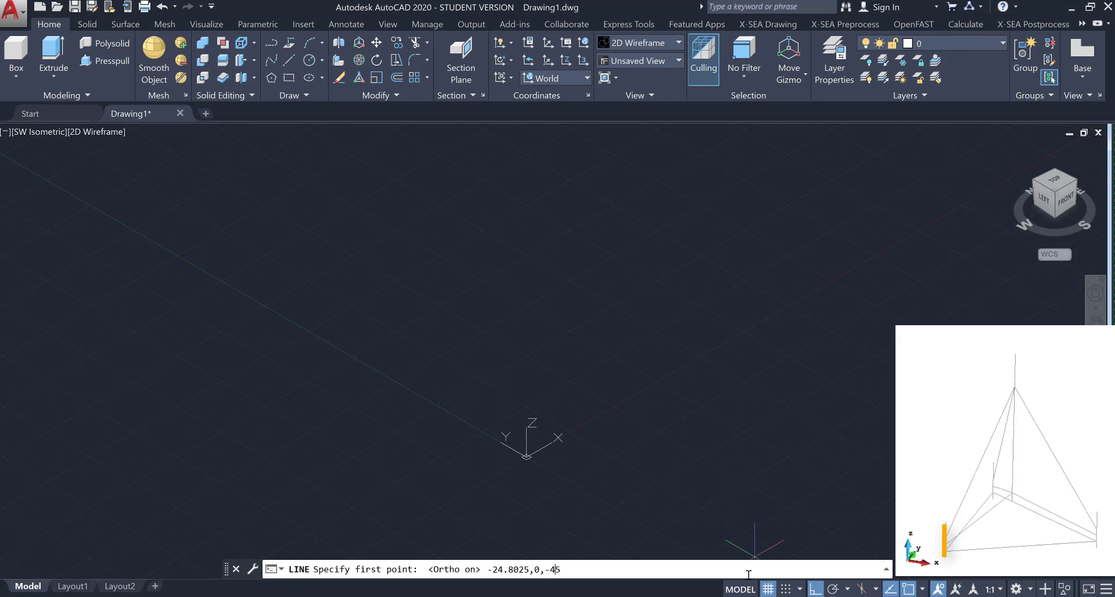
Start a vertical line at -24.8025,0,-45 and draw consecutive upward segments of 2.027 and 1.8304 with Ortho on
key("Return")
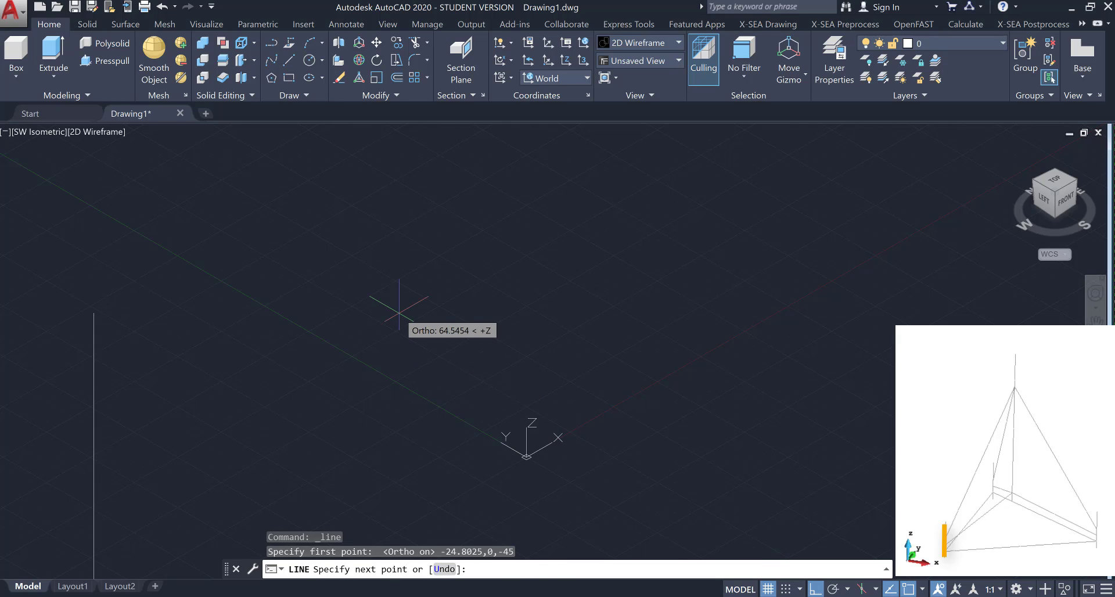
type("2.0")
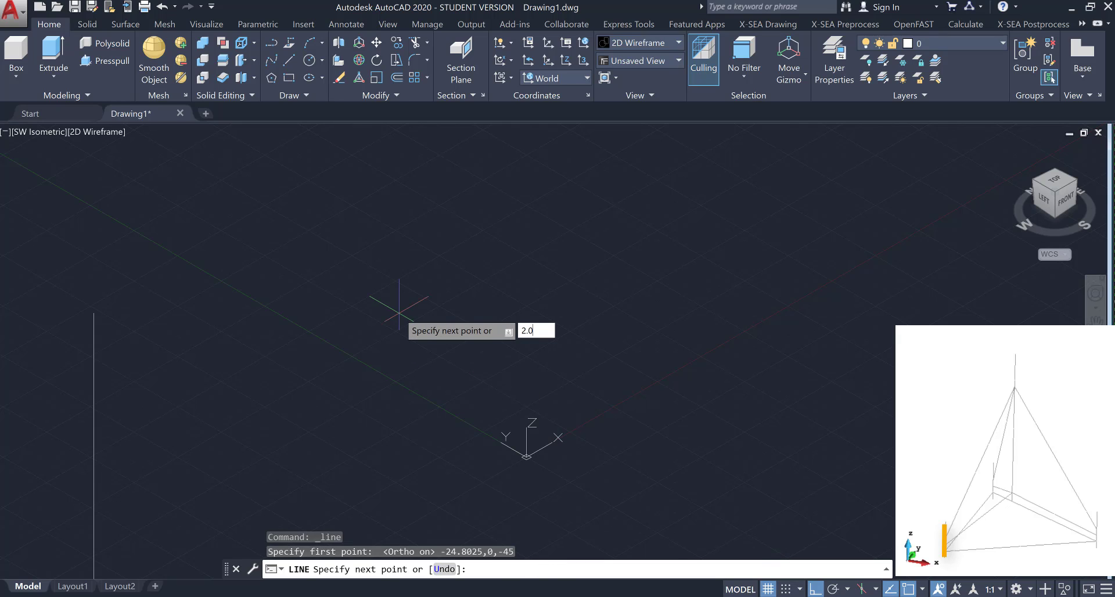
type("27")
key("Return")
type("1.")
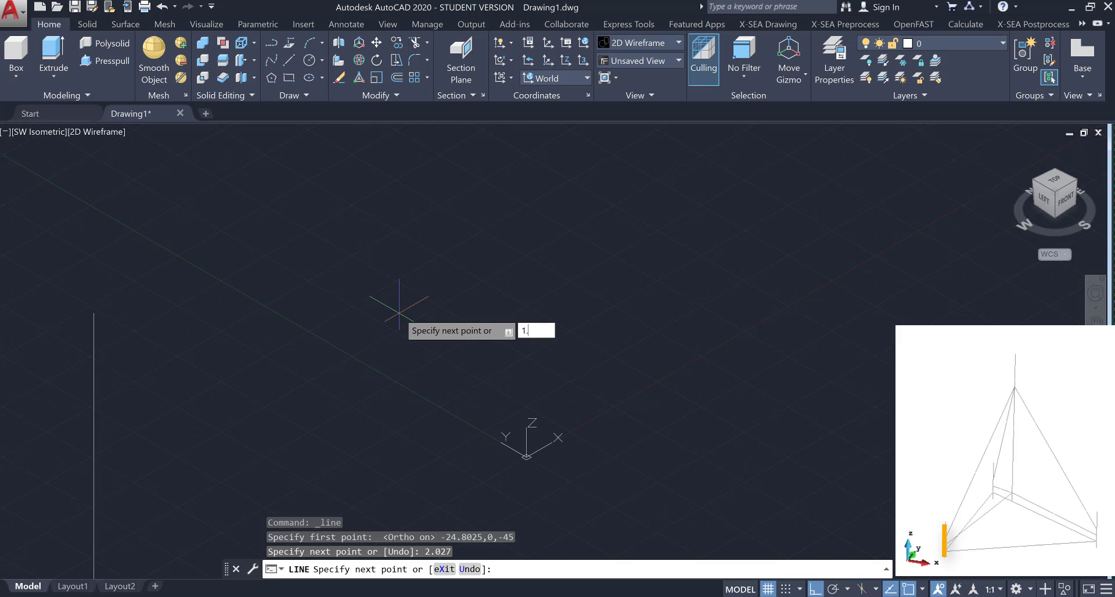
type("8304")
key("Return")
Continue the vertical leg line upward with segments of 1.8365 and 4.6001, and end the line
type("1.")
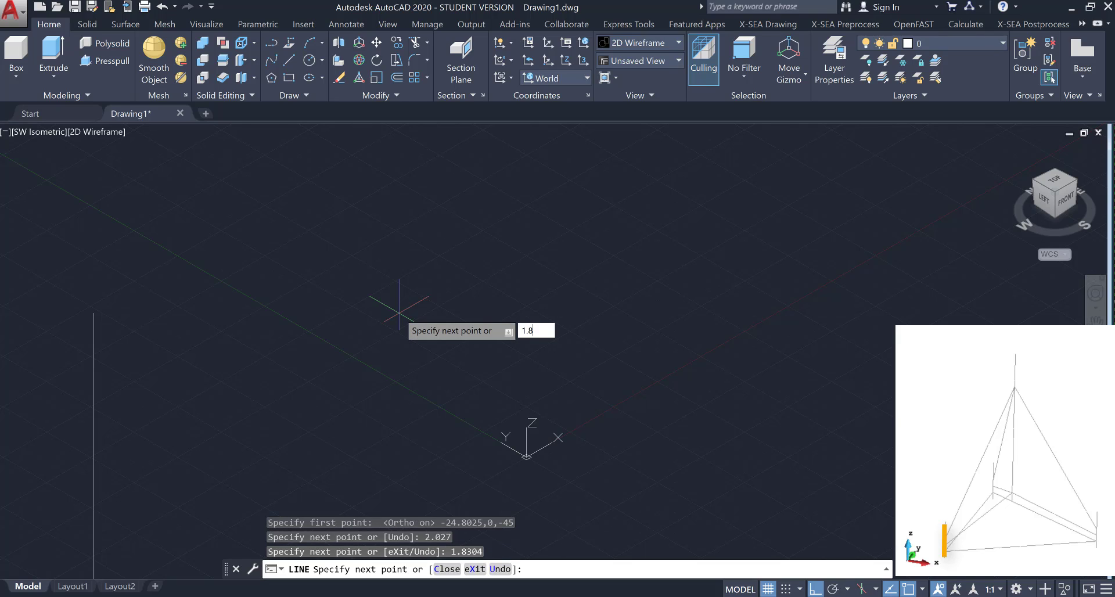
type("8365")
key("Return")
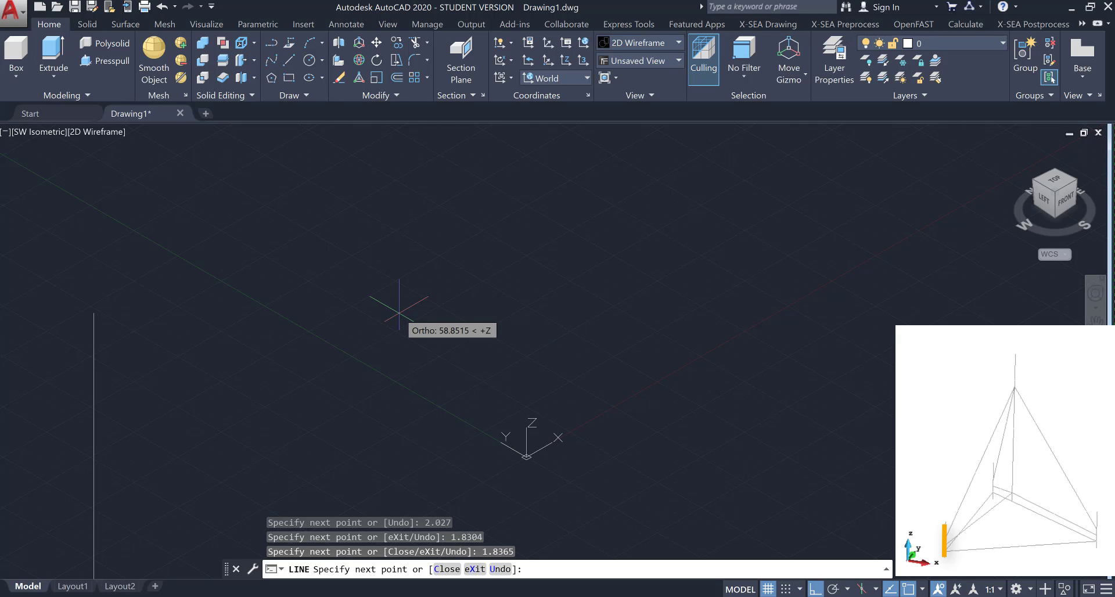
type("4")
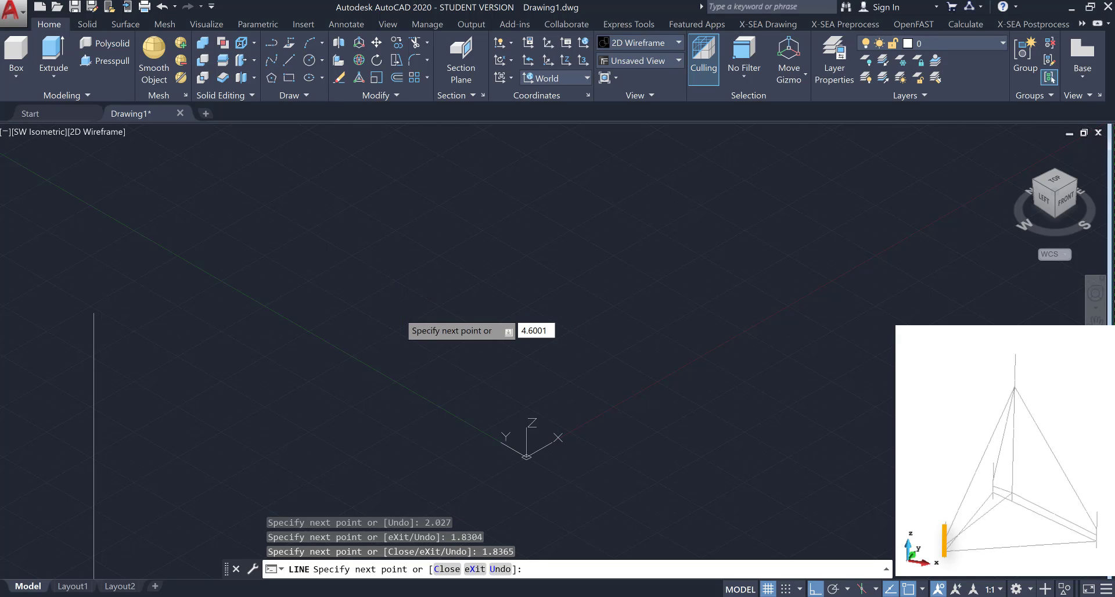
type(".6001")
key("Return")
key("Escape")
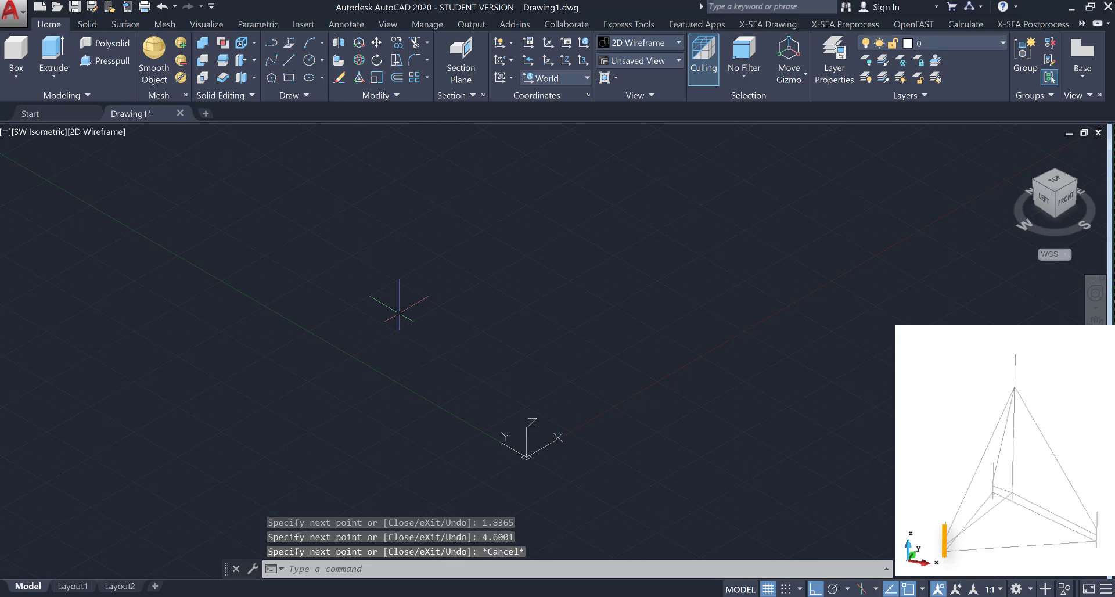
Copy all four segments of the vertical leg from its bottom endpoint by a displacement of 37.20375,21.47690,0
left_click(31, 130)
left_click(69, 239)
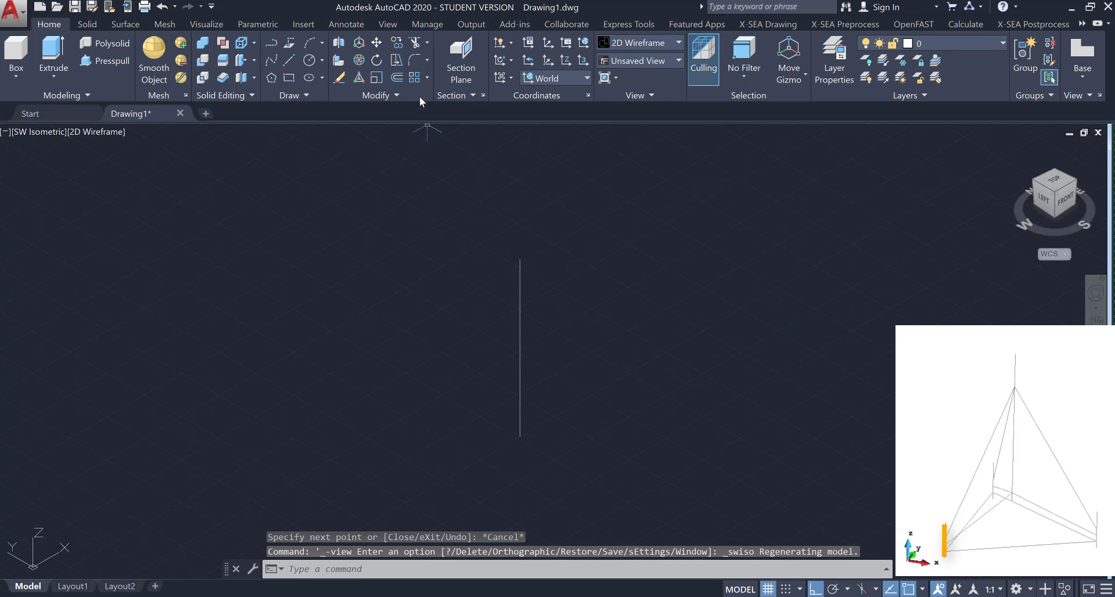
left_click(400, 58)
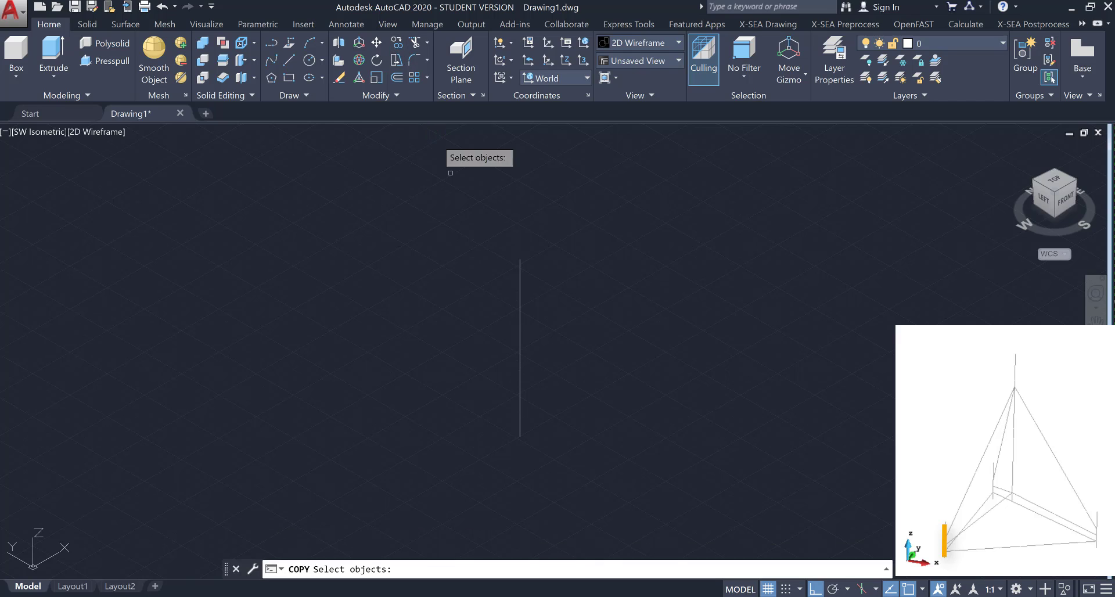
left_click(551, 445)
left_click(480, 242)
key("Return")
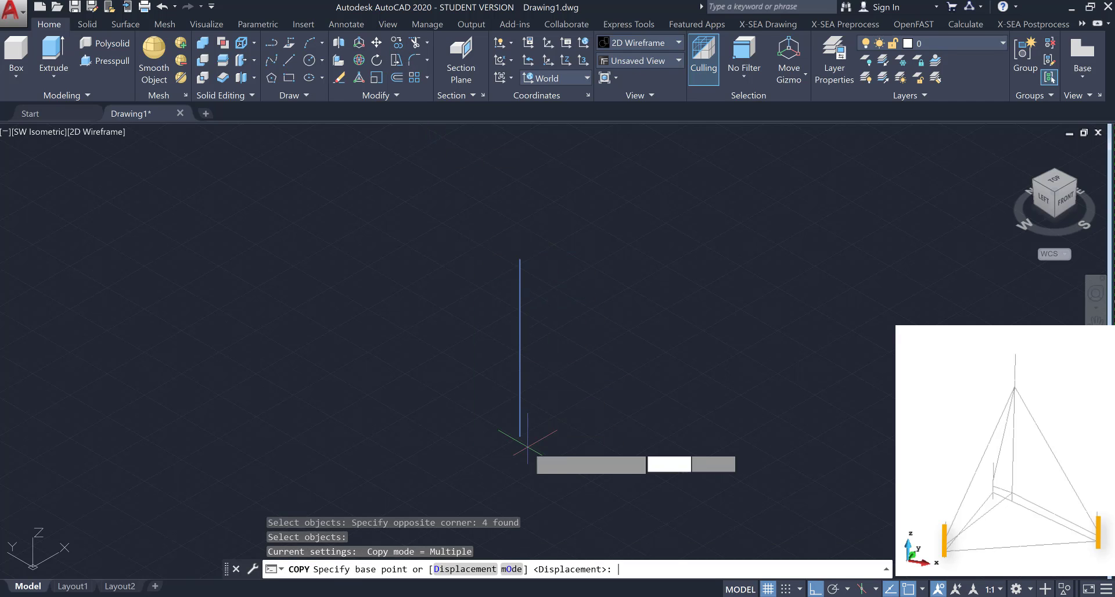
left_click(520, 435)
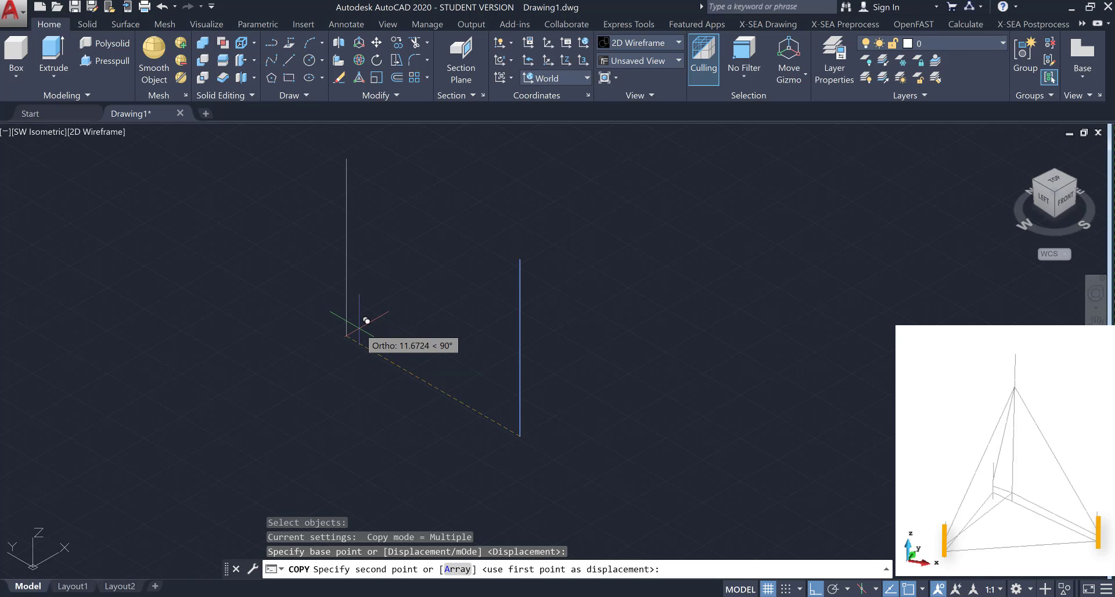
type("37.20")
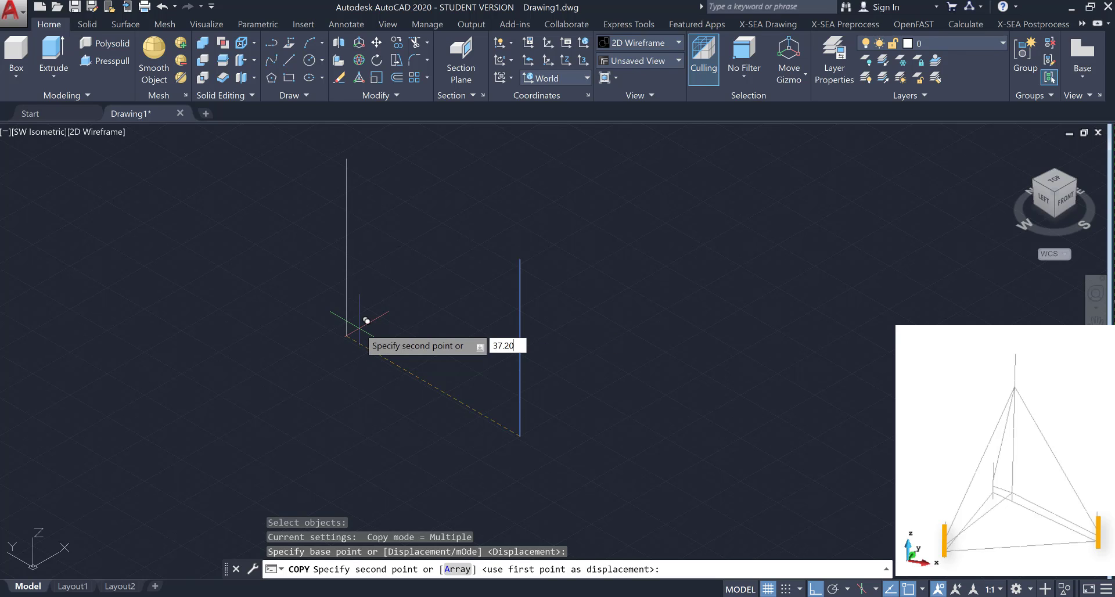
type("375")
key("Tab")
type("21")
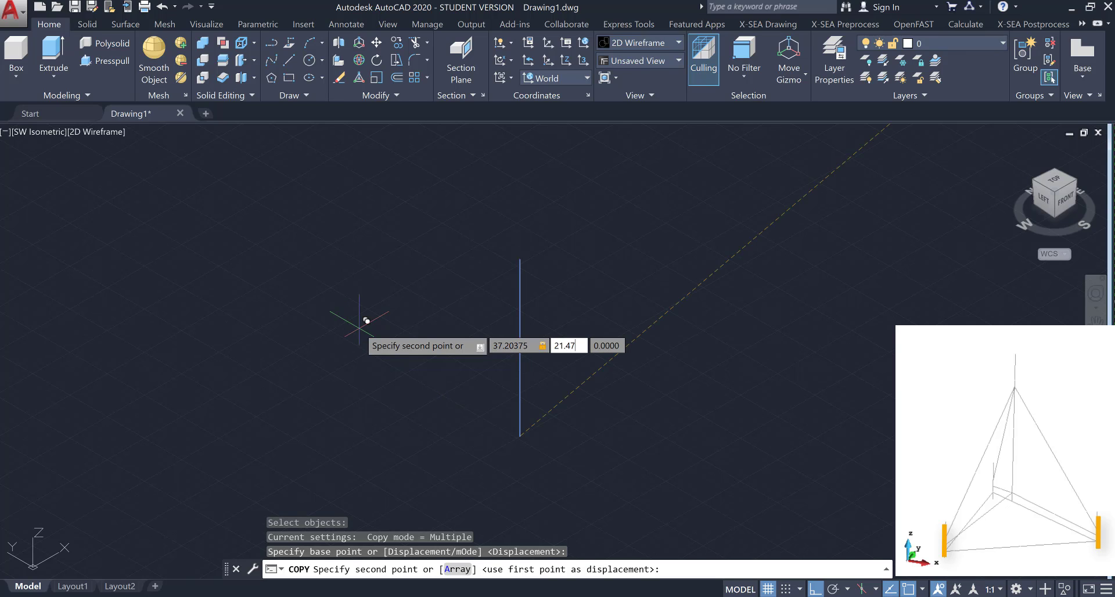
key("Tab")
type("0")
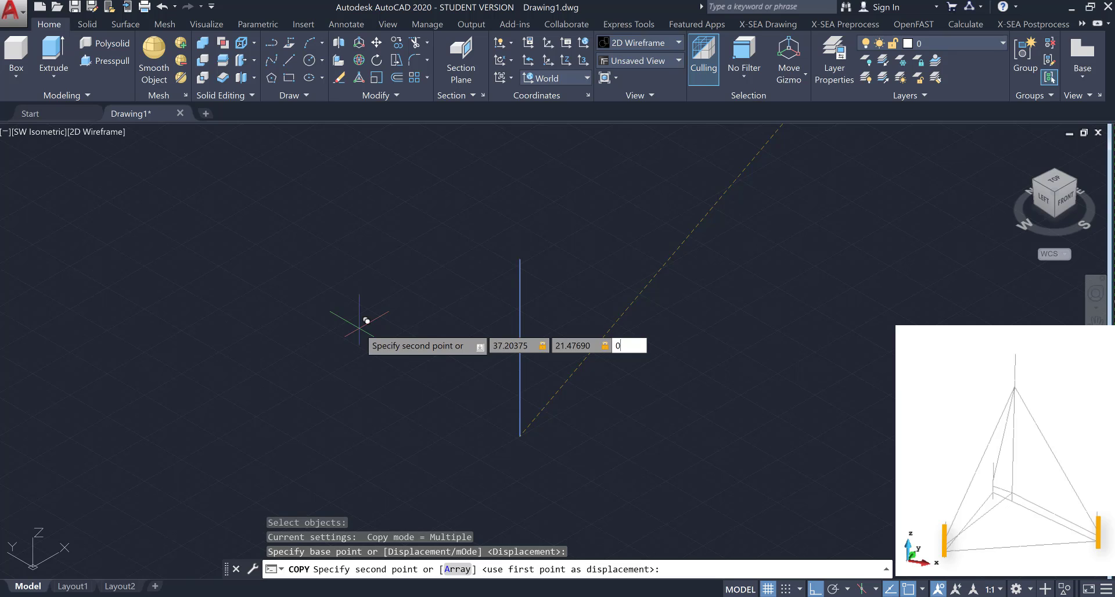
key("Return")
Place a second copy of the leg at a displacement of 37.20375,-21.47690,0 and finish copying
type("3")
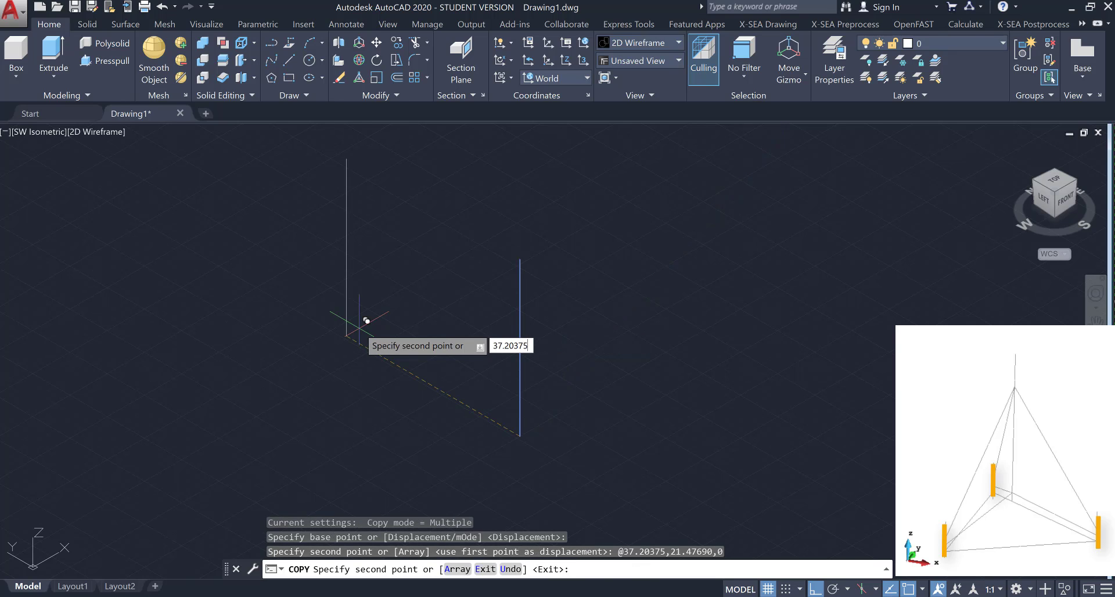
key("Tab")
type("-")
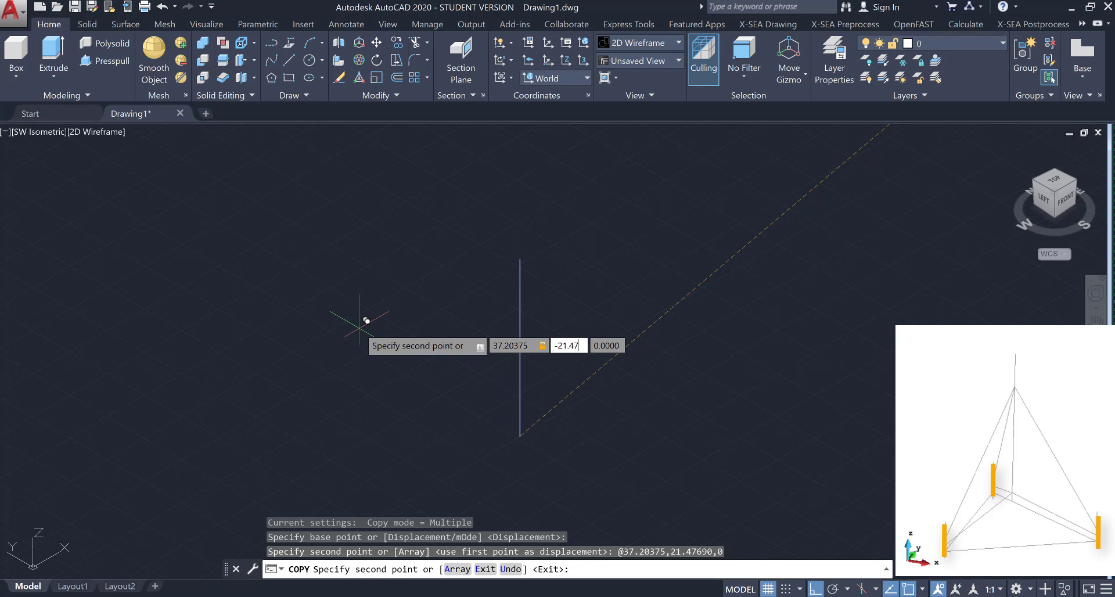
type("0,0")
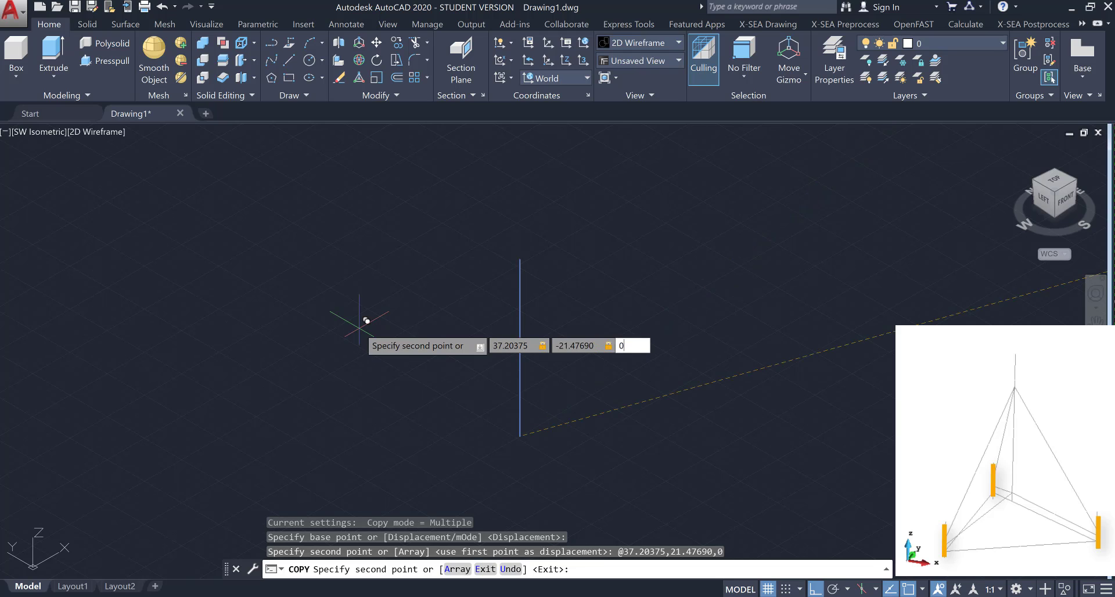
key("Return")
key("Escape")
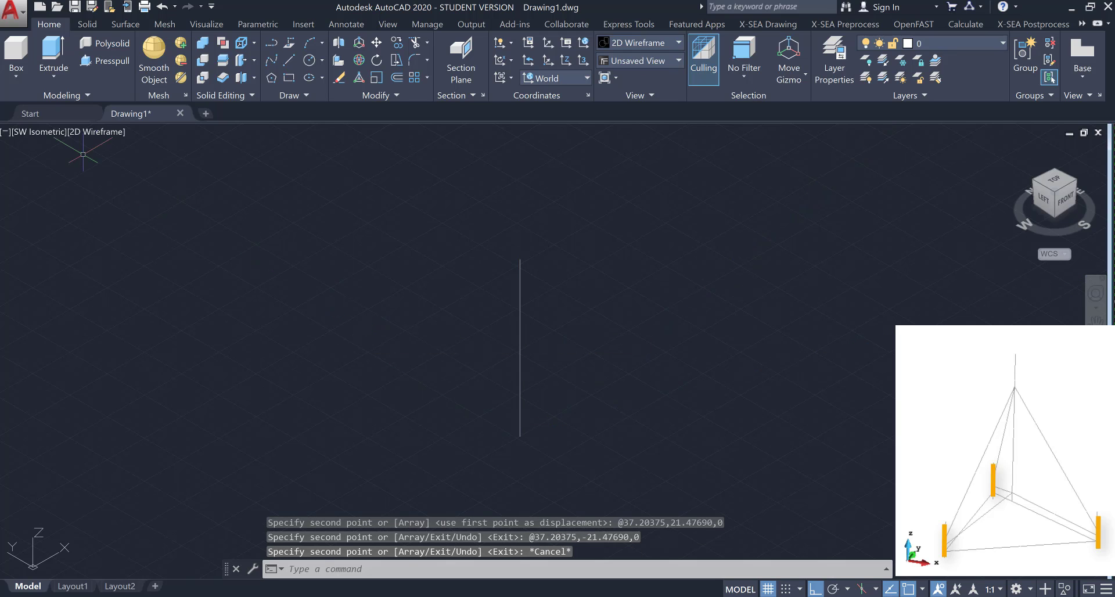
Draw the central column line from 0,0,-34.71330 with consecutive upward segments of 2.525 and 22.18830
left_click(54, 136)
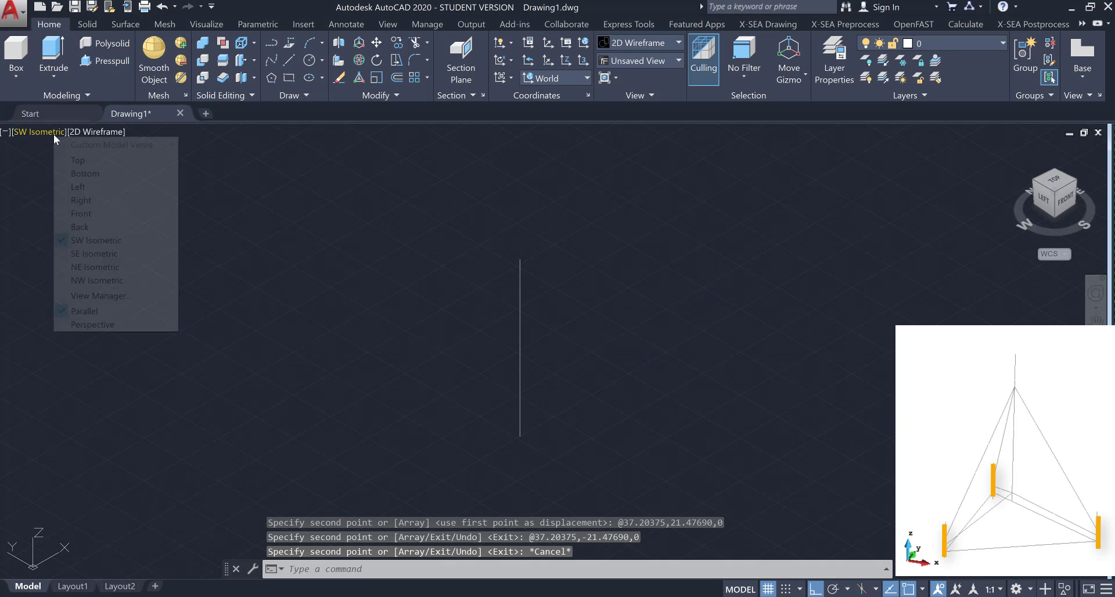
left_click(91, 245)
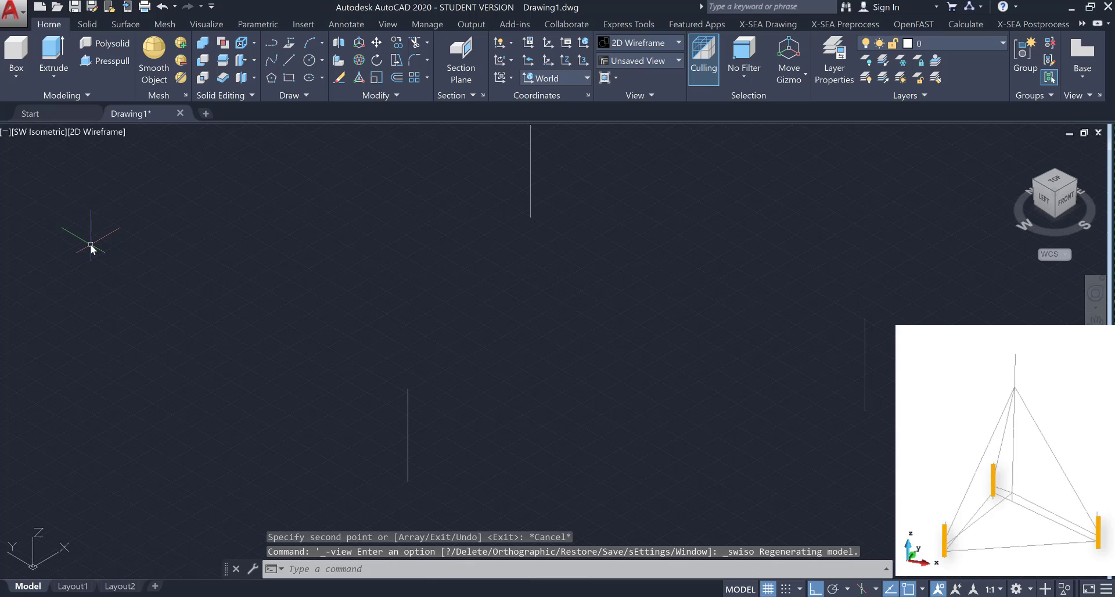
left_click(287, 61)
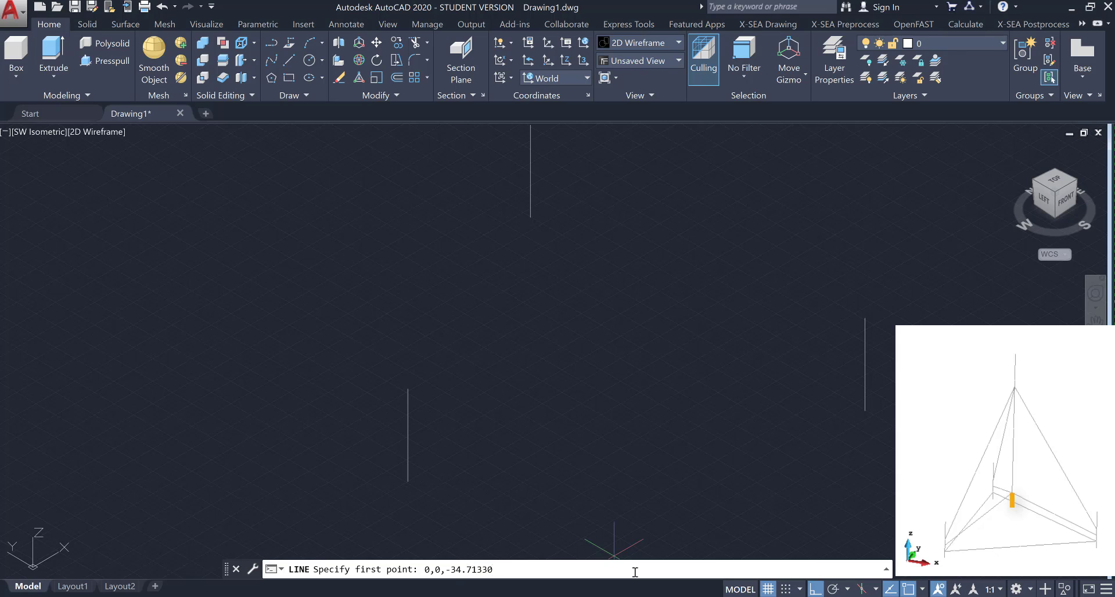
key("Return")
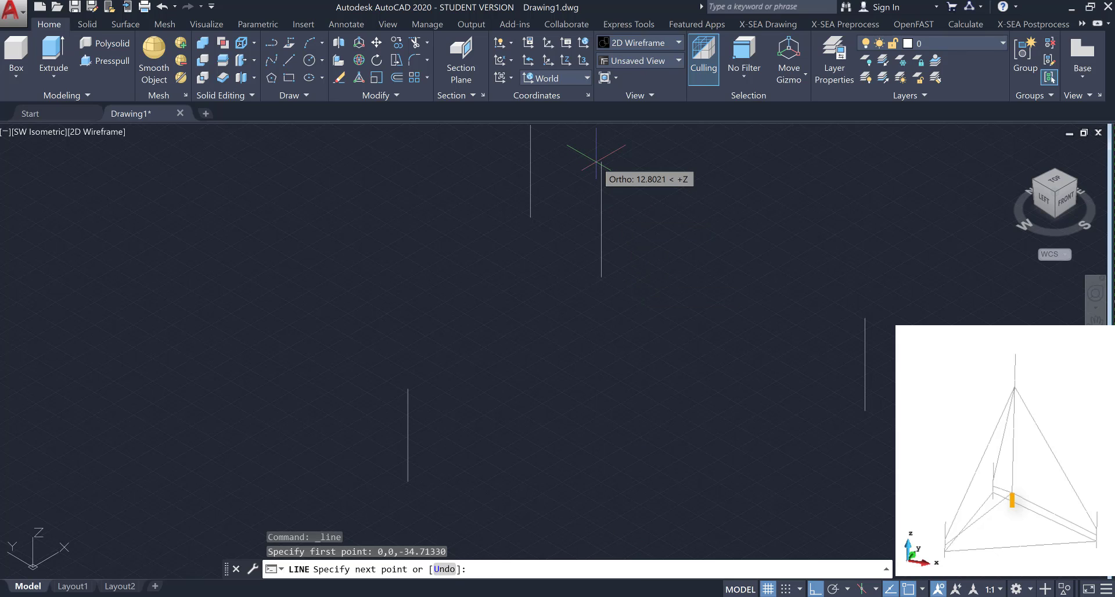
type("2")
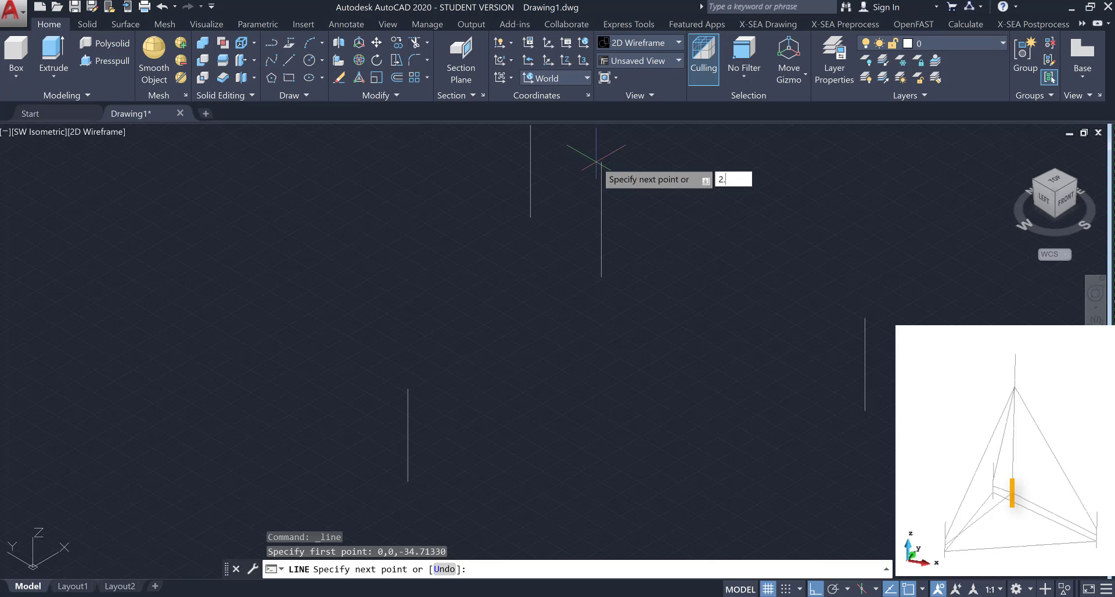
type(".525")
key("Return")
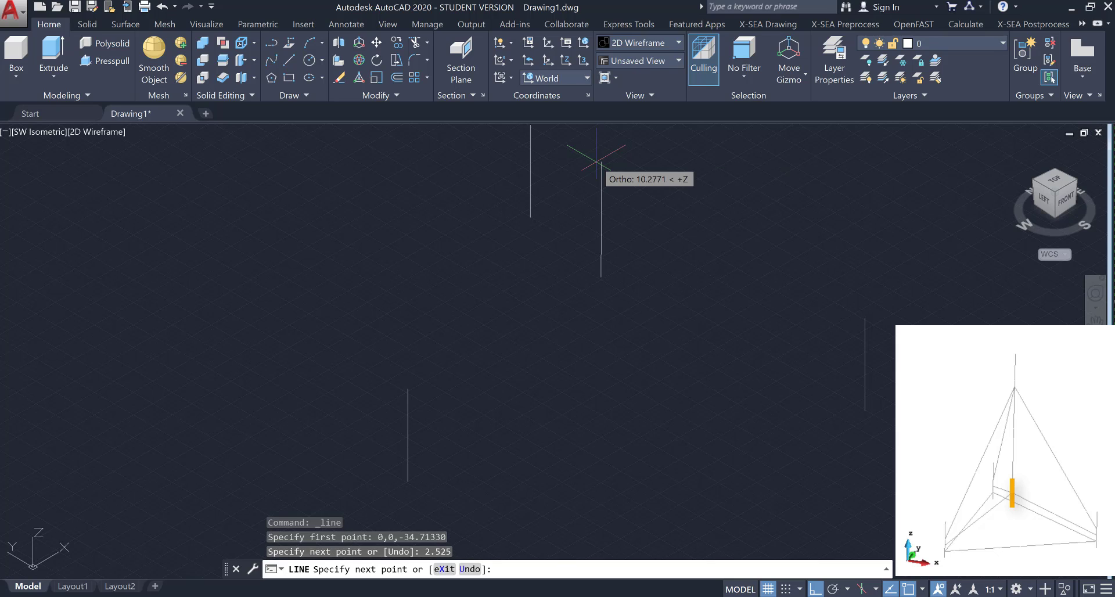
type("22.18")
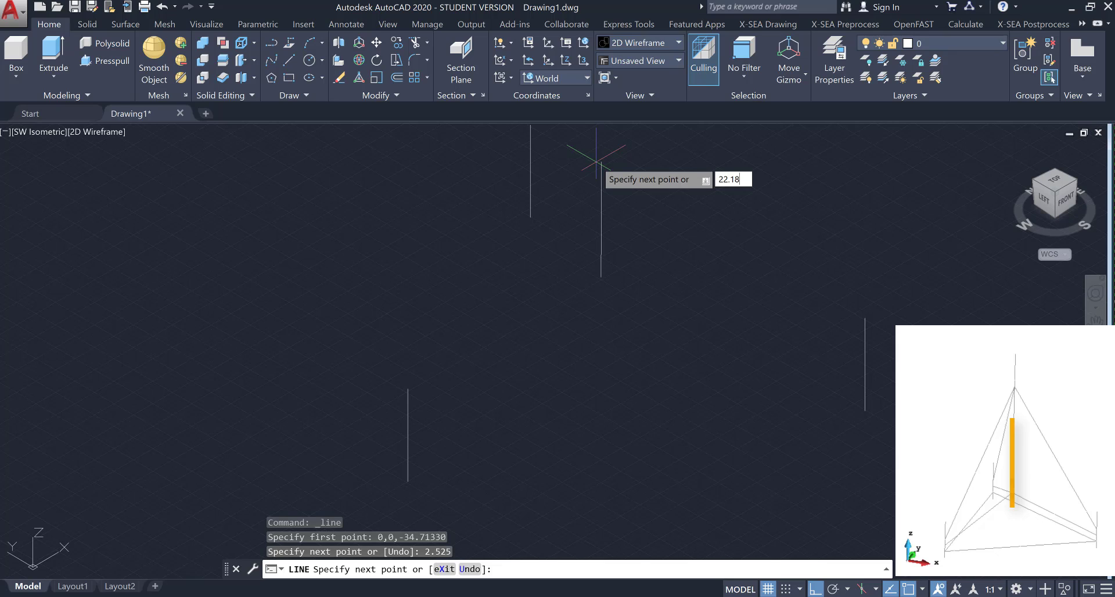
type("830")
key("Return")
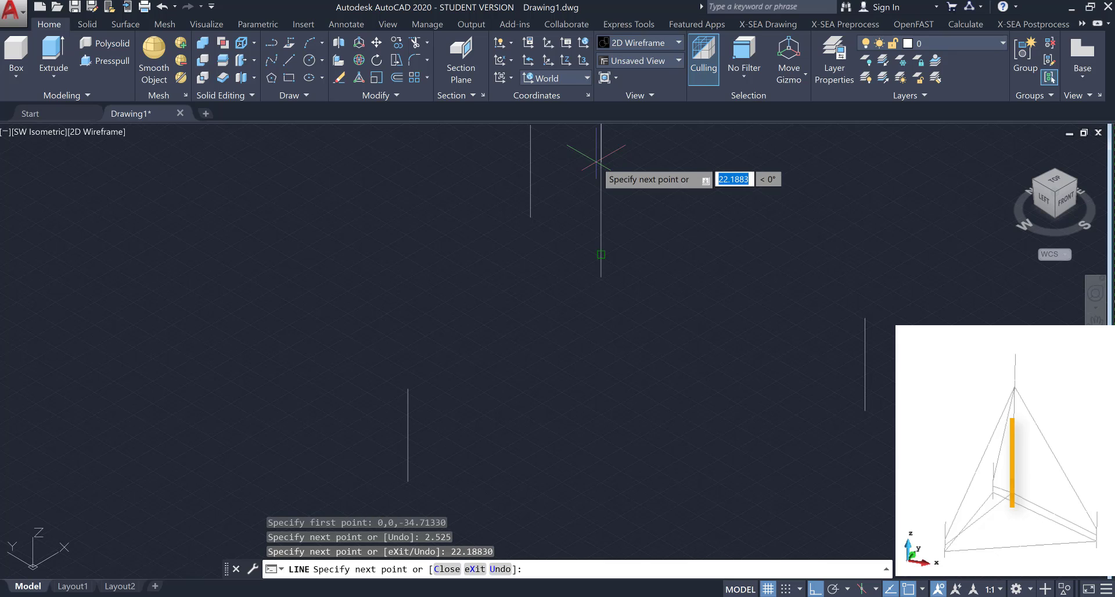
Extend the central column upward with two more segments of 10 each and end the line
middle_click_drag(634, 262, 554, 520)
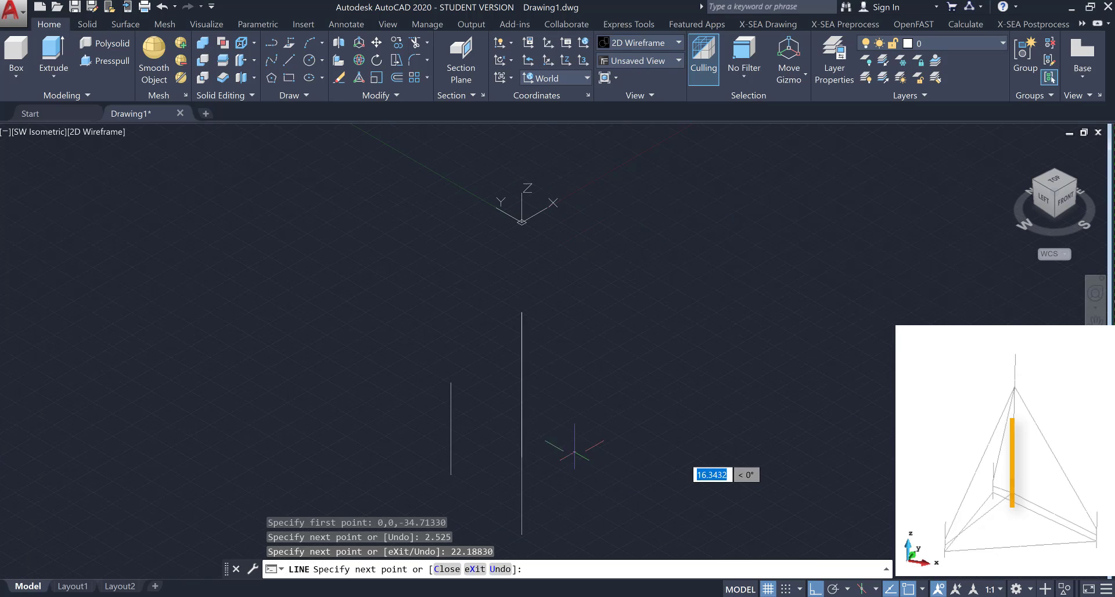
type("10")
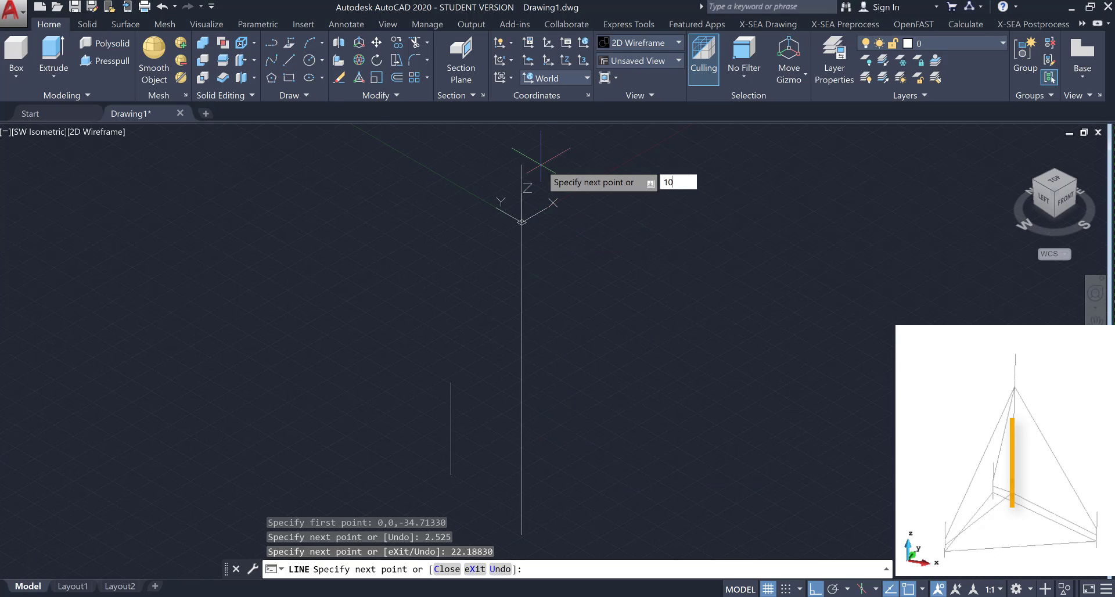
key("Return")
type("10")
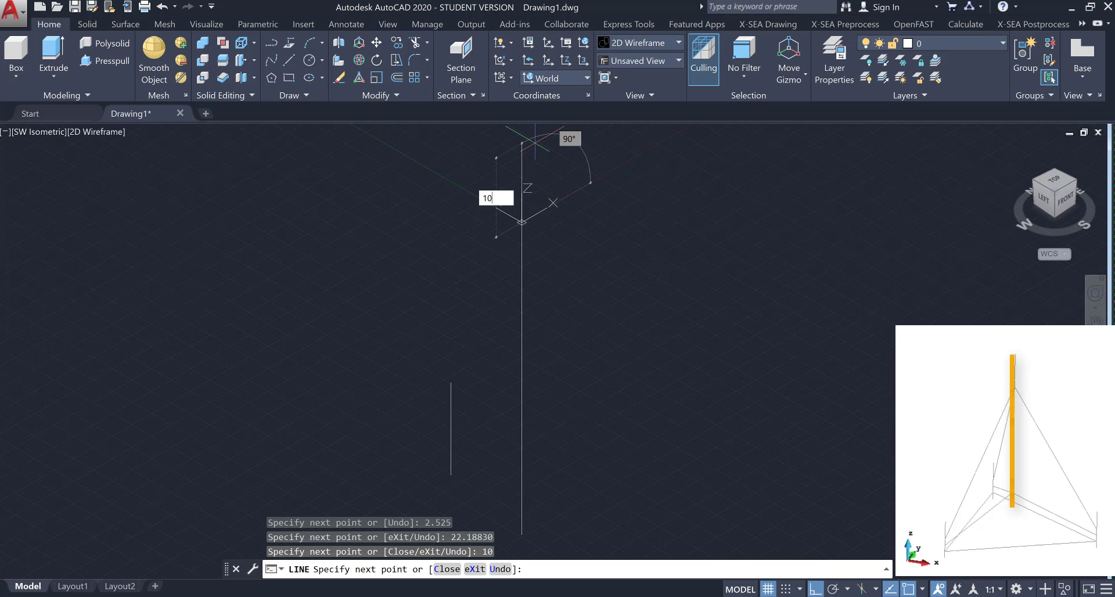
key("Return")
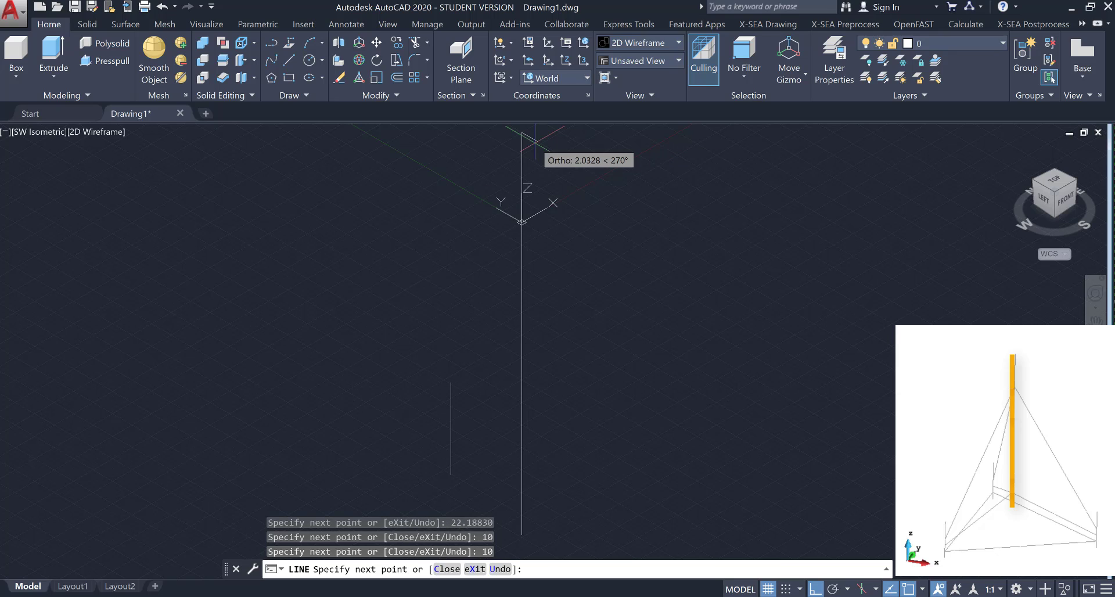
key("Escape")
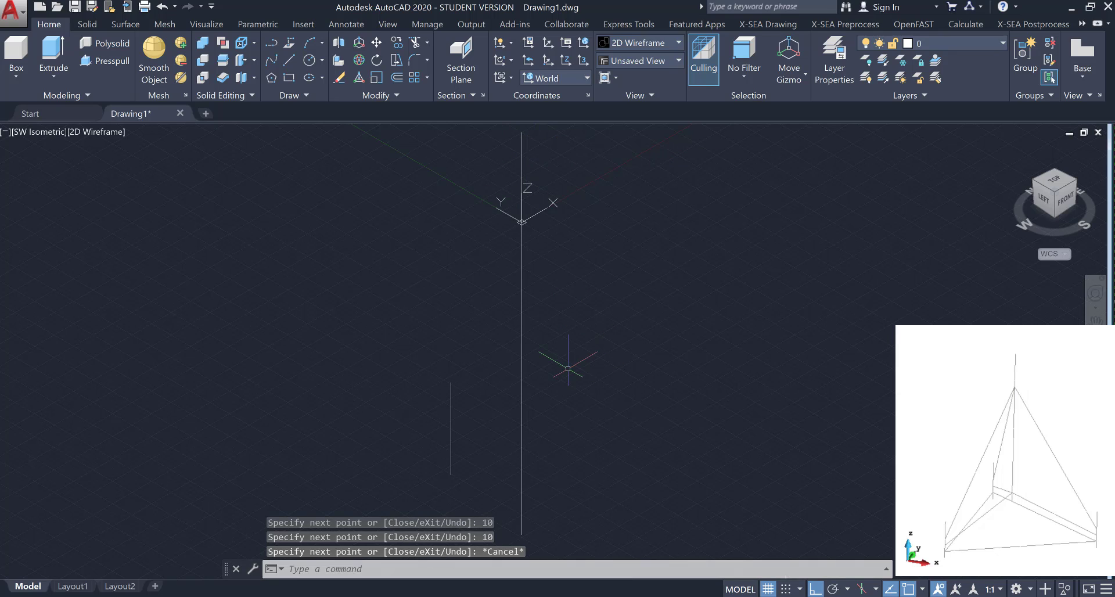
Turn off ortho mode and draw a closed triangle of lines joining the lowest intermediate nodes of the three vertical legs
left_click(815, 588)
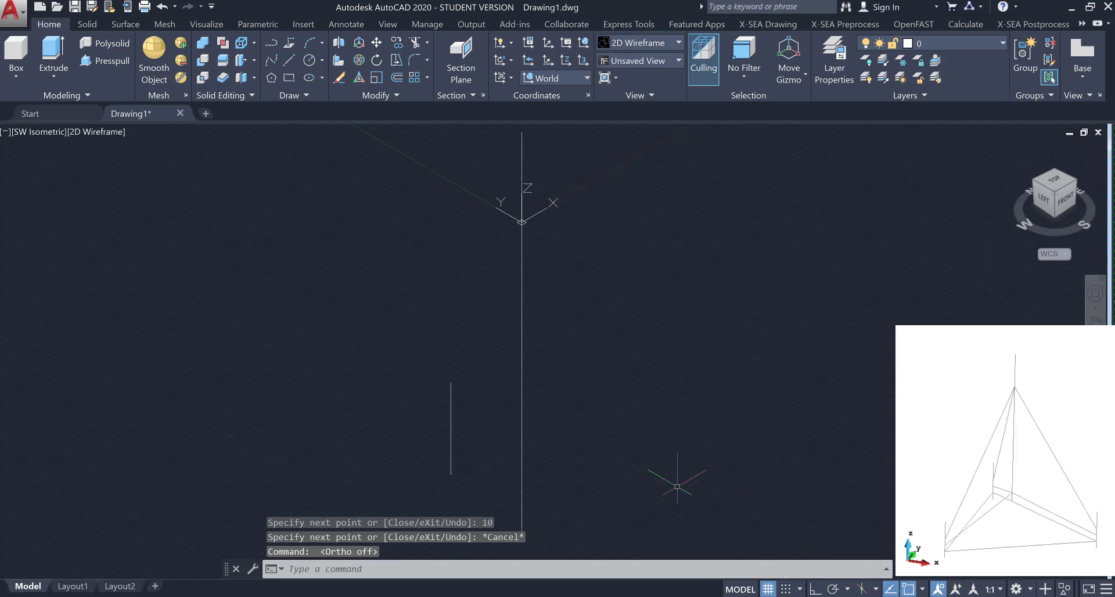
mouse_move(677, 486)
middle_mouse_down()
mouse_move(639, 350)
mouse_move(645, 220)
middle_mouse_up()
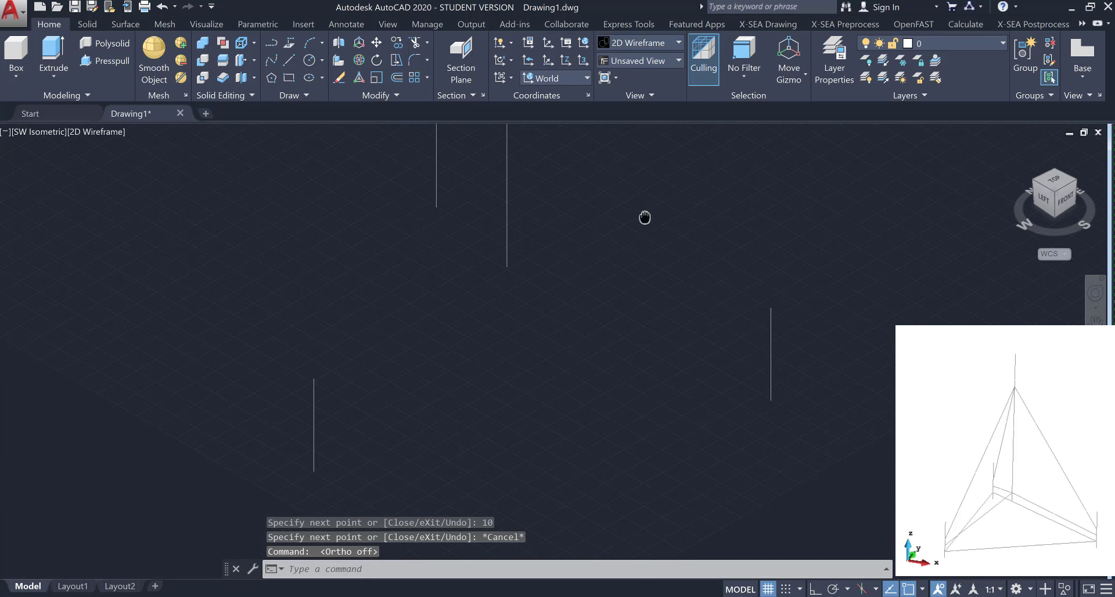
left_click(290, 60)
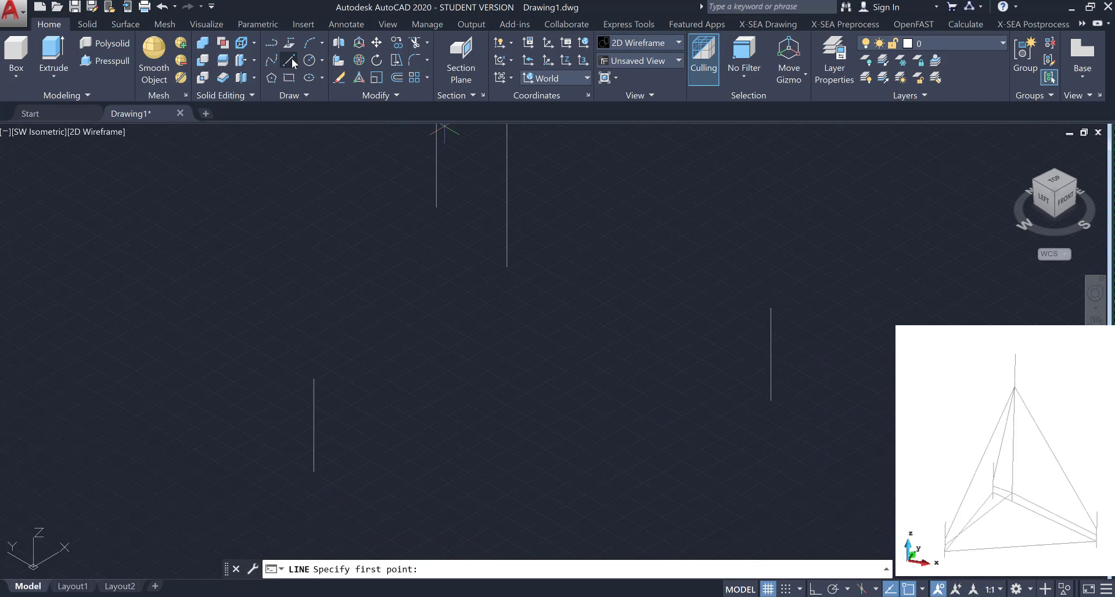
left_click(314, 452)
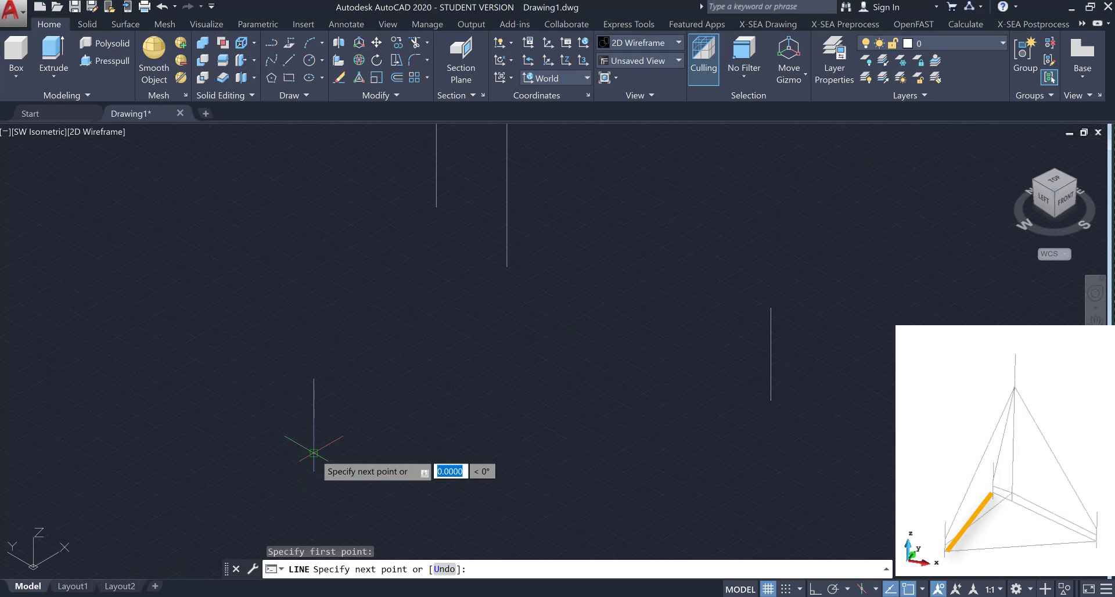
left_click(436, 189)
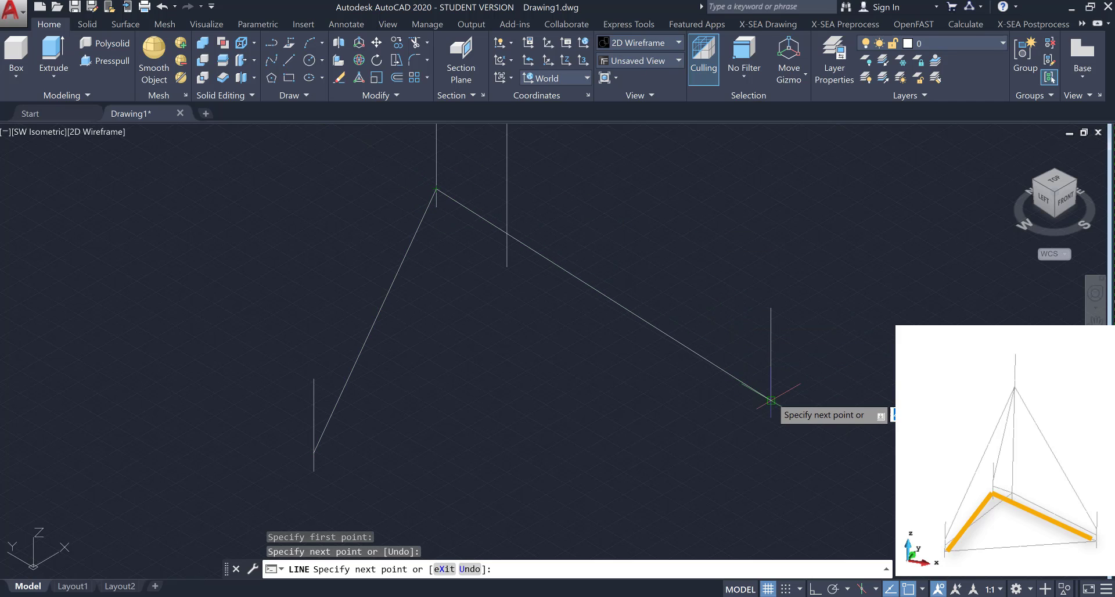
left_click(770, 382)
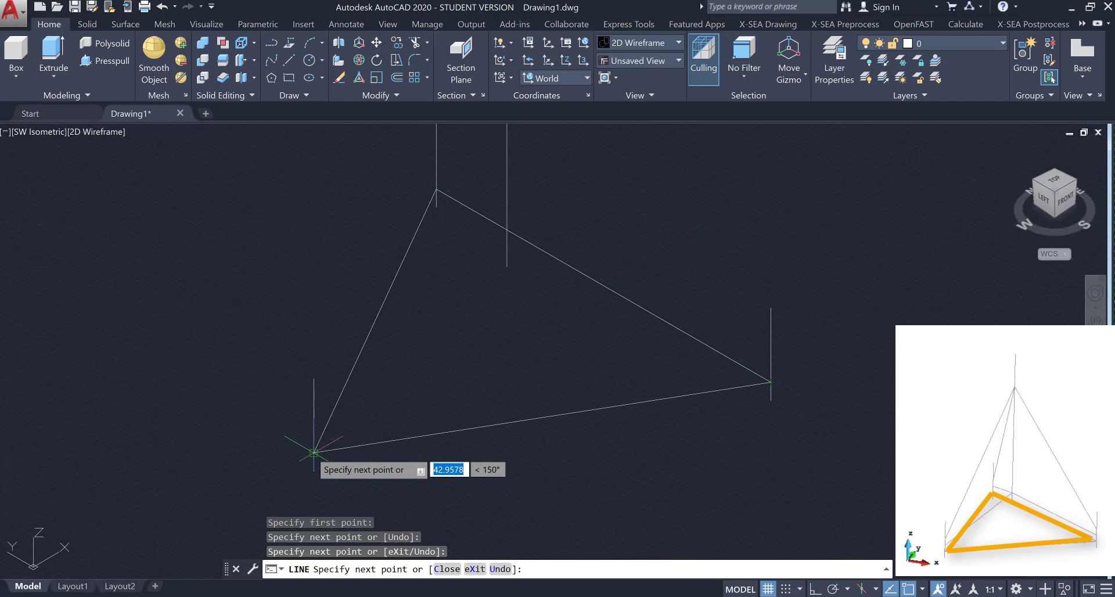
left_click(314, 452)
key("Return")
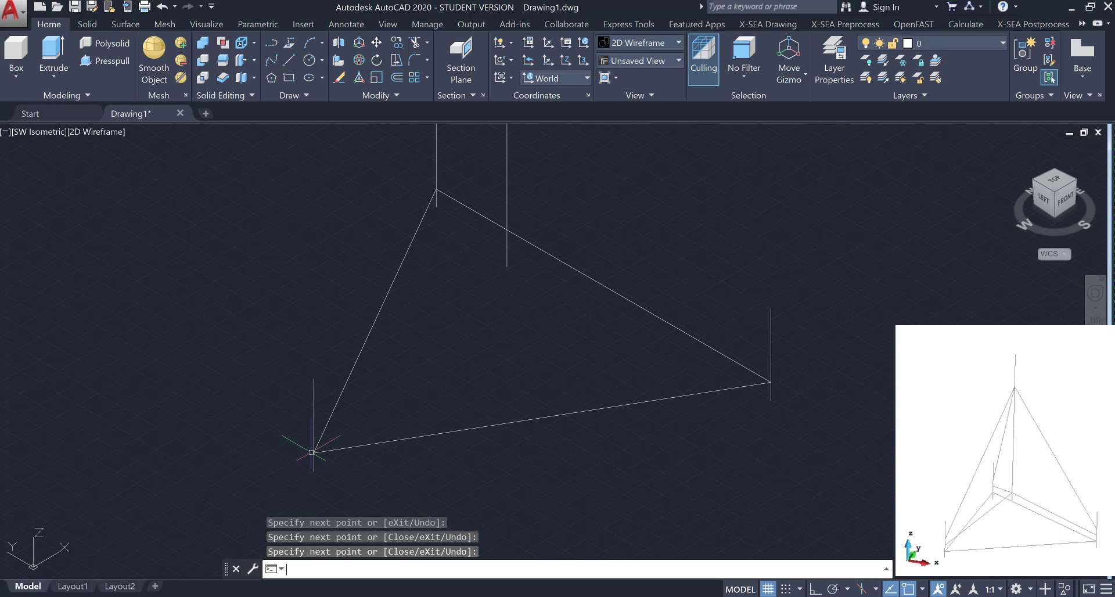
Draw three separate brace lines from the second intermediate node of each leg to the central column's lower node
key("Return")
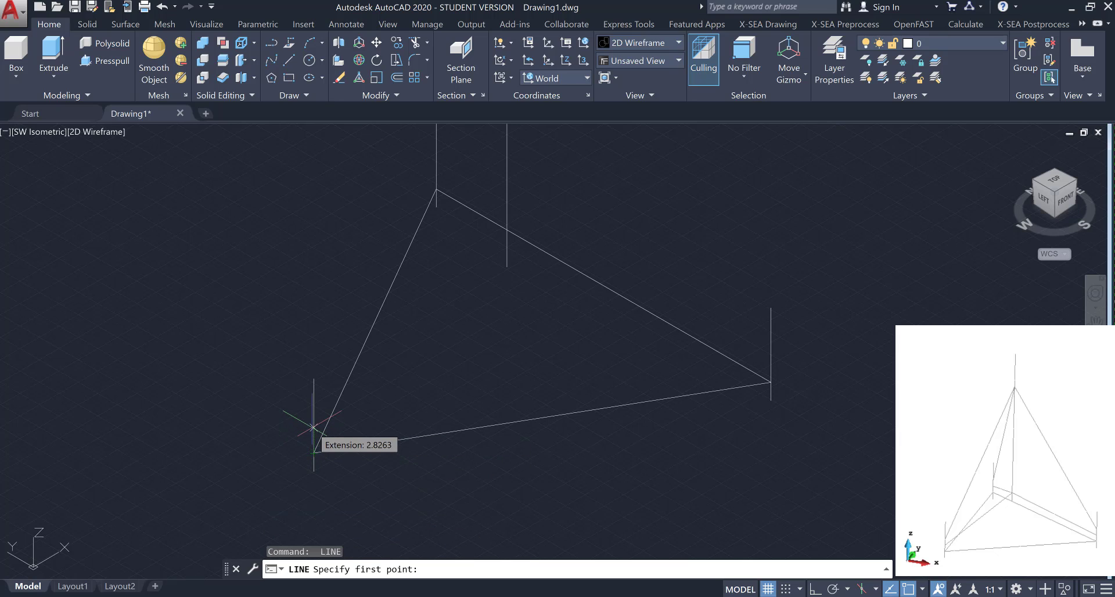
left_click(313, 452)
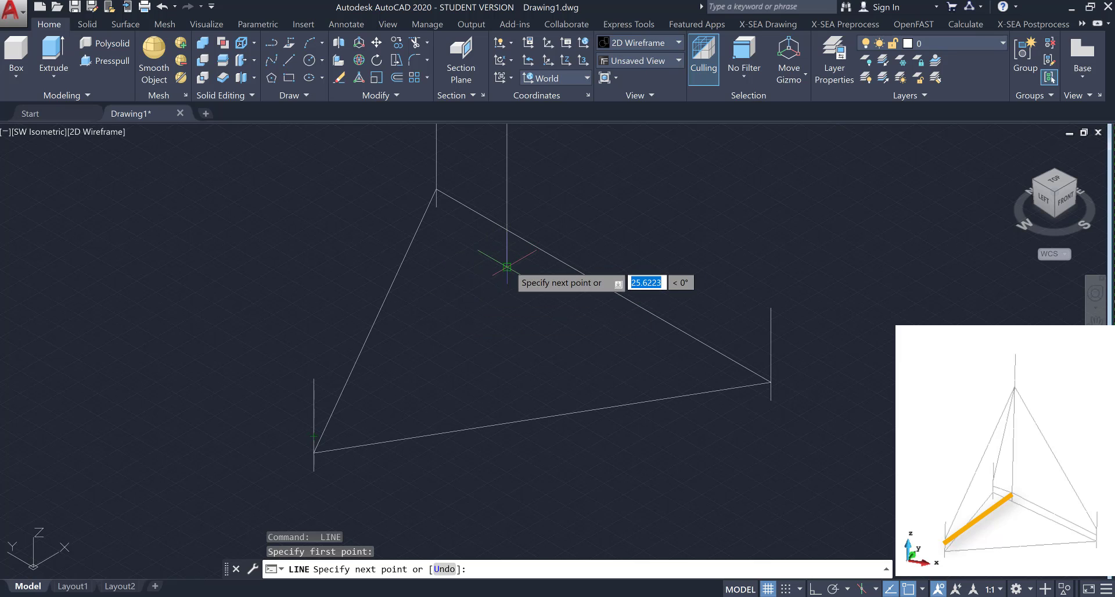
left_click(507, 246)
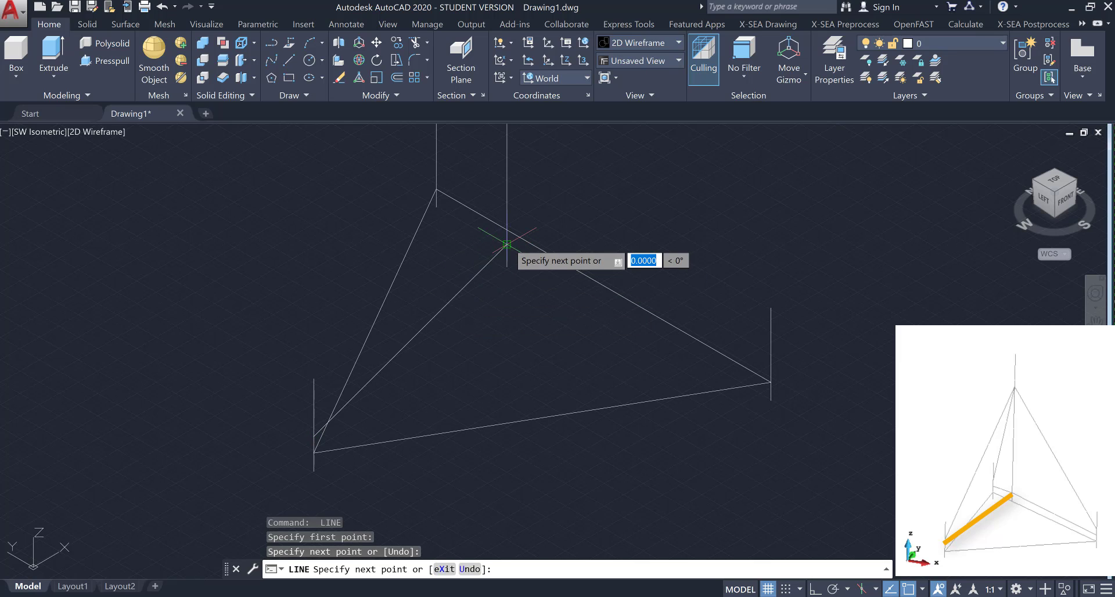
key("Return")
key("Return")
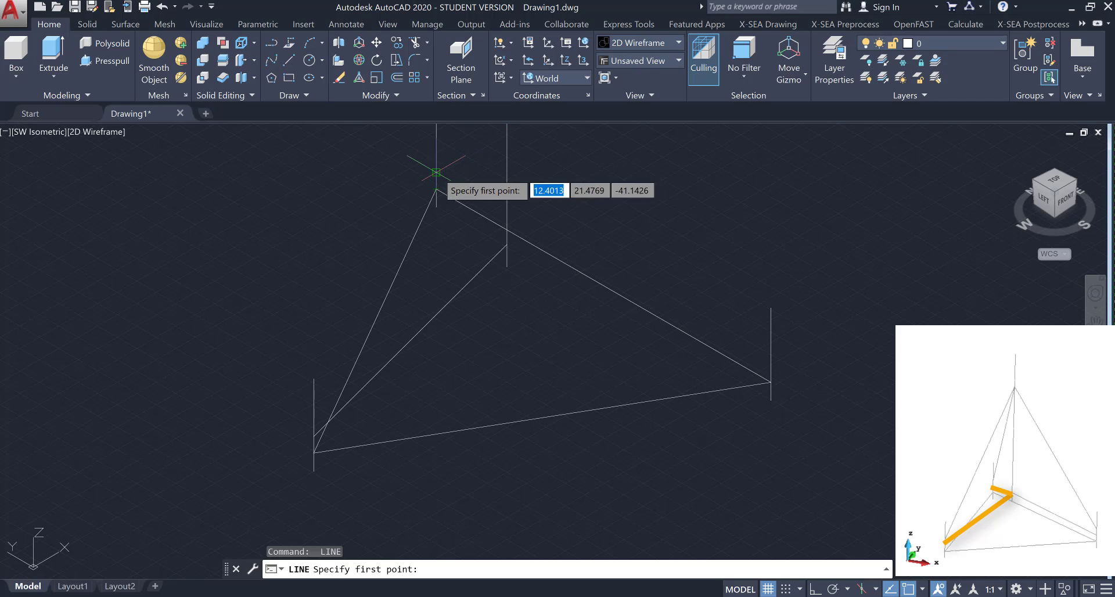
left_click(436, 172)
left_click(507, 245)
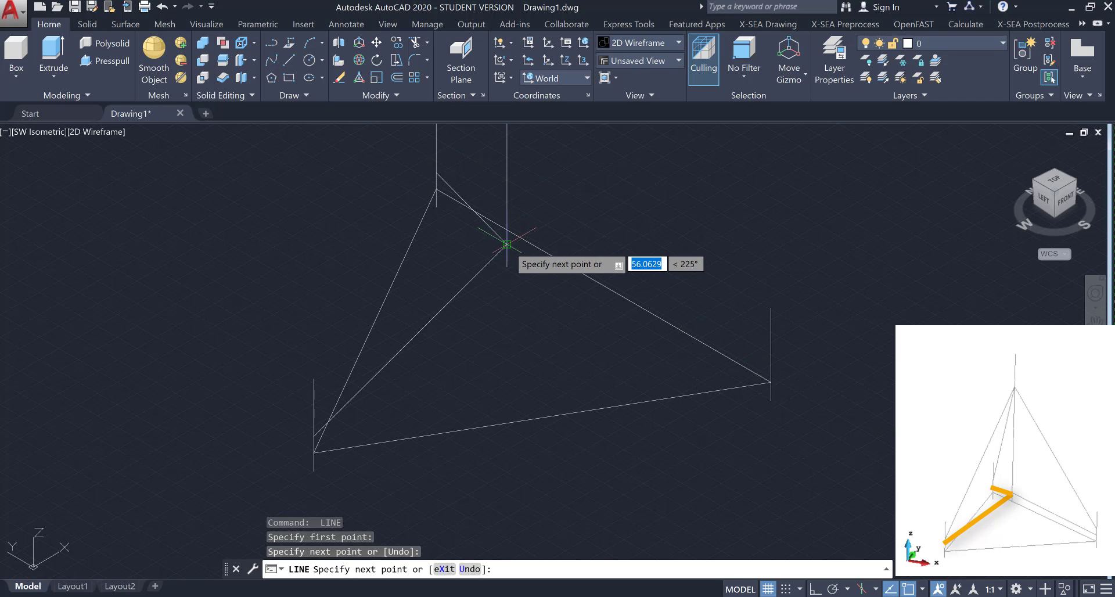
key("Return")
key("Return")
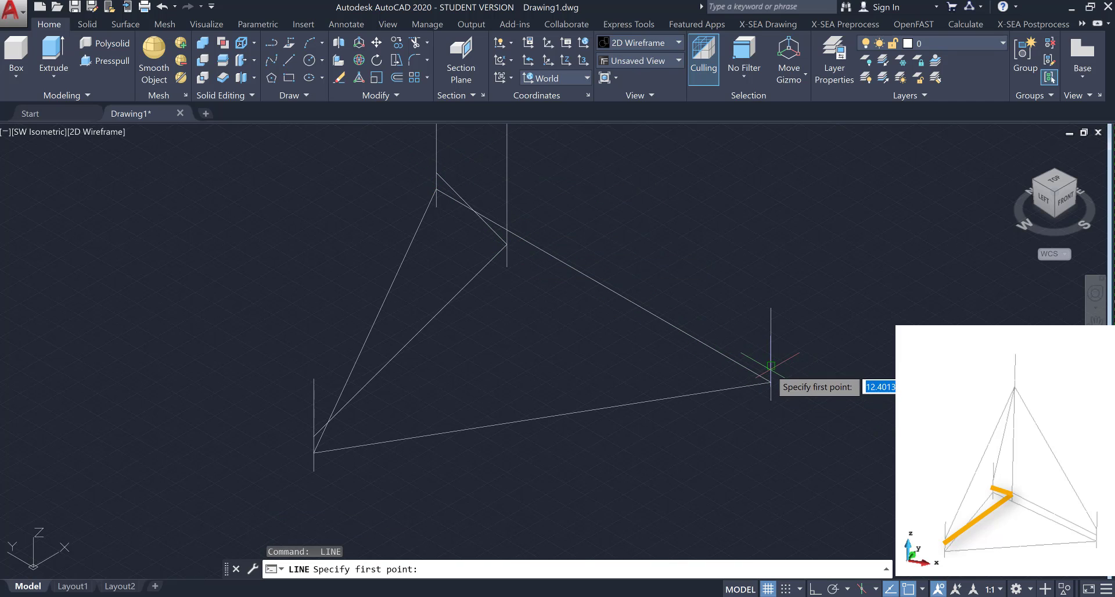
left_click(771, 365)
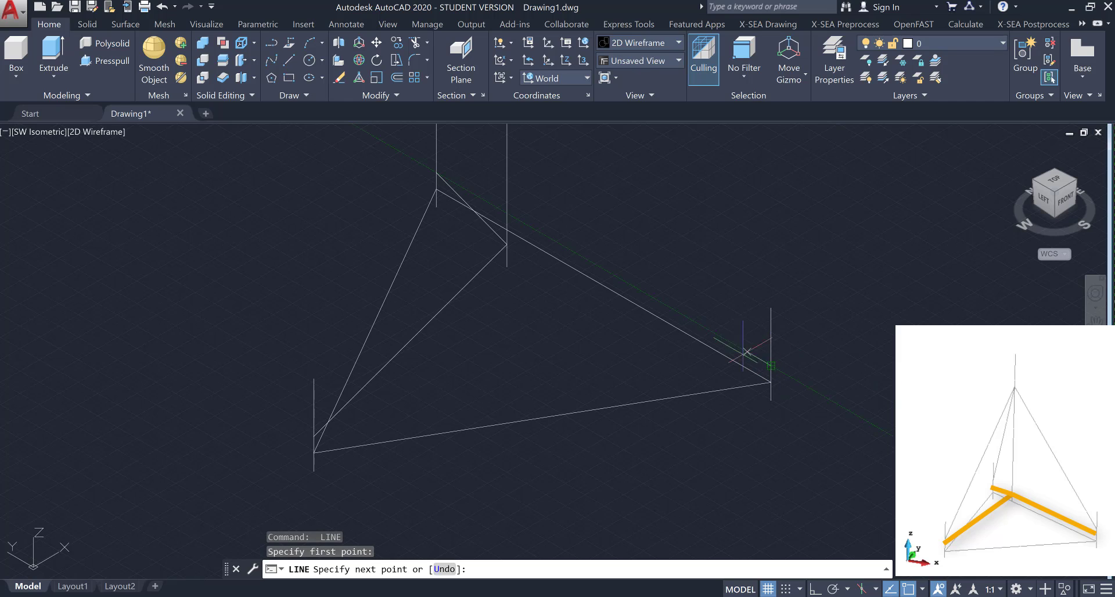
left_click(506, 245)
key("Return")
Draw a diagonal brace from the third intermediate node of the front-right leg to the central column's node at the origin
key("Return")
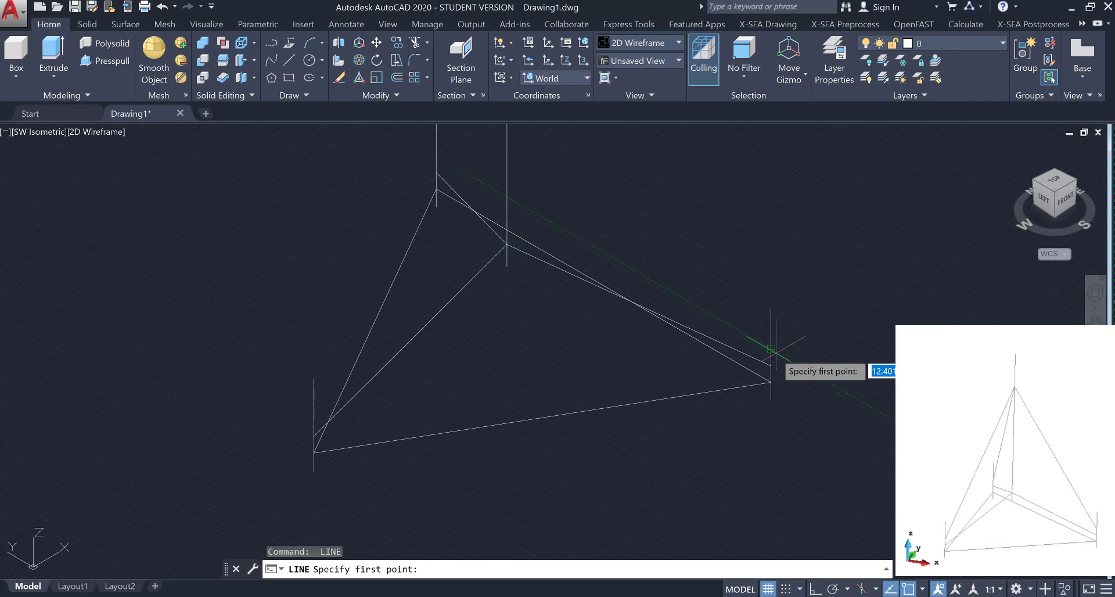
left_click(771, 349)
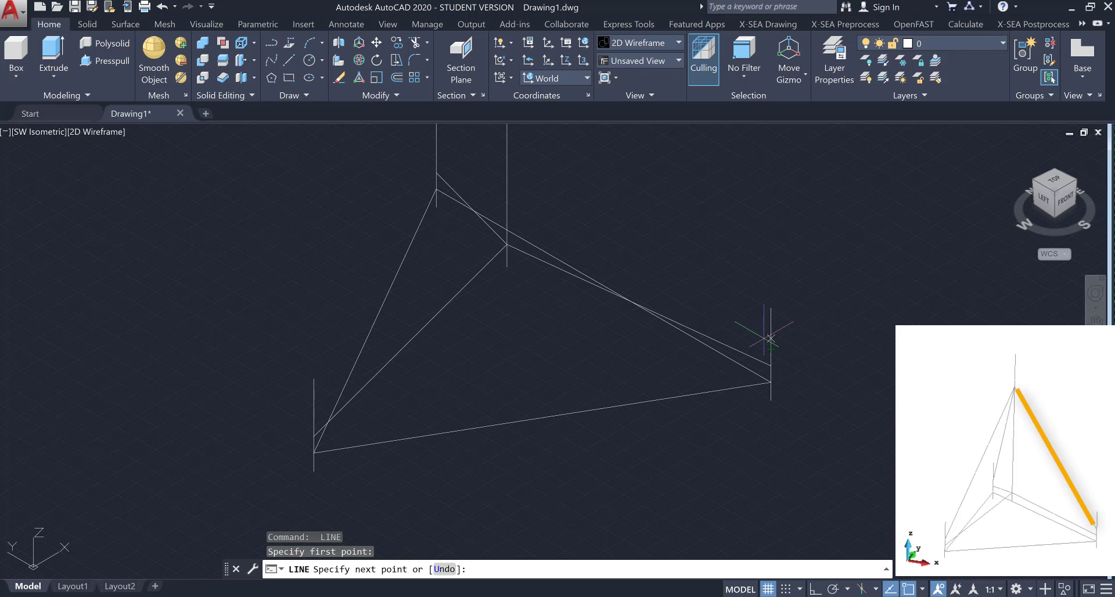
middle_click_drag(681, 248, 687, 374)
scroll(623, 292, "down", 2)
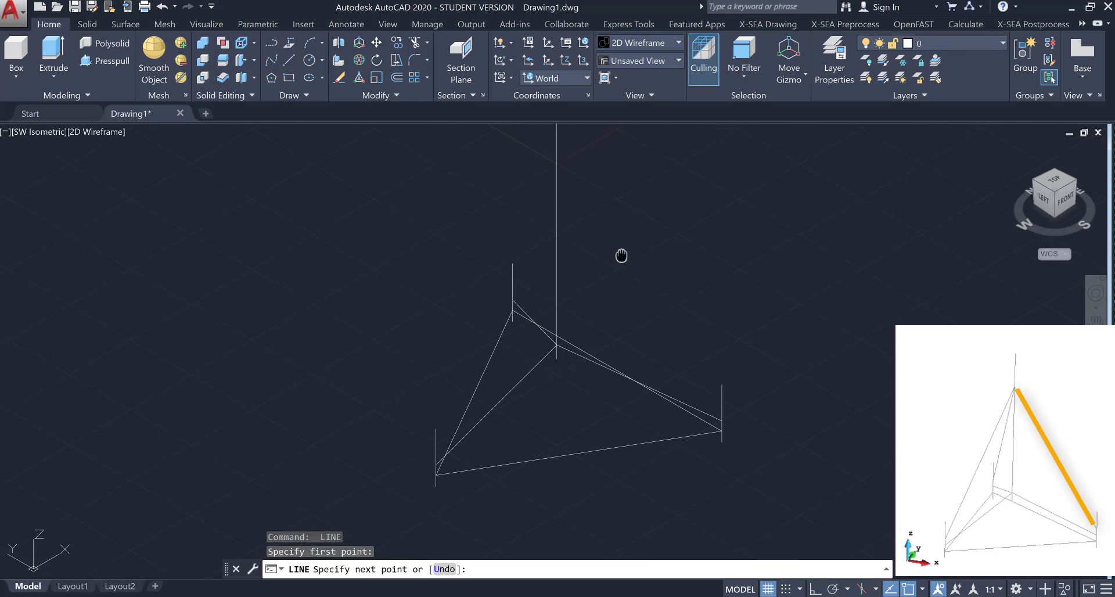
left_click(555, 193)
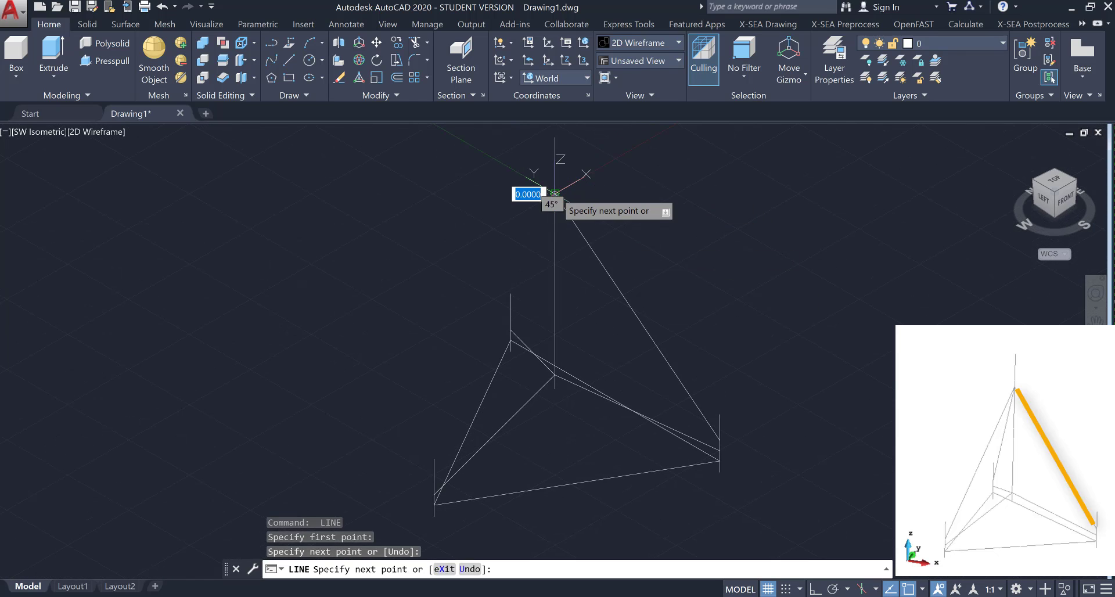
key("Return")
Draw matching diagonal braces from the third intermediate nodes of the other two legs to the column node at the origin
key("Return")
left_click(510, 318)
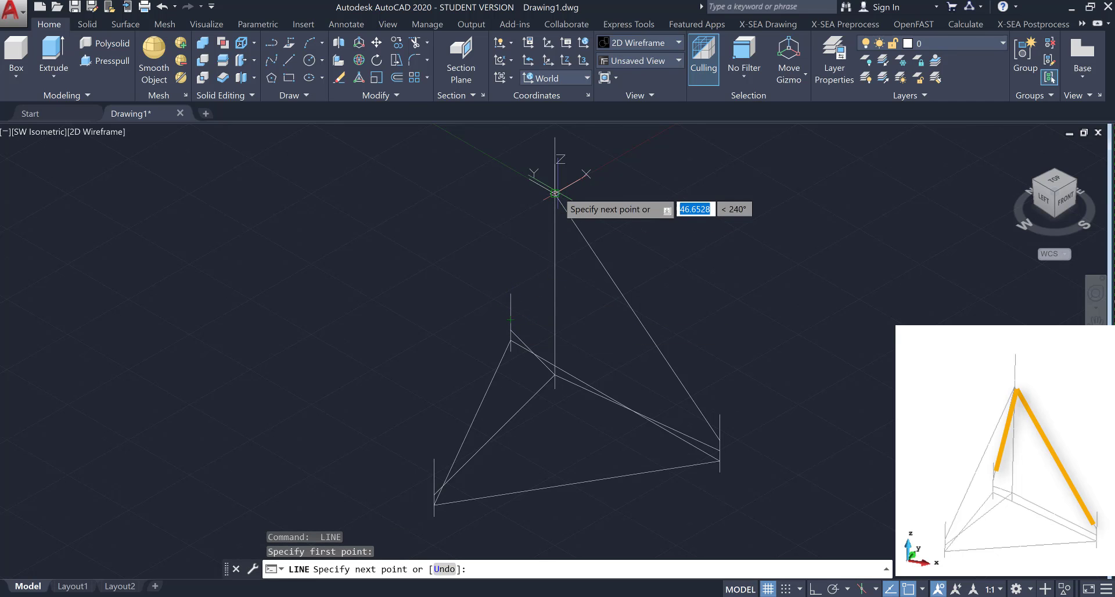
left_click(555, 193)
key("Return")
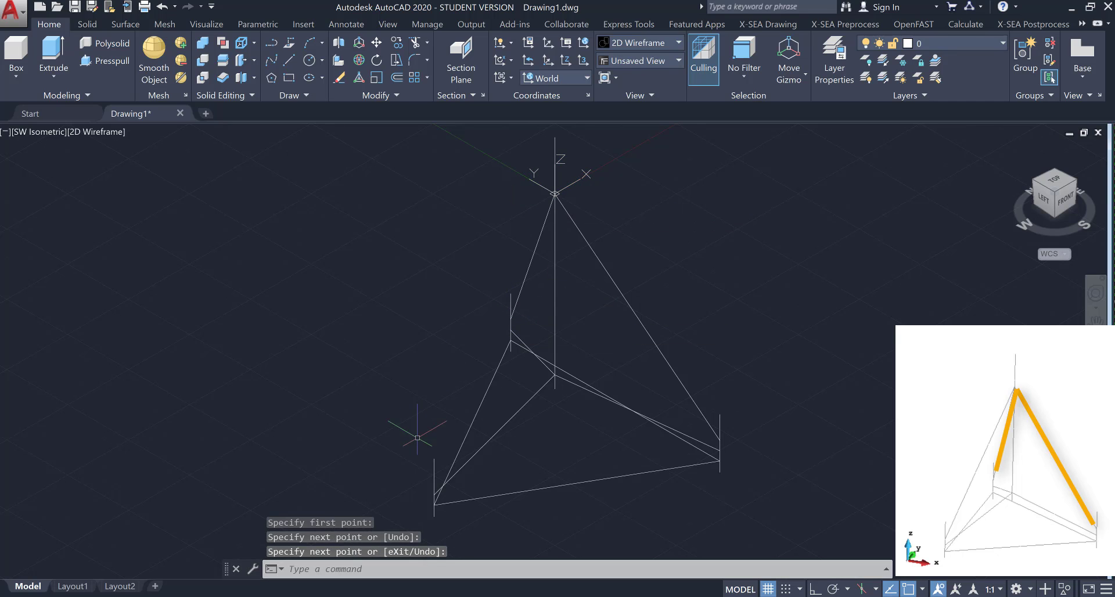
key("Return")
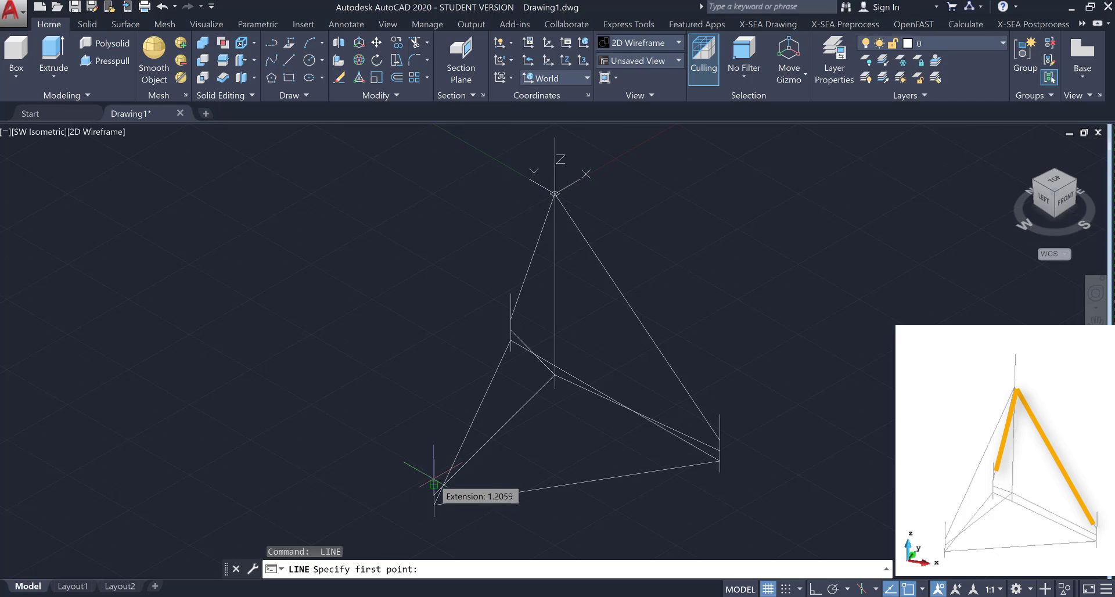
left_click(434, 483)
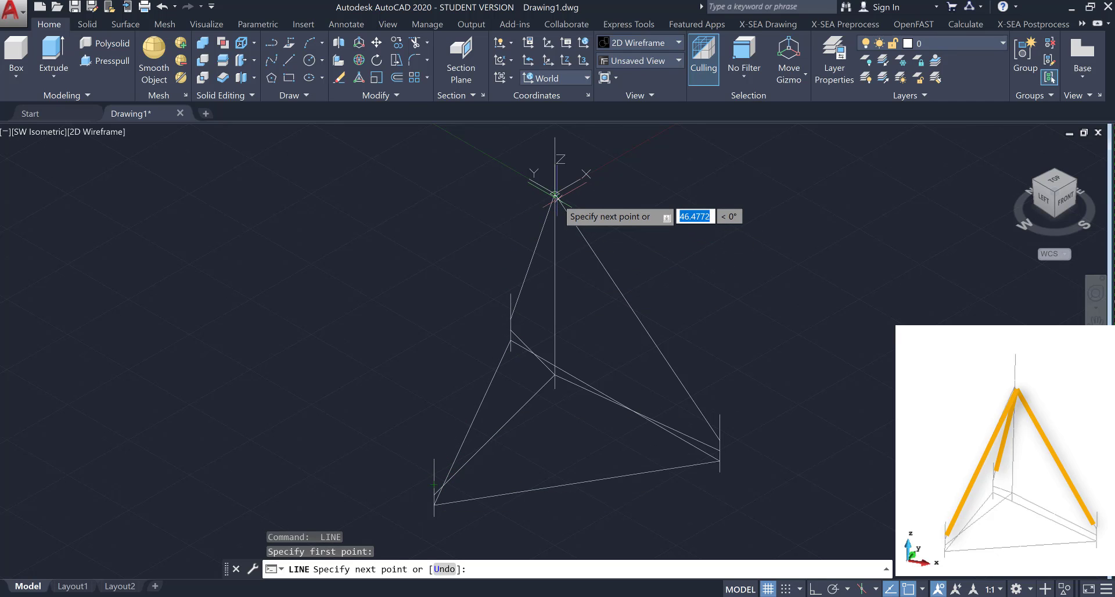
left_click(555, 193)
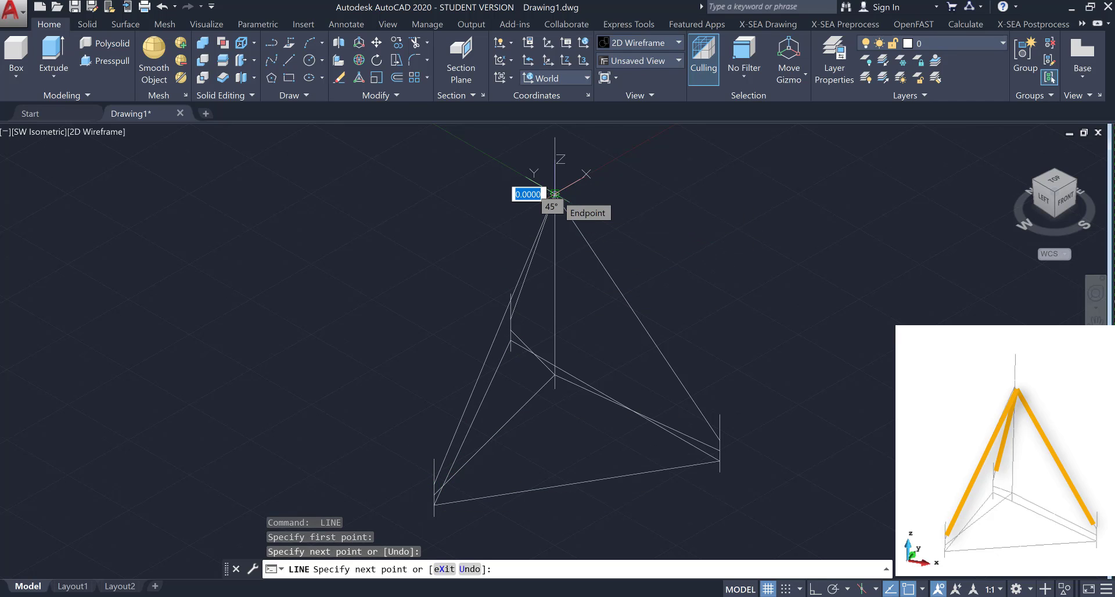
key("Escape")
Set the view to SW Isometric and open the wireframe in GMSH from the X-SEA preprocessor
left_click(30, 130)
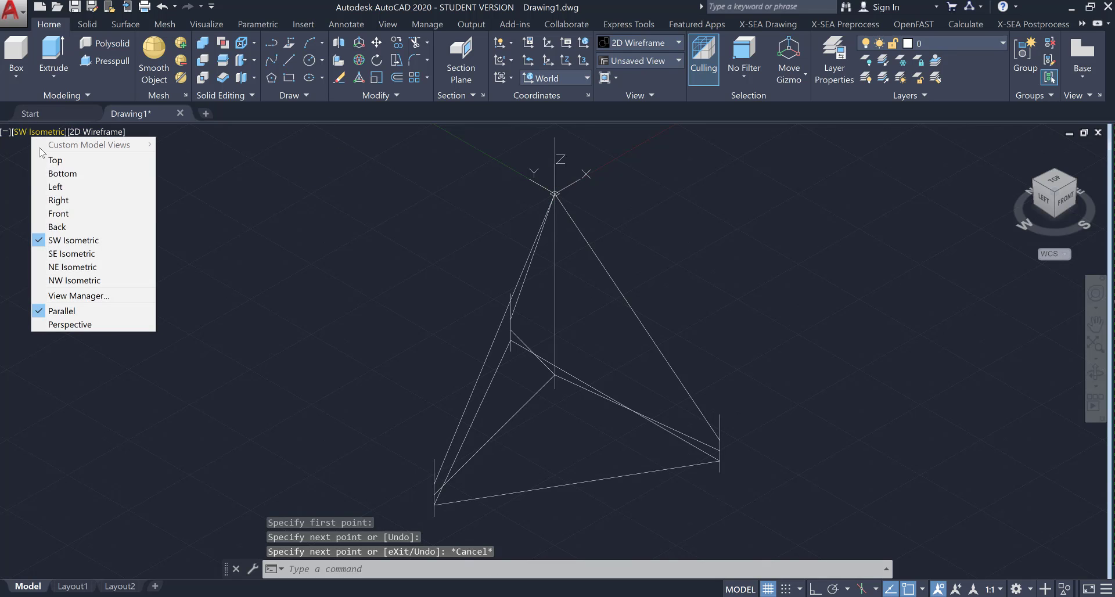
left_click(72, 243)
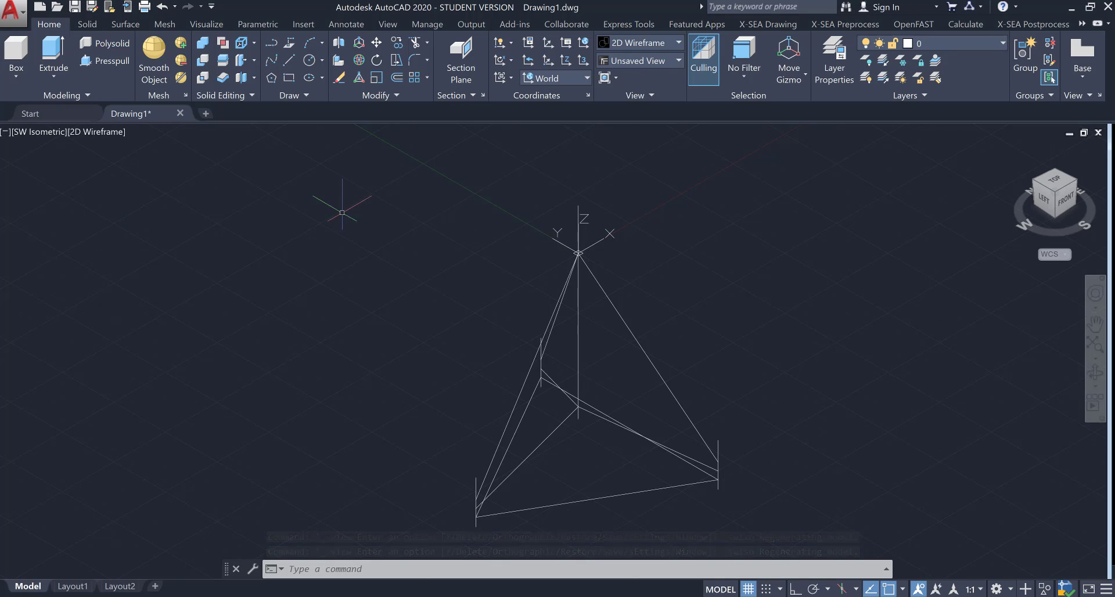
left_click(844, 23)
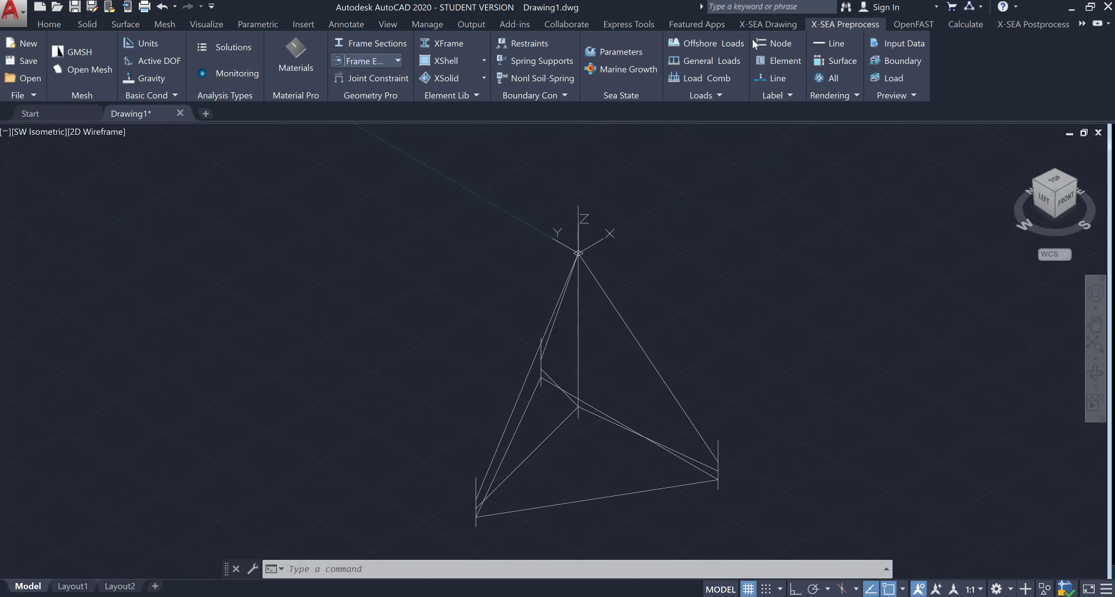
left_click(76, 53)
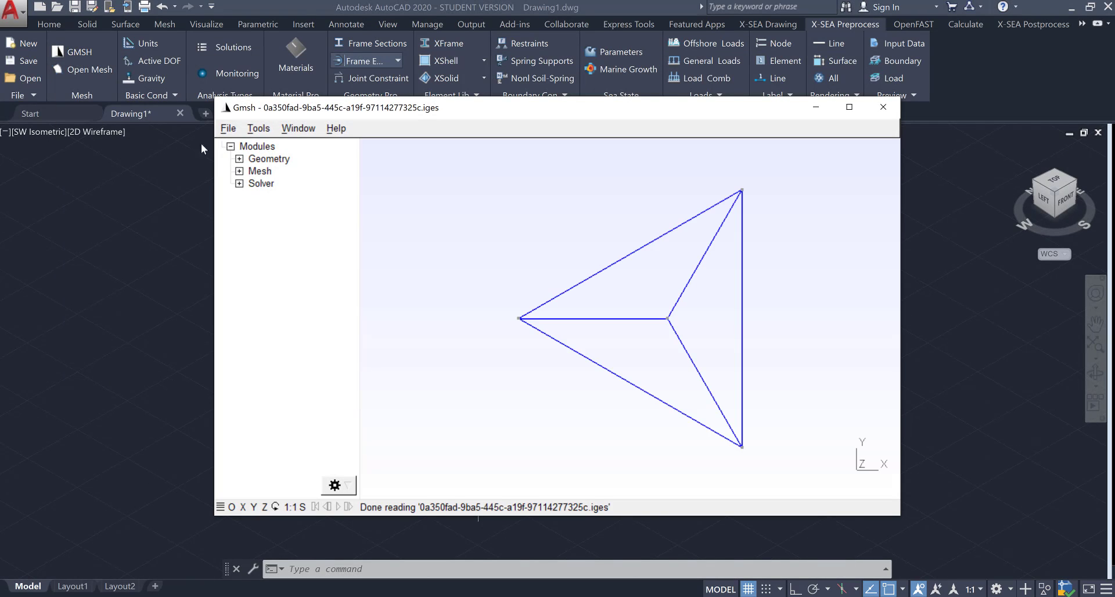
Start a transfinite line mesh definition with 2 points, Progression type and parameter 1
left_click(239, 171)
left_click(248, 183)
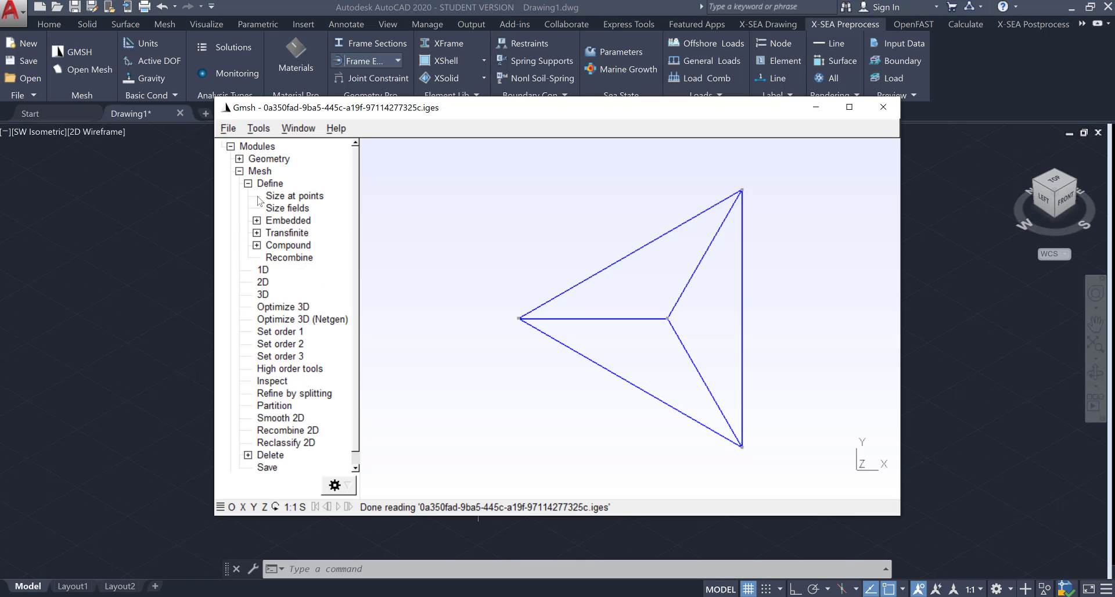
left_click(256, 232)
left_click(283, 245)
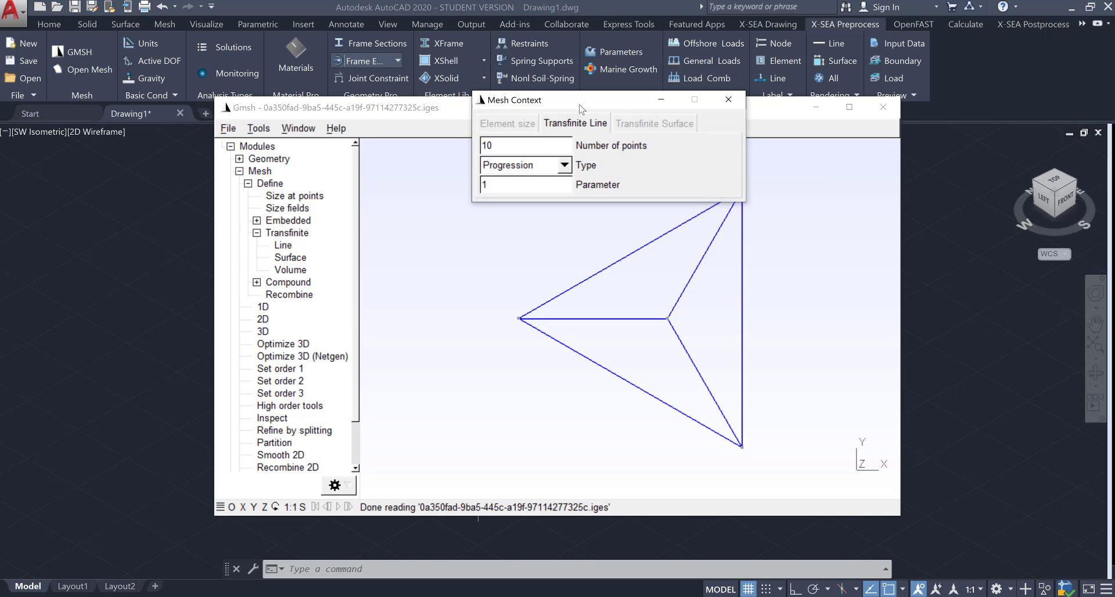
left_click_drag(580, 109, 305, 156)
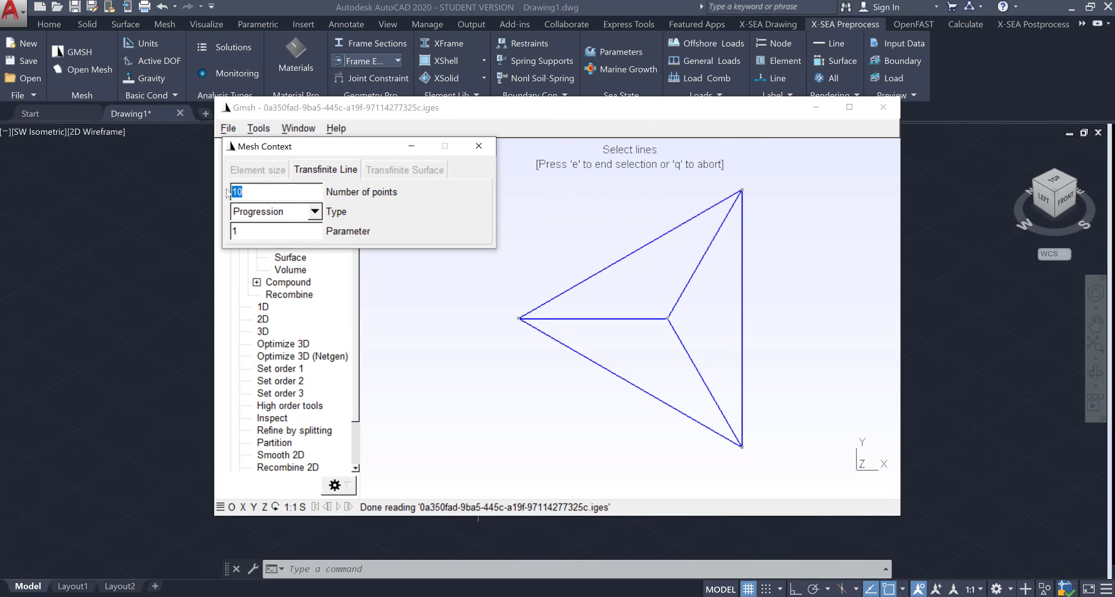
Apply the 2-point transfinite setting to the vertical segments of all three legs and the column's short segments, proceeding with the current file as is
left_click_drag(671, 410, 708, 342)
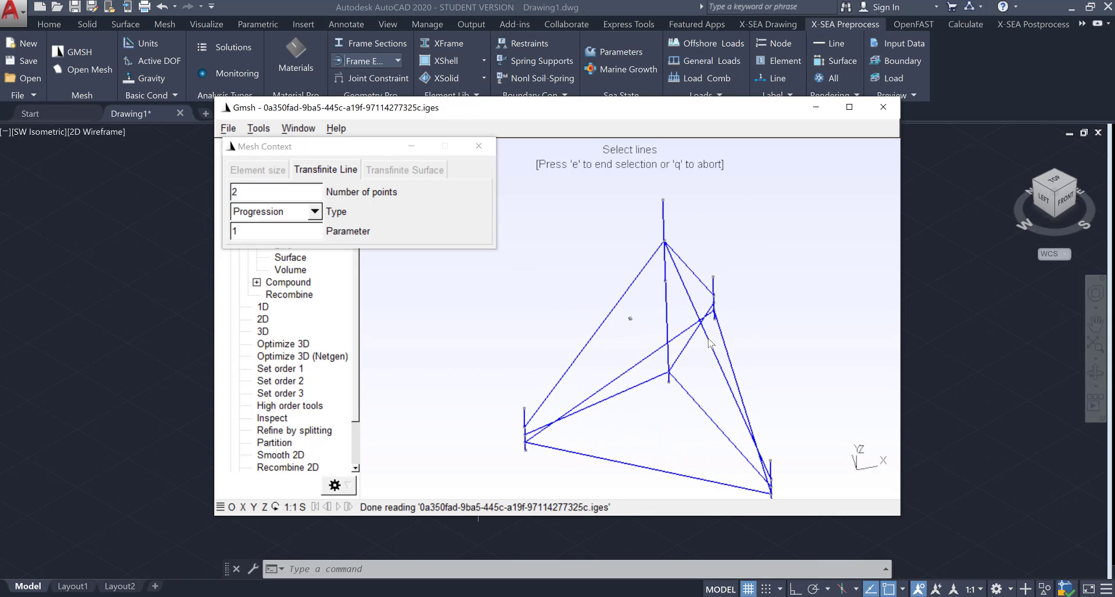
left_click(524, 448)
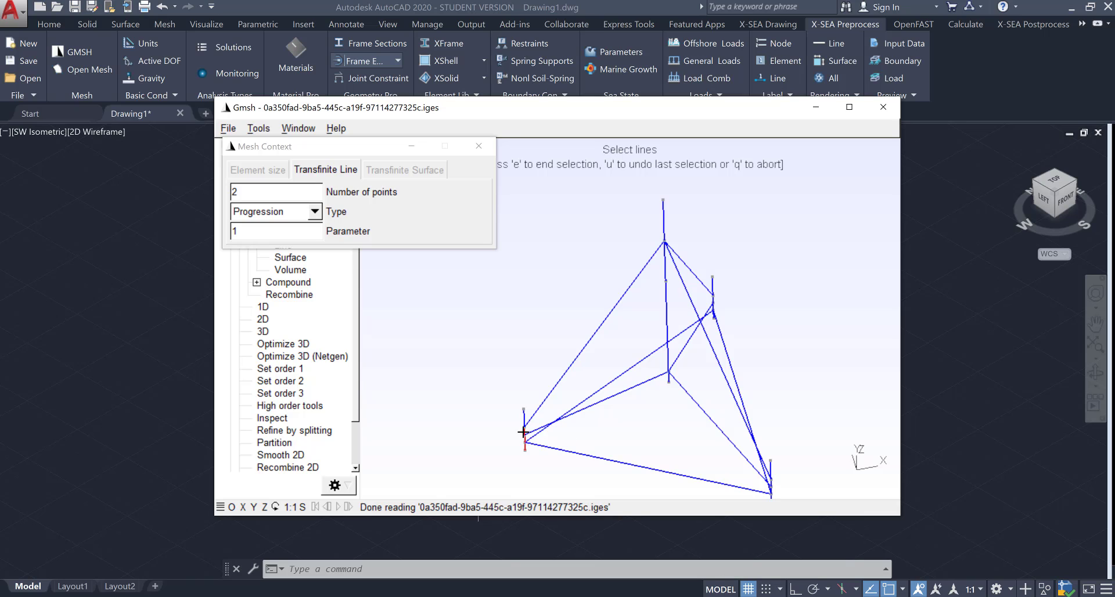
left_click(524, 419)
left_click_drag(698, 412, 633, 349)
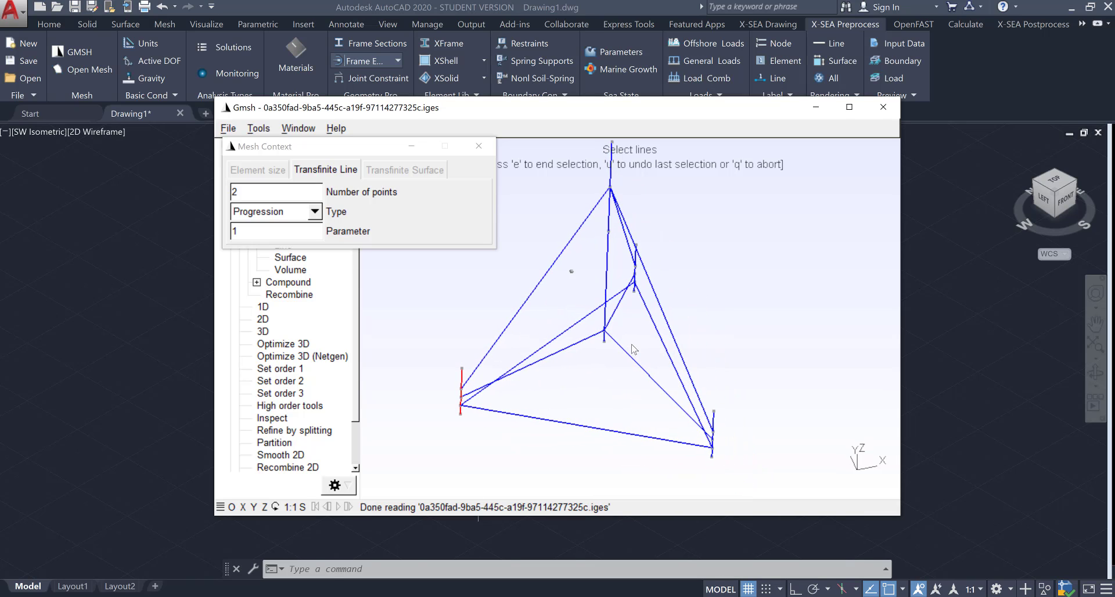
left_click(713, 444)
left_click(714, 425)
left_click_drag(720, 428, 473, 397)
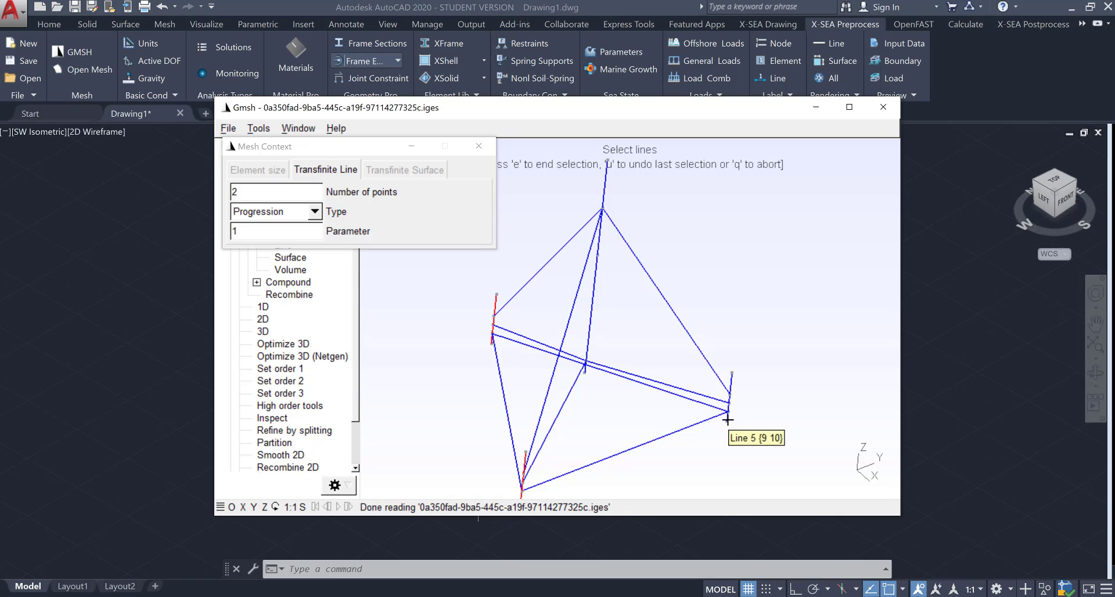
left_click(731, 390)
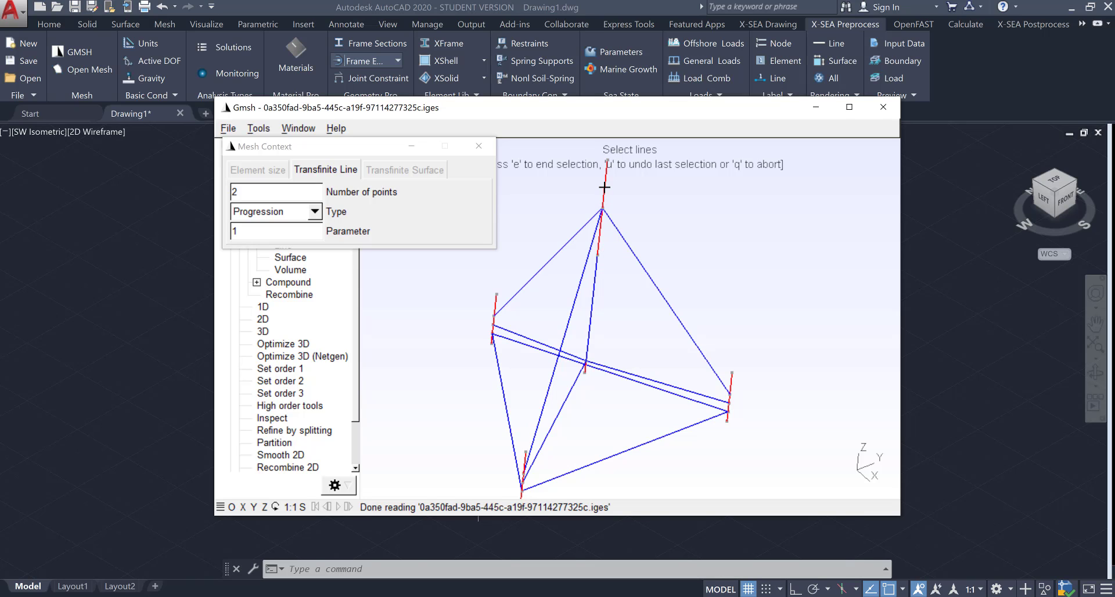
key("e")
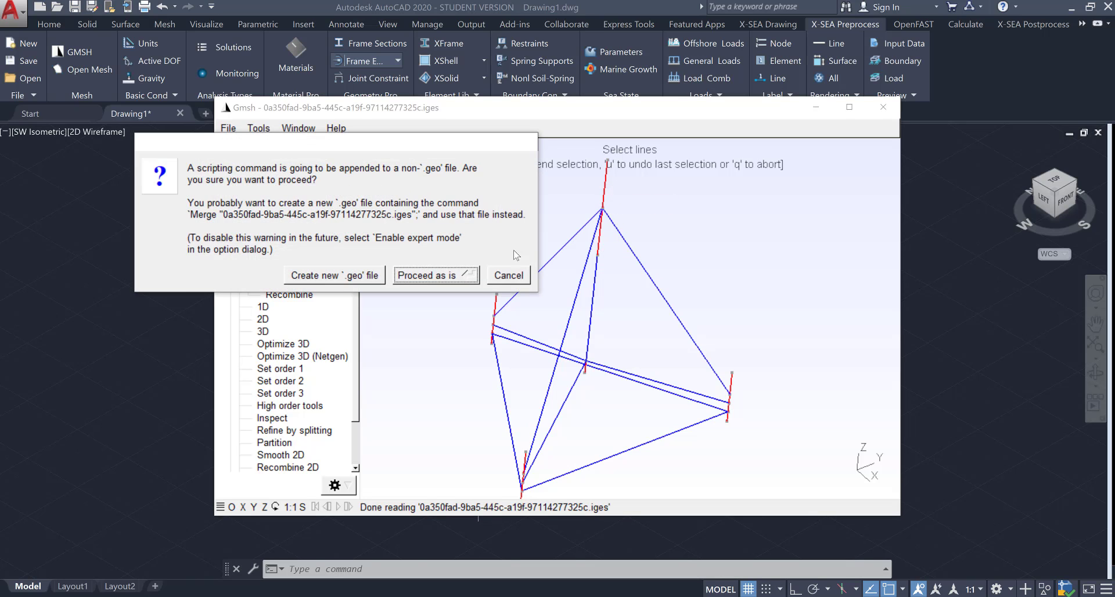
left_click(436, 275)
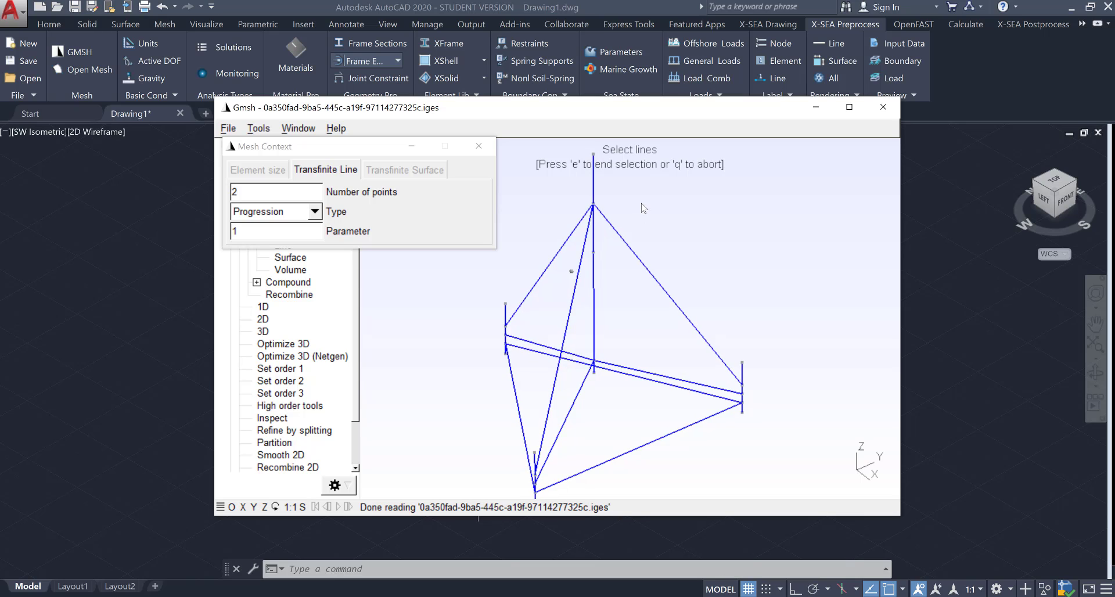
Assign 11 transfinite points to all diagonal and horizontal braces between the legs and the central column
left_click_drag(600, 326, 641, 329)
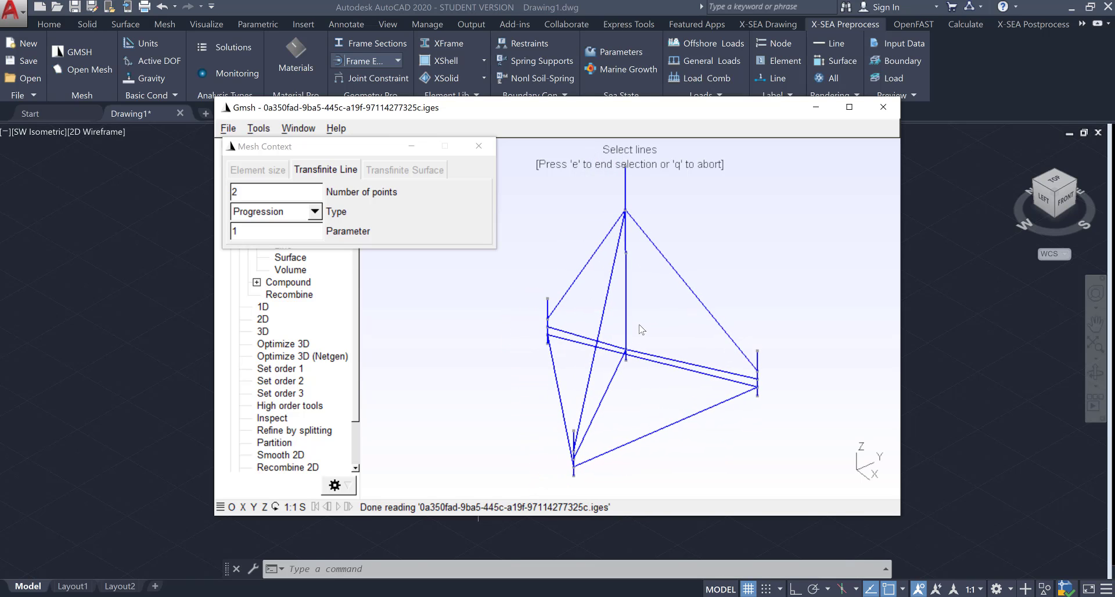
left_click(280, 196)
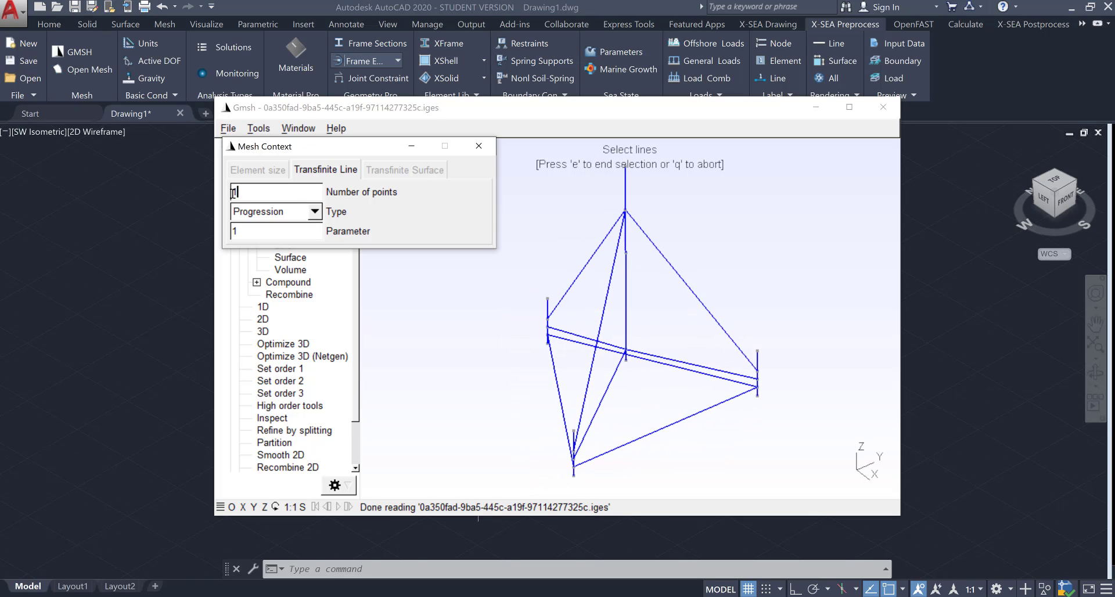
left_click_drag(718, 447, 689, 271)
left_click_drag(593, 278, 586, 250)
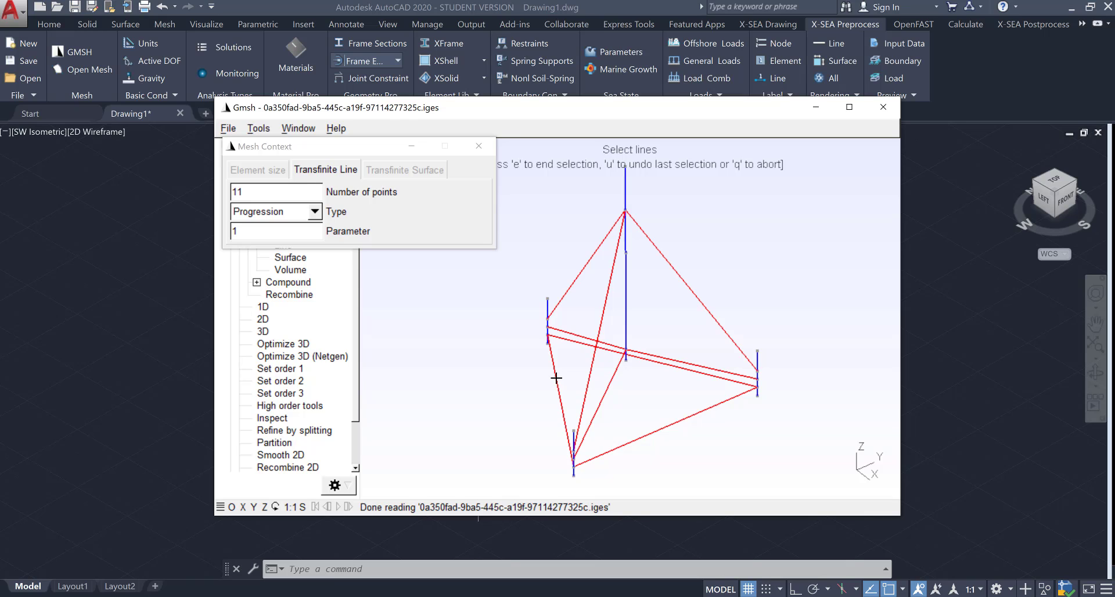
key("e")
Assign 9 transfinite points to the central column's long segment and generate the 1D mesh
double_click(287, 196)
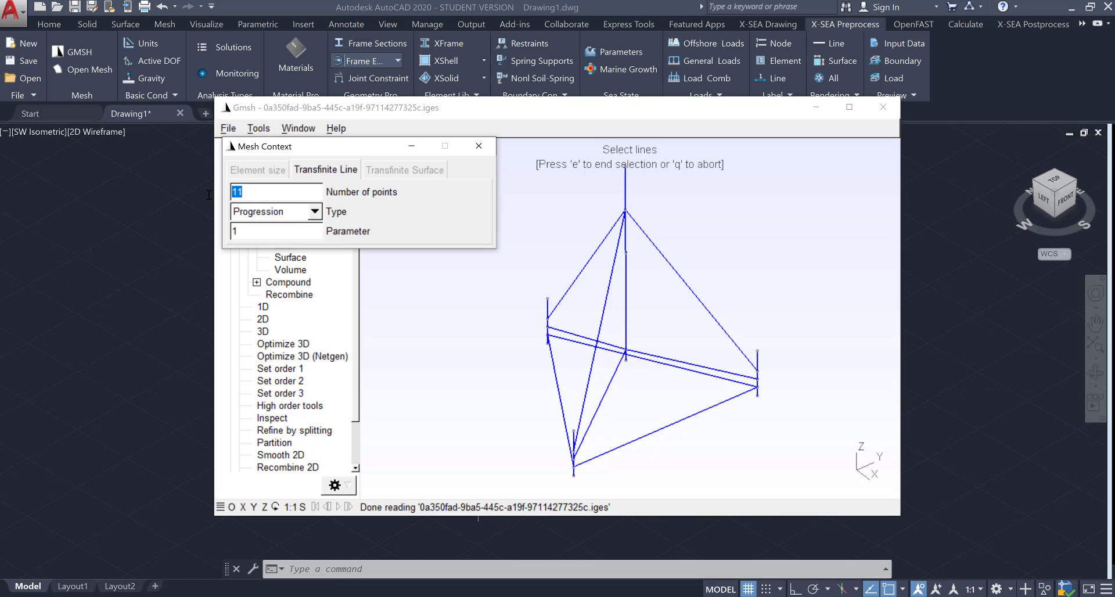
type("9")
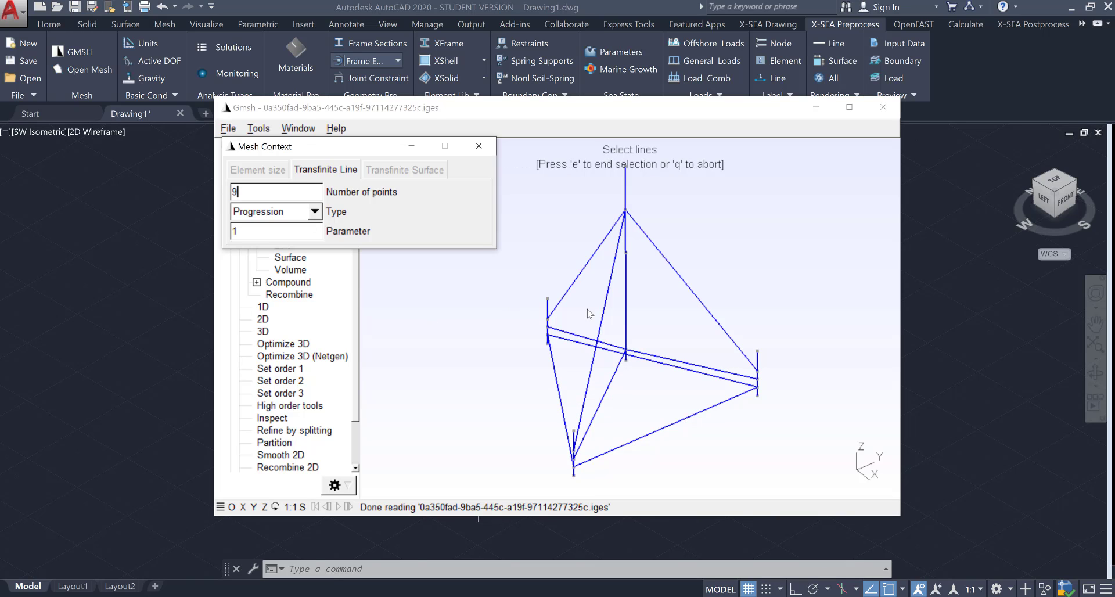
left_click(625, 314)
key("e")
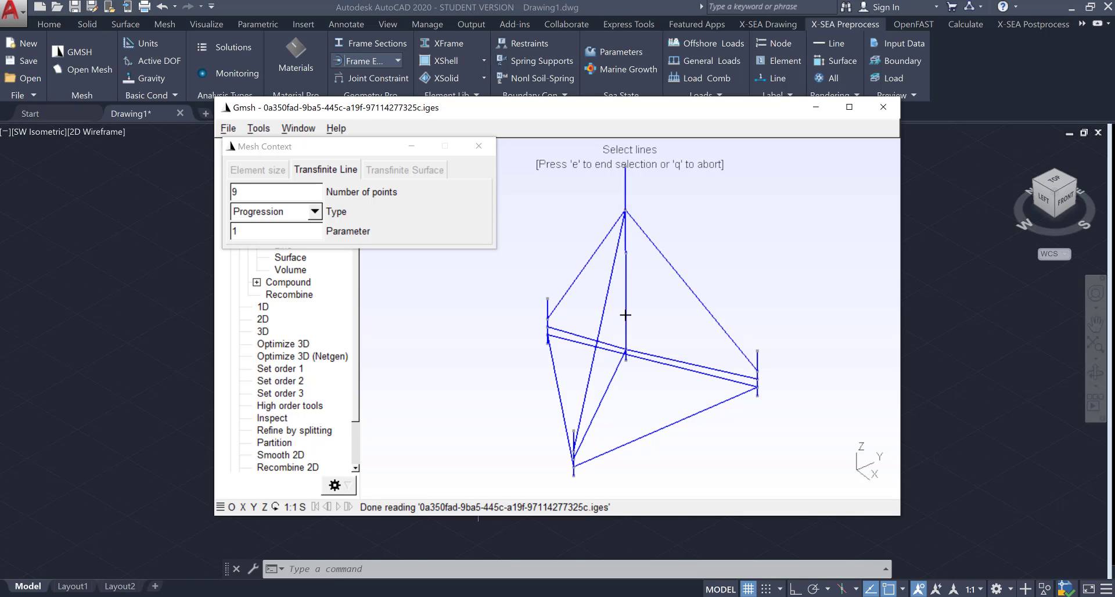
key("q")
left_click(276, 309)
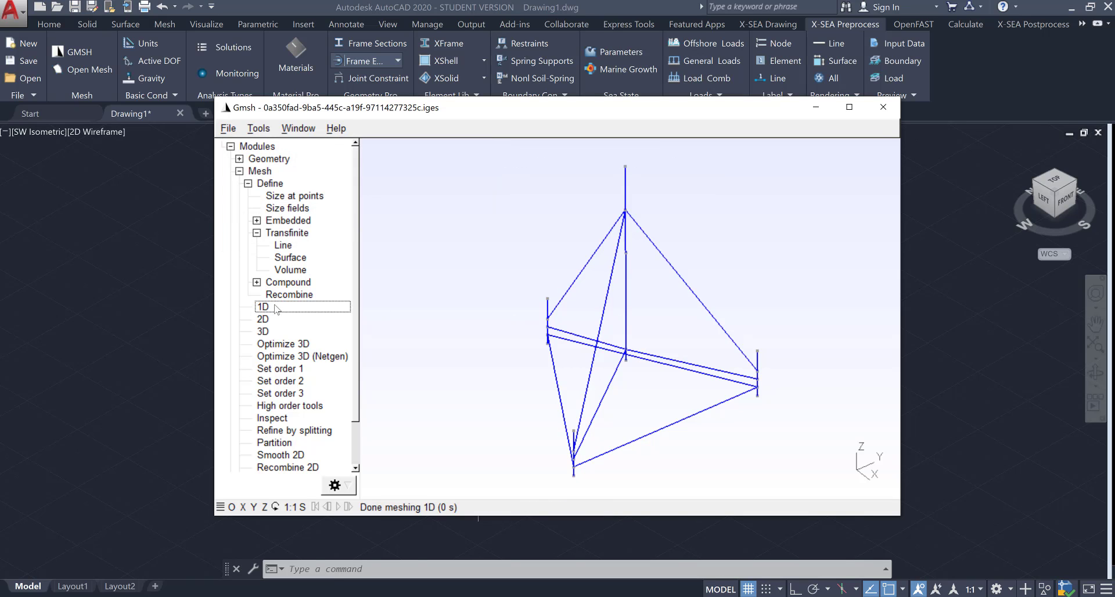
Inspect the mesh numbering by briefly displaying the node labels and the line labels through the mesh visibility options
left_click(266, 130)
left_click(269, 149)
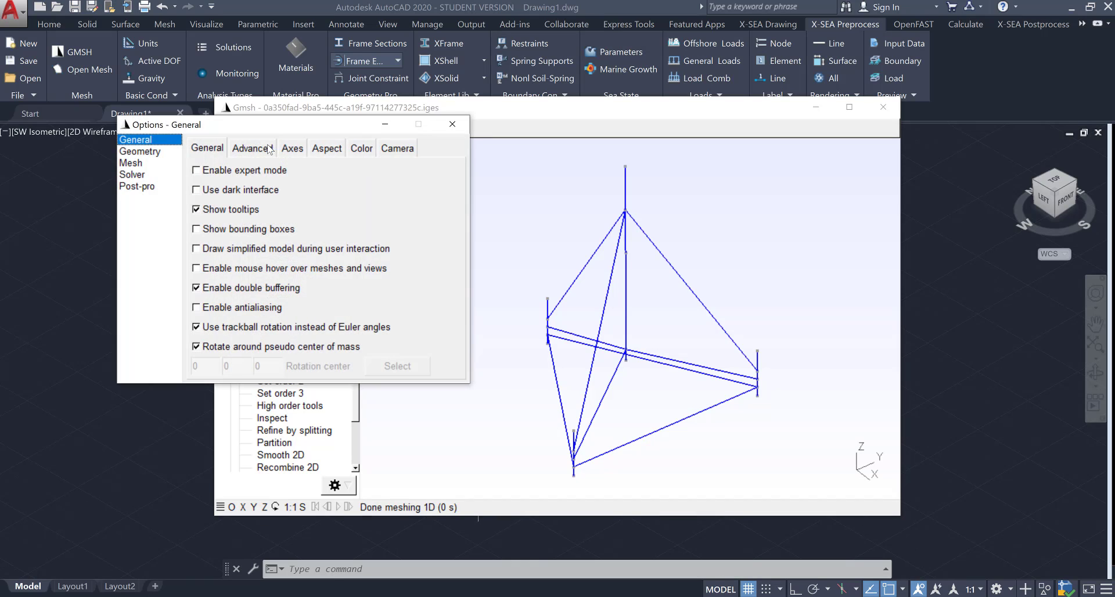
left_click(161, 166)
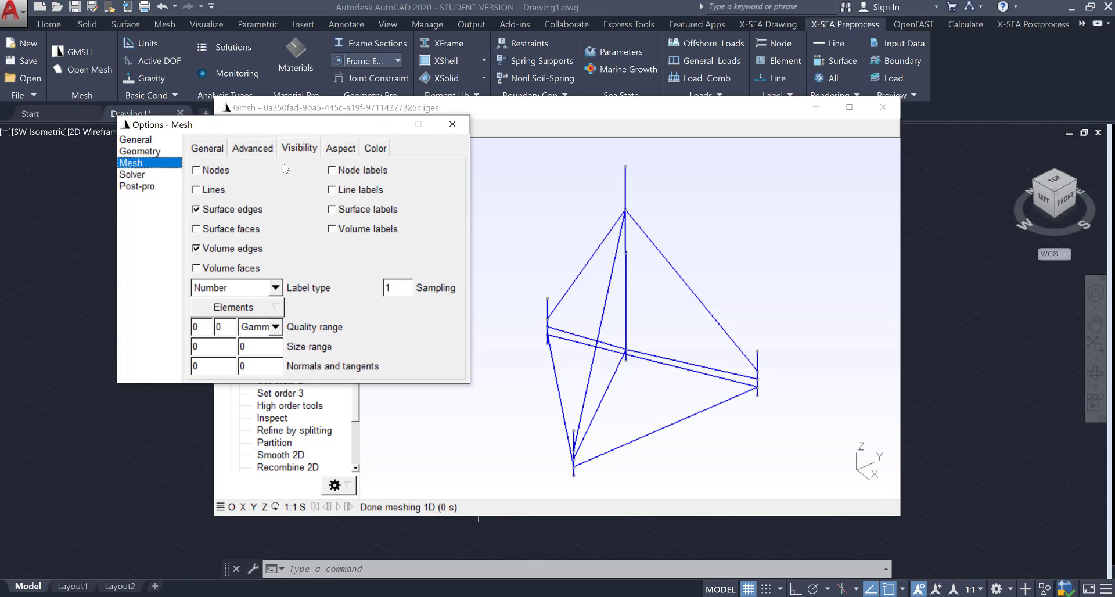
left_click(340, 173)
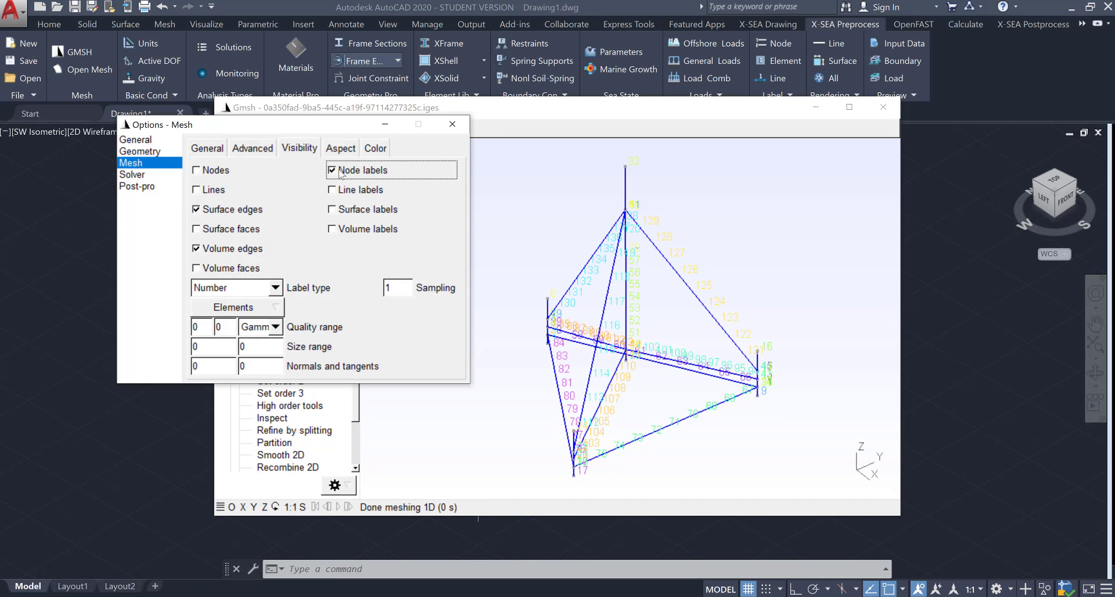
left_click(340, 172)
left_click(351, 191)
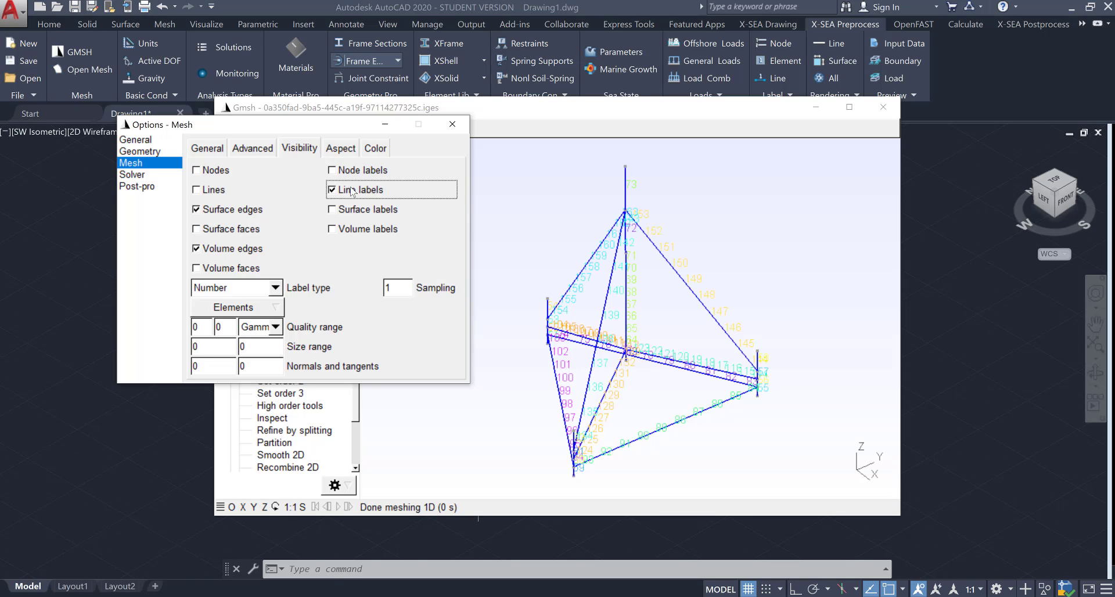
left_click(352, 190)
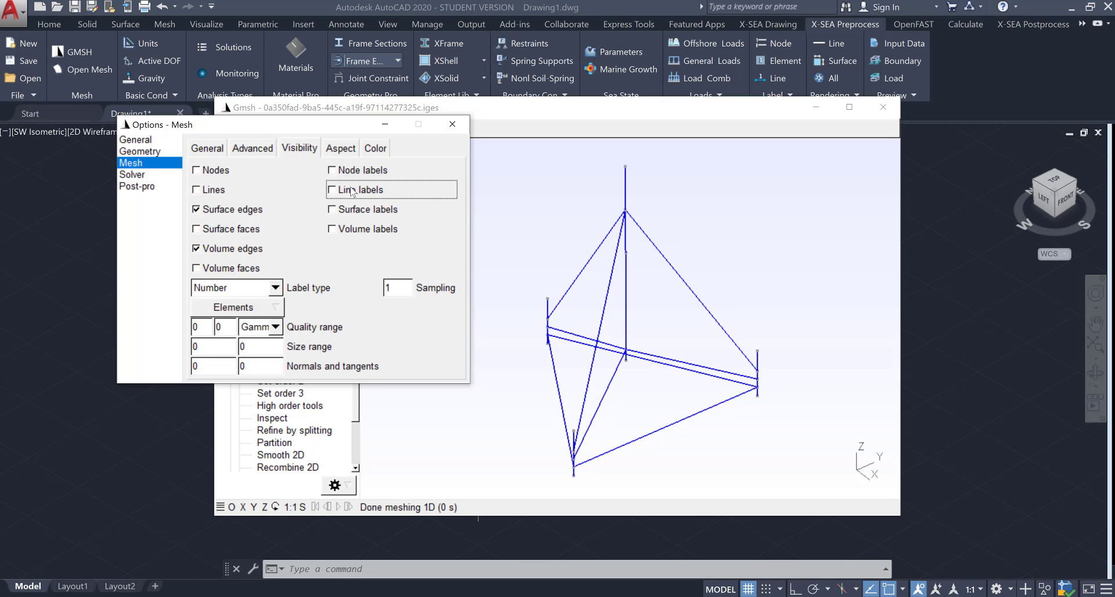
left_click(452, 125)
Save the mesh, close Gmsh and open the mesh in the X-SEA preprocessor, dismissing its statistics
left_click(227, 128)
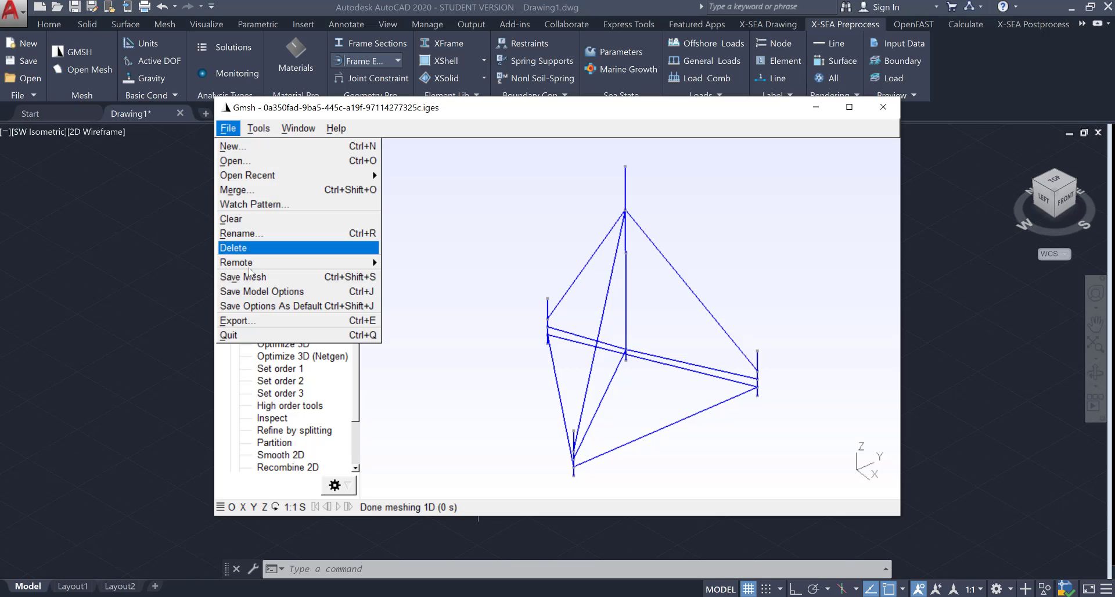
left_click(249, 277)
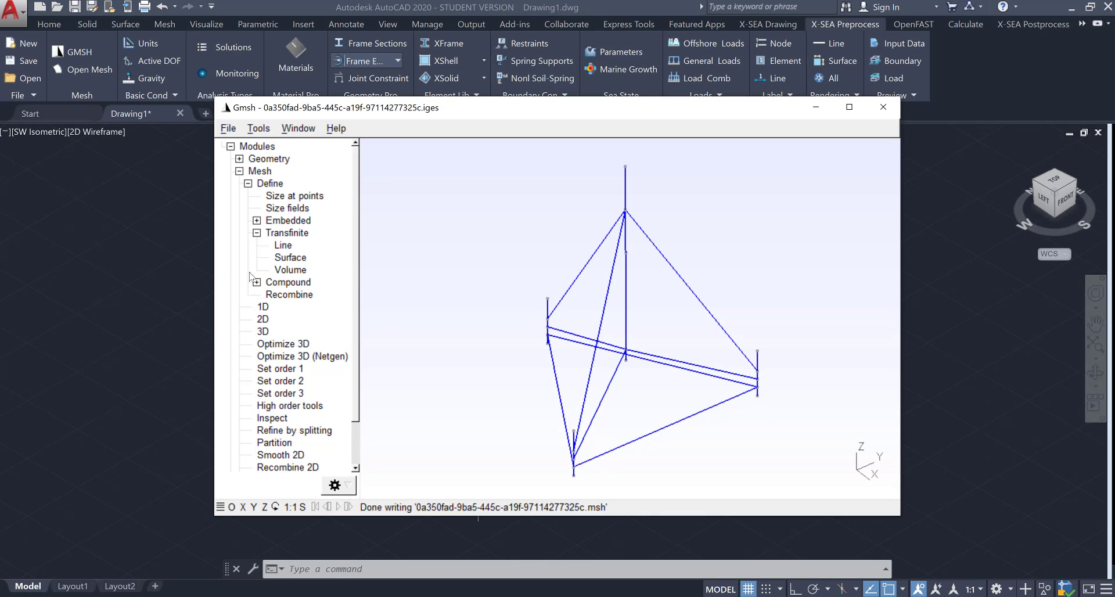
left_click(883, 106)
left_click(100, 72)
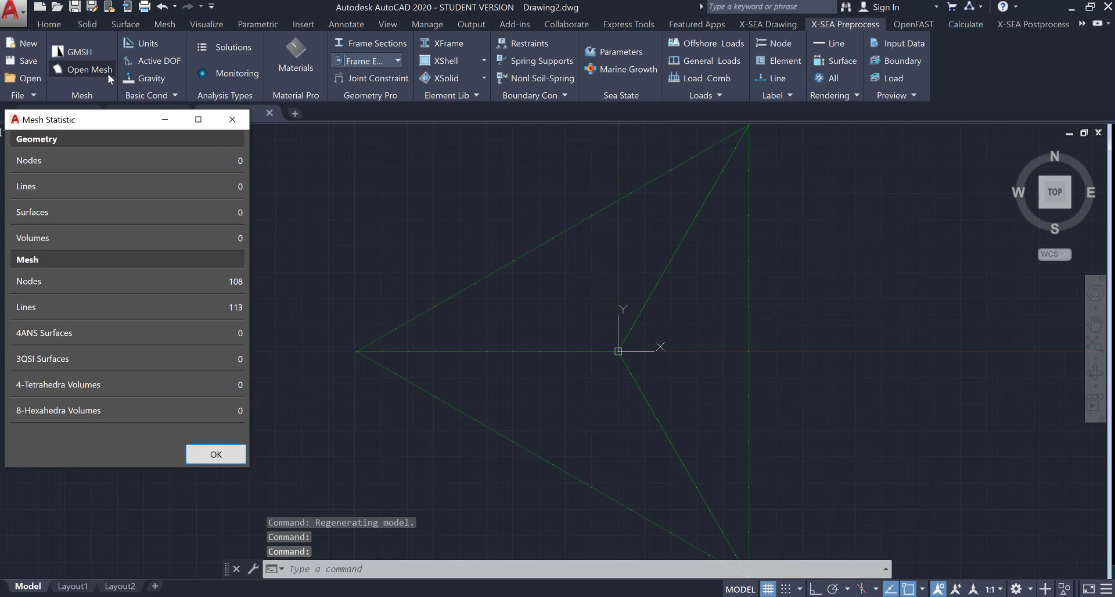
left_click(233, 119)
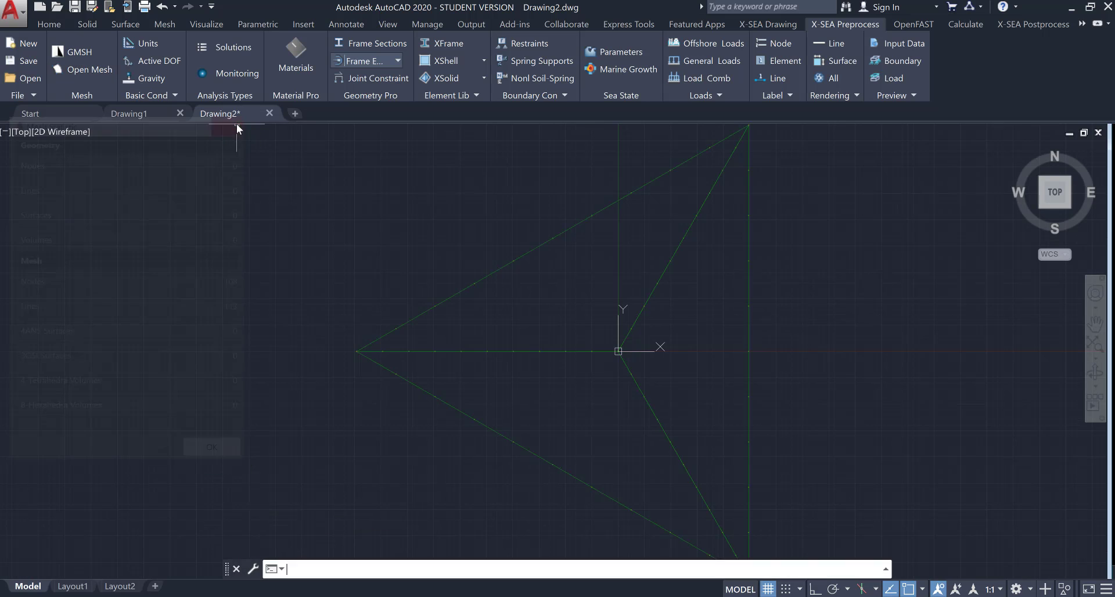
Set the view to SW Isometric and check the node and element labels of the imported mesh
left_click(22, 132)
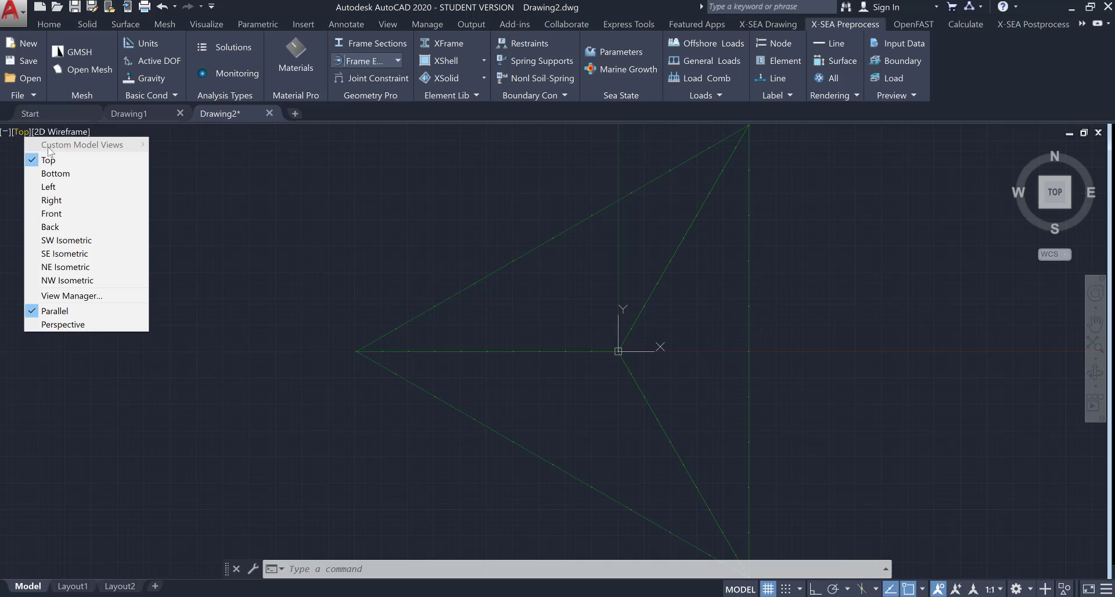
left_click(66, 240)
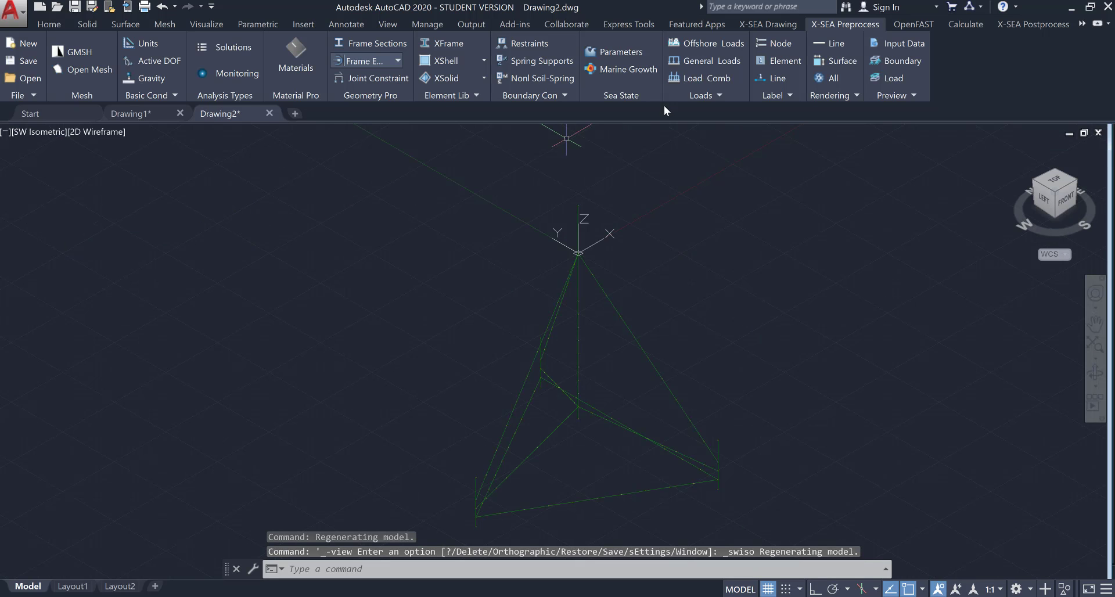
left_click(772, 47)
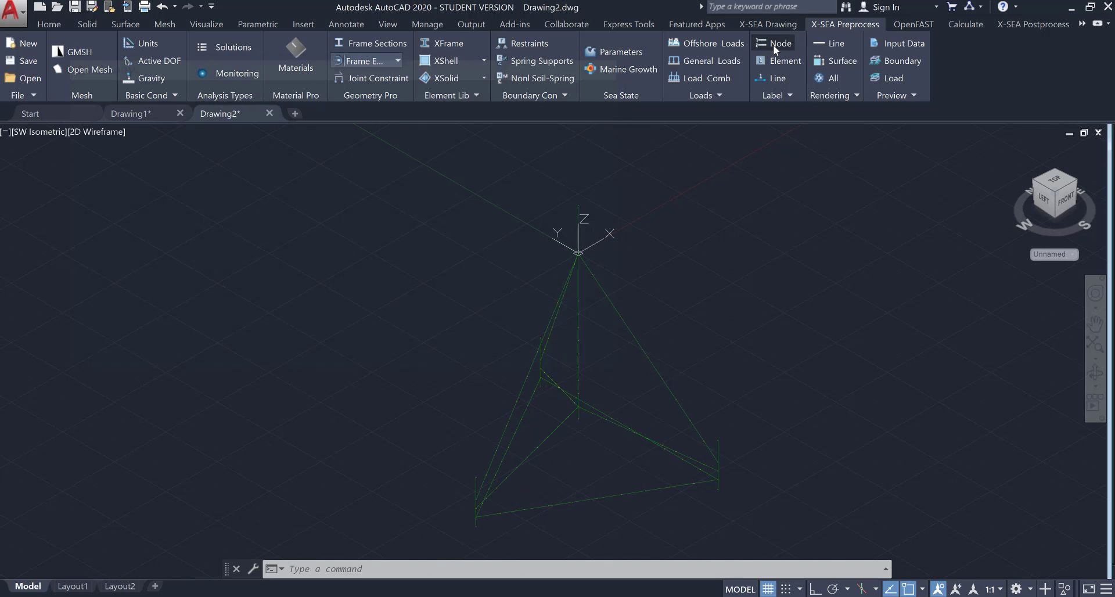
left_click(778, 64)
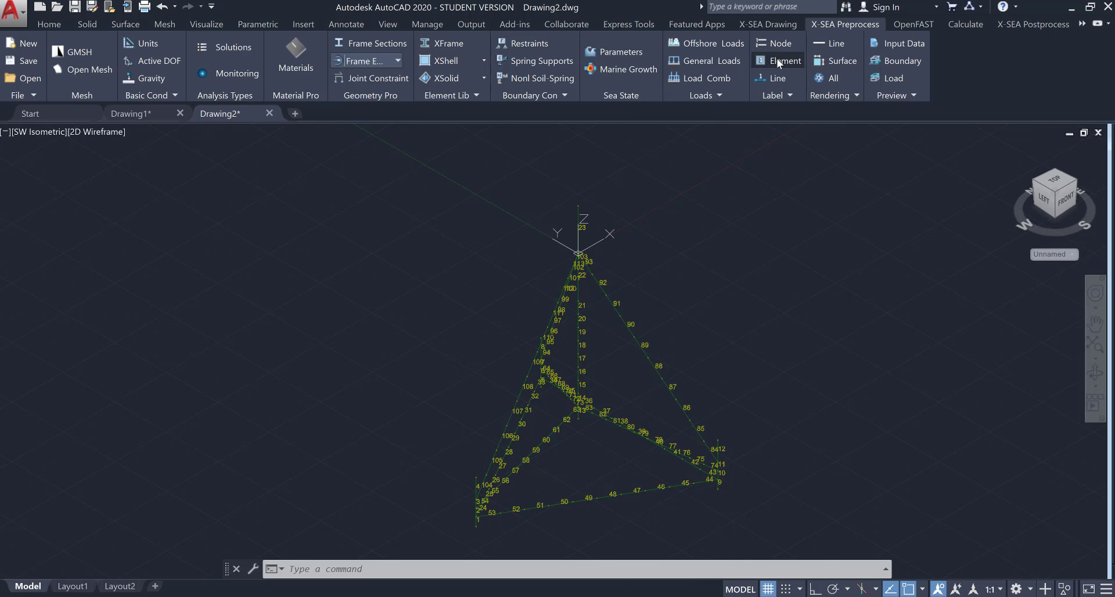
left_click(778, 63)
Accept the basic conditions: SI units in metres, radians, kilograms and newtons, all six translation and rotation DOFs without warping, and Z-direction gravity of -9.8060 m/s²
left_click(144, 43)
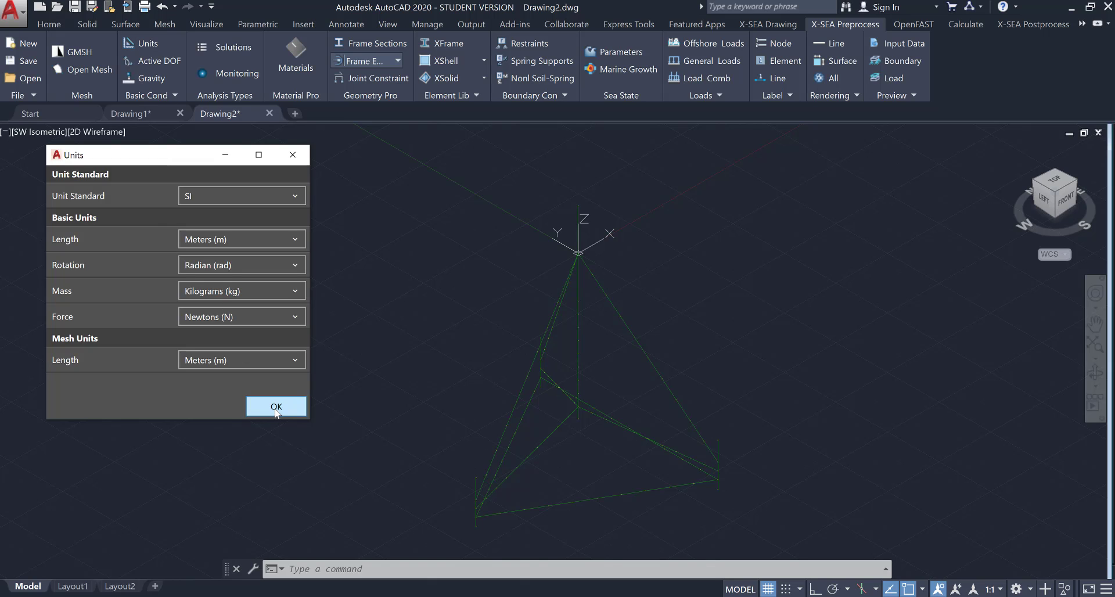
left_click(276, 406)
left_click(150, 64)
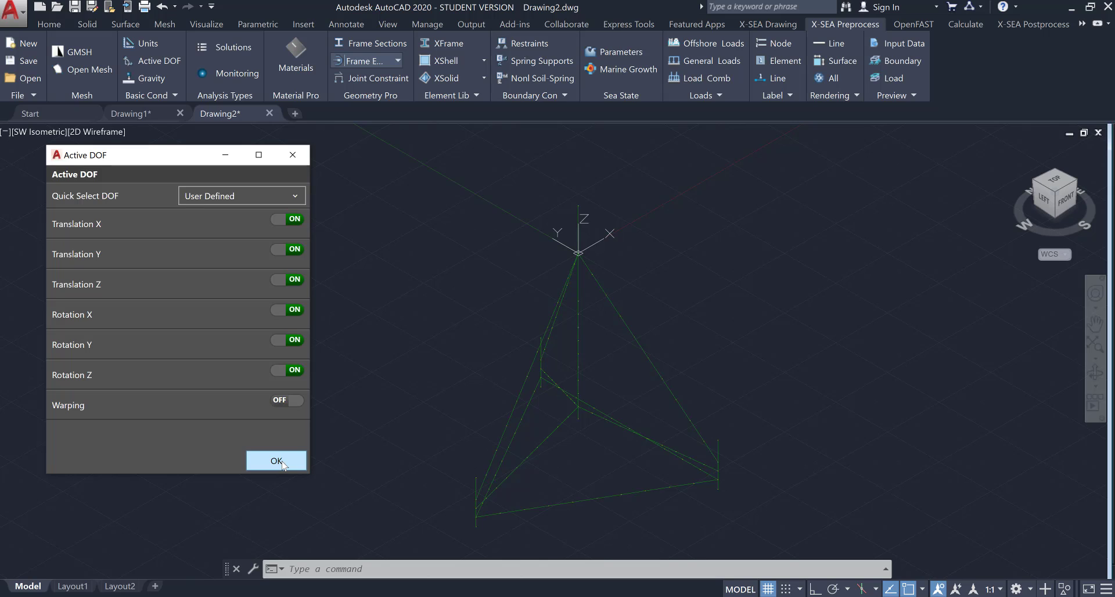
left_click(282, 463)
left_click(150, 81)
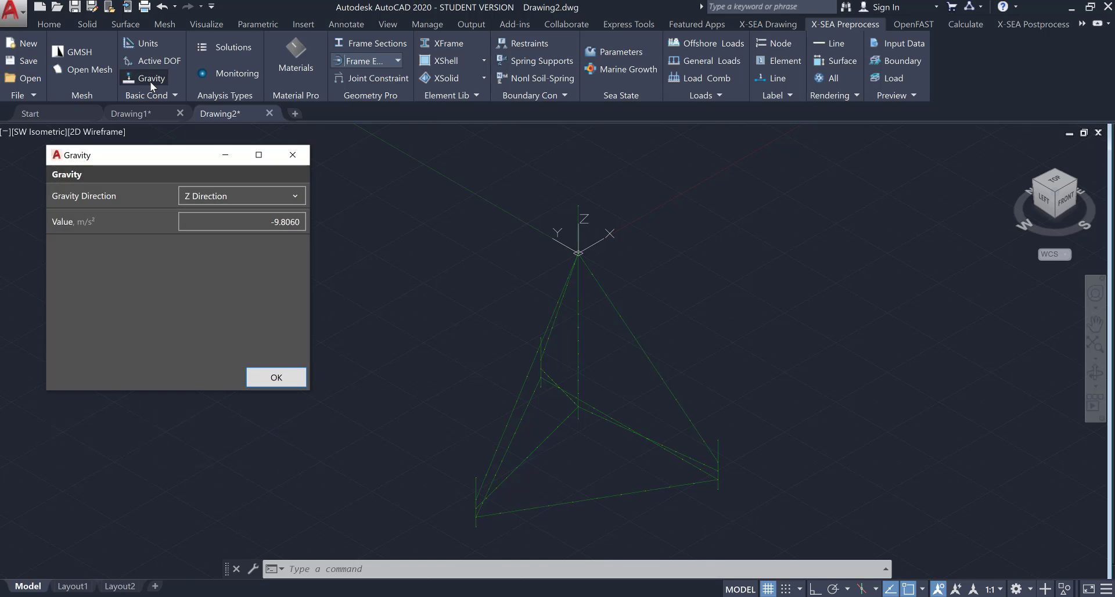
left_click(278, 378)
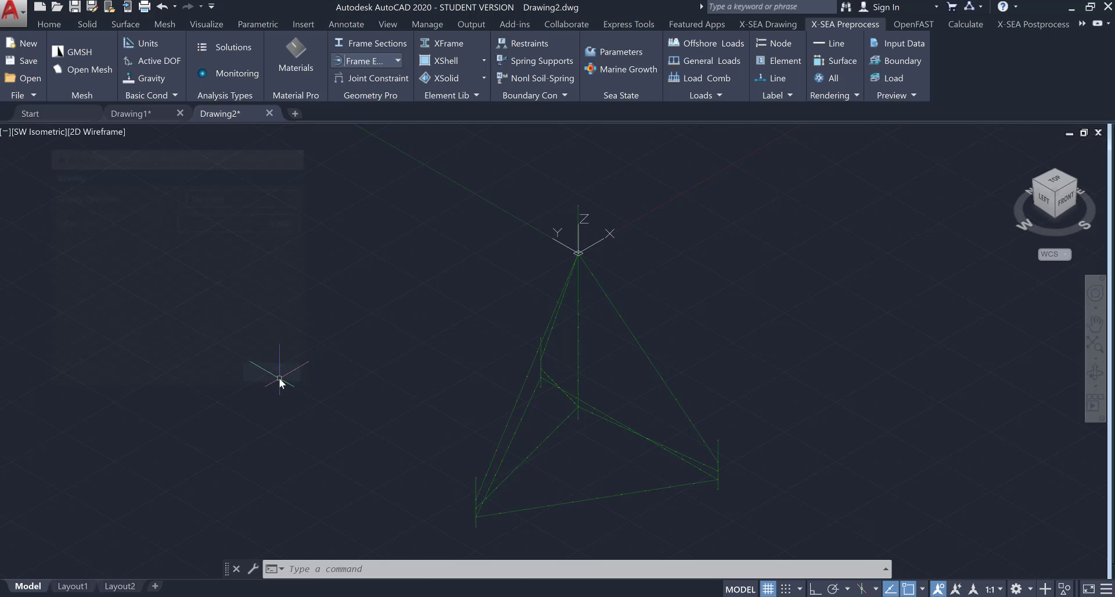
Configure a Linear Static solution with the Earthquake Response Spectrum Method enabled and 10 eigenvalues
left_click(223, 50)
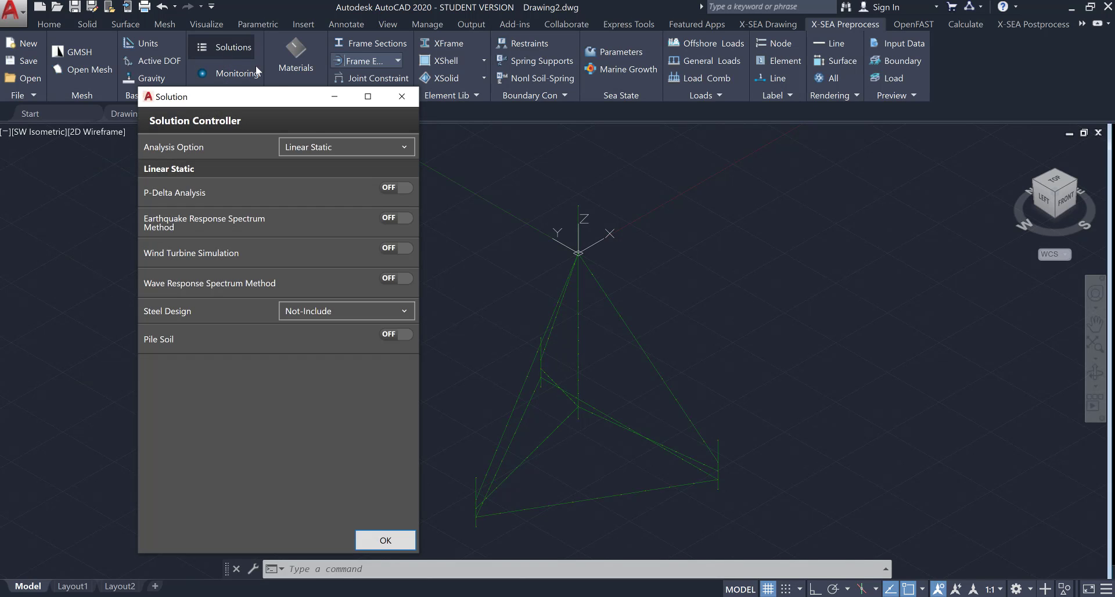
left_click(398, 218)
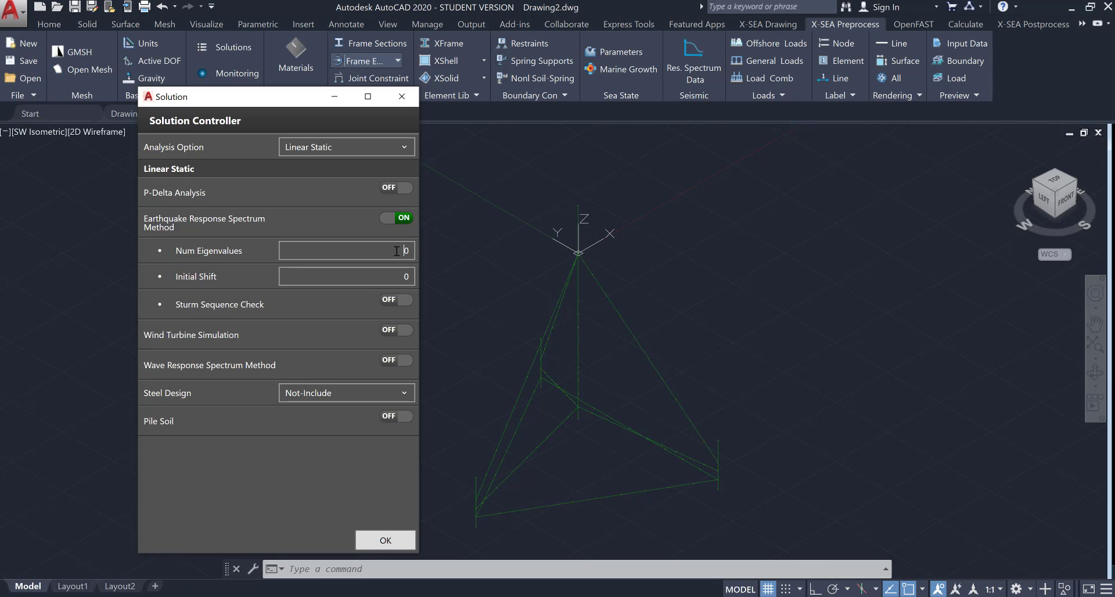
type("10")
left_click(394, 542)
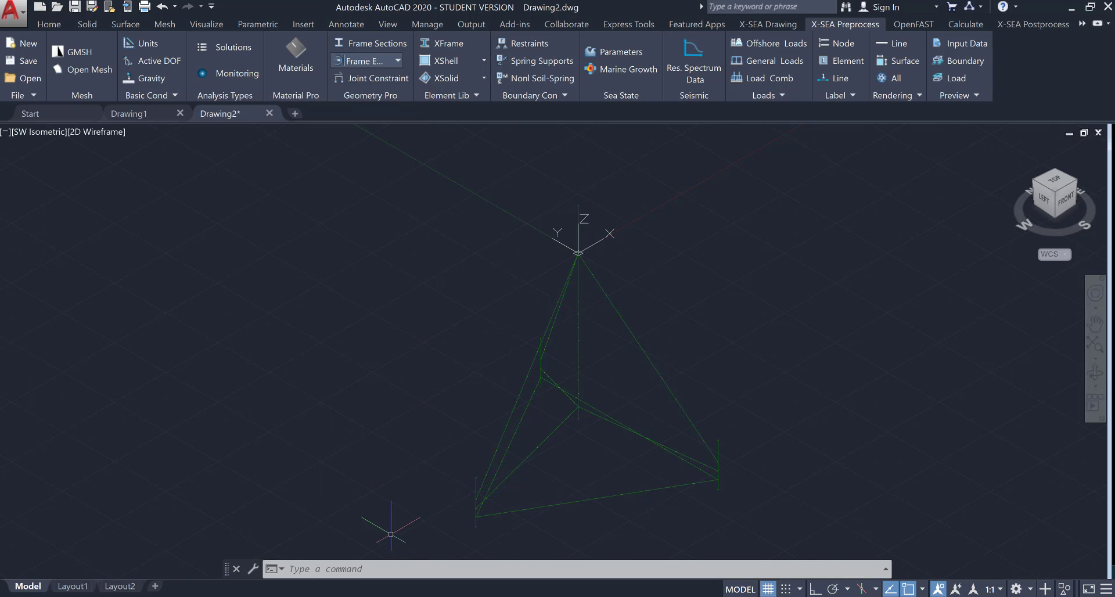
Set the Young's modulus of the Isotropic 1 material to 2×10^11 N/m² and accept the material definition
left_click(296, 70)
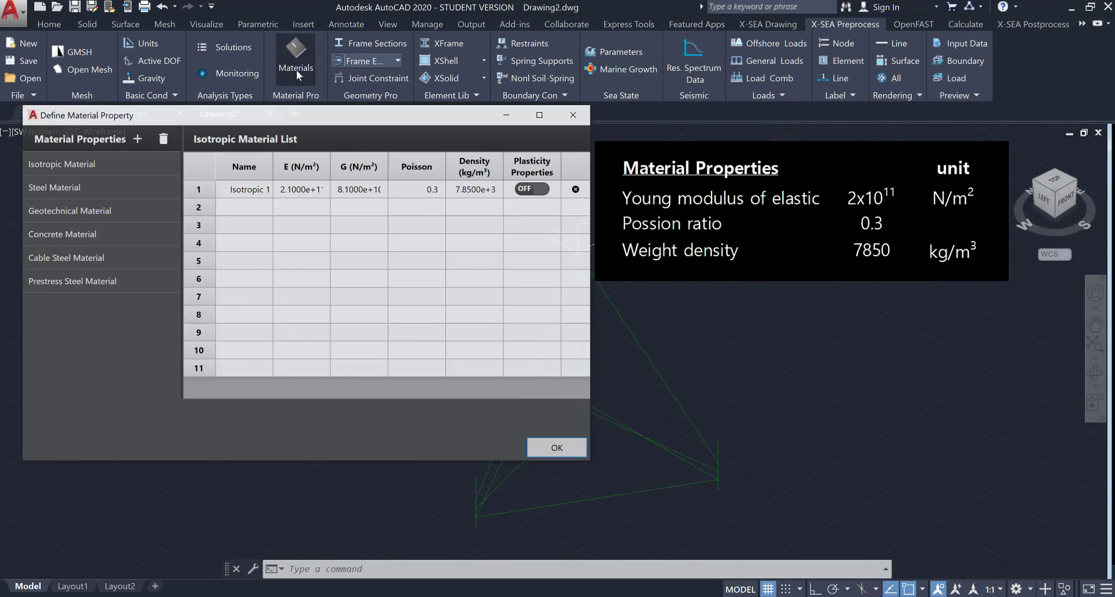
left_click(291, 187)
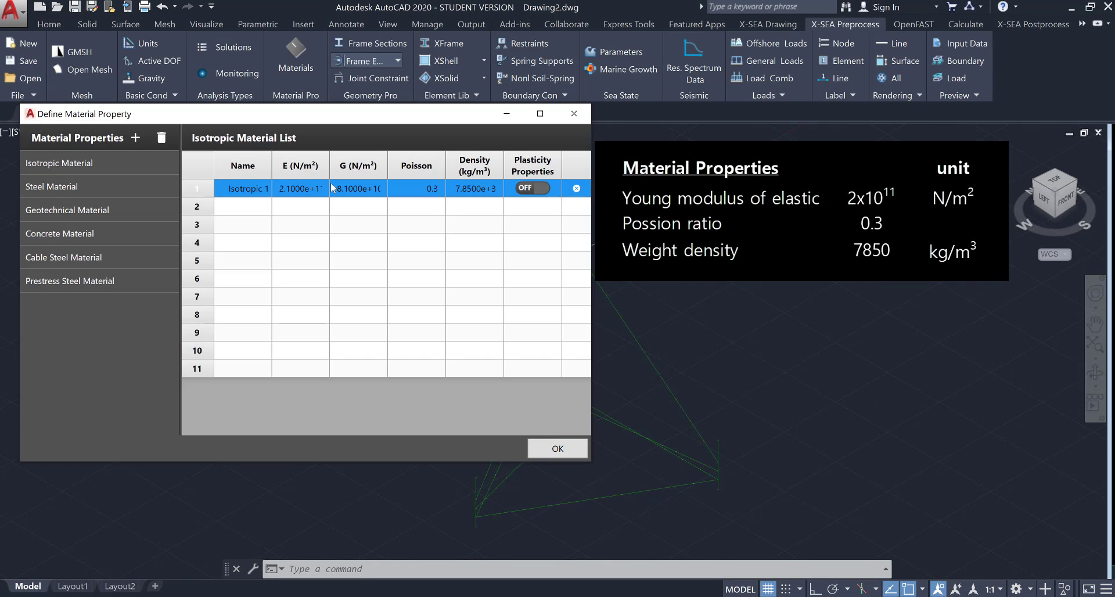
key("BackSpace")
left_click(558, 449)
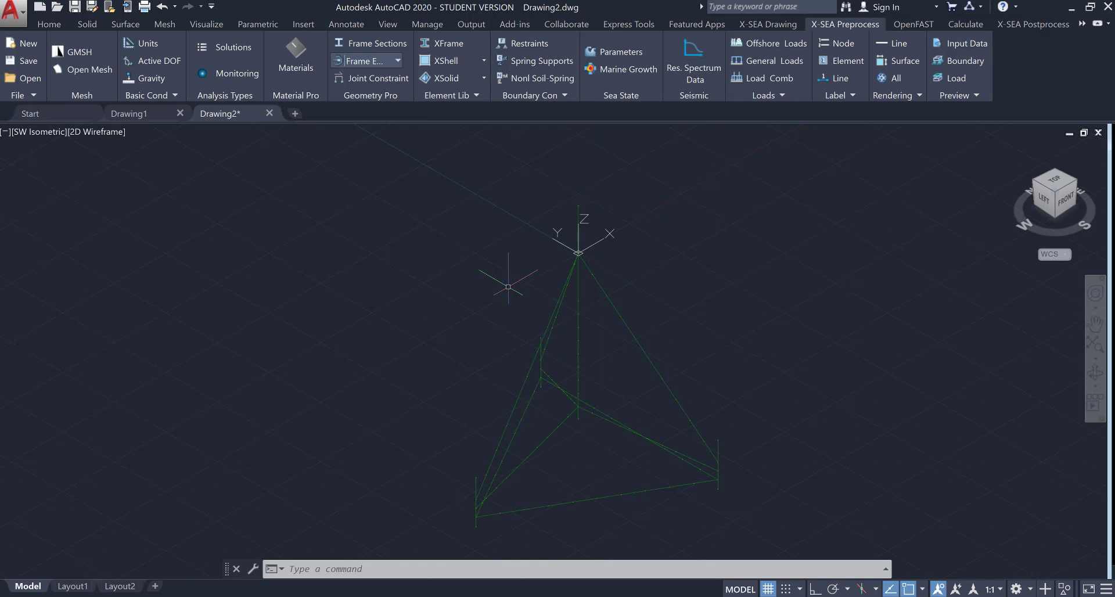
Define a closed Circular Tube frame section named 1.575-0.035 with radius 1.575 m and thickness 0.035 m
left_click(355, 44)
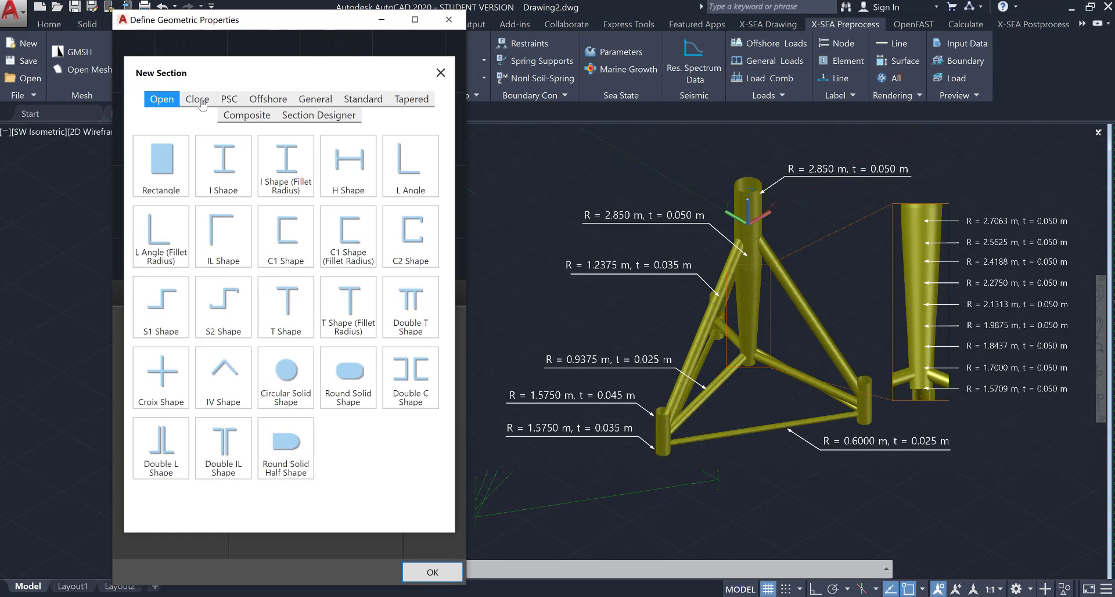
left_click(198, 100)
left_click(272, 146)
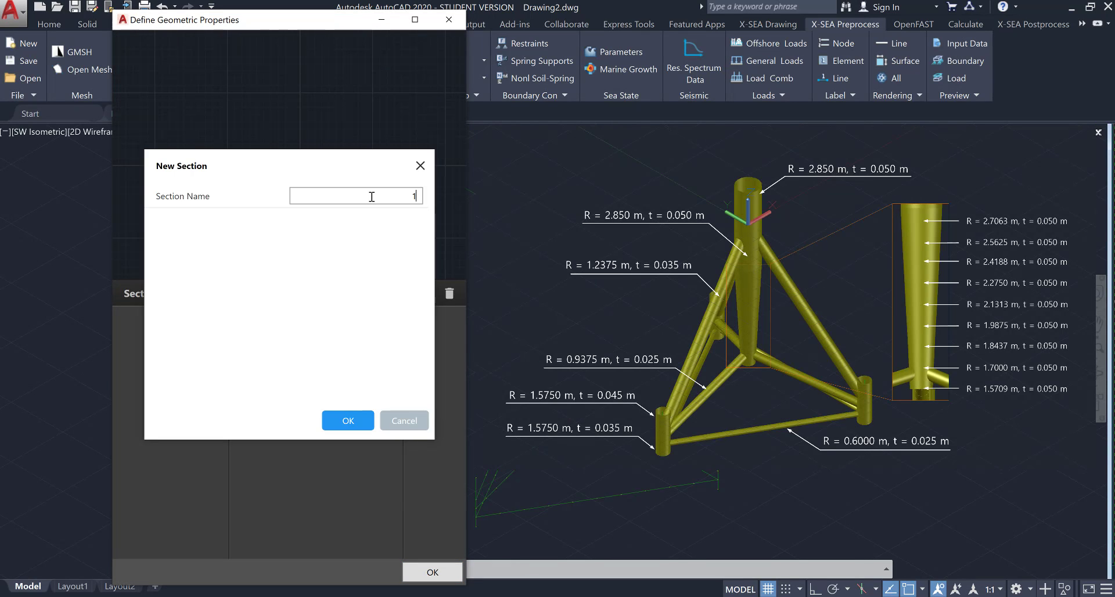
type("1.575-0.035")
left_click(348, 420)
left_click(339, 401)
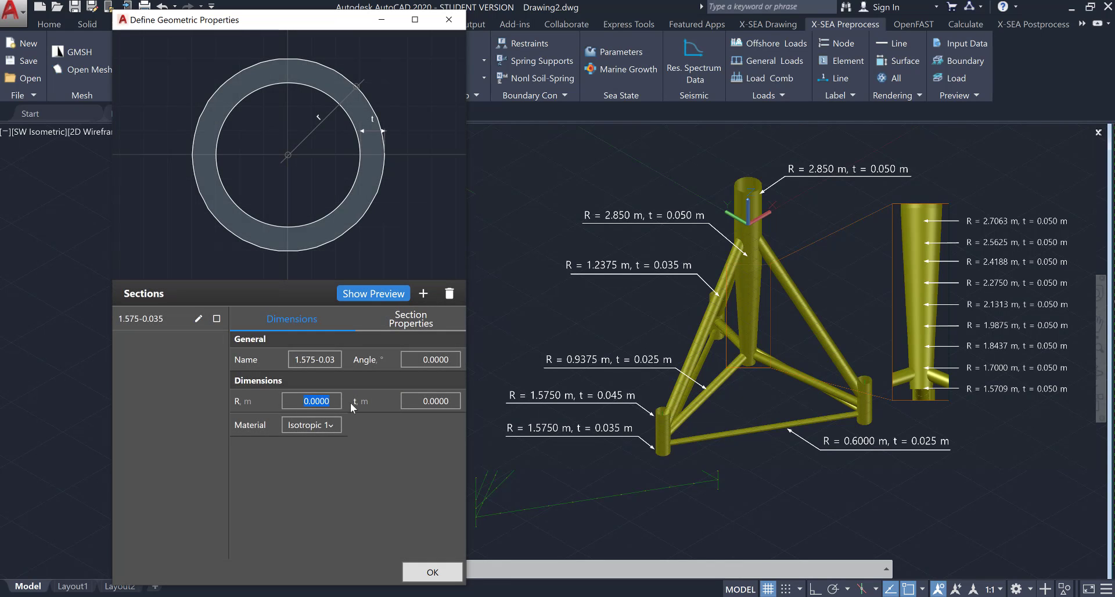
type("1.575")
key("Tab")
type("0.035")
Add a Circular Tube section named 1.575-0.045 with radius 1.575 m and thickness 0.045 m
left_click(423, 293)
left_click(346, 191)
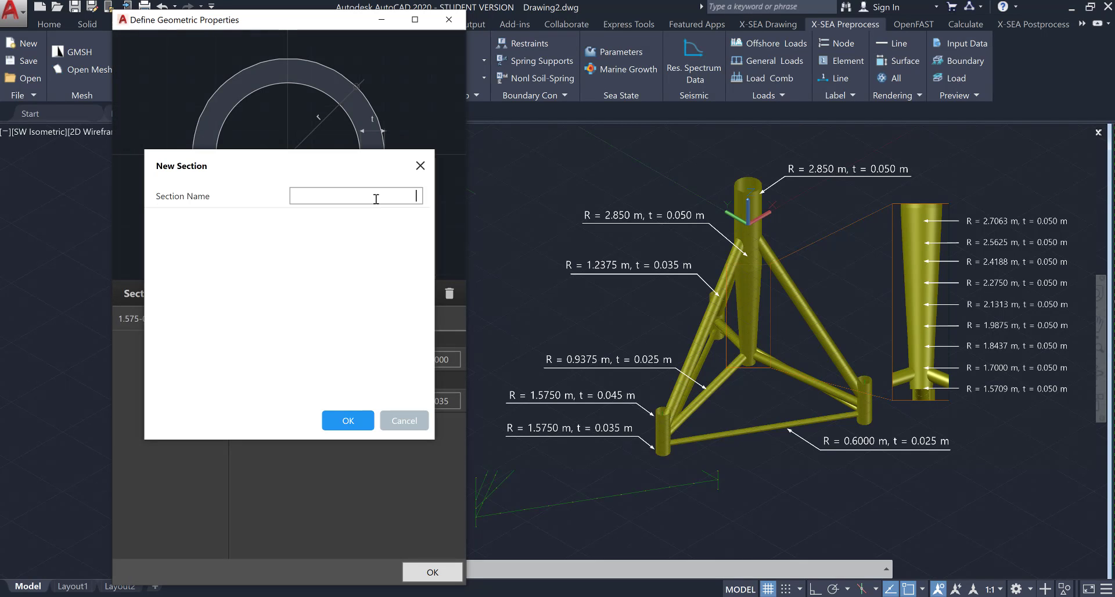
type("1.575-0.045")
left_click(348, 420)
left_click(312, 398)
type("1.575")
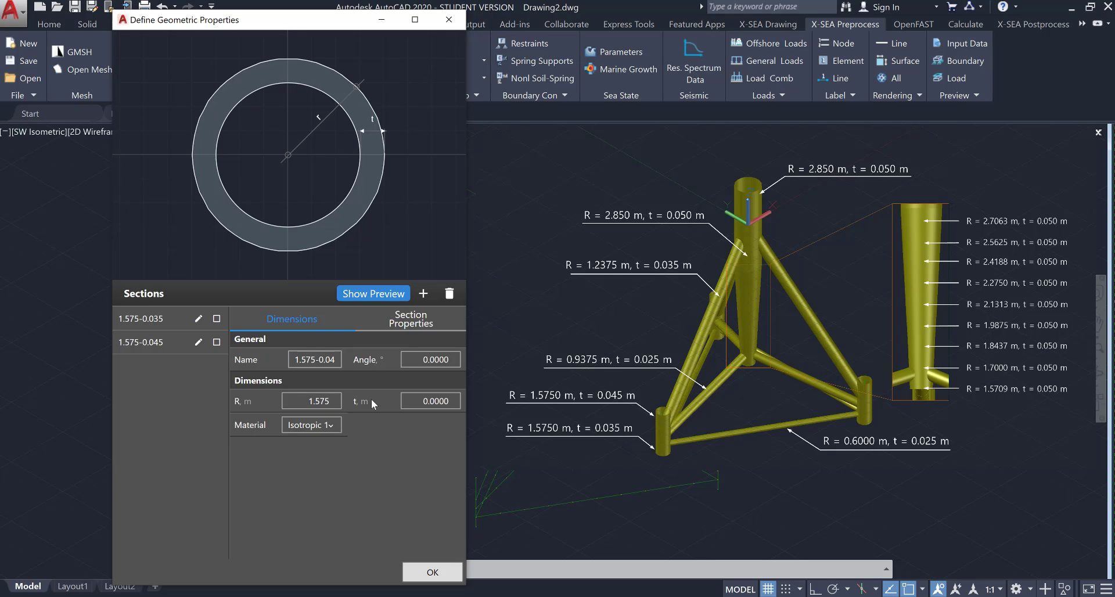
key("Tab")
type("0.045")
Add a Circular Tube section named 0.9375-0.025 with radius 0.9375 m and thickness 0.025 m
left_click(424, 293)
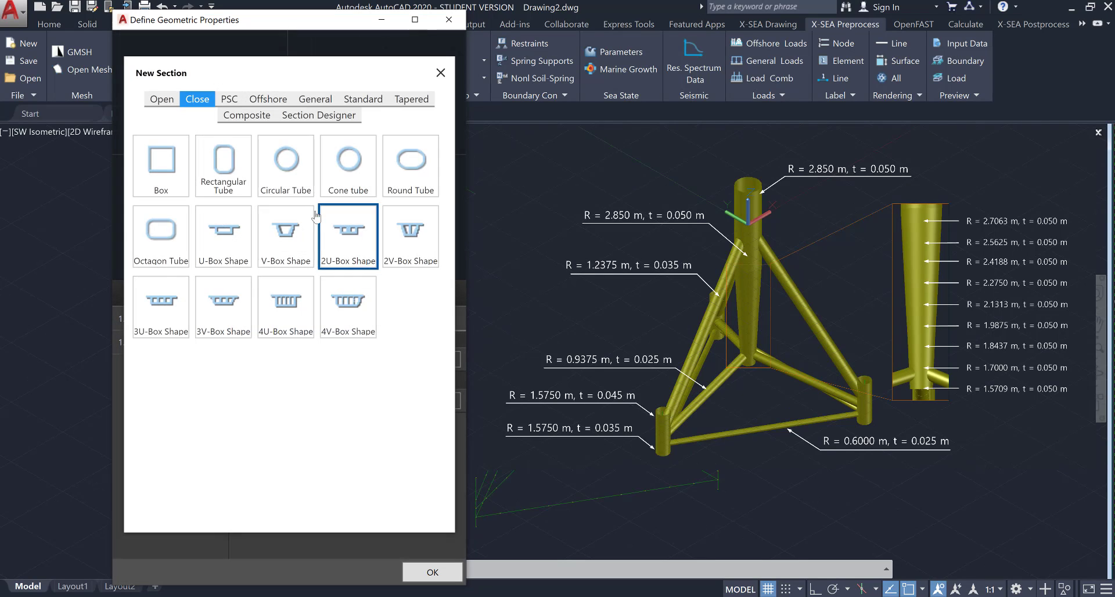
left_click(286, 170)
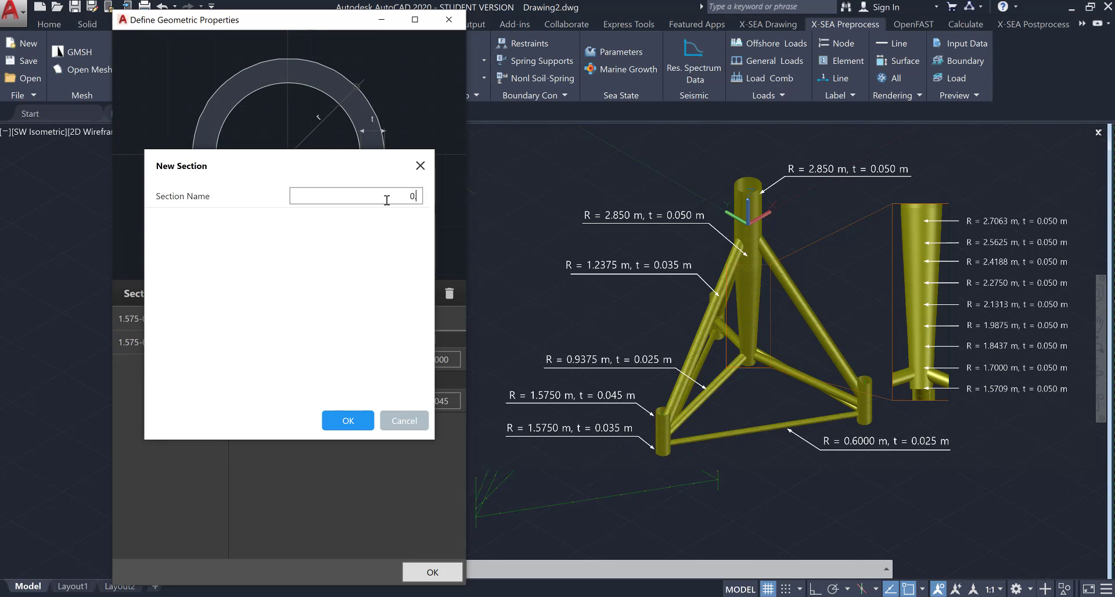
type("0.9375-0.025")
left_click(348, 422)
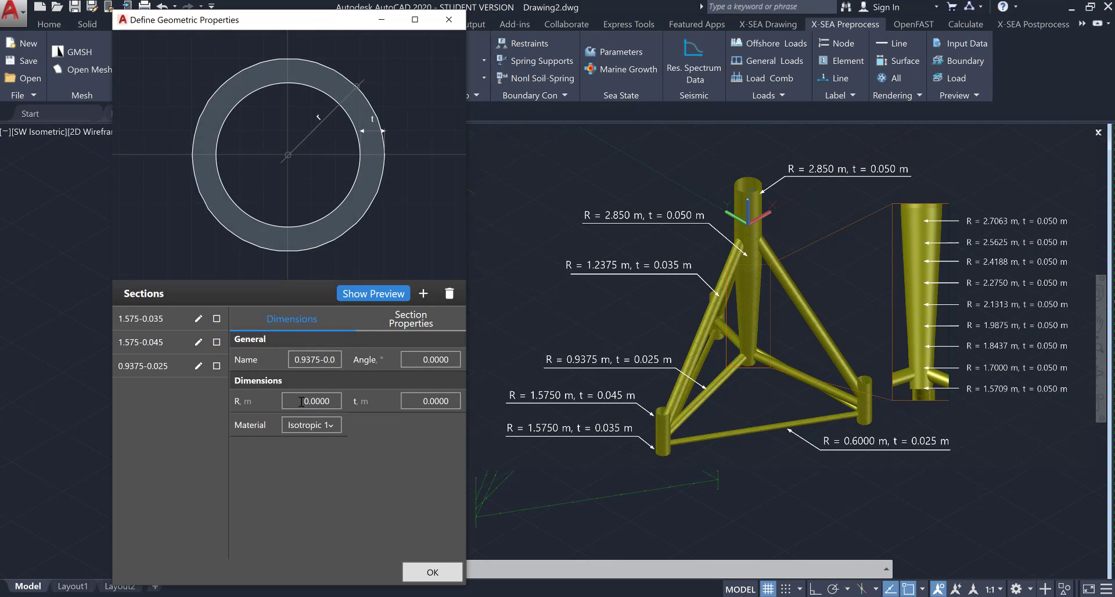
left_click(301, 401)
type("0.9375")
key("Tab")
type("0.025")
Add a Circular Tube section named 1.2375-0.035 with radius 1.2375 m and thickness 0.035 m
left_click(422, 294)
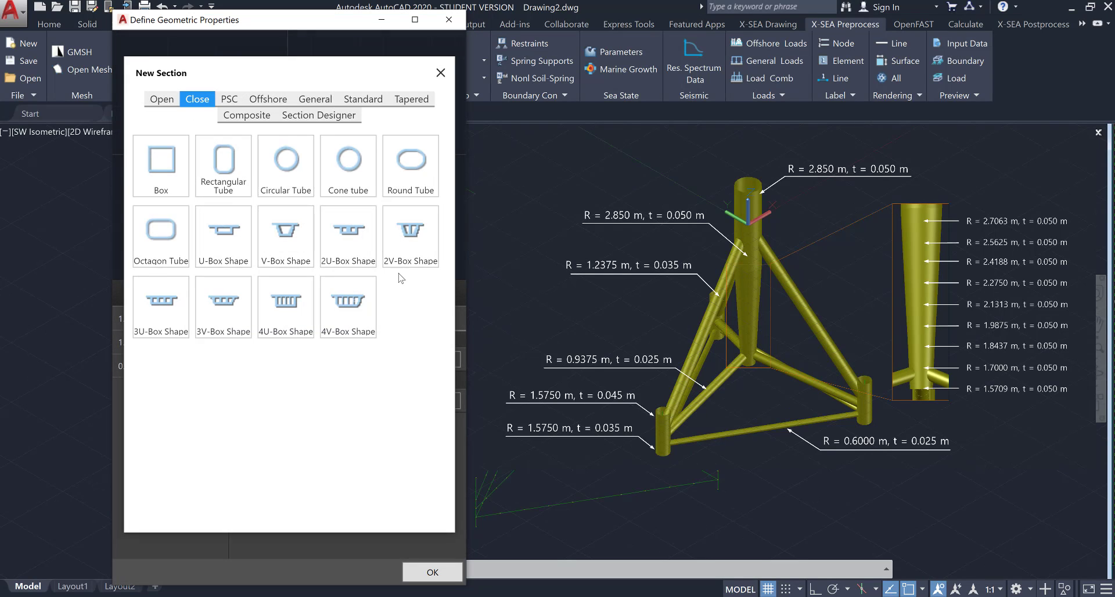
left_click(285, 162)
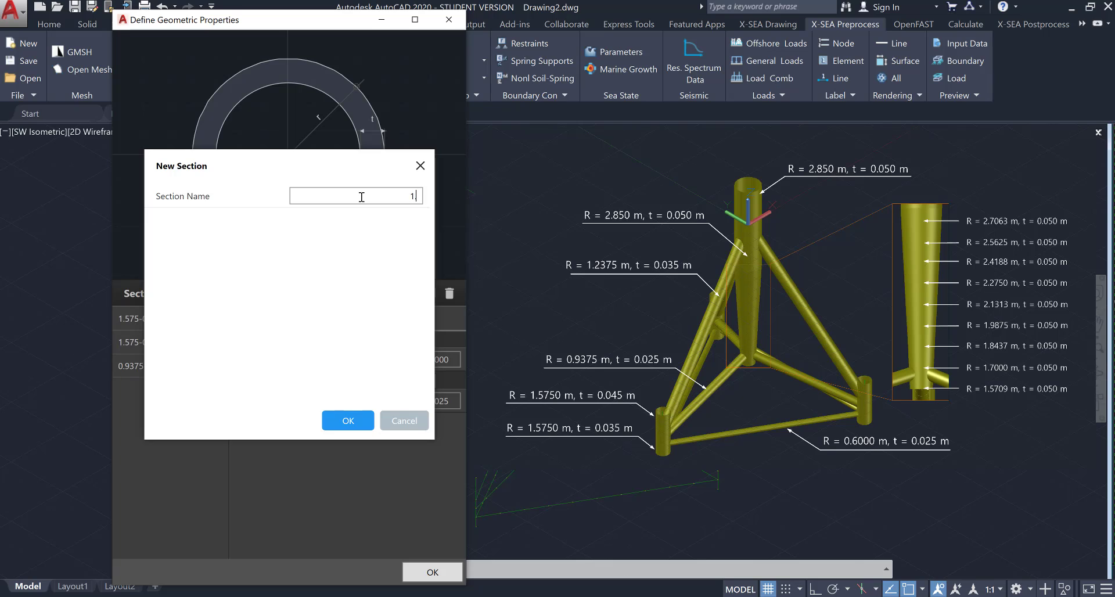
type("1.2375-0.035")
left_click(348, 420)
left_click(292, 400)
type("1")
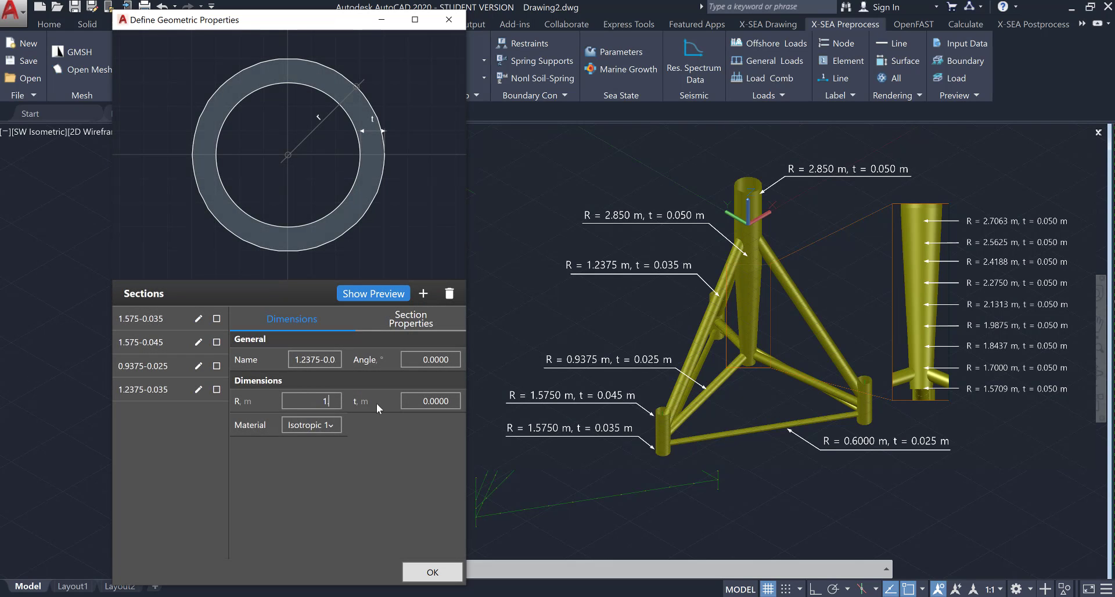
type(".2375")
key("Tab")
type("0.035")
Add a Circular Tube section named 0.6-0.025 with radius 0.6 m and thickness 0.025 m
left_click(423, 293)
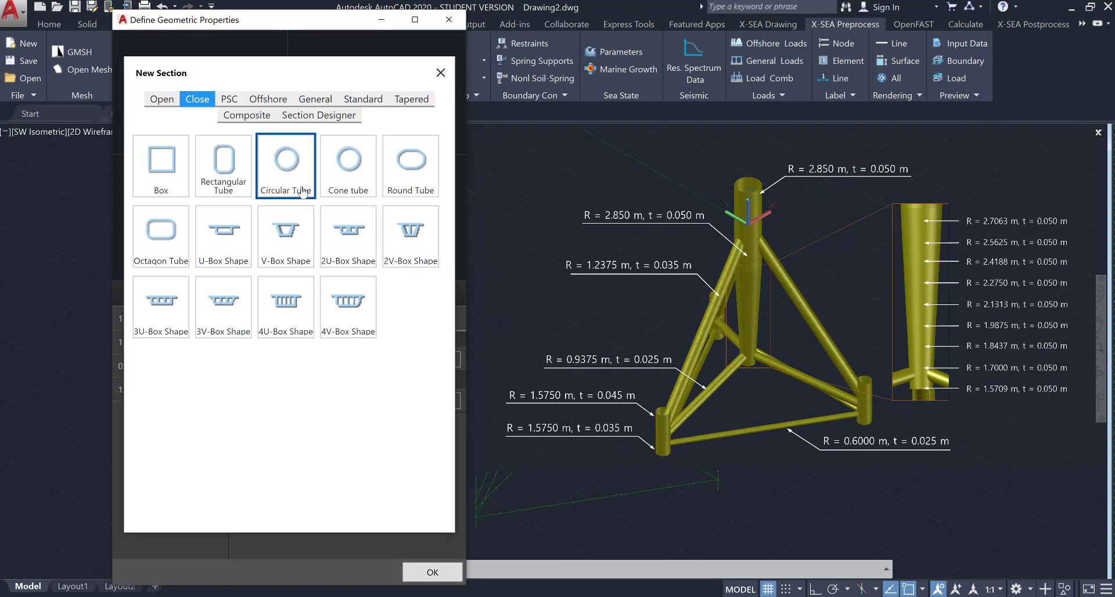
left_click(300, 190)
type("0.6")
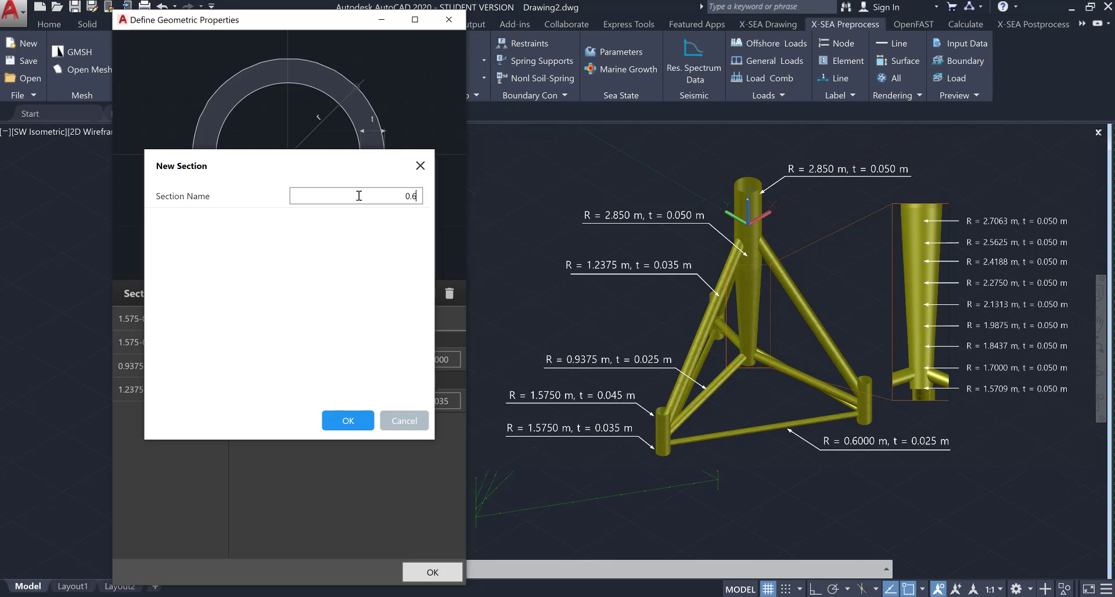
type("-0.025")
left_click(348, 420)
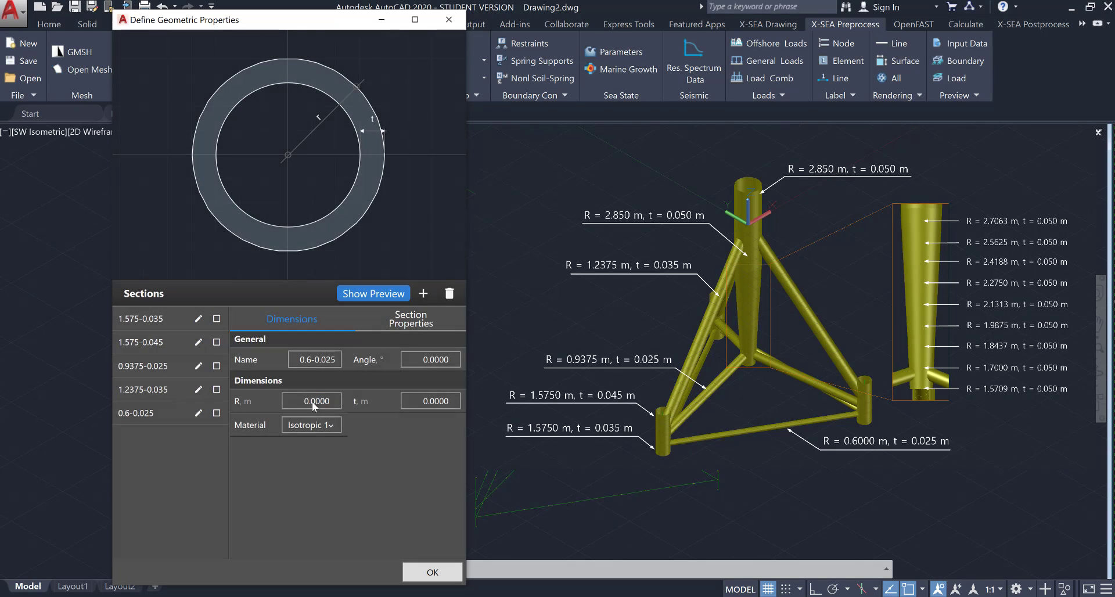
left_click(311, 402)
type("0.6")
key("Tab")
type("0.025")
Add a Circular Tube section named 2.85-0.05 with radius 2.85 m and thickness 0.05 m
left_click(423, 293)
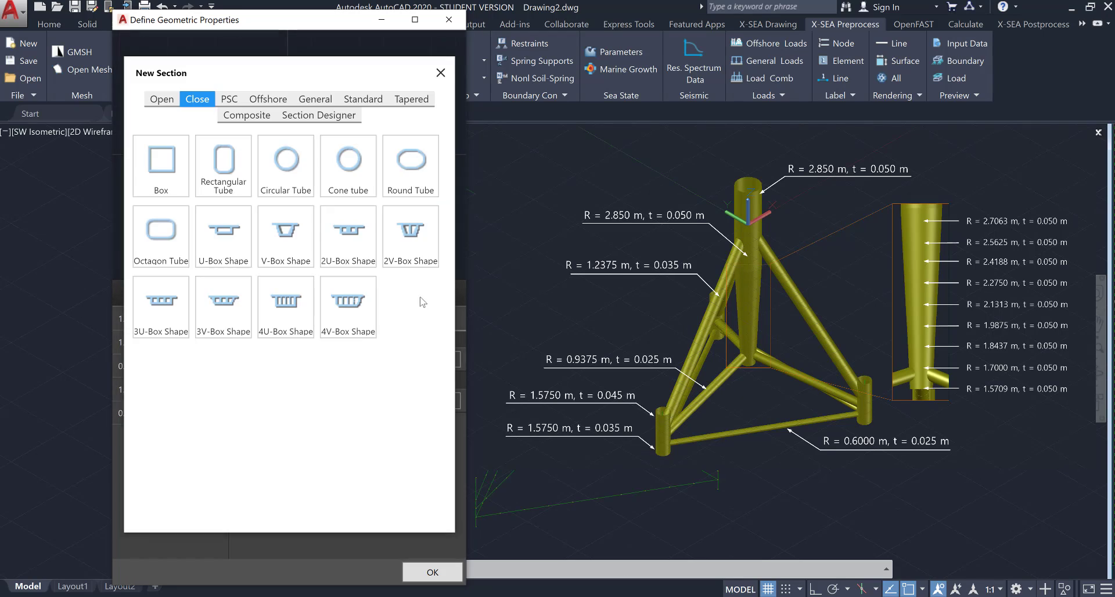
left_click(289, 183)
type("2.85")
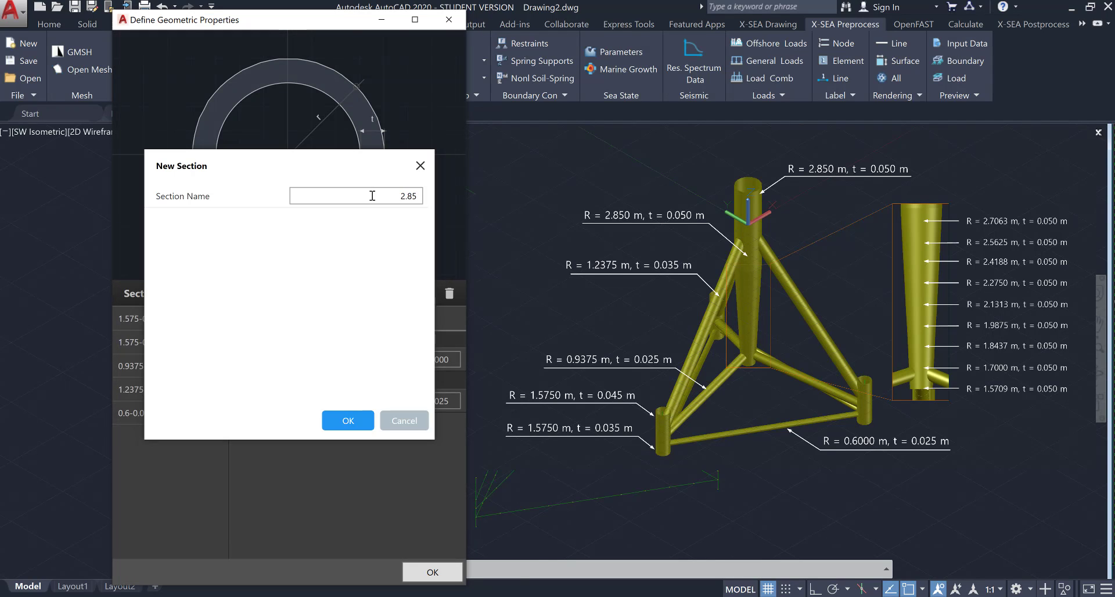
type("-0.05")
left_click(347, 421)
type("2.85")
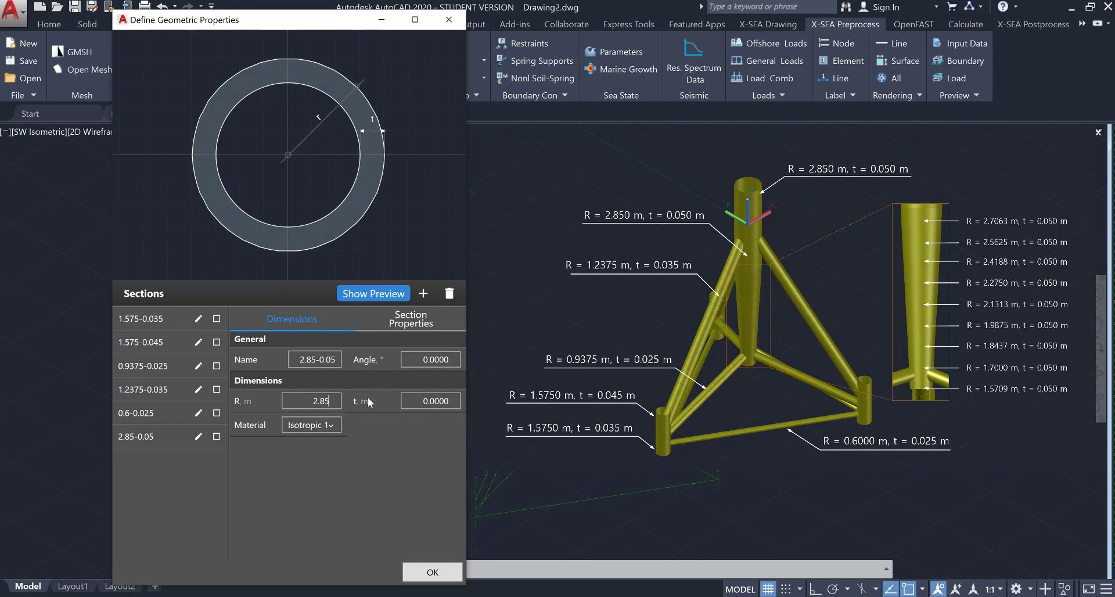
key("Tab")
type("0.05")
Add a Cone tube section named cone 1 with r1 1.57094 m, r2 1.7 m and both thicknesses 0.05 m
left_click(423, 294)
left_click(366, 198)
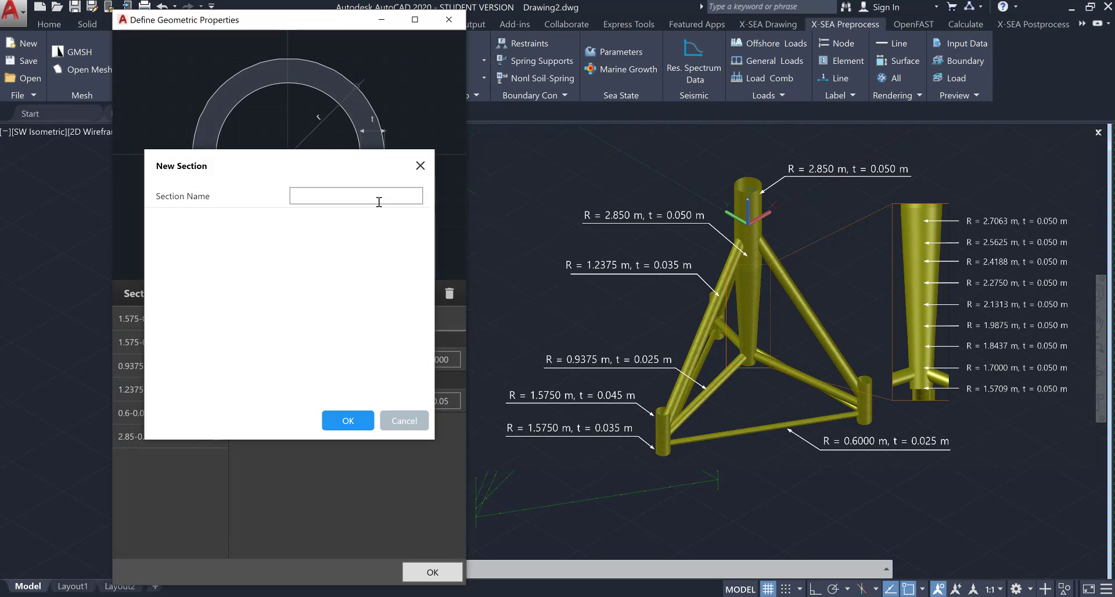
type("cone 1")
left_click(348, 420)
double_click(307, 400)
type("1.5")
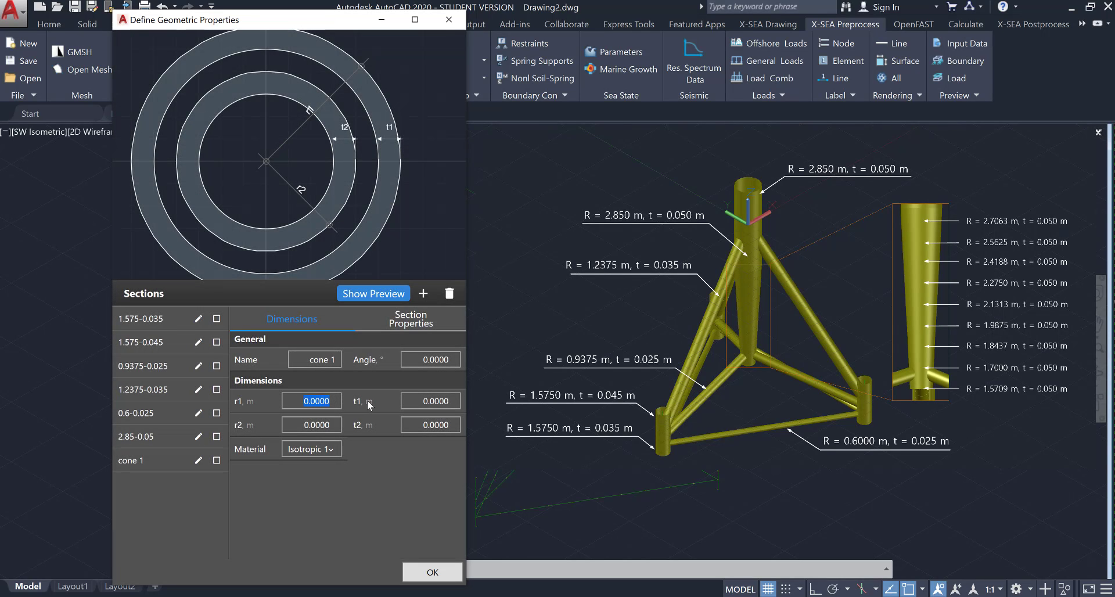
type("7094")
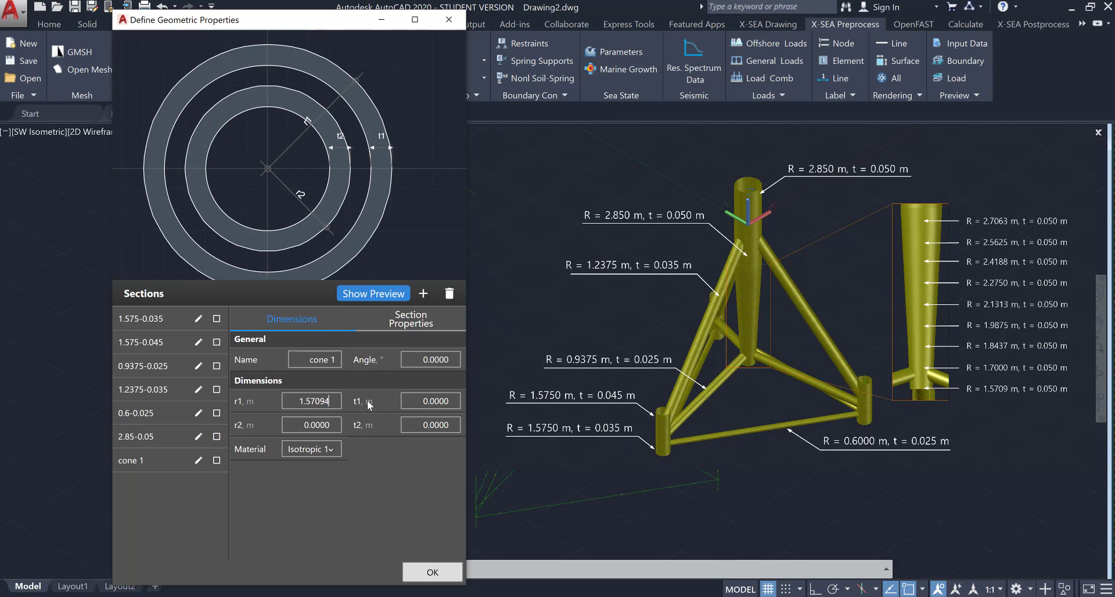
key("Tab")
type("0.05")
key("Tab")
type("1.7")
key("Tab")
type("0.05")
Add a Cone tube section named cone 2 with r1 1.7 m, r2 1.84375 m and both thicknesses 0.05 m
left_click(423, 294)
left_click(350, 173)
left_click(370, 197)
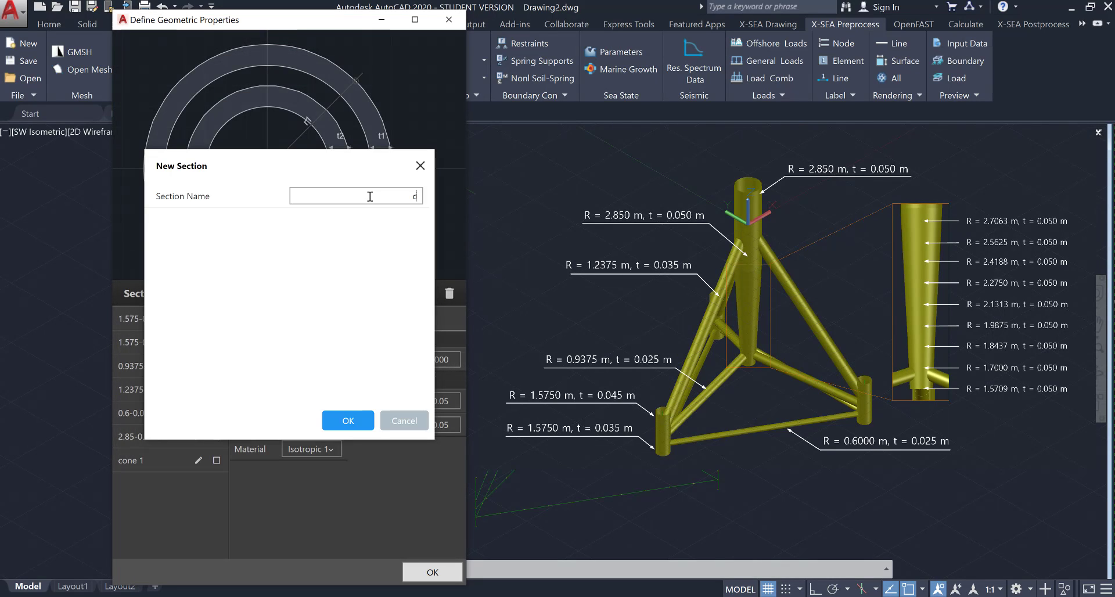
type("cone 2")
left_click(364, 421)
double_click(304, 402)
type("1.7")
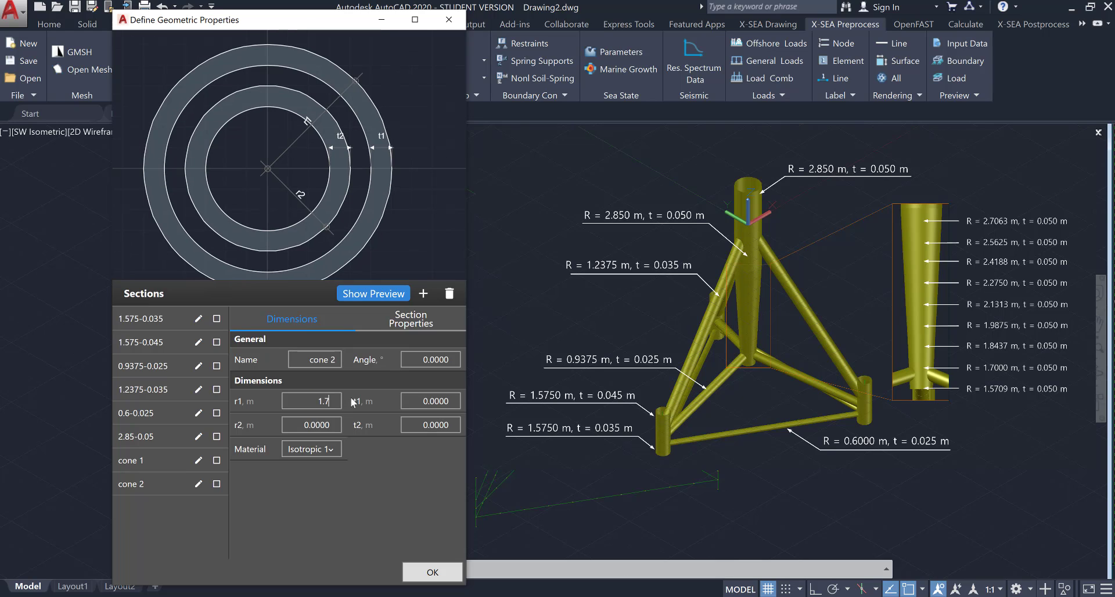
key("Tab")
type("0.05")
key("Tab")
type("1.84375")
key("Tab")
type("0.05")
Add a Cone tube section named cone 3 with r1 1.84375 m, r2 1.9875 m and both thicknesses 0.05 m
left_click(422, 293)
left_click(356, 185)
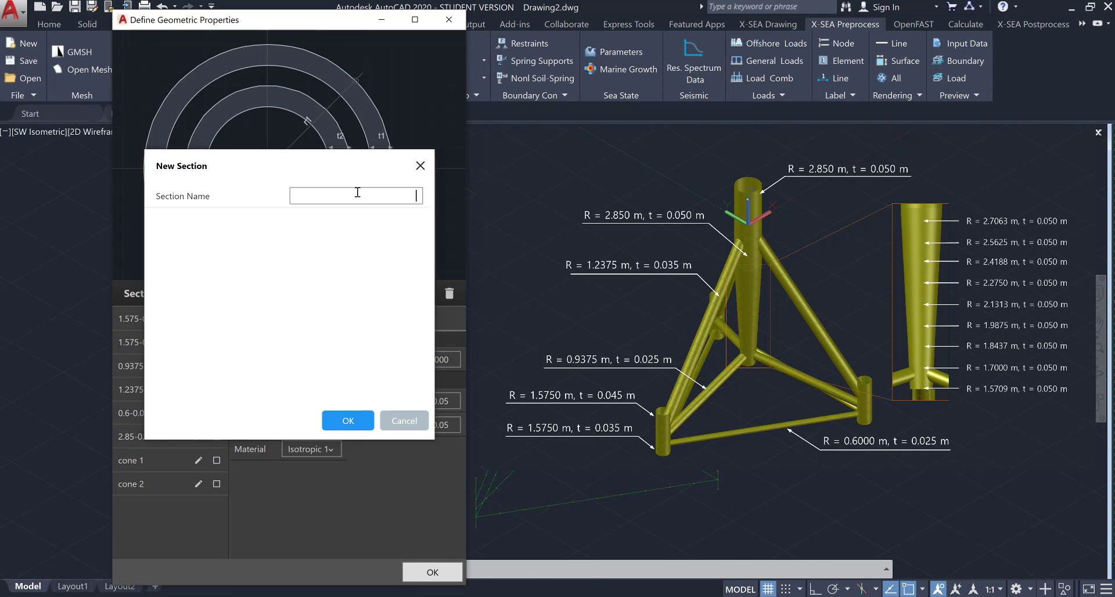
type("cone 3")
left_click(354, 421)
left_click(300, 400)
type("1")
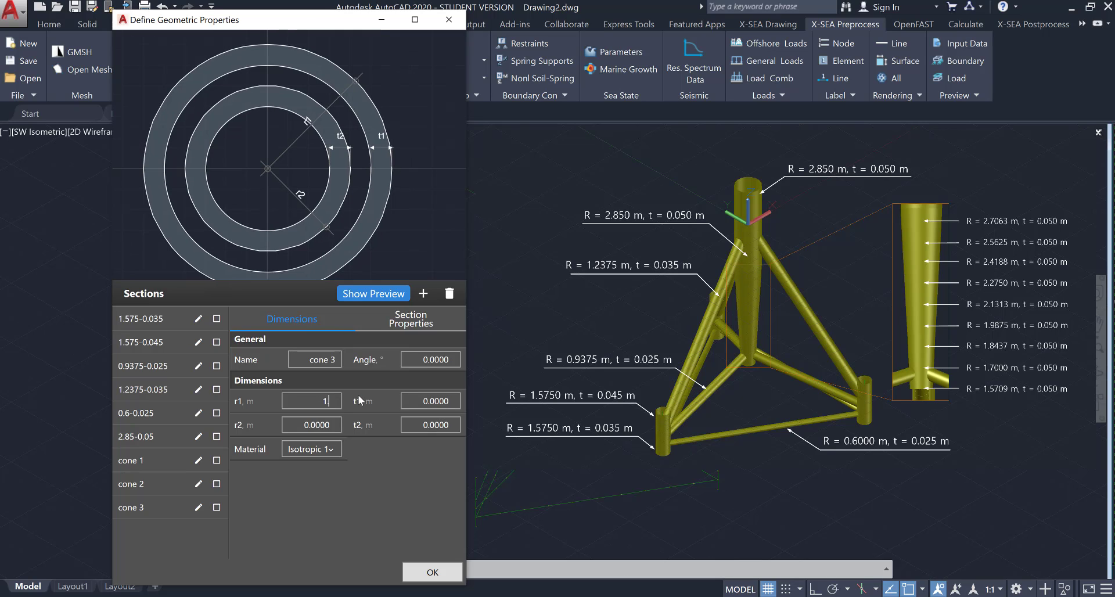
type(".84375")
key("Tab")
type("0.05")
key("Tab")
type("1.9875")
key("Tab")
type("0.05")
Add a Cone tube section named cone 4 with r1 1.9875 m, r2 2.13125 m and both thicknesses 0.05 m
left_click(422, 293)
left_click(363, 192)
type("c")
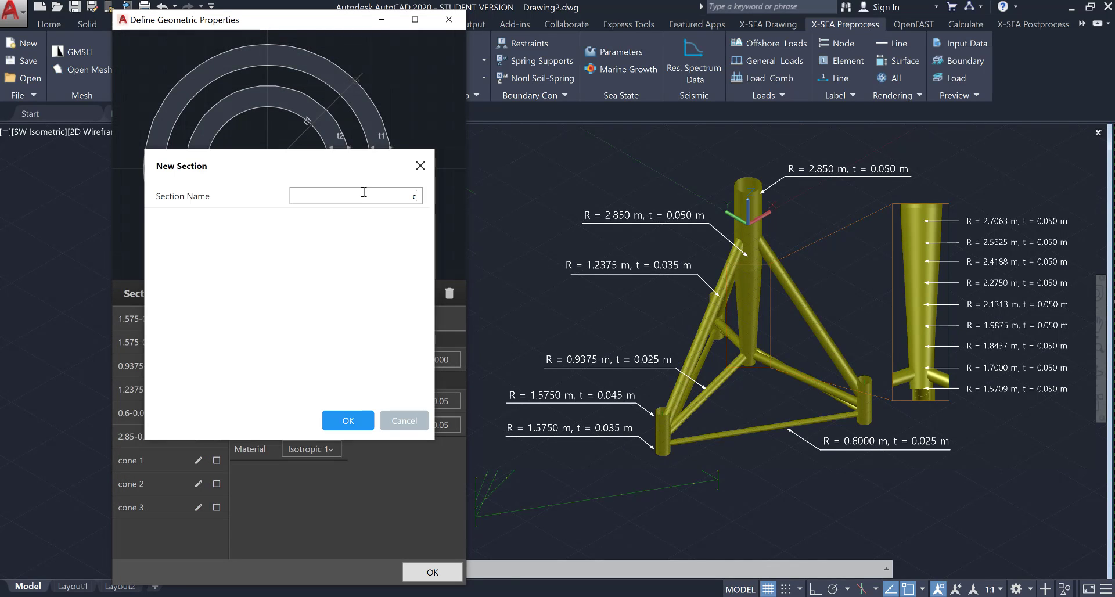
type("one 4")
left_click(348, 421)
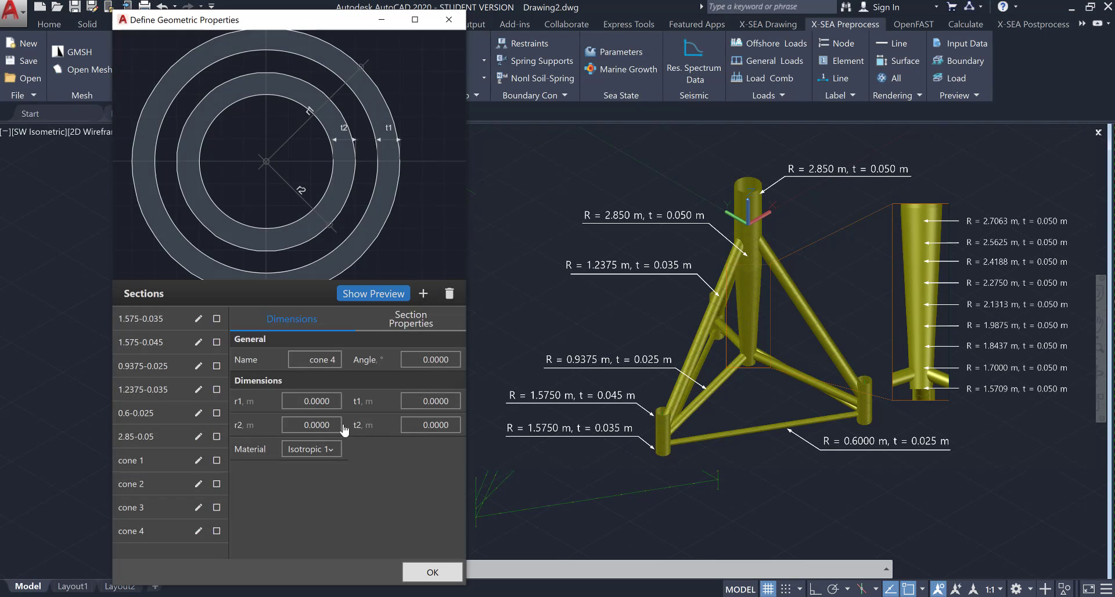
left_click_drag(303, 401, 356, 401)
type("1.")
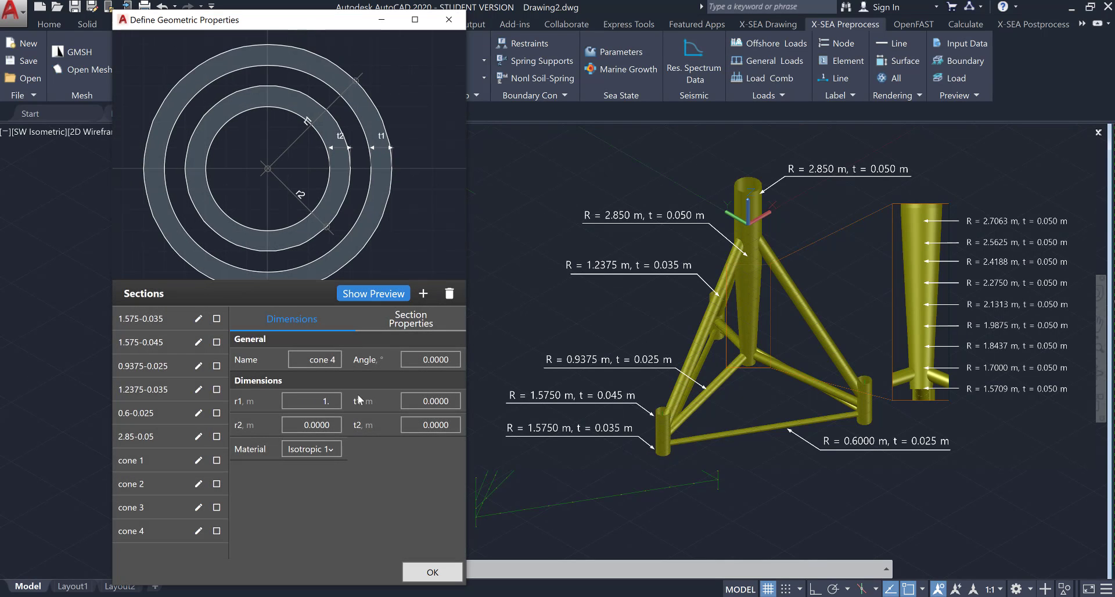
type("9875")
key("Tab")
type("0.05")
key("Tab")
type("2.13125")
key("Tab")
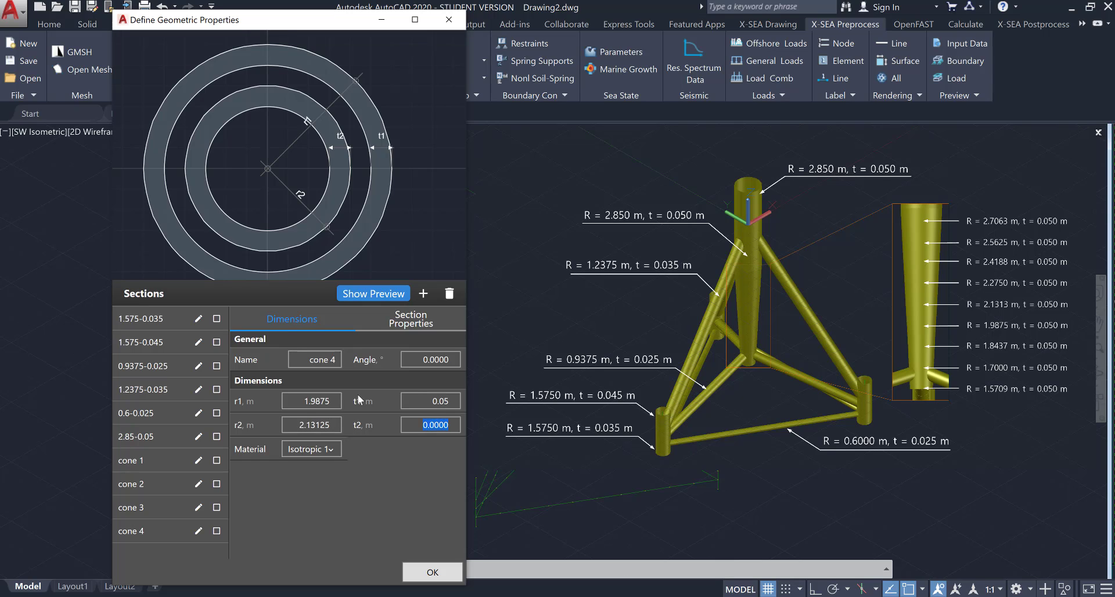
type("0.05")
Add a Cone tube section named cone 5 with r1 2.13125 m, r2 2.275 m and both thicknesses 0.05 m
left_click(425, 297)
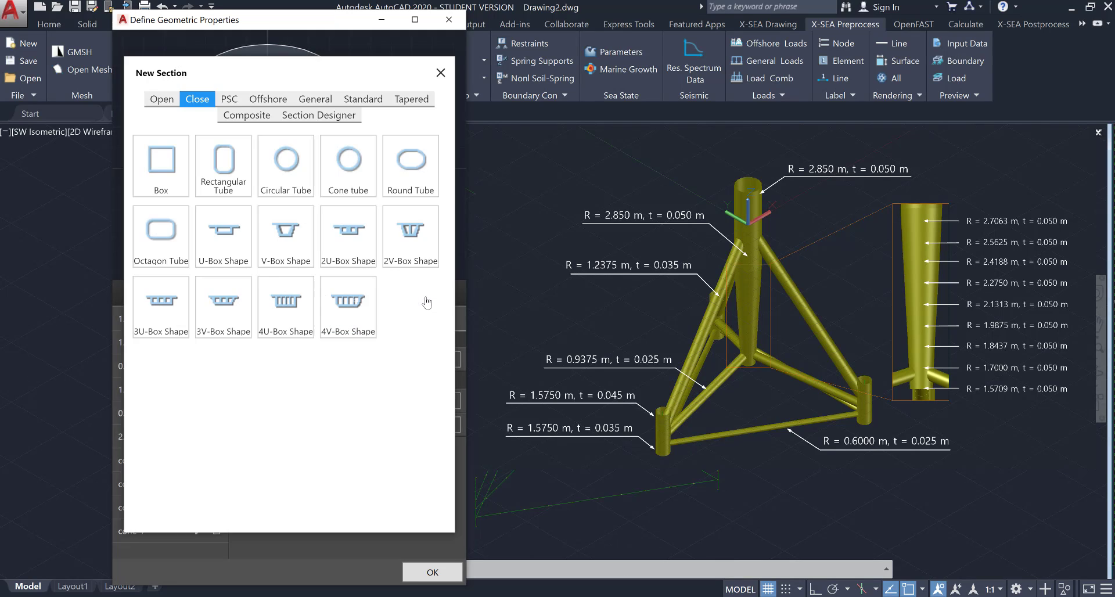
left_click(346, 174)
type("con")
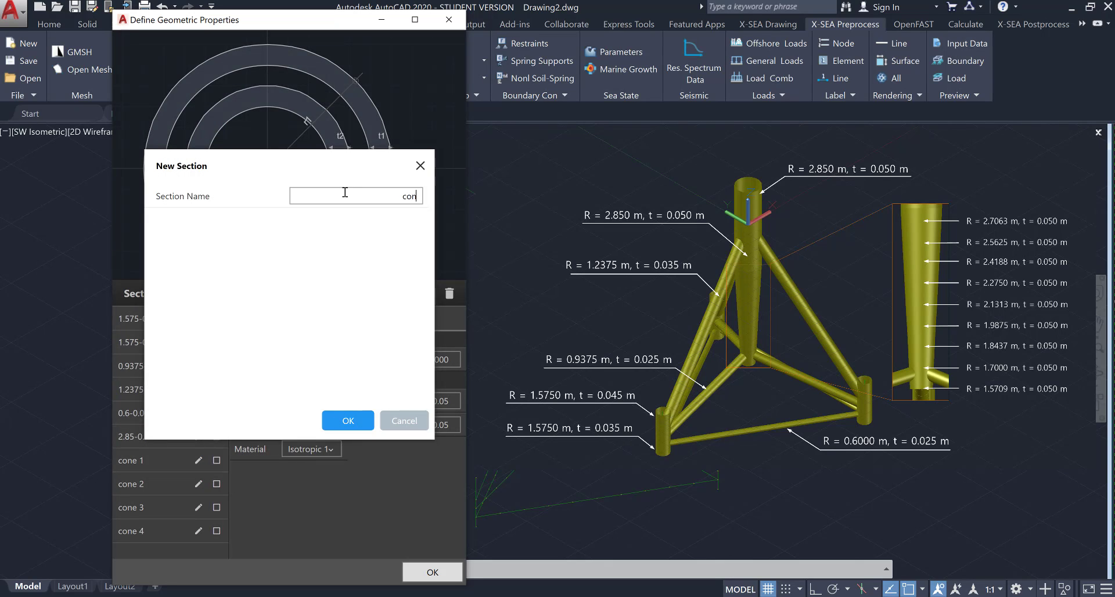
type("e 5")
left_click(349, 419)
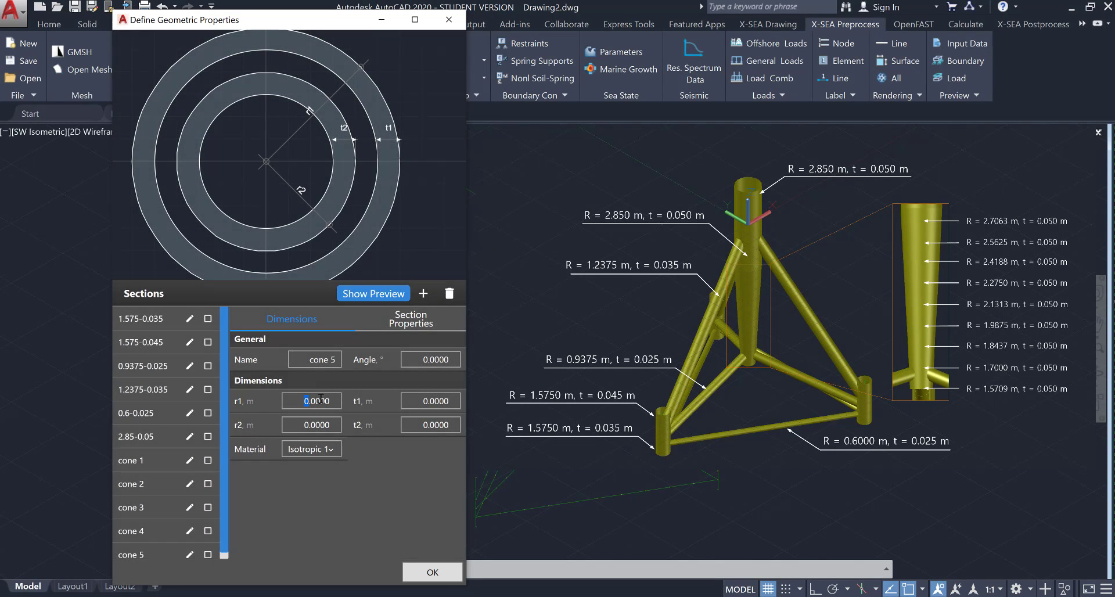
type("2.13125")
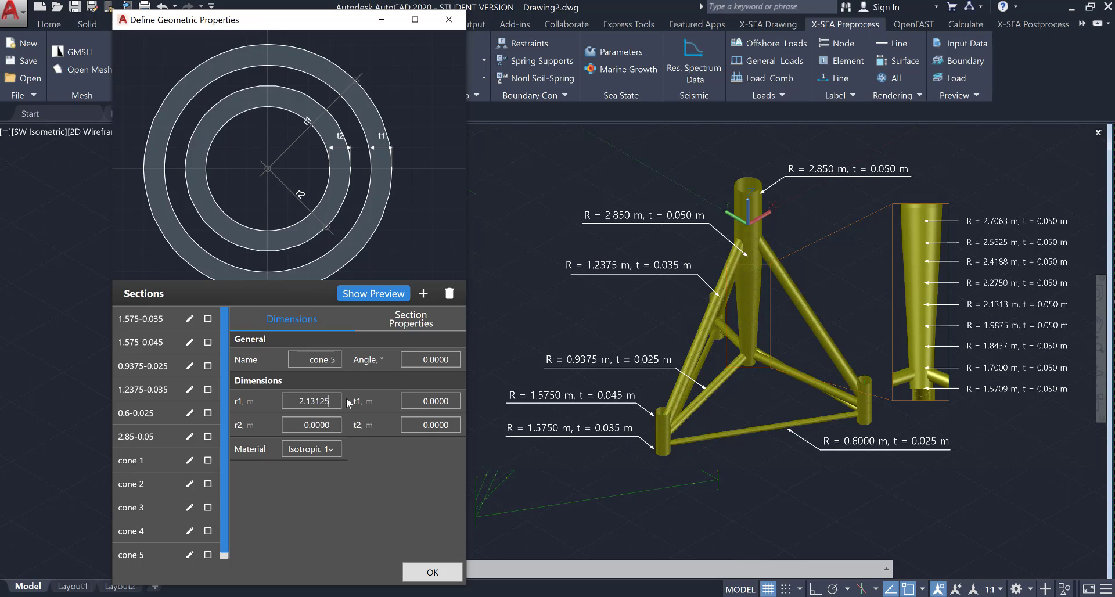
key("Tab")
type("0.05")
key("Tab")
type("2")
key("Tab")
type("0.05")
Add a Cone tube section named cone 6 with r1 2.275 m, r2 2.41875 m and both thicknesses 0.05 m
left_click(422, 293)
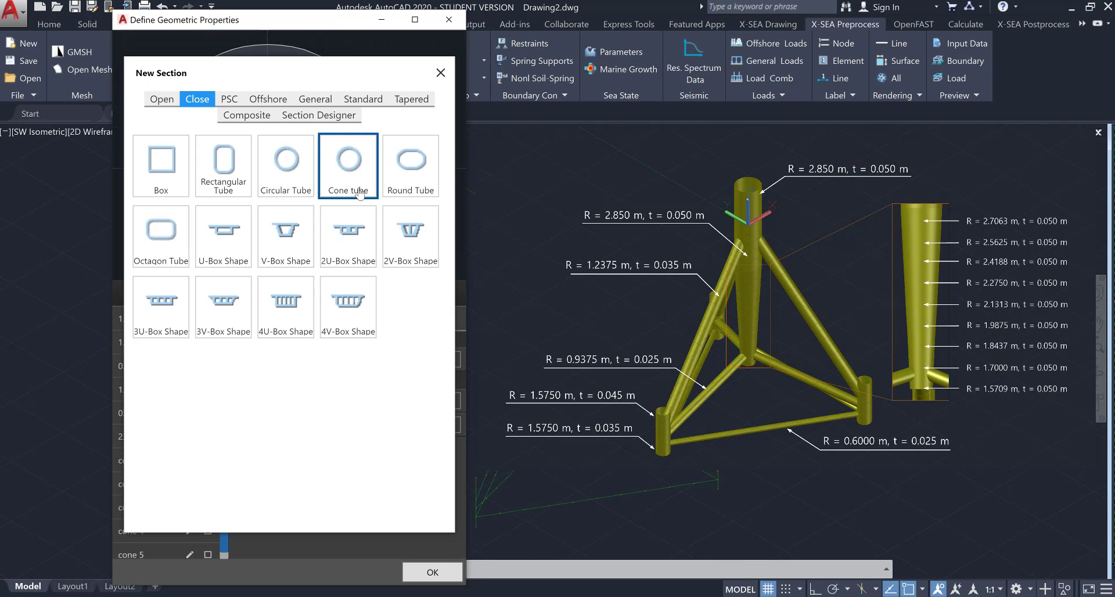
left_click(366, 196)
type("cone")
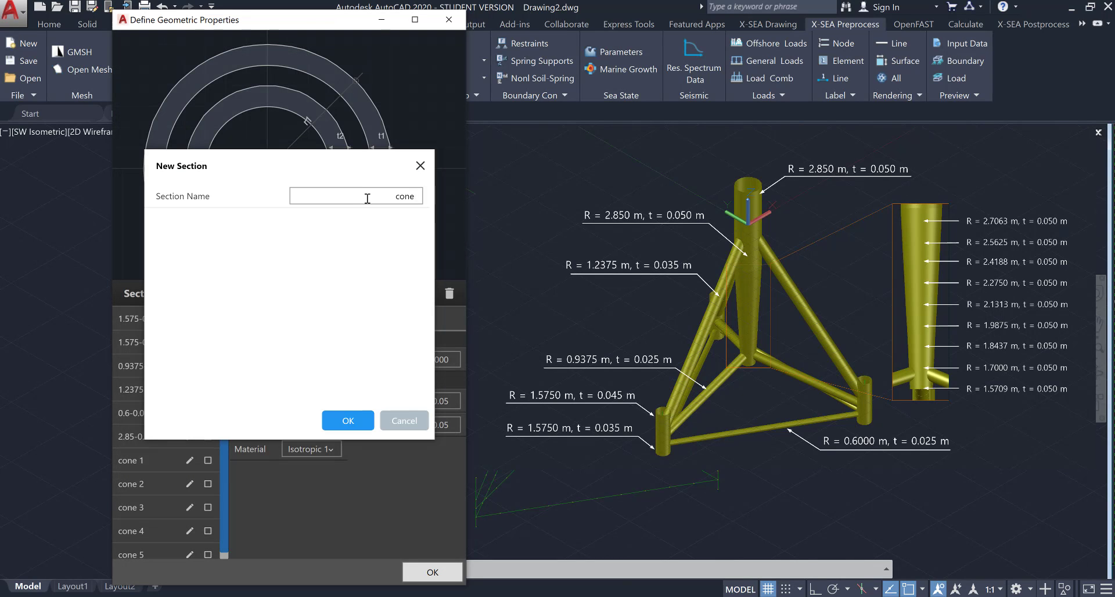
type(" 6")
double_click(304, 402)
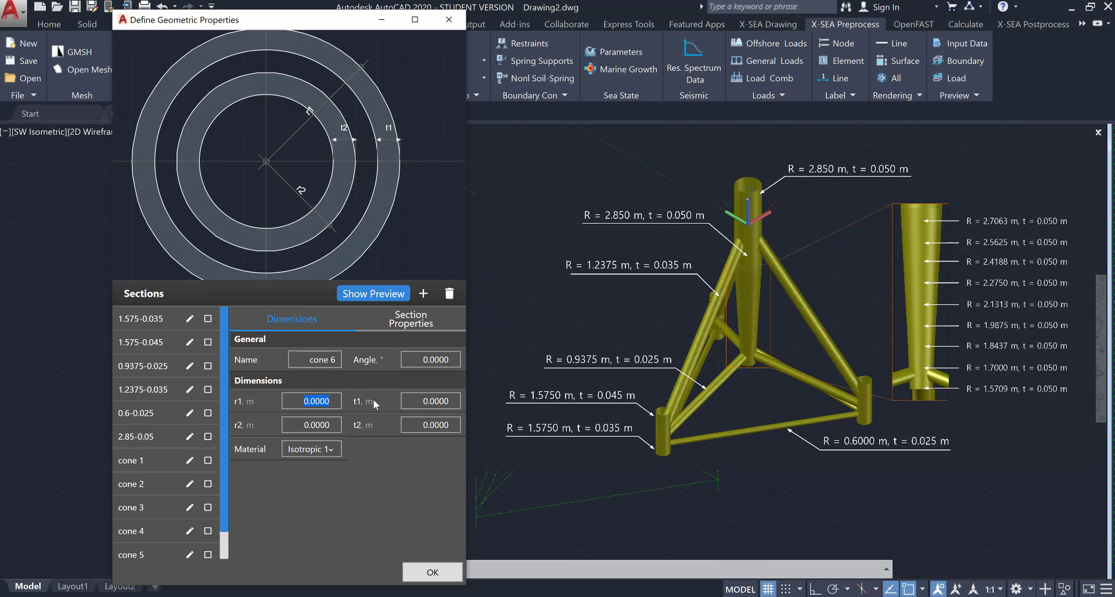
type("2.275")
key("Tab")
type("0.05")
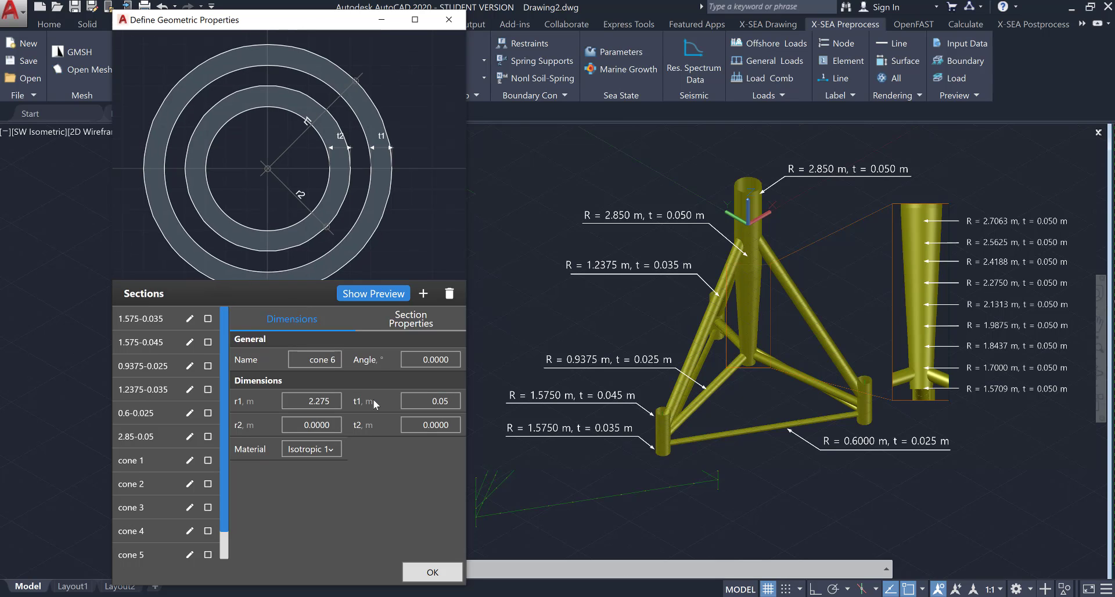
key("Tab")
type("2.41875")
key("Tab")
type("0.05")
Add a Cone tube section named cone 7 with r1 2.41875 m, r2 2.5625 m and both thicknesses 0.05 m
left_click(422, 292)
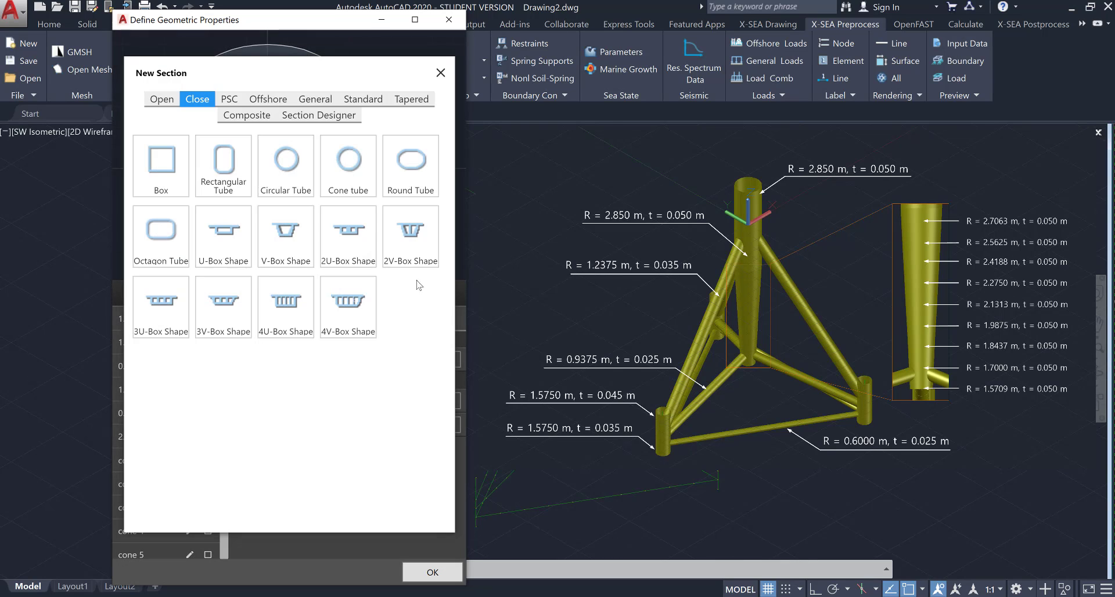
left_click(356, 188)
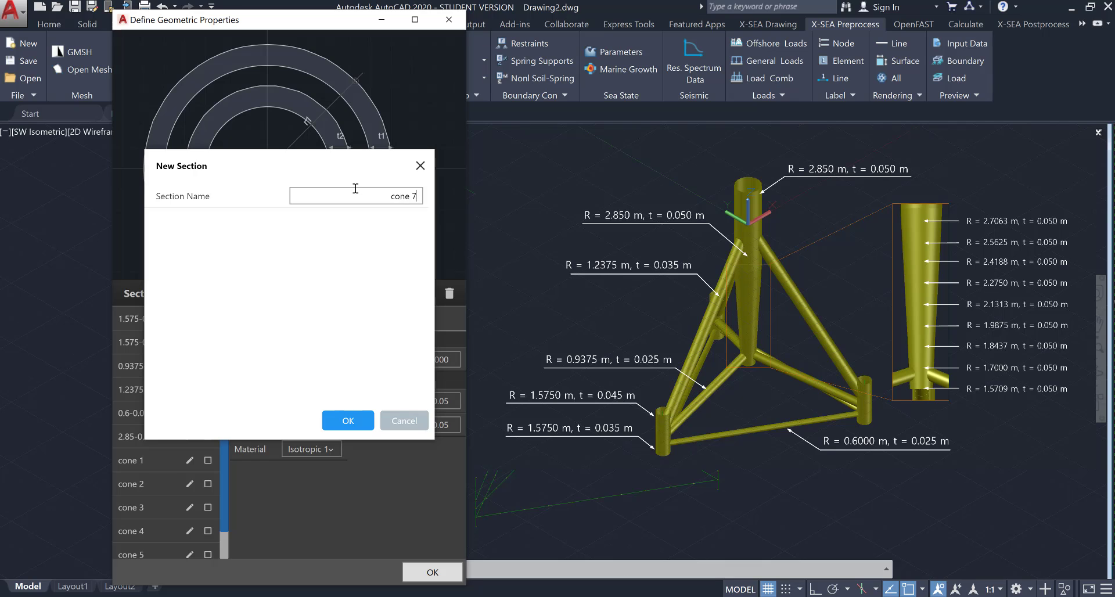
left_click(348, 420)
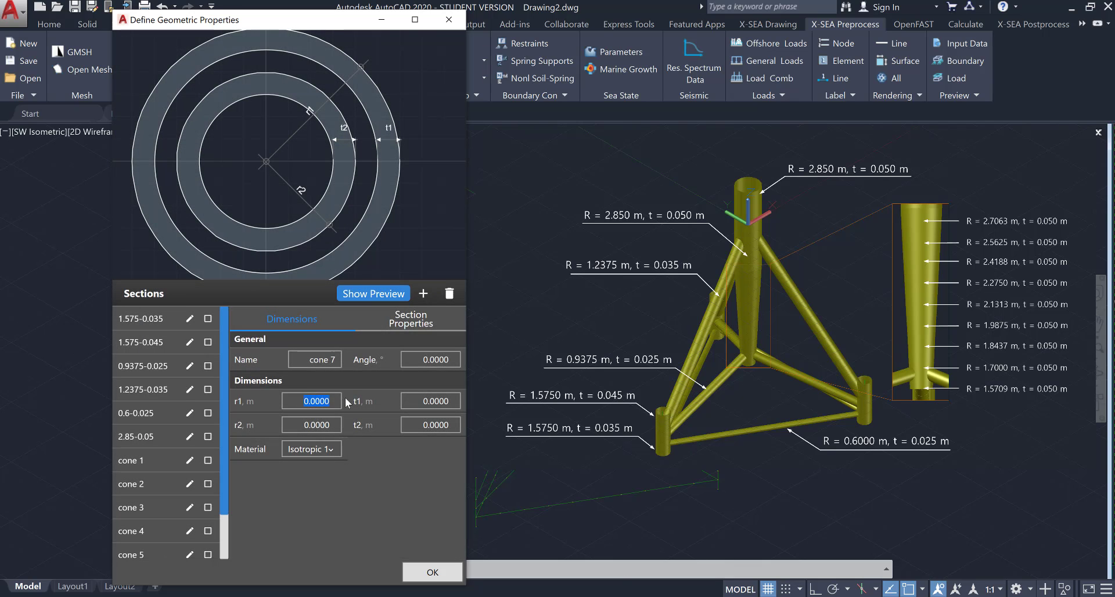
type("2.41")
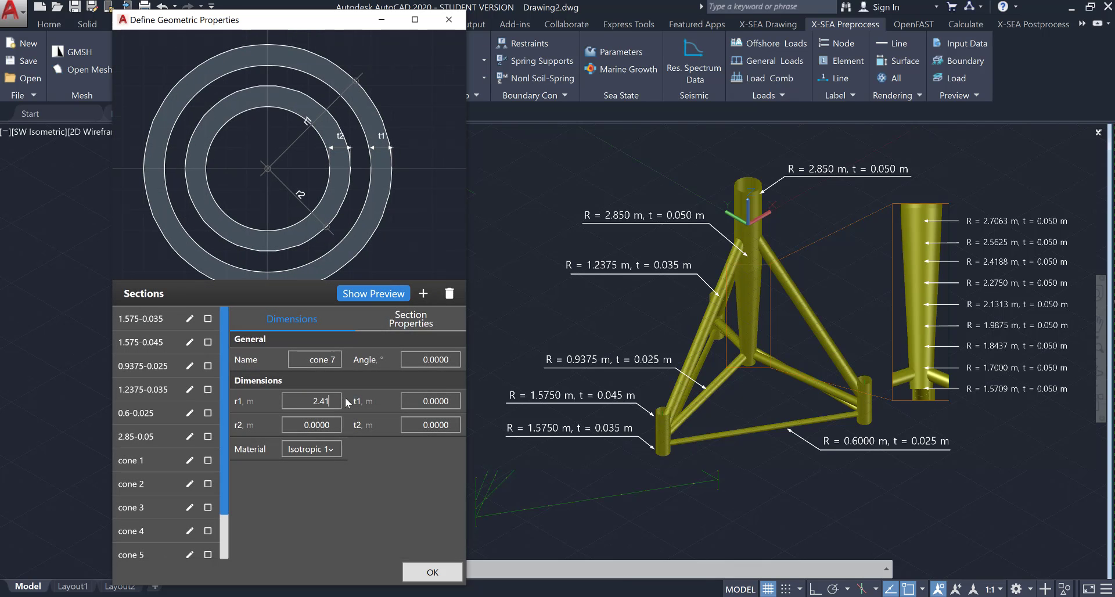
type("875")
key("Tab")
type("0.05")
key("Tab")
type("2.5625")
key("Tab")
type("0.05")
Add a Cone tube section named cone 8 with r1 2.5625 m, r2 2.70625 m and both thicknesses 0.05 m
left_click(423, 293)
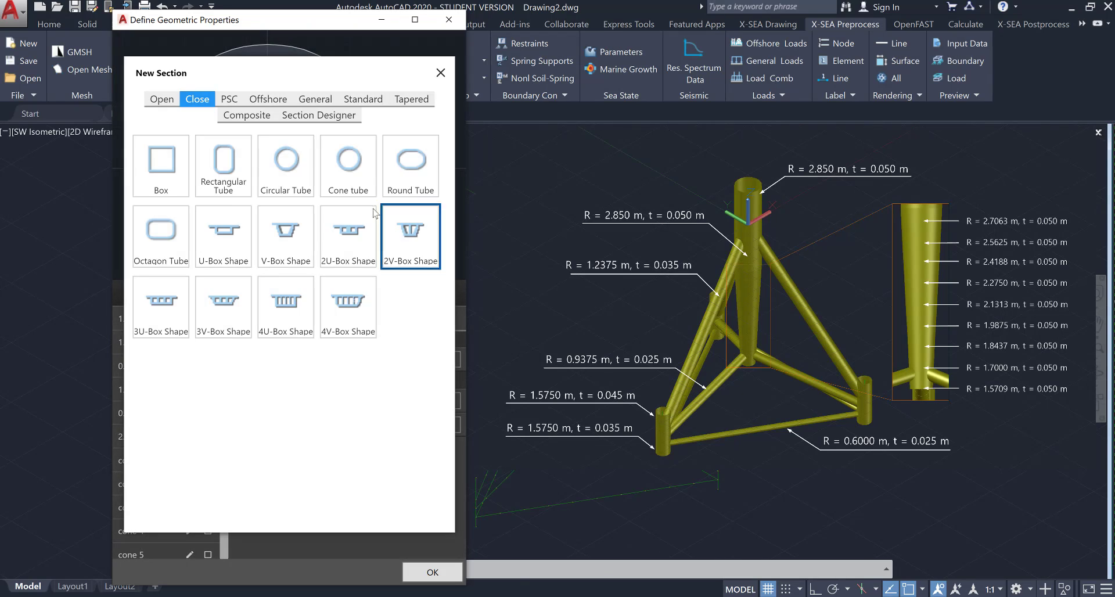
left_click(353, 175)
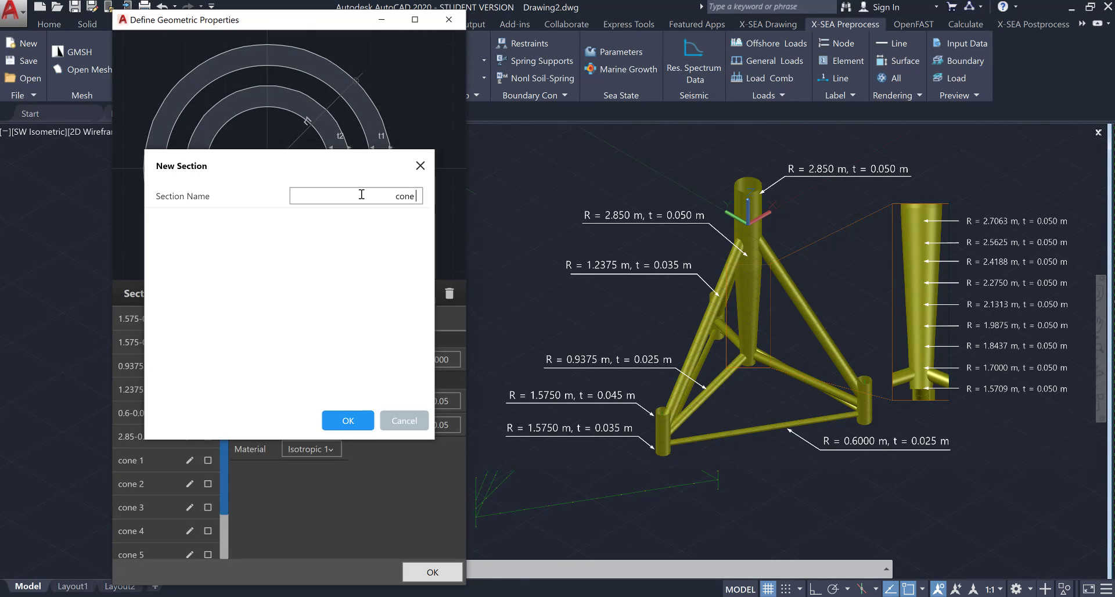
left_click(353, 419)
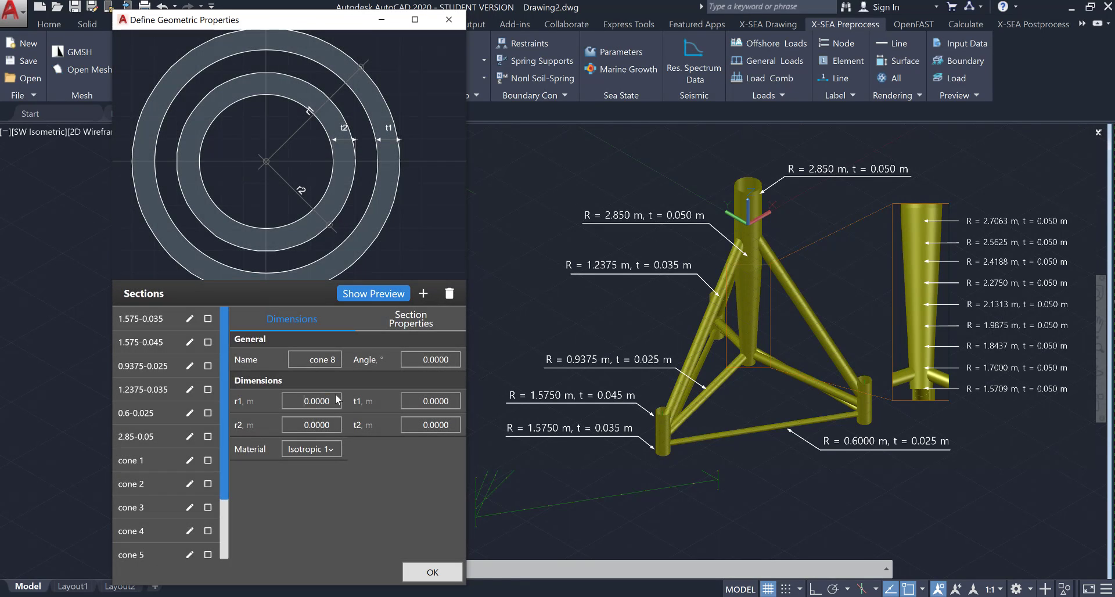
type("2.56")
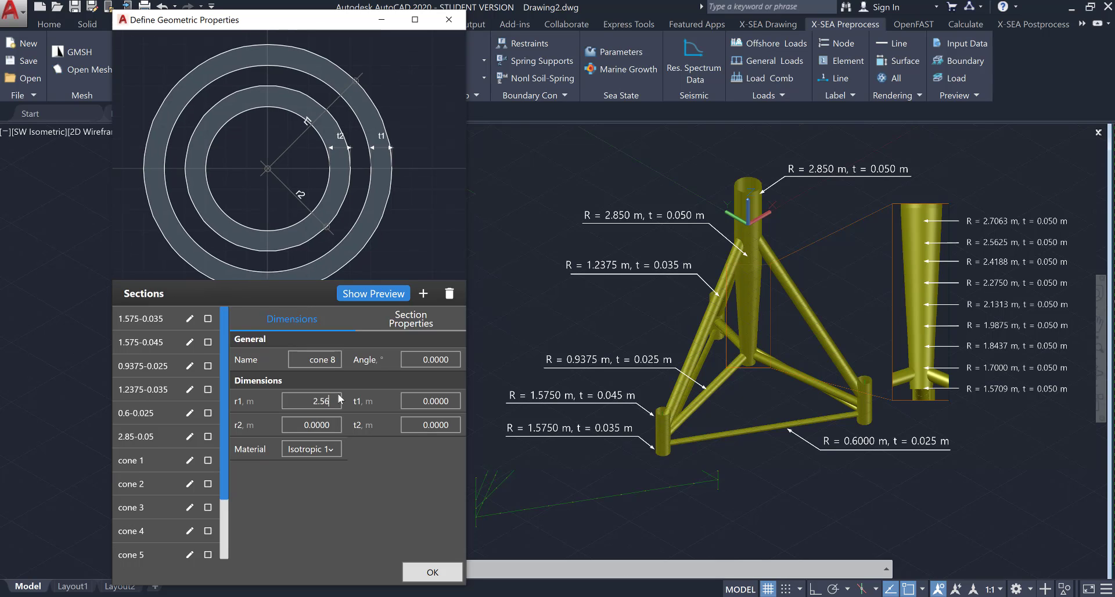
type("25")
key("Tab")
type("0.05")
key("Tab")
type("2.70625")
key("Tab")
type("0.05")
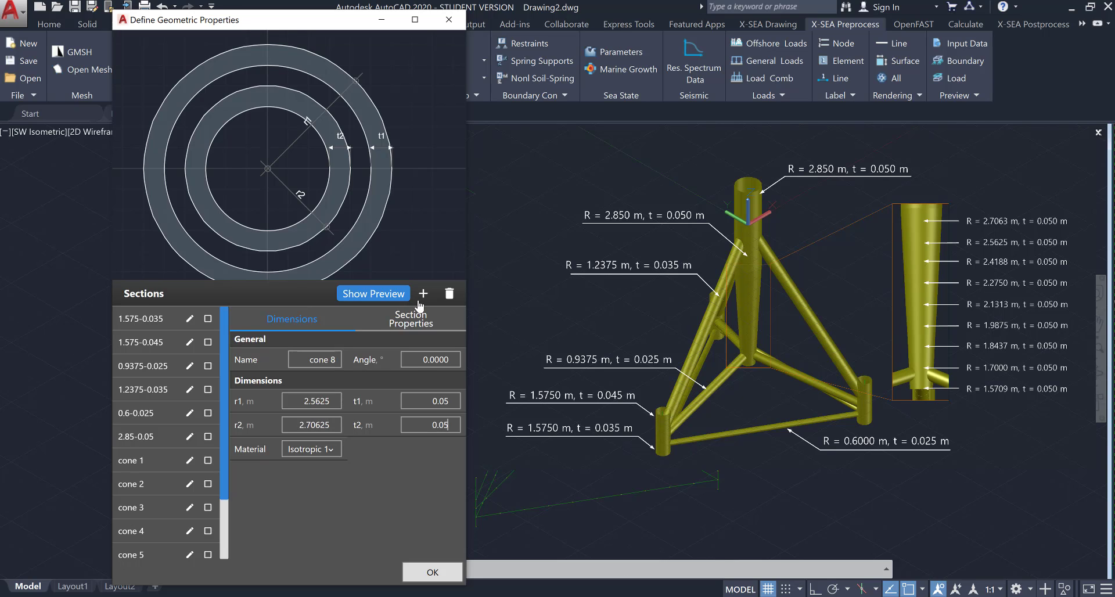
Add a Cone tube section named cone 9 with r1 2.70625 m, r2 2.85 m and both thicknesses 0.05 m, and finish the section definitions
left_click(423, 293)
left_click(360, 216)
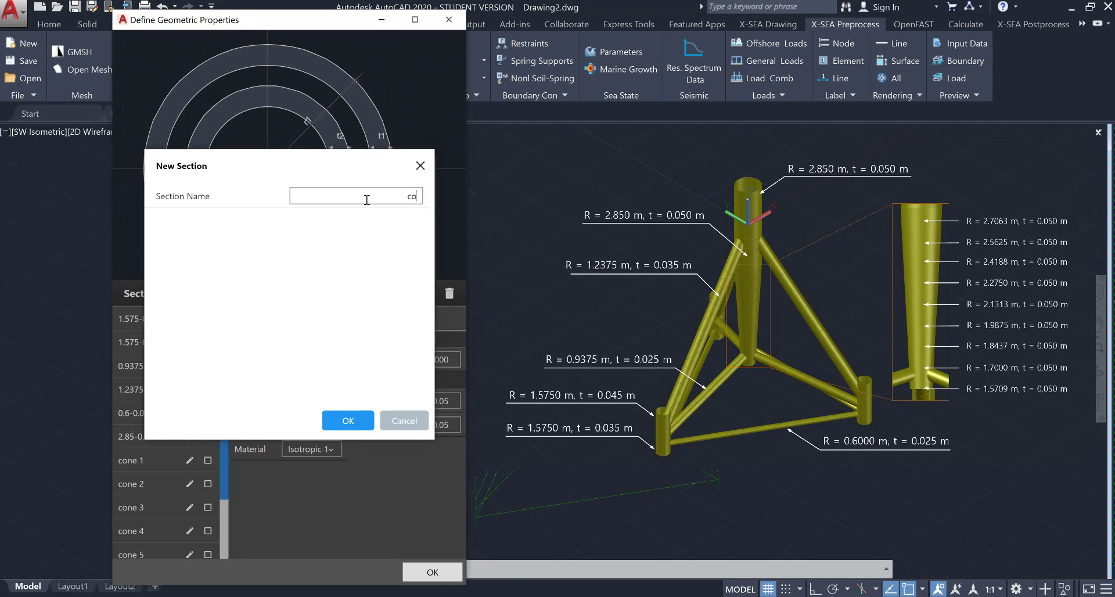
type("cone 9")
left_click(350, 421)
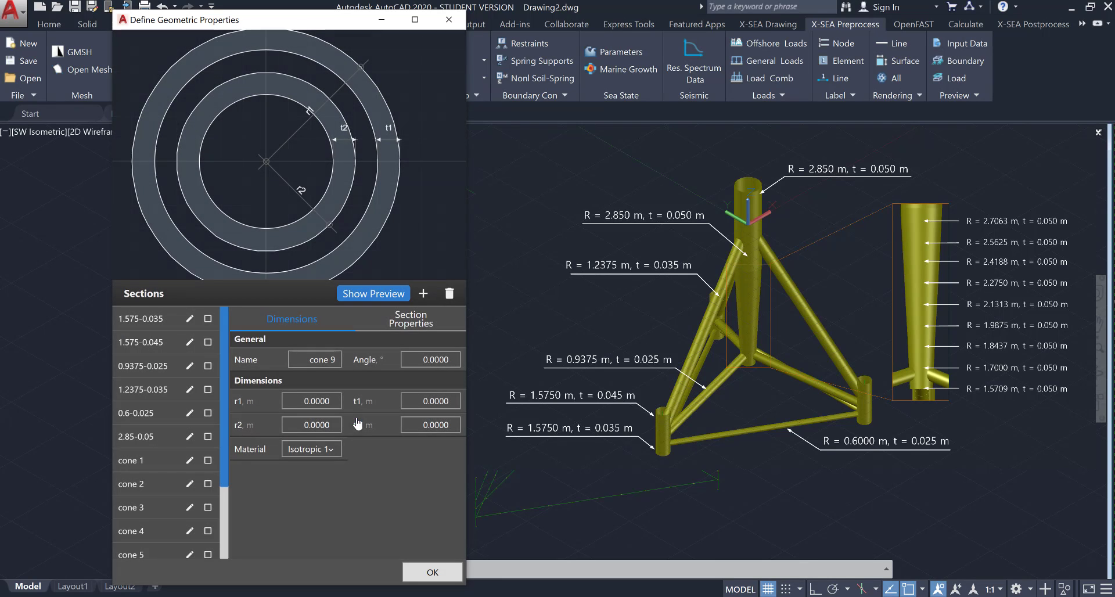
type("2")
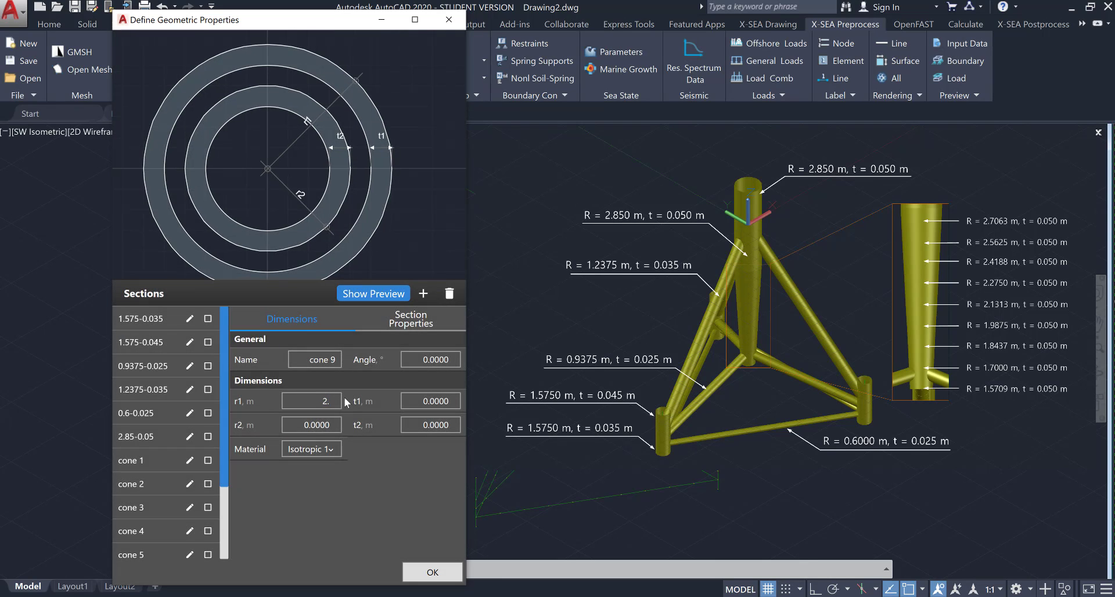
type(".70625")
key("Tab")
type("0.05")
key("Tab")
type("2.85")
key("Tab")
type("0.05")
left_click(433, 572)
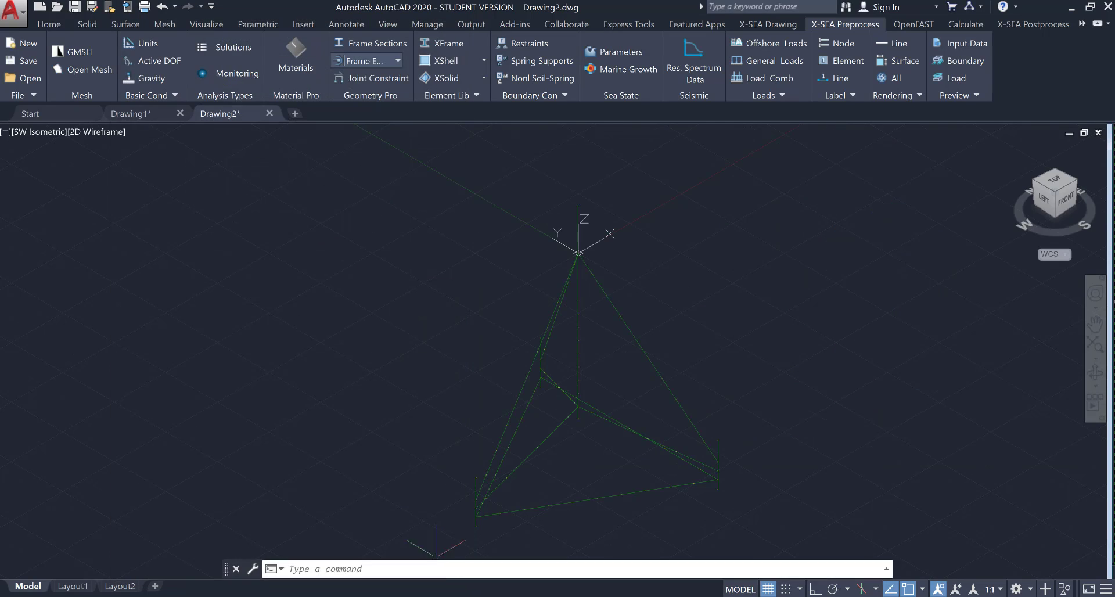
Create an XFrame with the 1.575-0.035 cross section and assign it to the lowest segments of the three corner legs
left_click(444, 46)
left_click(505, 316)
middle_click_drag(500, 366, 530, 235)
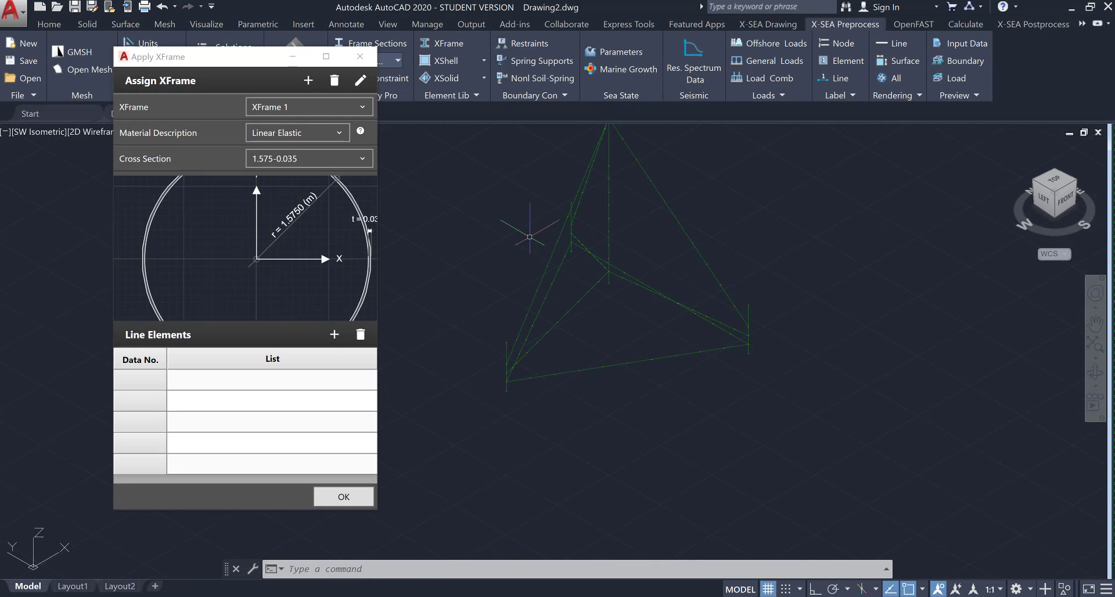
scroll(532, 351, "up", 2)
left_click(507, 424)
left_click(478, 413)
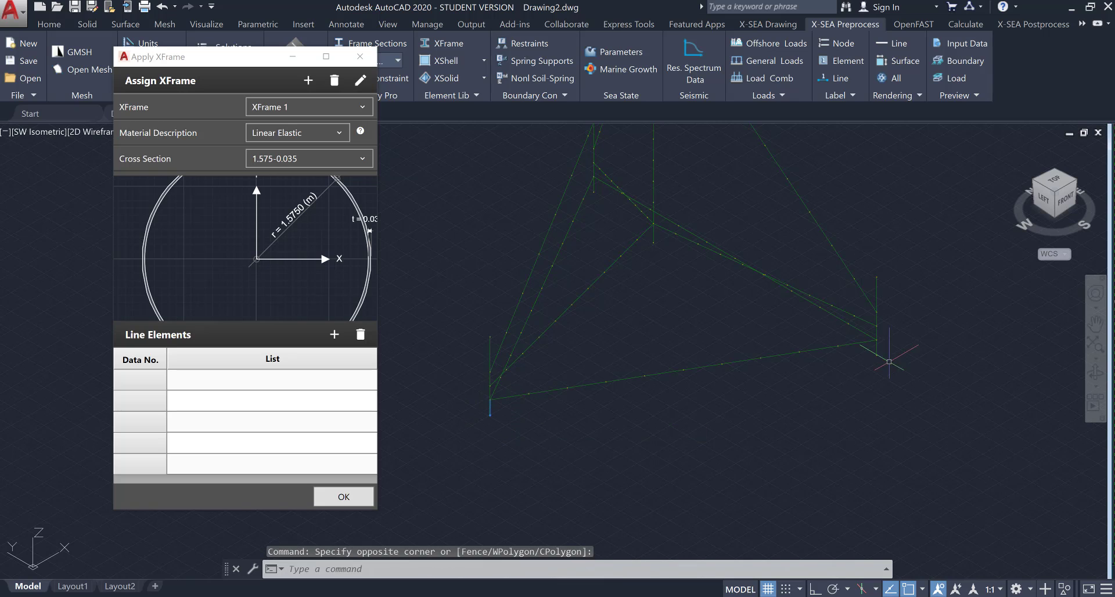
left_click(901, 361)
left_click(876, 354)
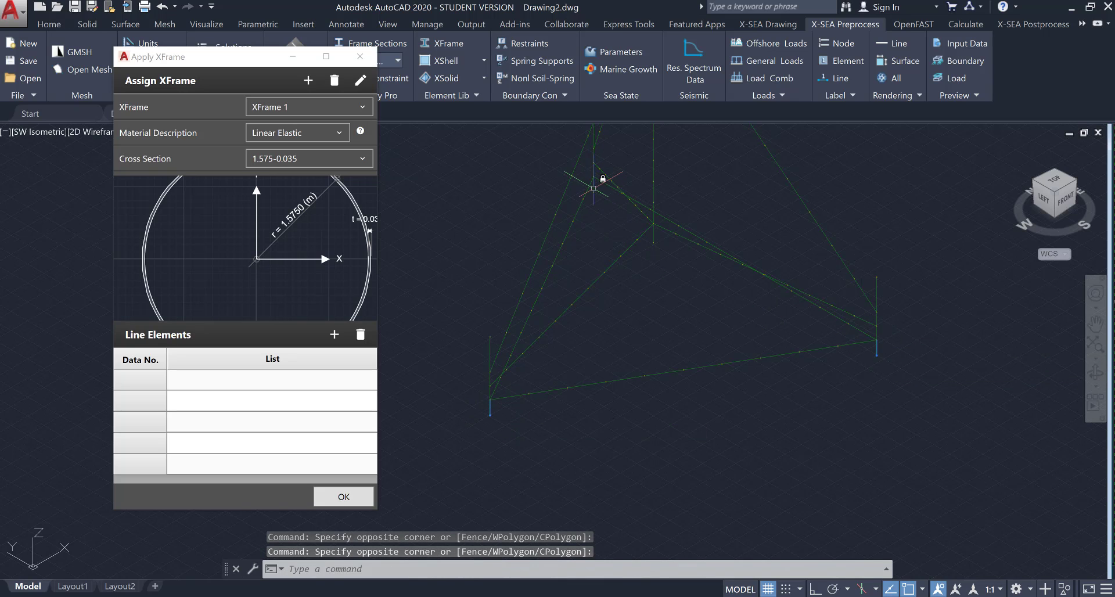
left_click(334, 334)
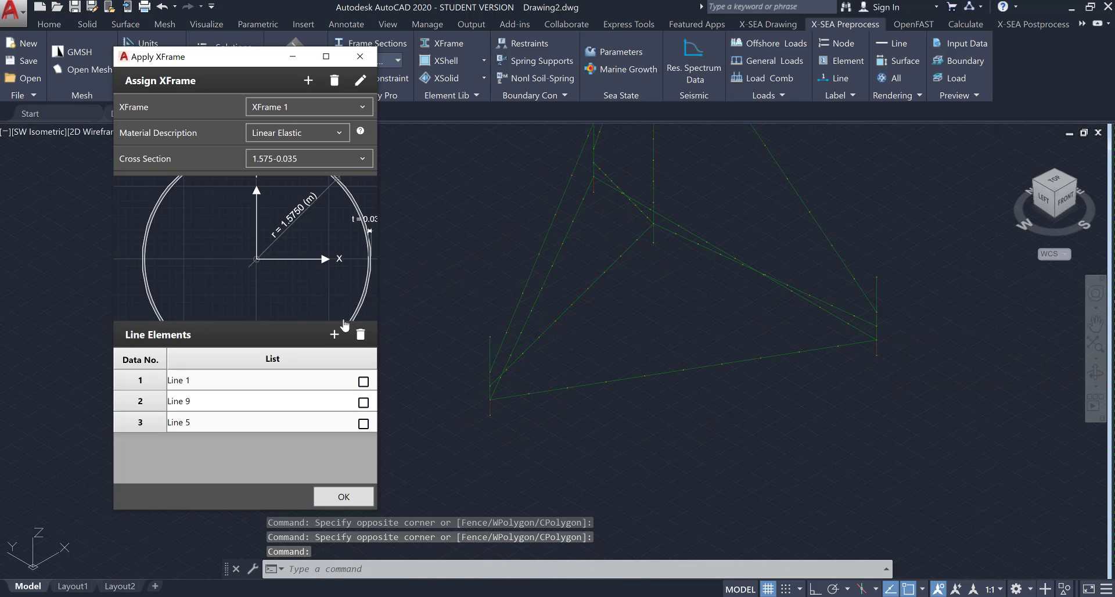
Create a second XFrame with the 1.575-0.045 cross section and assign it to the segments above the lowest ones on the three corner legs
left_click(308, 81)
left_click(291, 398)
left_click(309, 166)
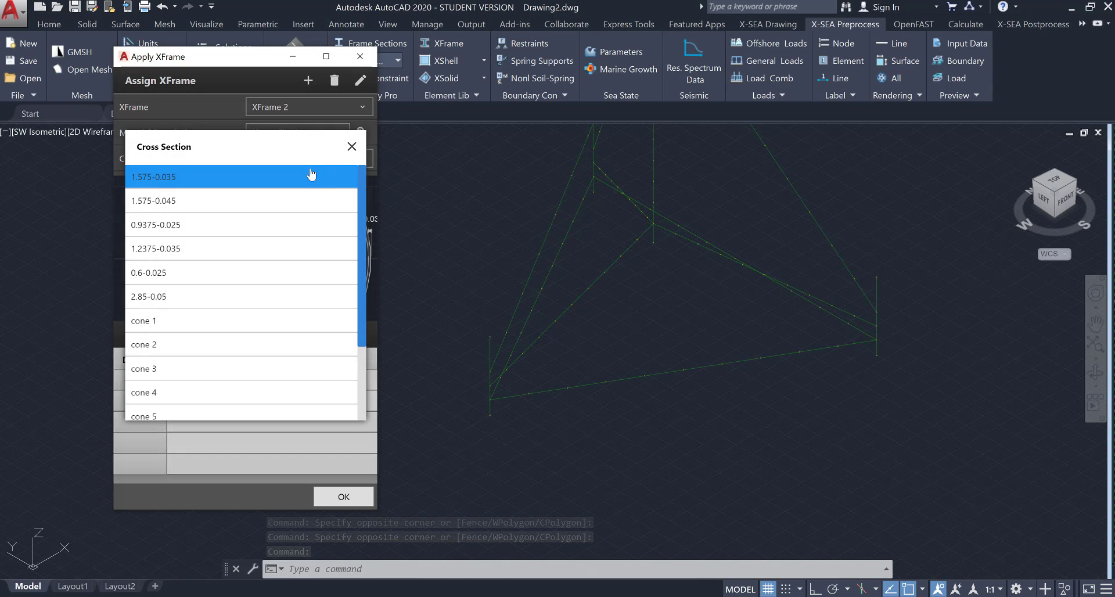
left_click(298, 200)
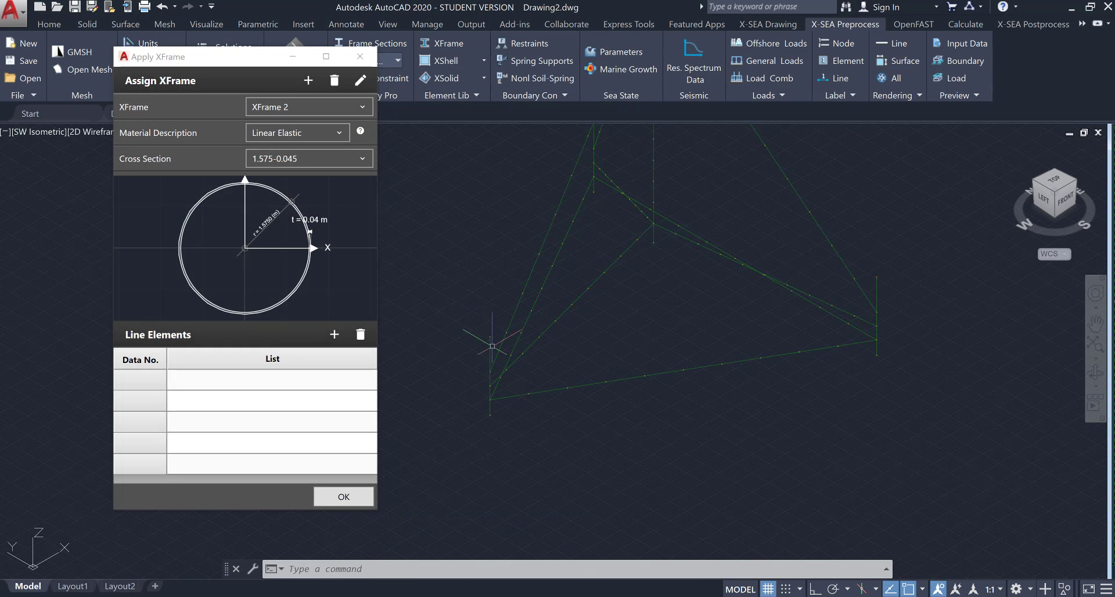
left_click(489, 380)
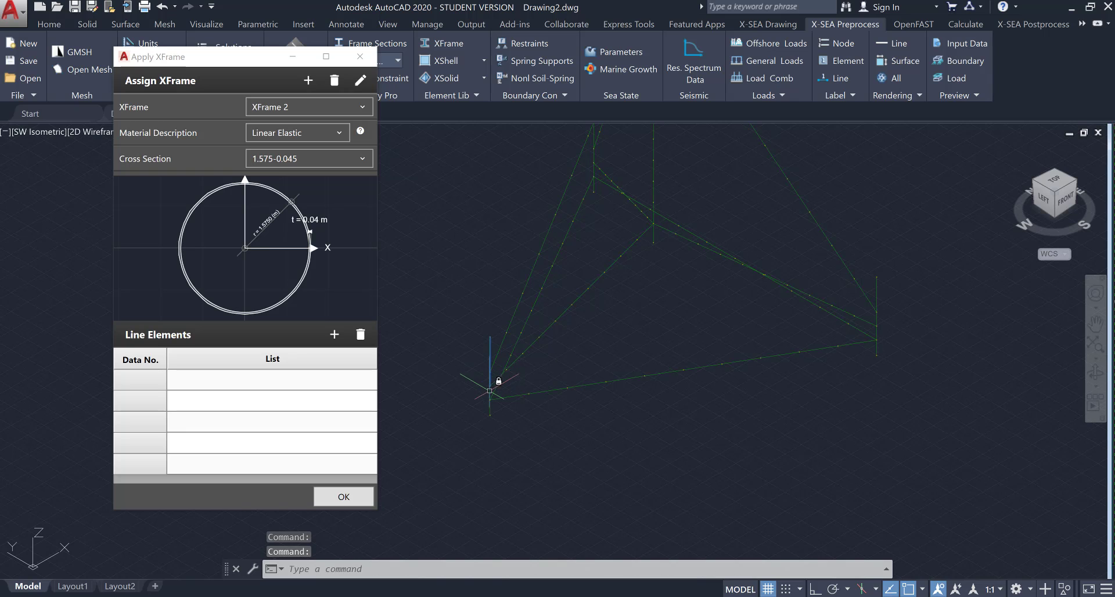
left_click(489, 392)
scroll(892, 298, "up", 2)
left_click(889, 304)
left_click(862, 277)
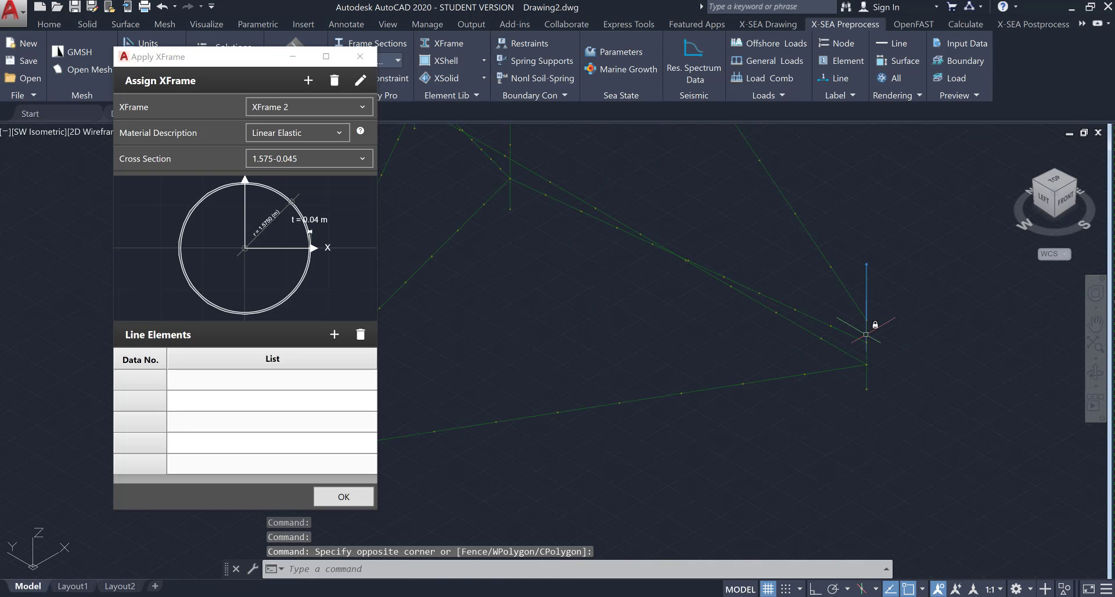
middle_click_drag(584, 148, 800, 299)
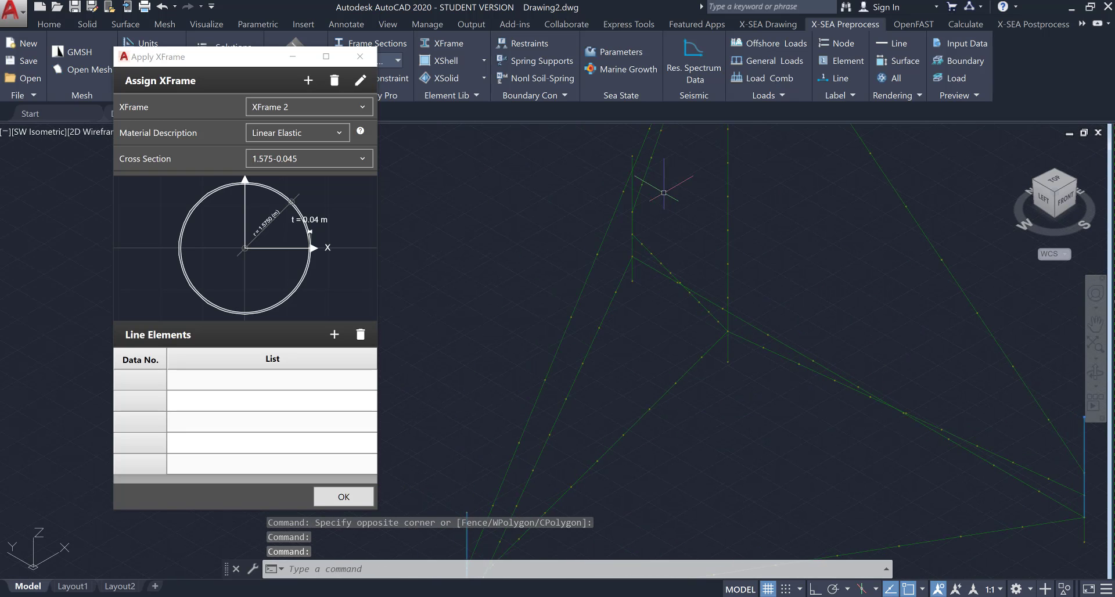
left_click(632, 216)
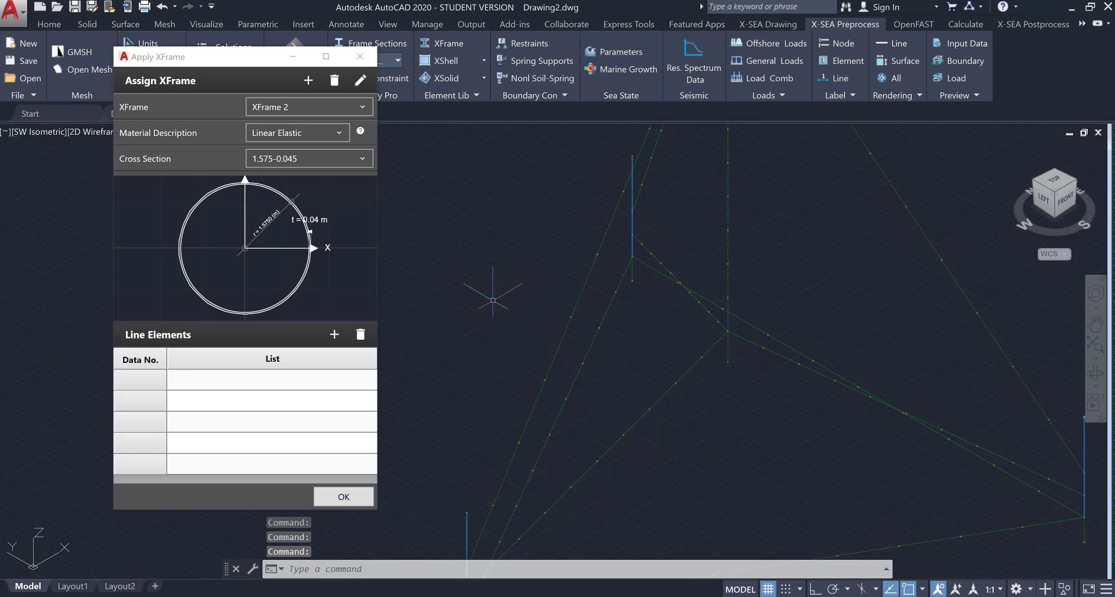
key("Return")
Create a third XFrame with the 0.9375-0.025 cross section
left_click(308, 80)
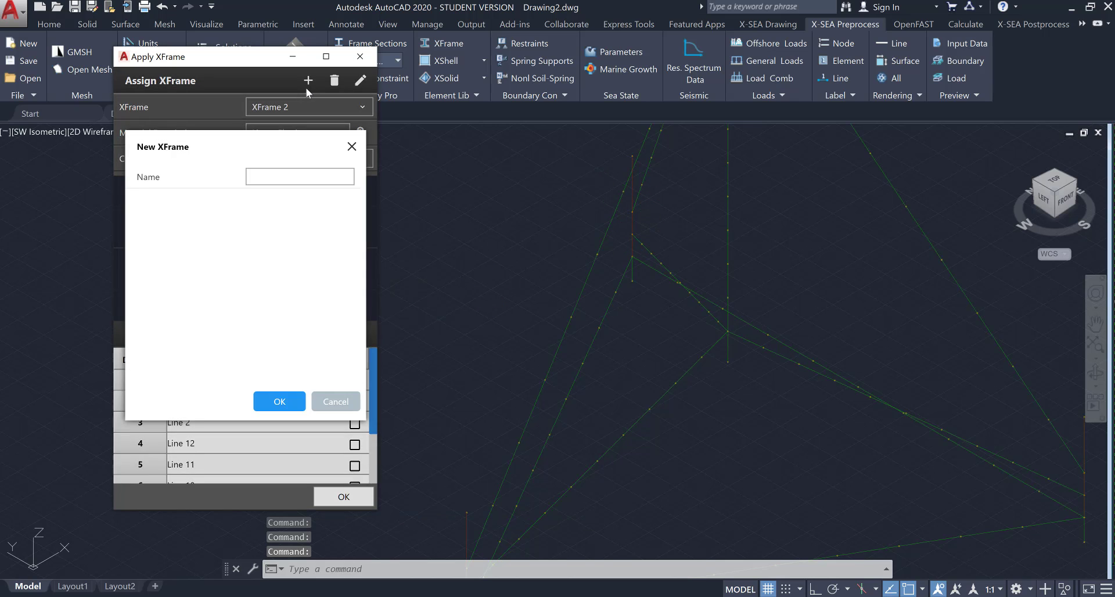
left_click(291, 399)
left_click(313, 160)
left_click(298, 229)
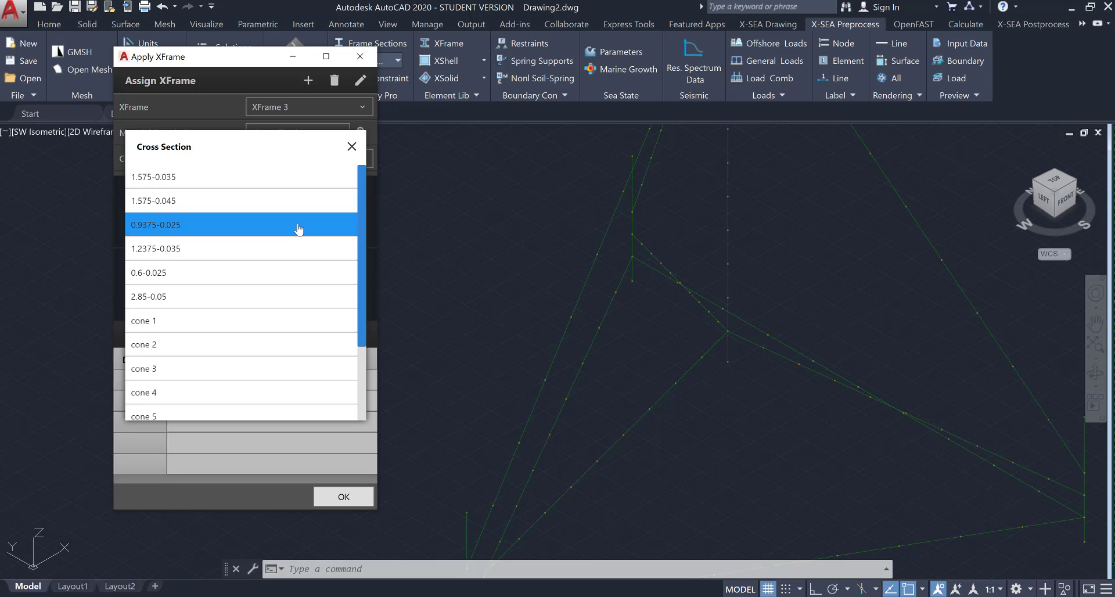
Select all segments of the brace running from the foot of the central column to the front corner leg
left_click(702, 391)
left_click(712, 393)
left_click(653, 335)
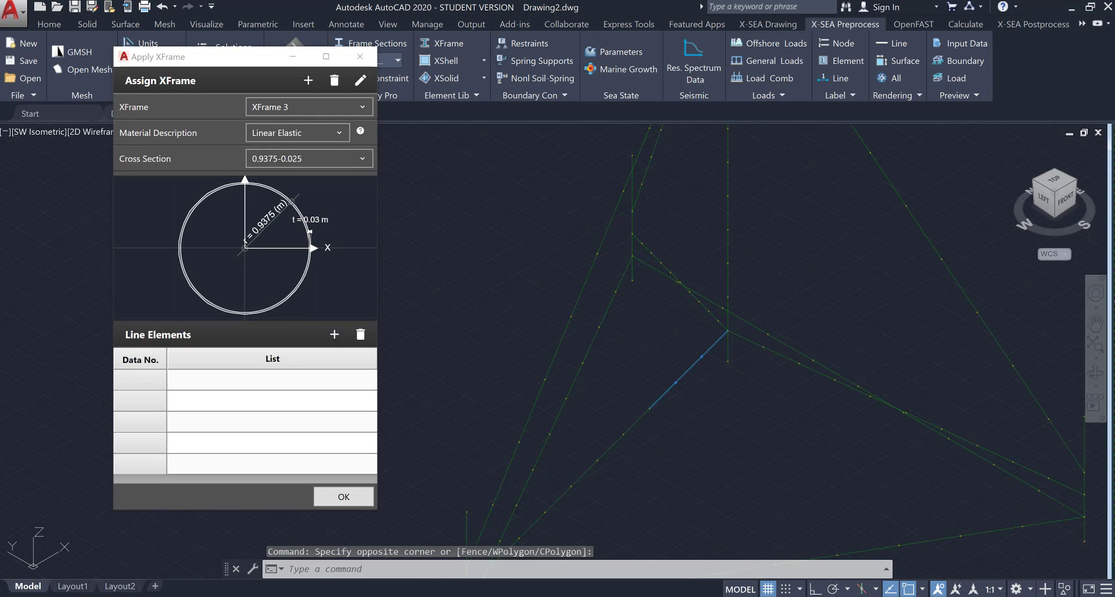
middle_click_drag(629, 472, 706, 370)
left_click(743, 375)
left_click(669, 319)
left_click(646, 454)
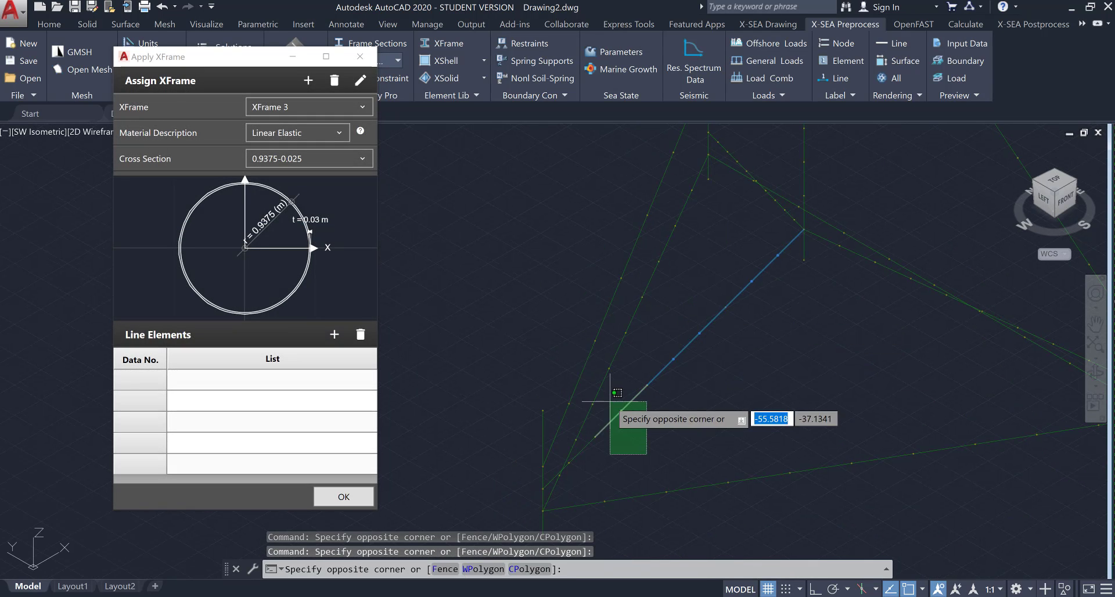
left_click(609, 401)
Add all segments of the brace between the foot of the central column and the rear corner leg to the selection
middle_click_drag(809, 336, 724, 411)
left_click(711, 295)
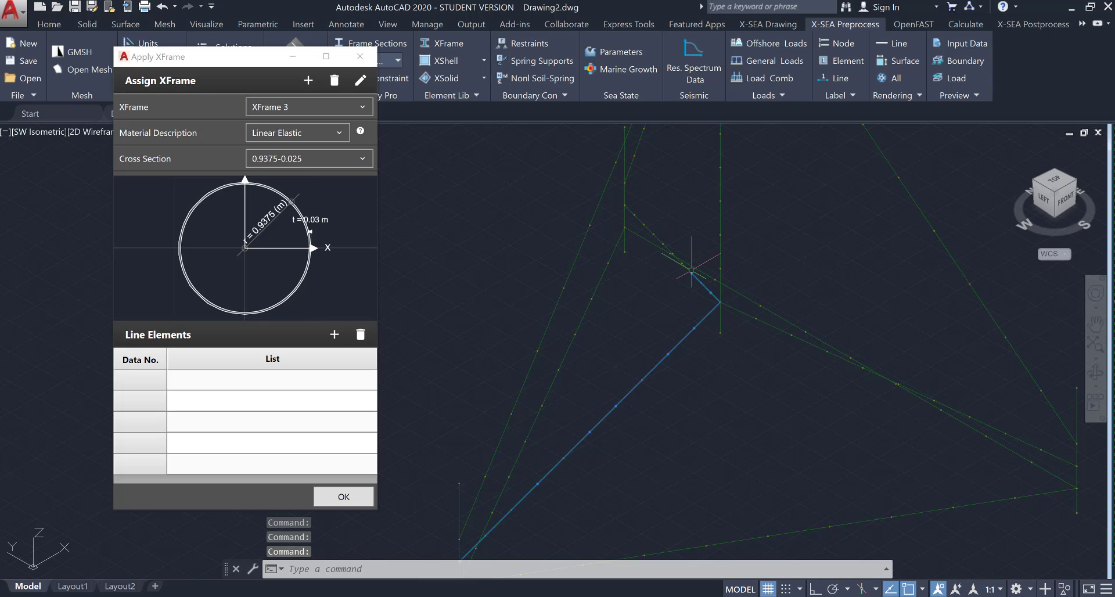
scroll(684, 268, "up", 4)
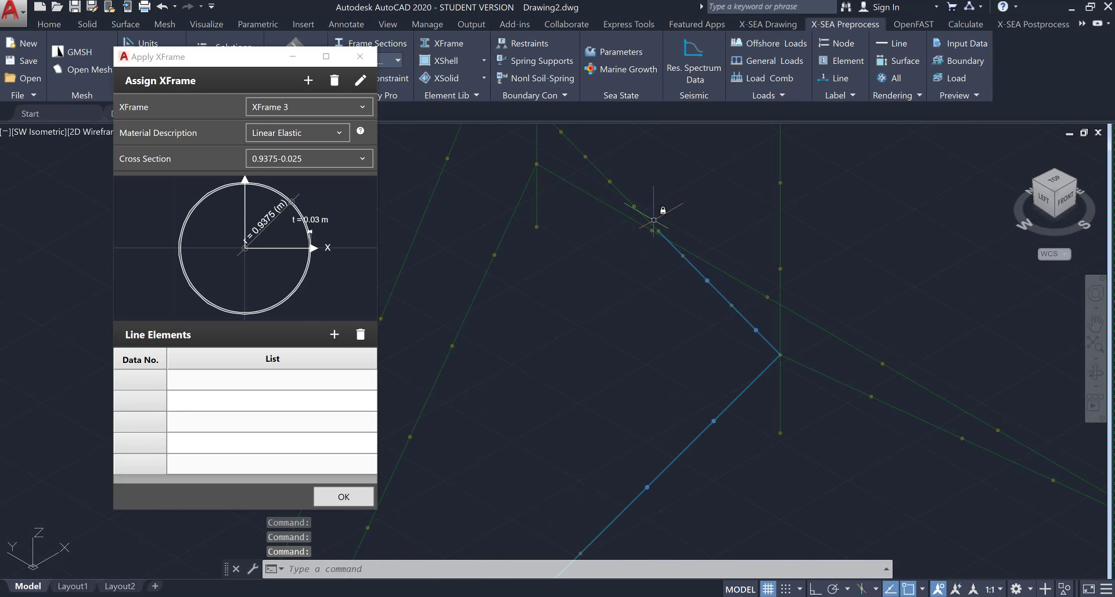
middle_click_drag(636, 183, 644, 260)
left_click(646, 261)
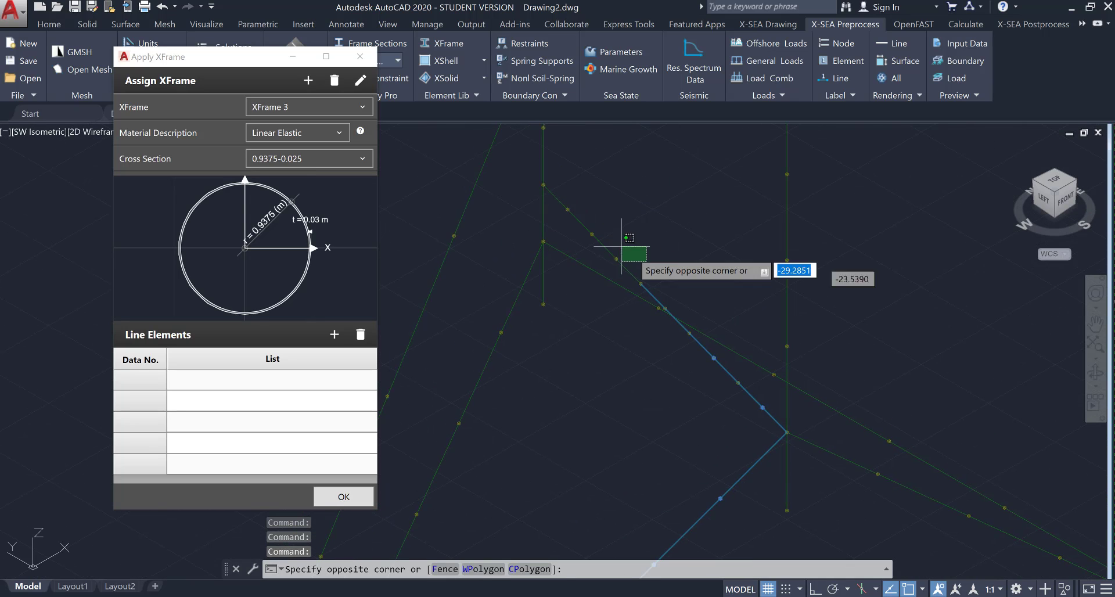
left_click(575, 196)
left_click(565, 206)
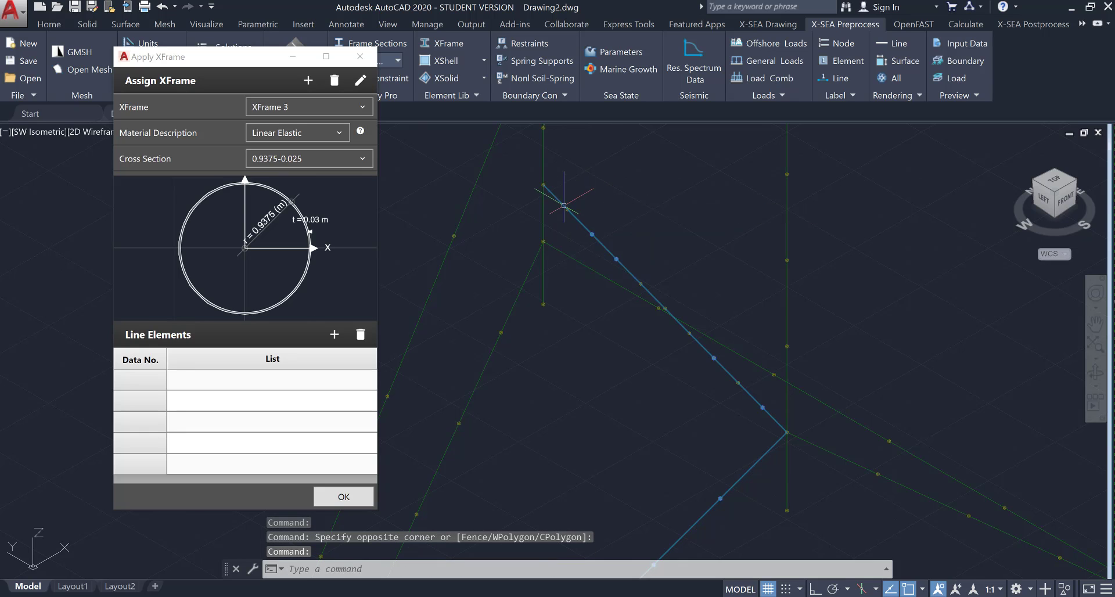
Add the segments of the central column's brace to the right-hand corner leg, and assign all three selected braces to the 0.9375-0.025 XFrame
middle_click_drag(826, 412, 653, 291)
left_click(734, 428)
left_click(731, 423)
left_click(732, 407)
left_click(683, 349)
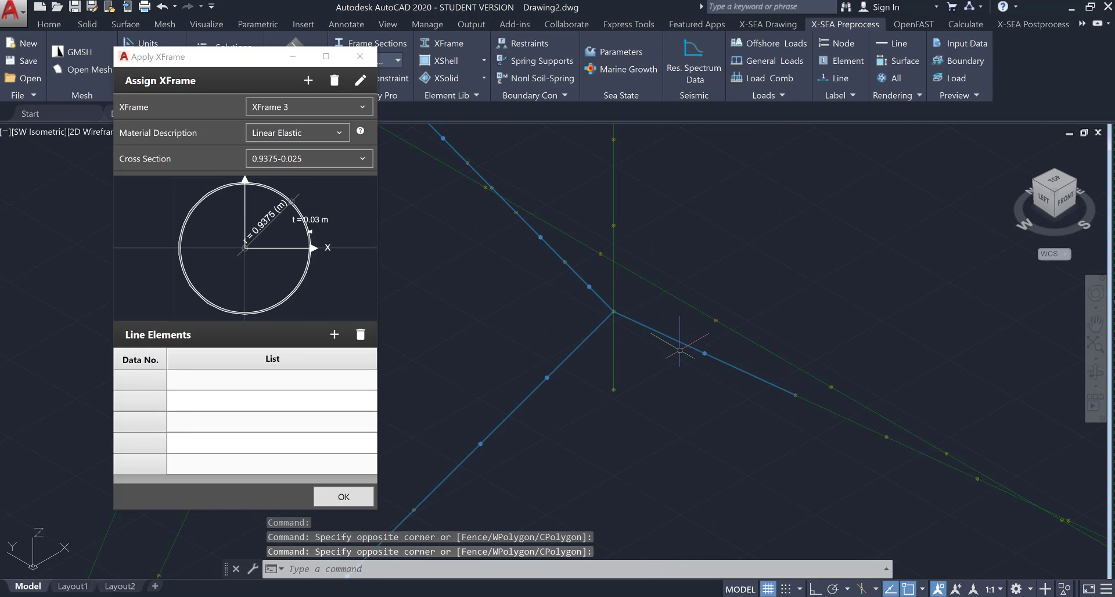
middle_click_drag(831, 446, 653, 327)
left_click(740, 377)
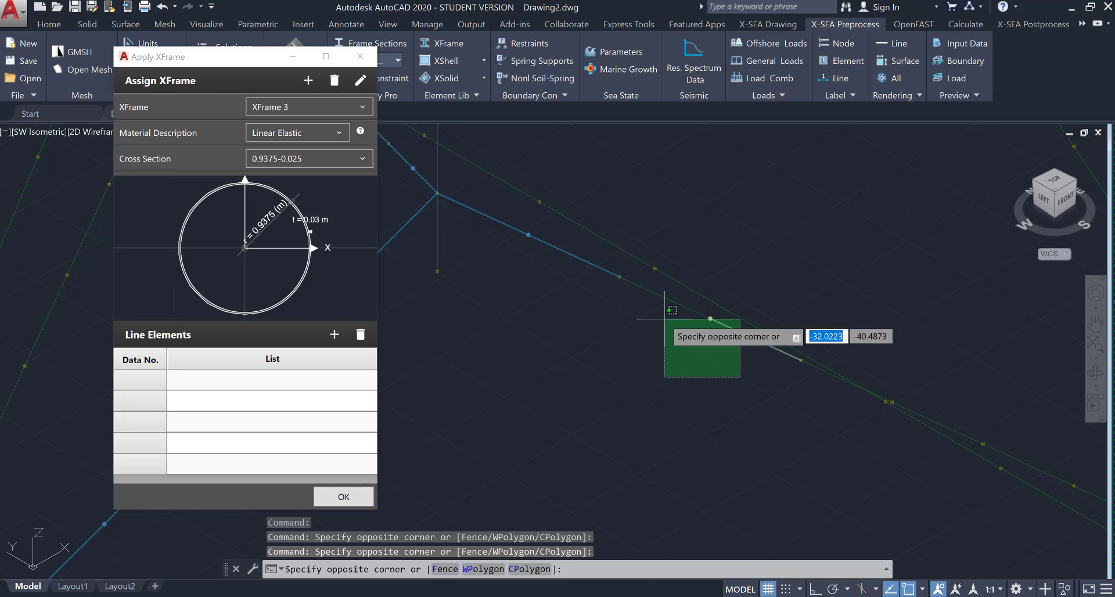
left_click(676, 304)
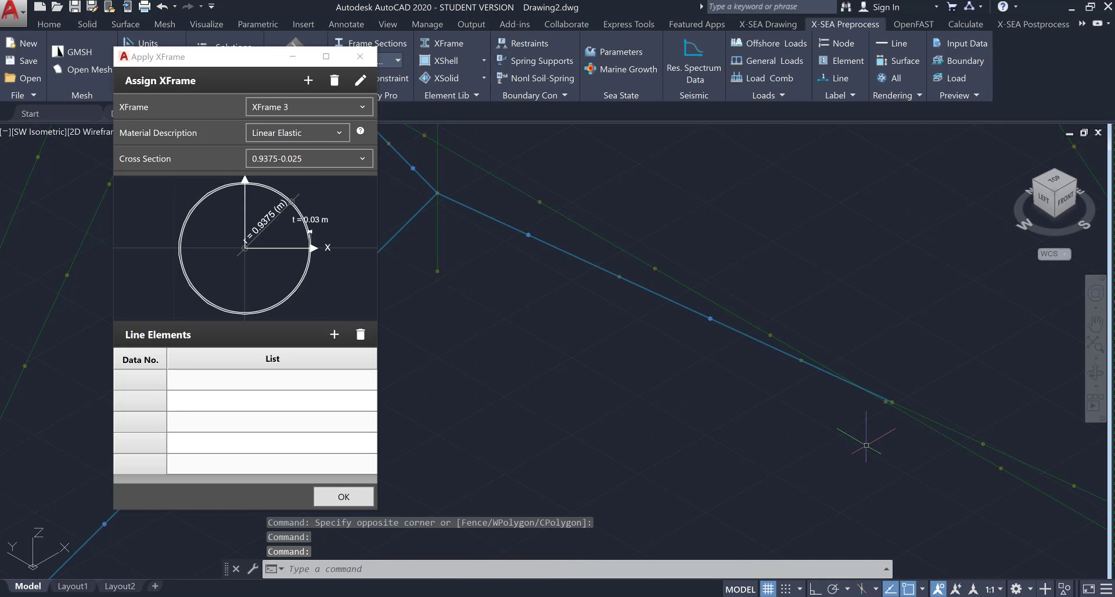
middle_click_drag(965, 447, 741, 370)
left_click(748, 358)
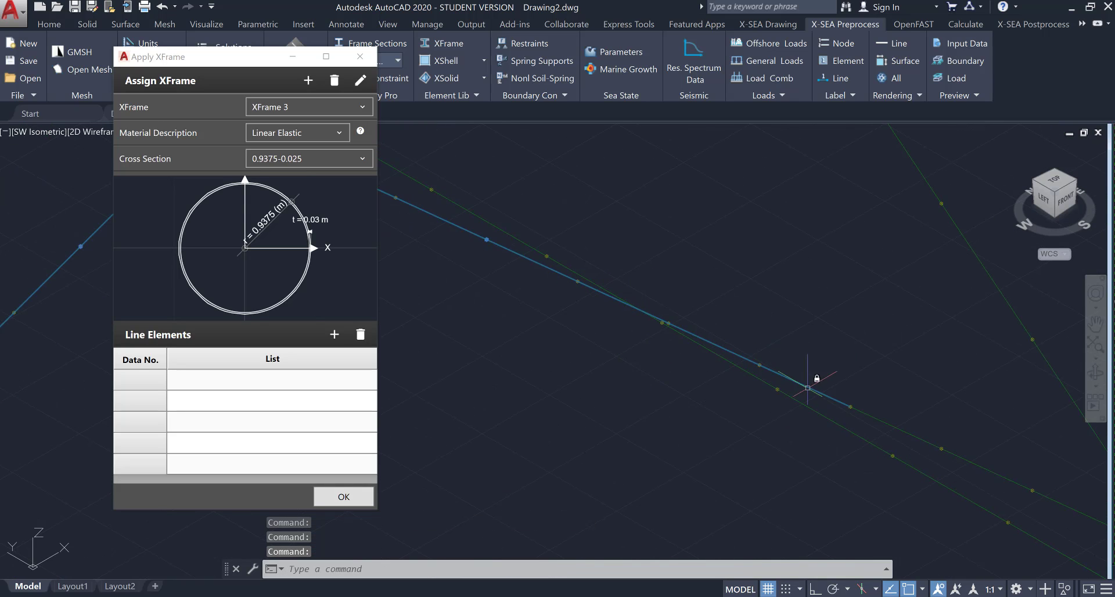
middle_click_drag(893, 403, 805, 343)
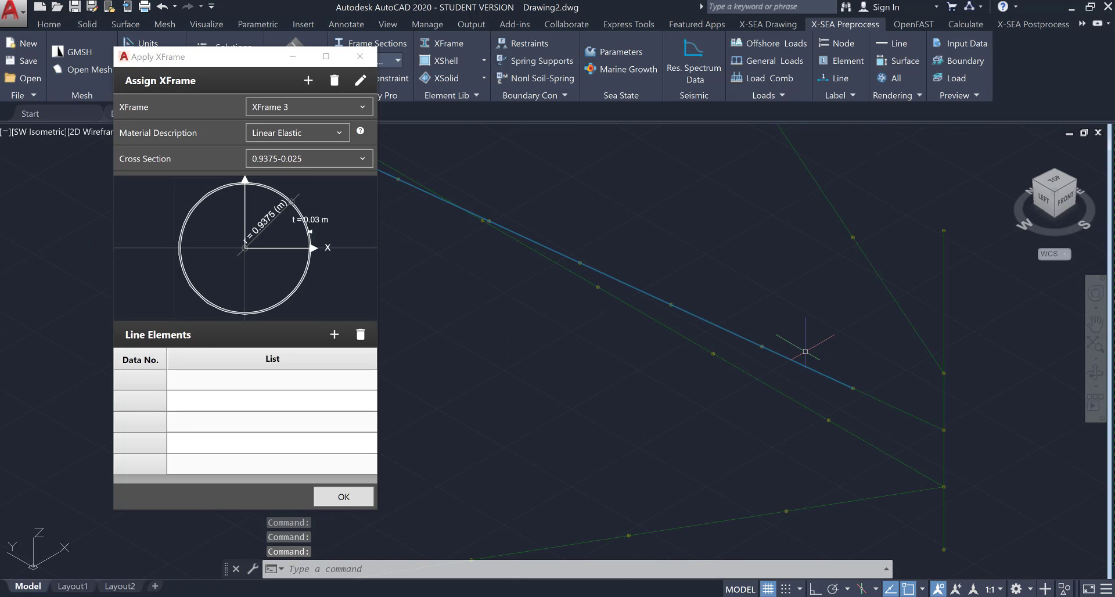
left_click(898, 401)
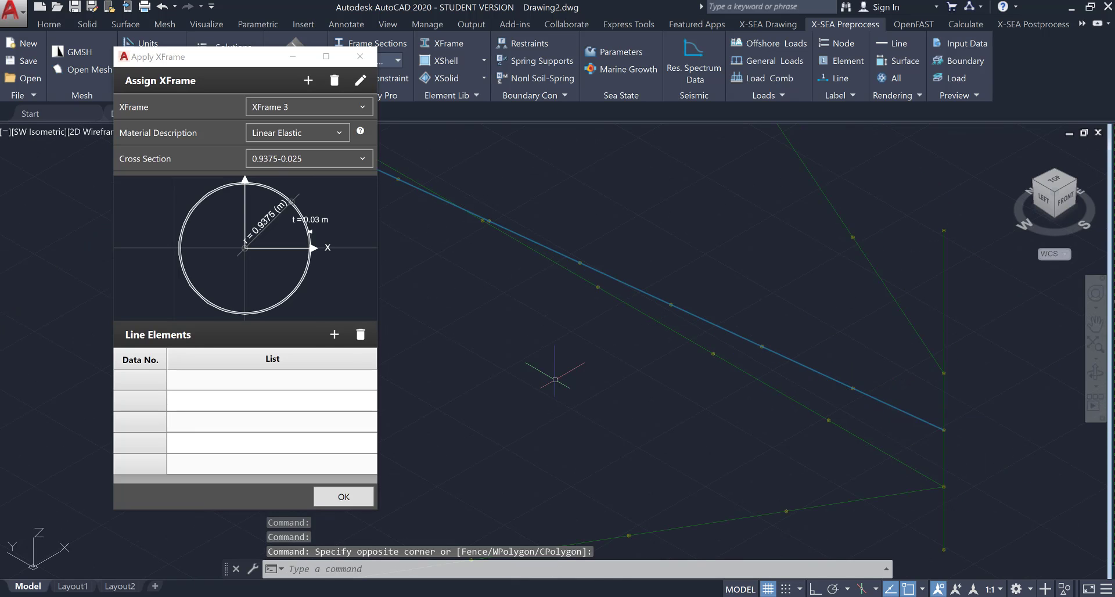
left_click(323, 336)
Create a fourth XFrame with the 1.2375-0.035 cross section
left_click(308, 81)
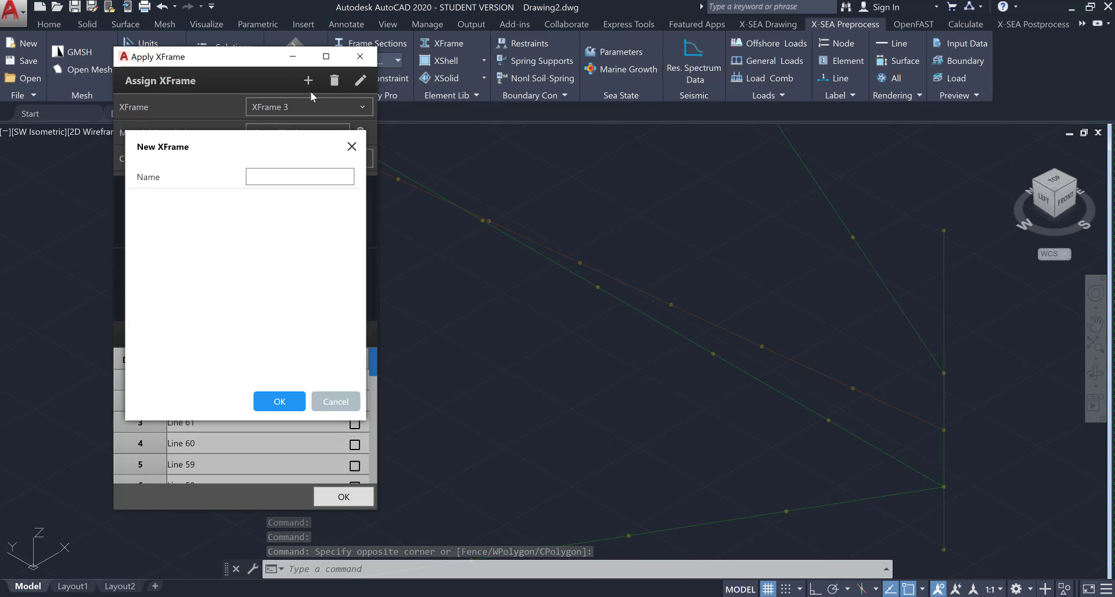
left_click(288, 402)
left_click(318, 166)
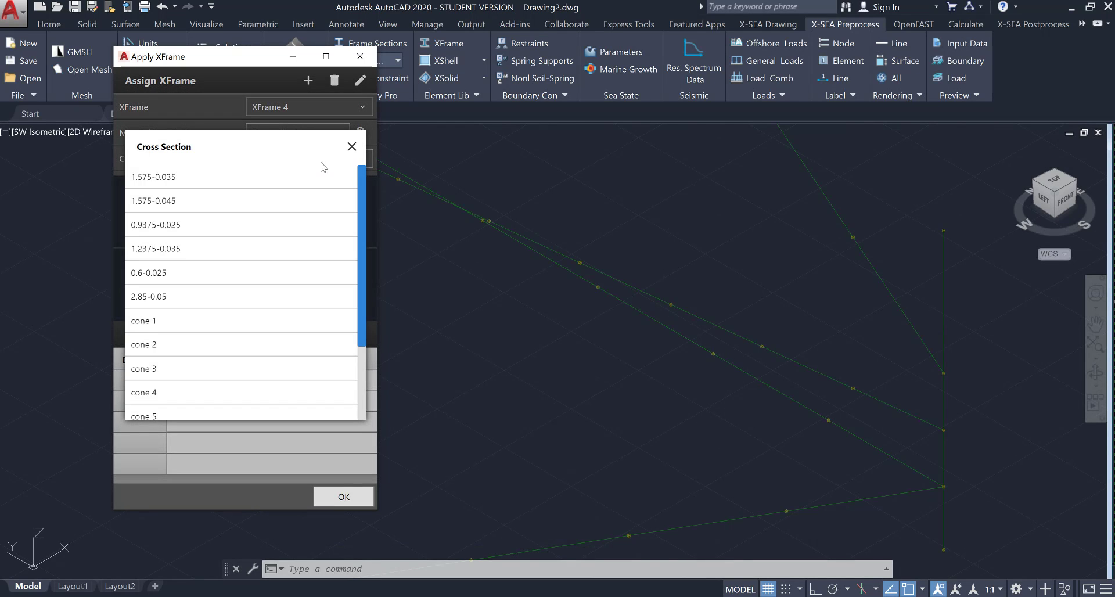
left_click(310, 245)
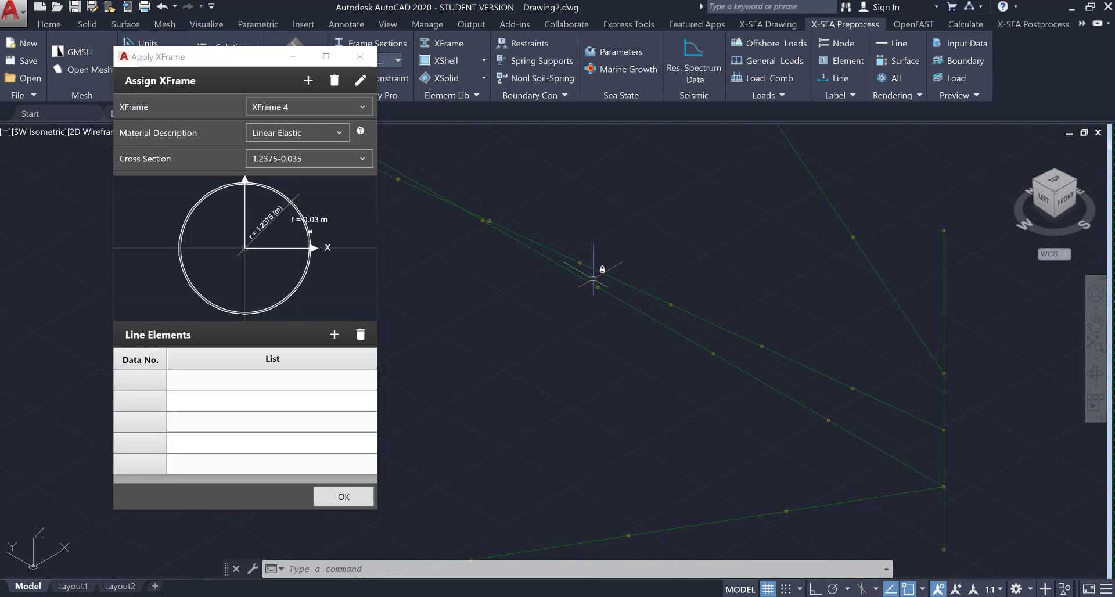
Select all segments of the long diagonal from the right-hand corner leg up to the central column
scroll(825, 289, "down", 2)
scroll(824, 289, "down", 2)
left_click(846, 293)
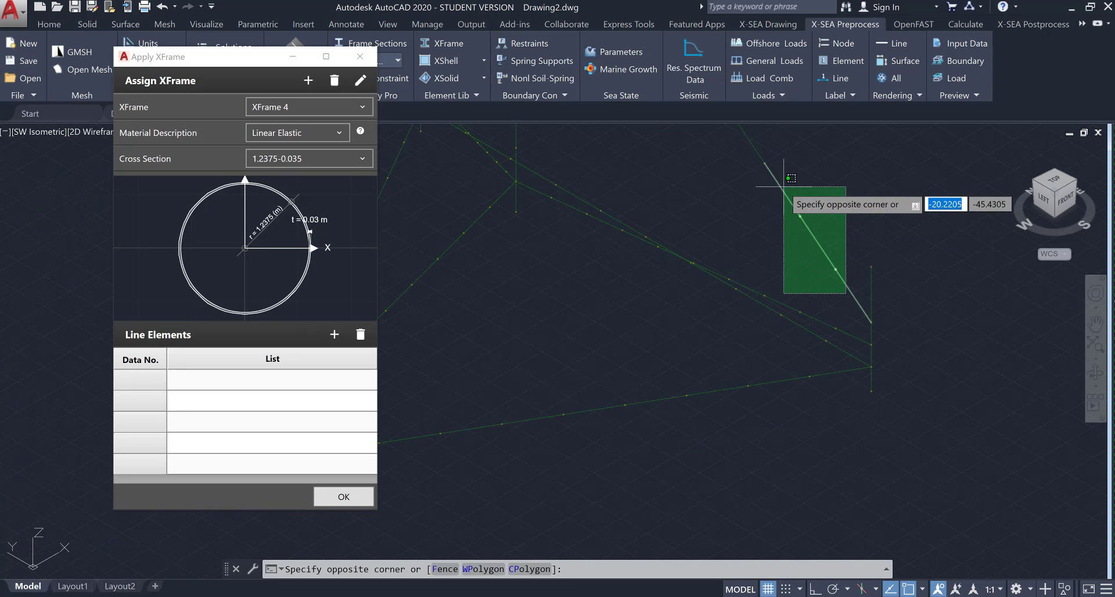
left_click(767, 158)
middle_click_drag(747, 202, 810, 360)
left_click(808, 328)
left_click(705, 177)
middle_click_drag(682, 167, 722, 373)
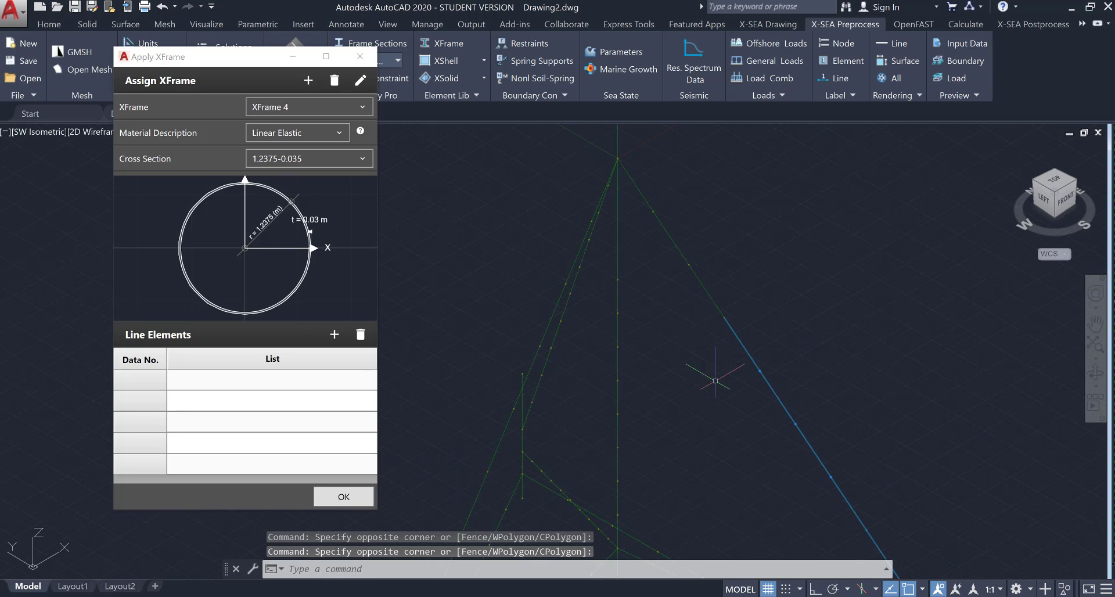
left_click(701, 332)
left_click(652, 201)
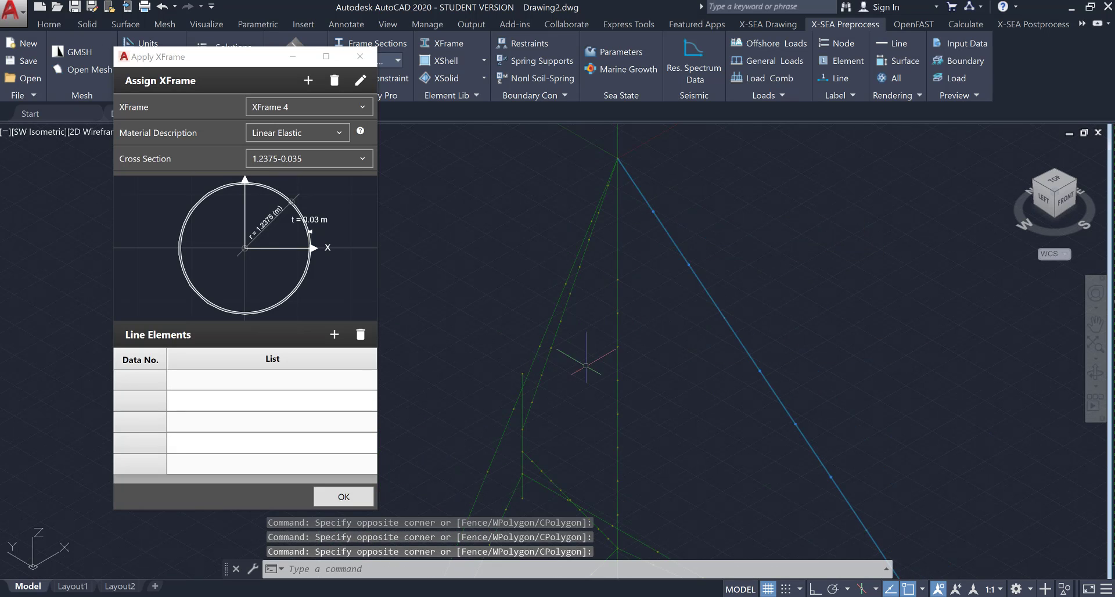
Add the upper segments of the other two long diagonals and the remaining segments of the rear leg's diagonal to the selection
left_click(604, 317)
left_click(554, 191)
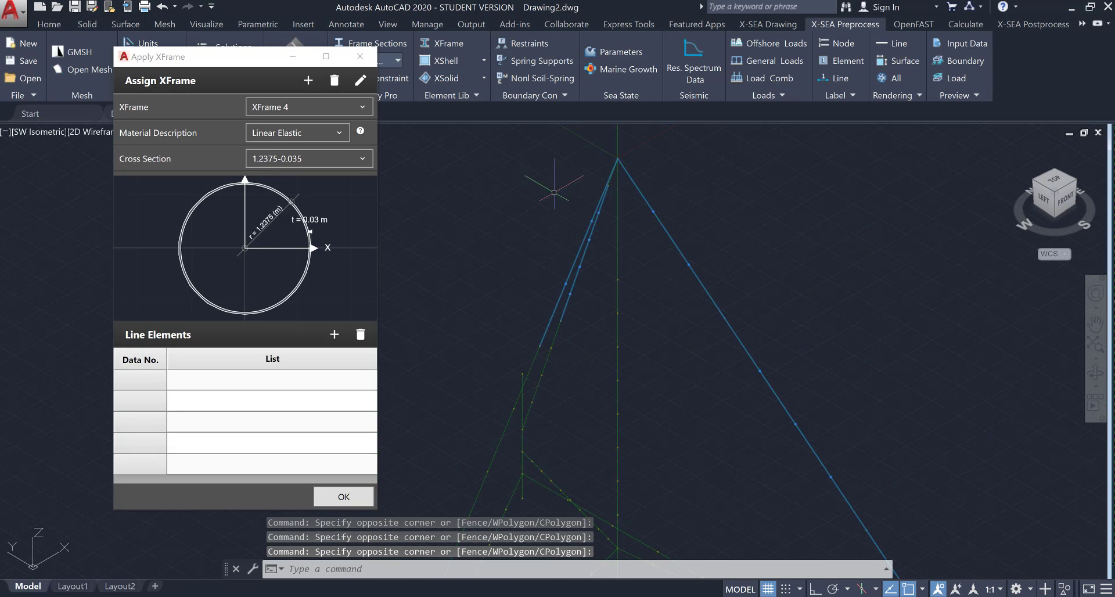
left_click(611, 190)
left_click(596, 164)
left_click(566, 403)
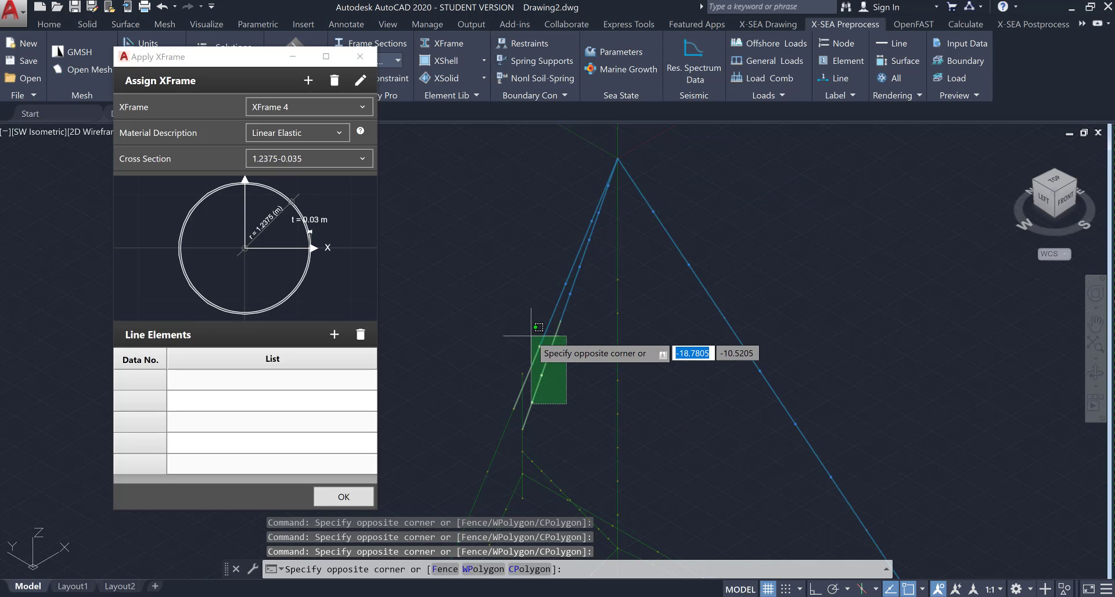
left_click(531, 335)
Add the lower segments of the front corner leg's diagonal, and assign all three selected diagonals to the 1.2375-0.035 XFrame
scroll(591, 344, "up", 2)
left_click(576, 367)
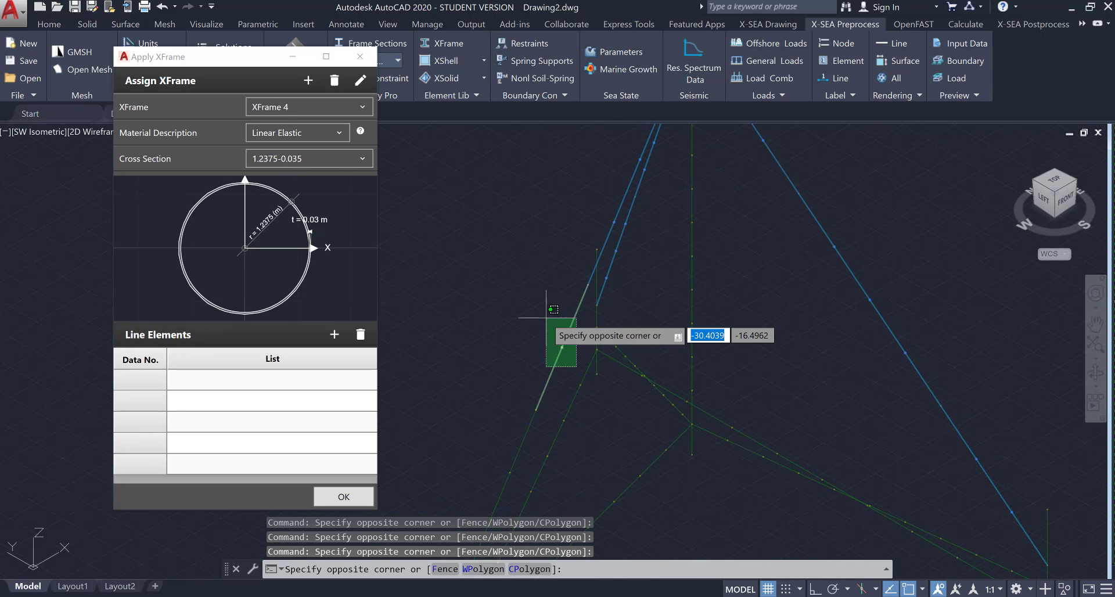
left_click(546, 317)
middle_click_drag(538, 371, 632, 258)
left_click(621, 361)
left_click(597, 334)
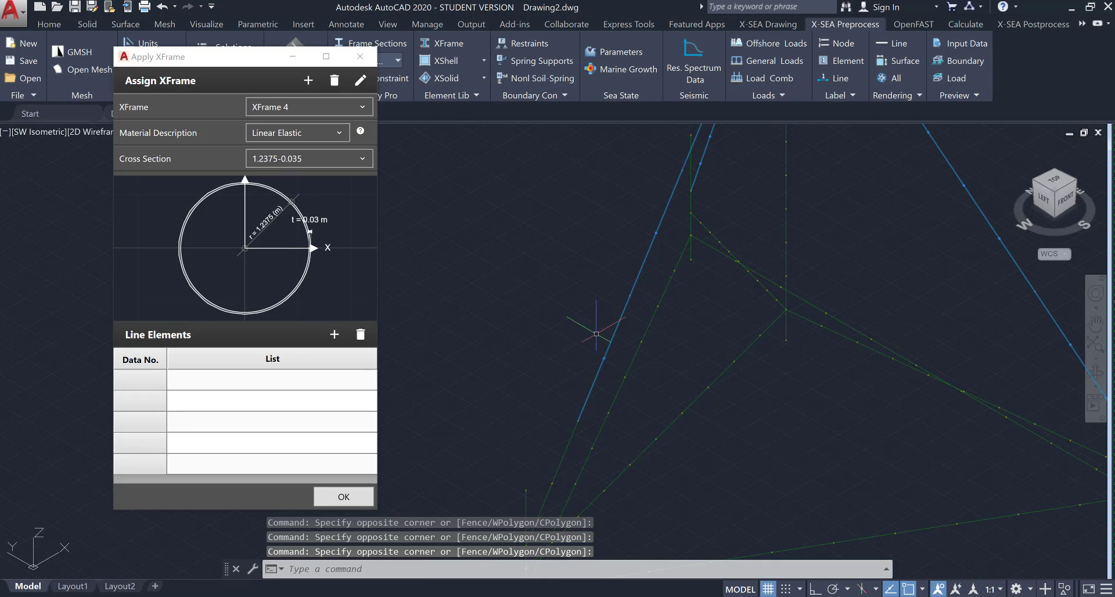
middle_click_drag(561, 384, 627, 243)
left_click(627, 345)
left_click(606, 322)
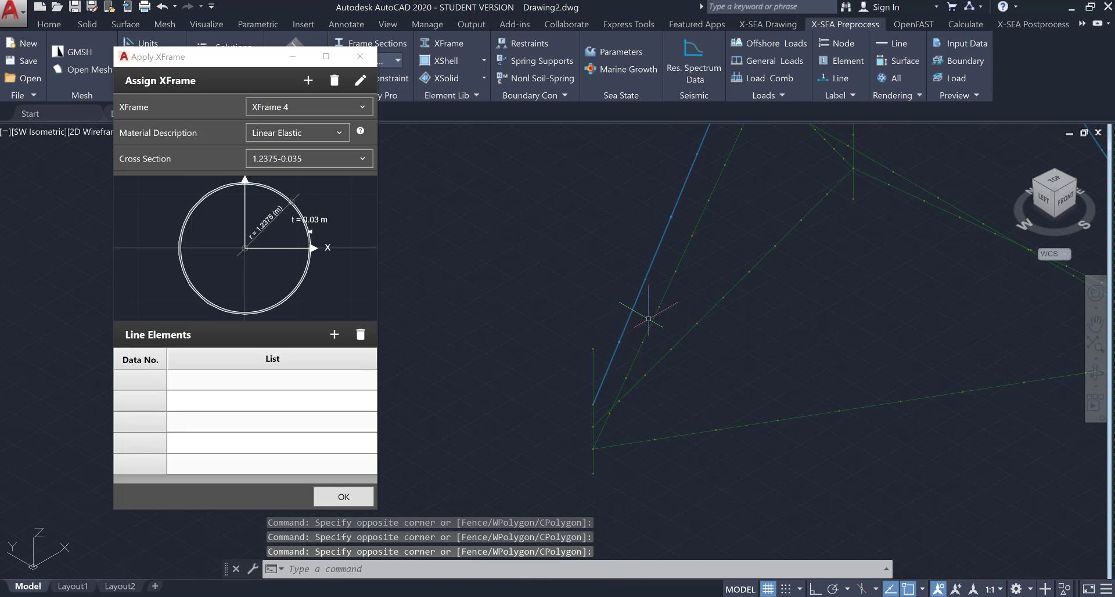
left_click(334, 334)
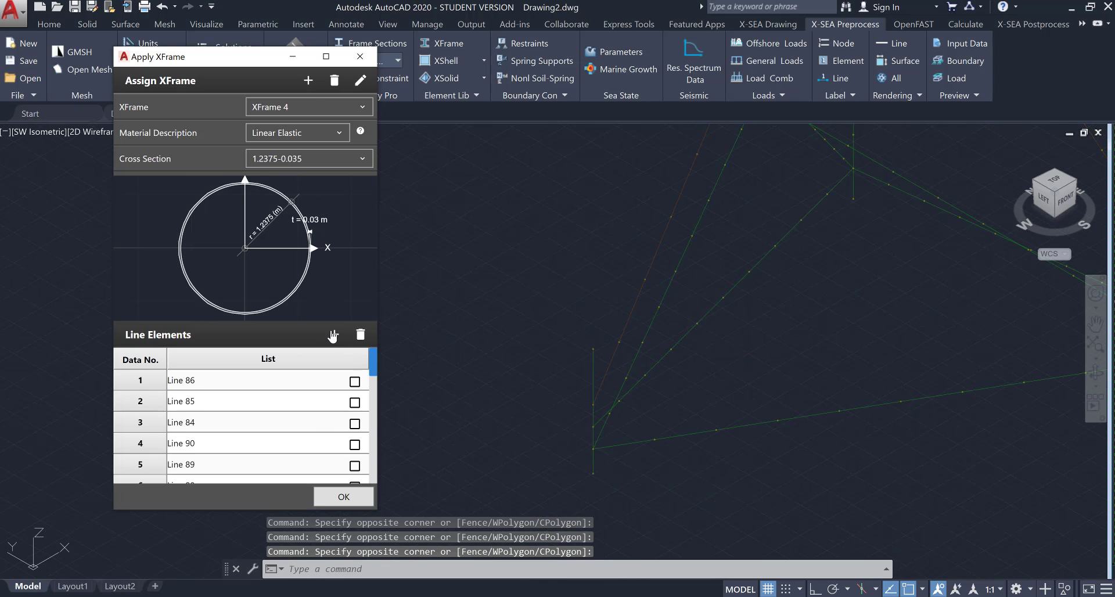
Create a fifth XFrame with the 0.6-0.025 cross section
left_click(307, 81)
left_click(277, 398)
left_click(314, 160)
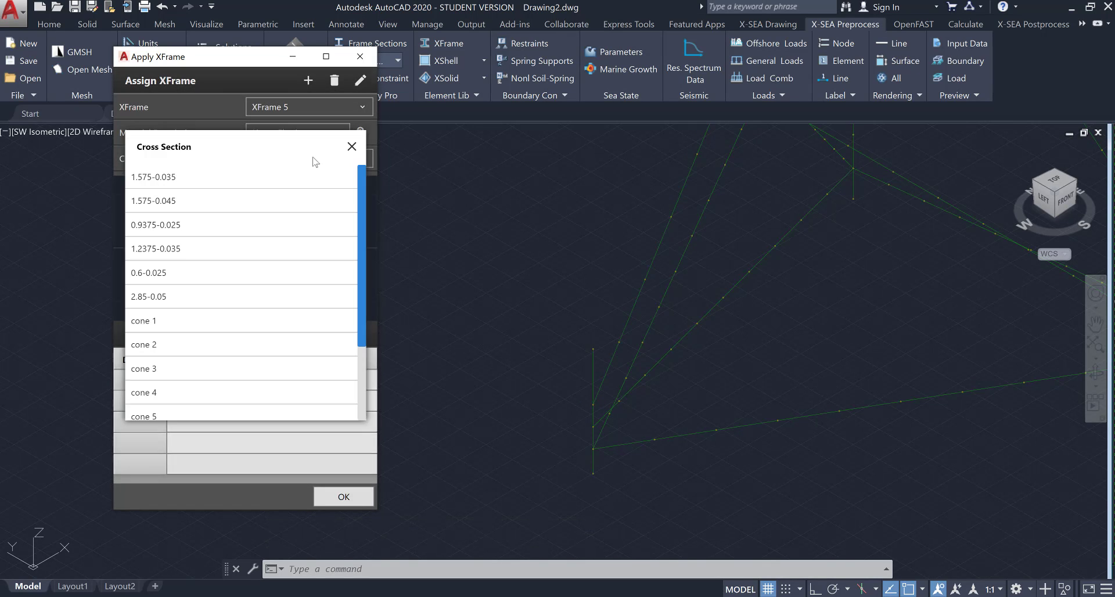
left_click(302, 272)
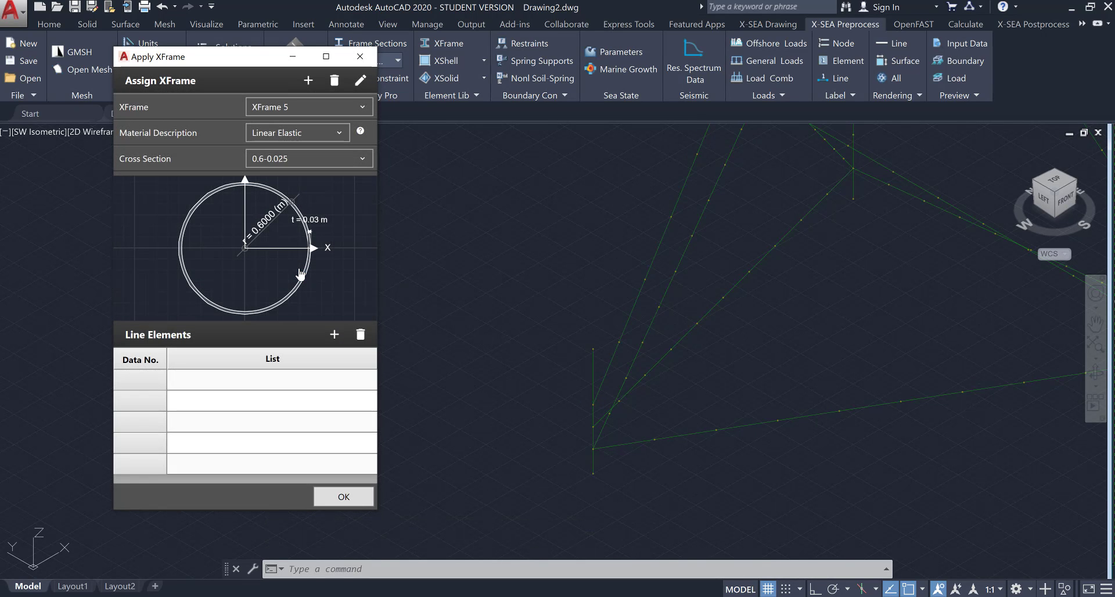
Select all segments of the horizontal base brace between the front and right-hand corner legs
middle_click_drag(930, 362, 728, 361)
left_click(953, 412)
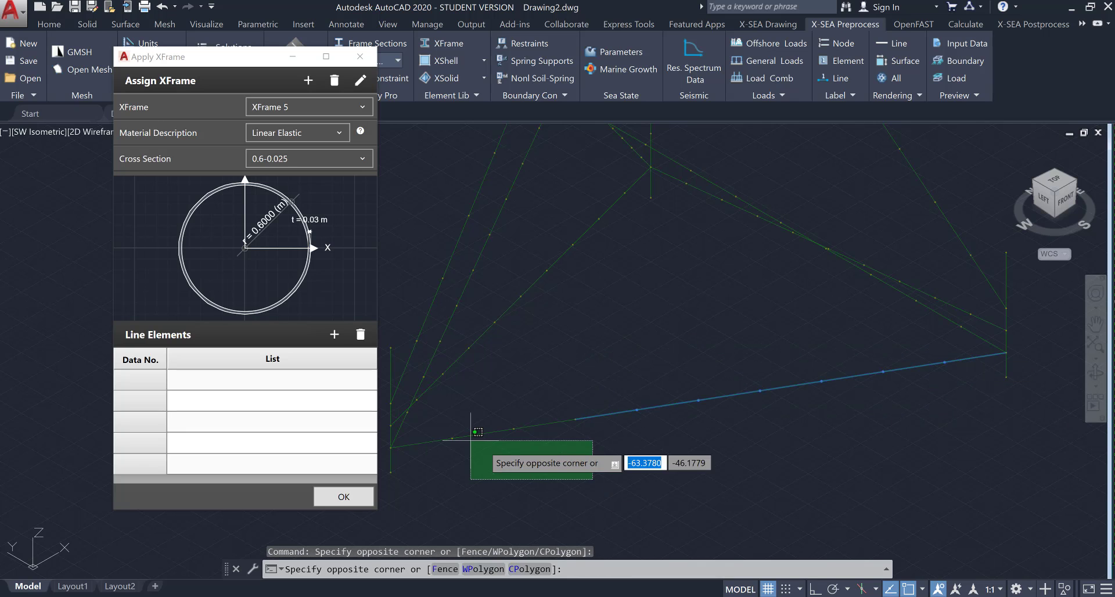
left_click(413, 423)
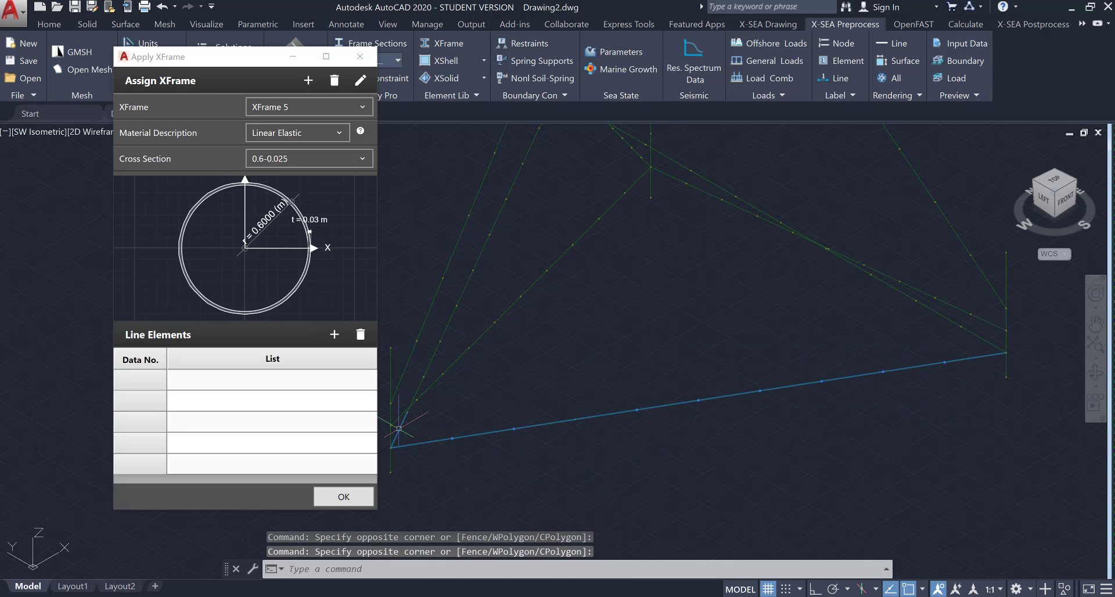
Add all segments of the horizontal base brace between the front and rear corner legs to the selection
left_click(398, 428)
left_click(419, 389)
left_click(451, 356)
left_click(435, 338)
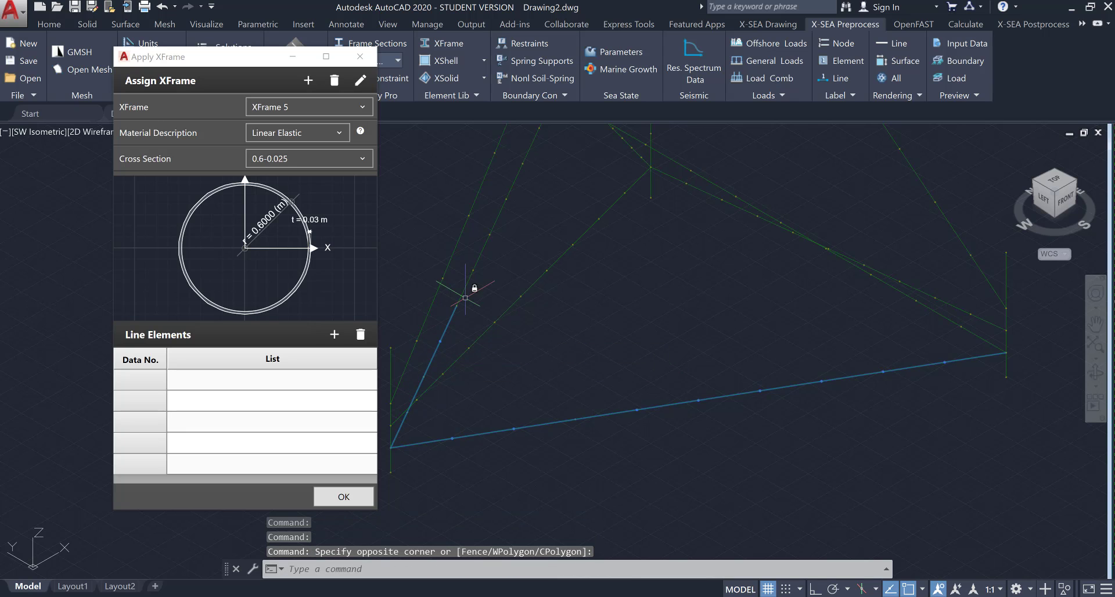
scroll(465, 298, "up", 2)
left_click(490, 261)
left_click(465, 247)
middle_click_drag(540, 189, 455, 377)
left_click(495, 357)
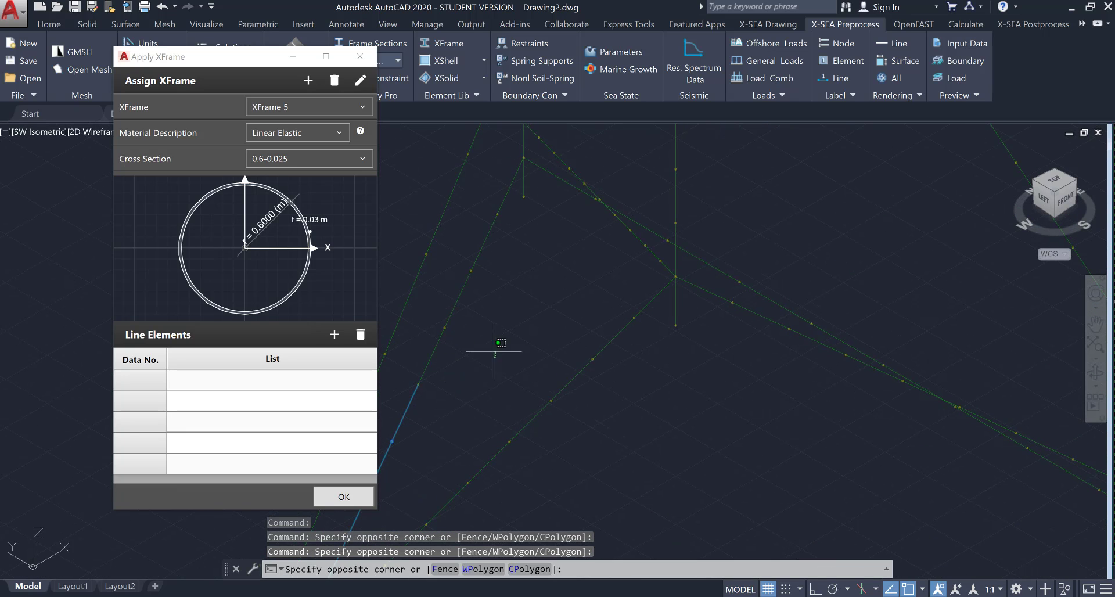
left_click(446, 253)
left_click(524, 218)
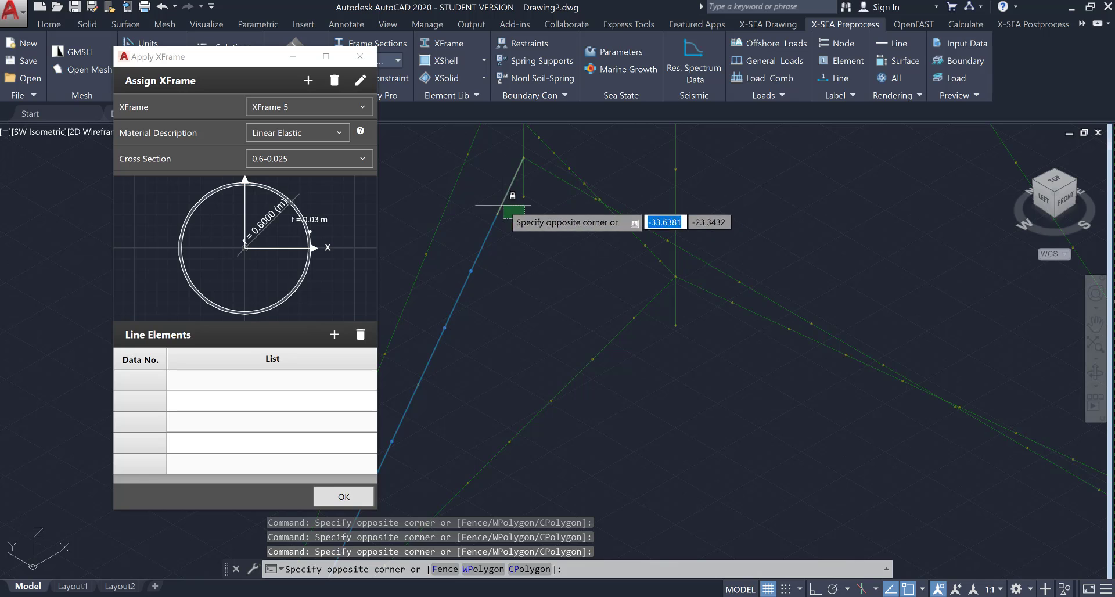
left_click(497, 203)
Add all segments of the horizontal base brace between the rear and right-hand corner legs, and assign the three selected braces to the 0.6-0.025 XFrame
left_click(557, 198)
left_click(545, 175)
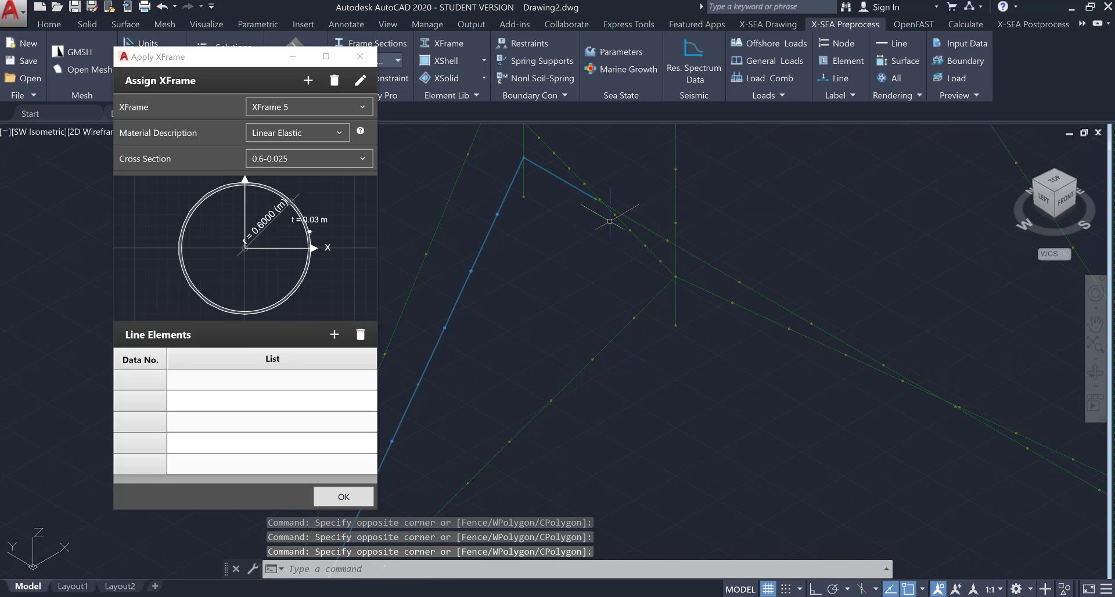
left_click(631, 218)
left_click(703, 262)
left_click(772, 301)
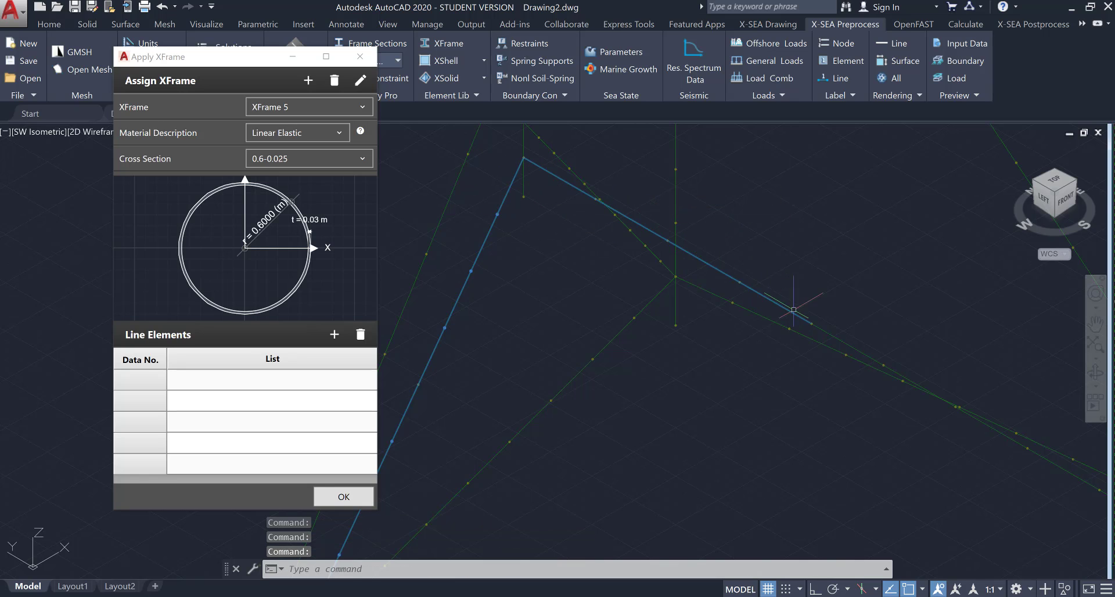
scroll(830, 333, "up", 2)
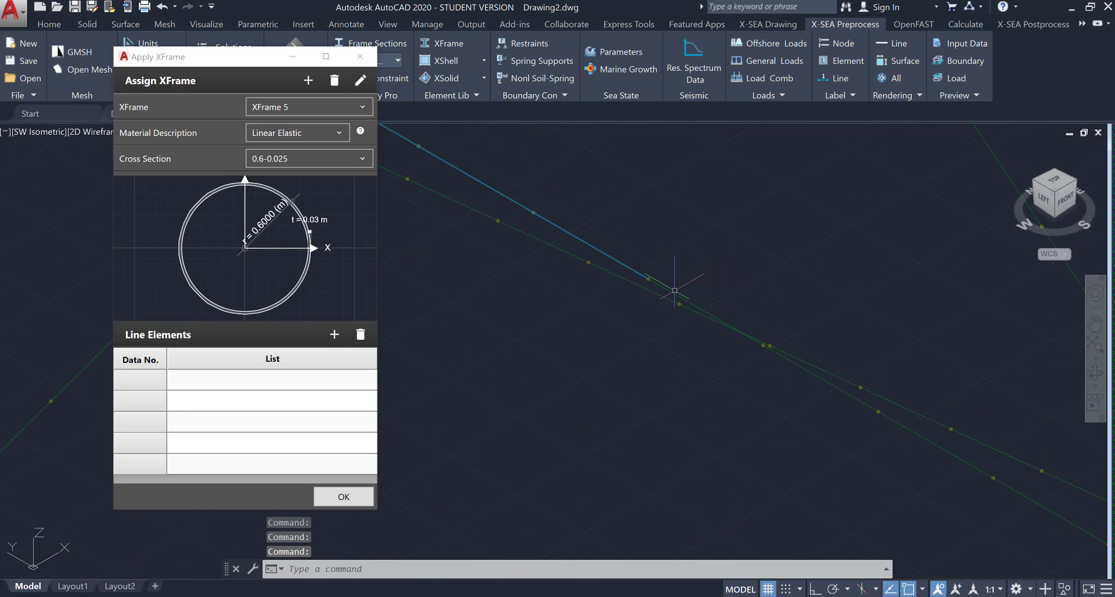
middle_click_drag(753, 308, 667, 237)
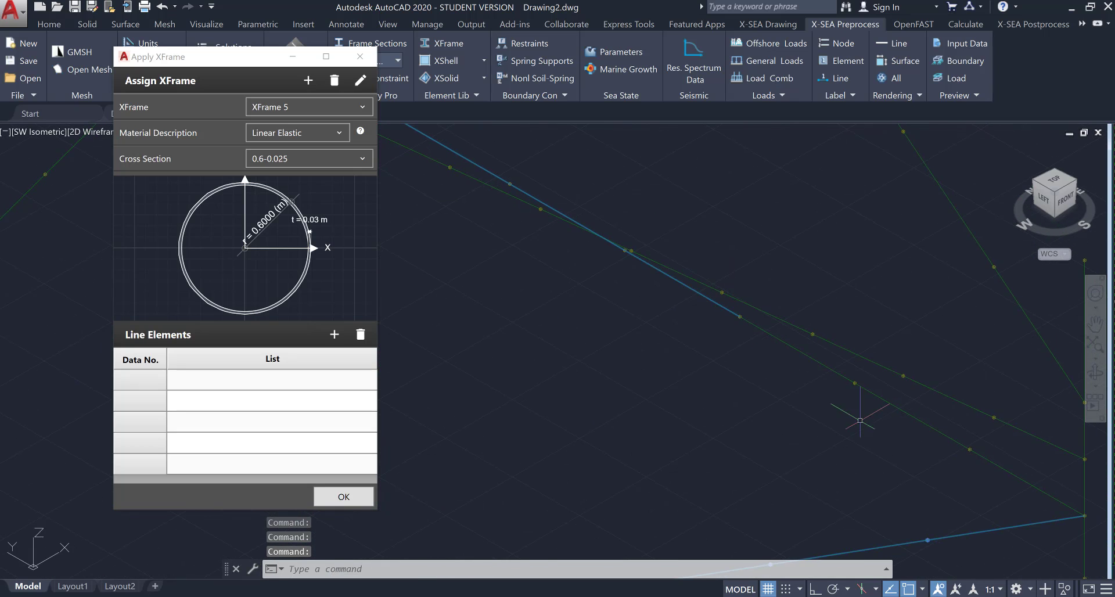
left_click(902, 443)
left_click(789, 380)
left_click(1002, 485)
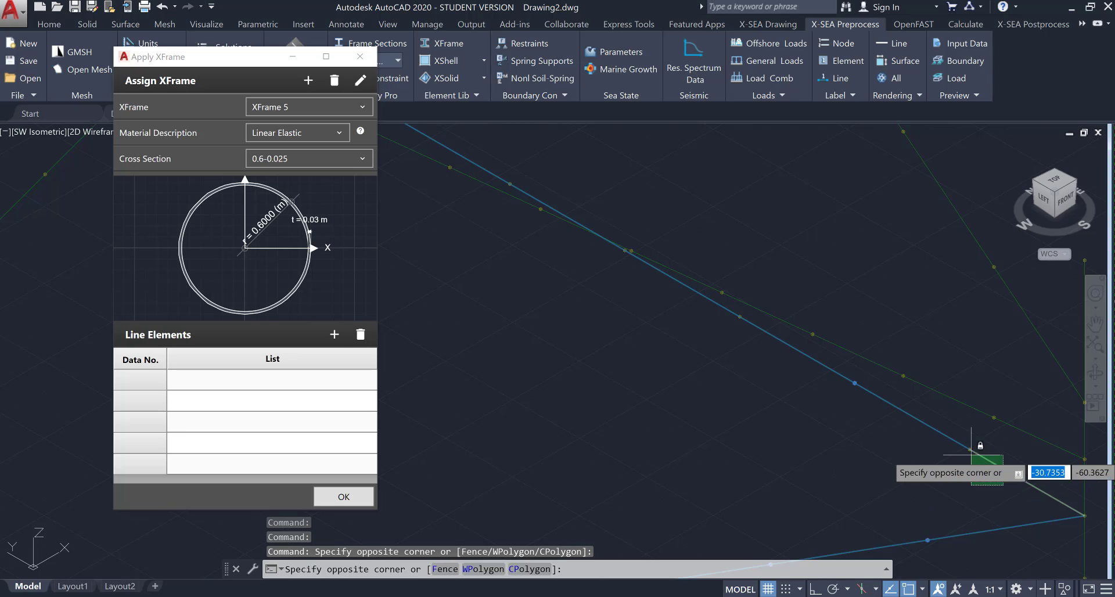
left_click(971, 448)
left_click(333, 335)
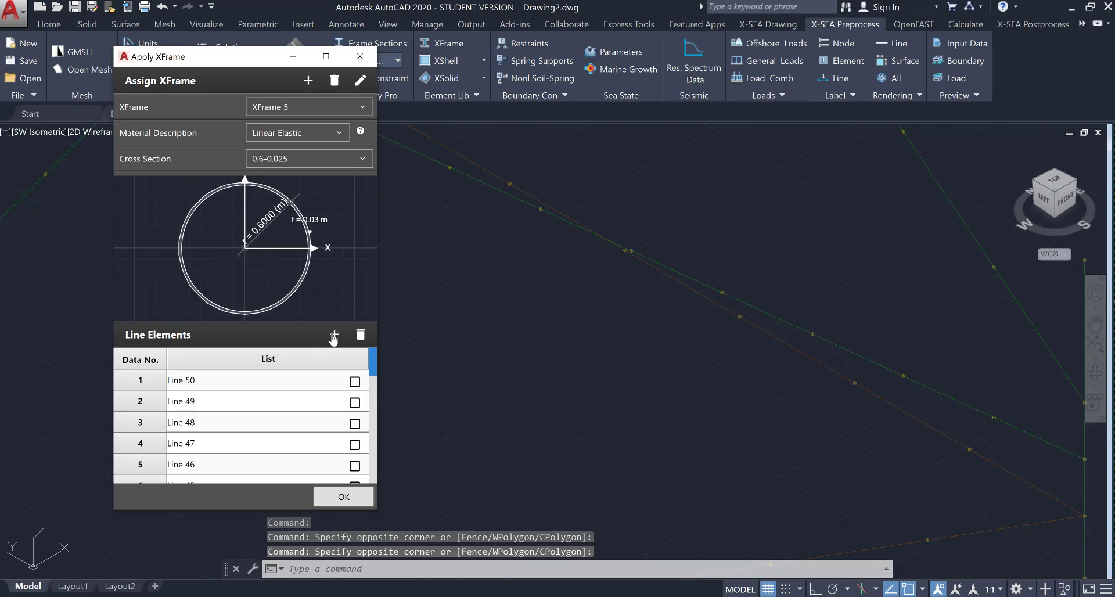
Create a sixth XFrame with the cone 1 cross section
left_click(309, 80)
left_click(288, 398)
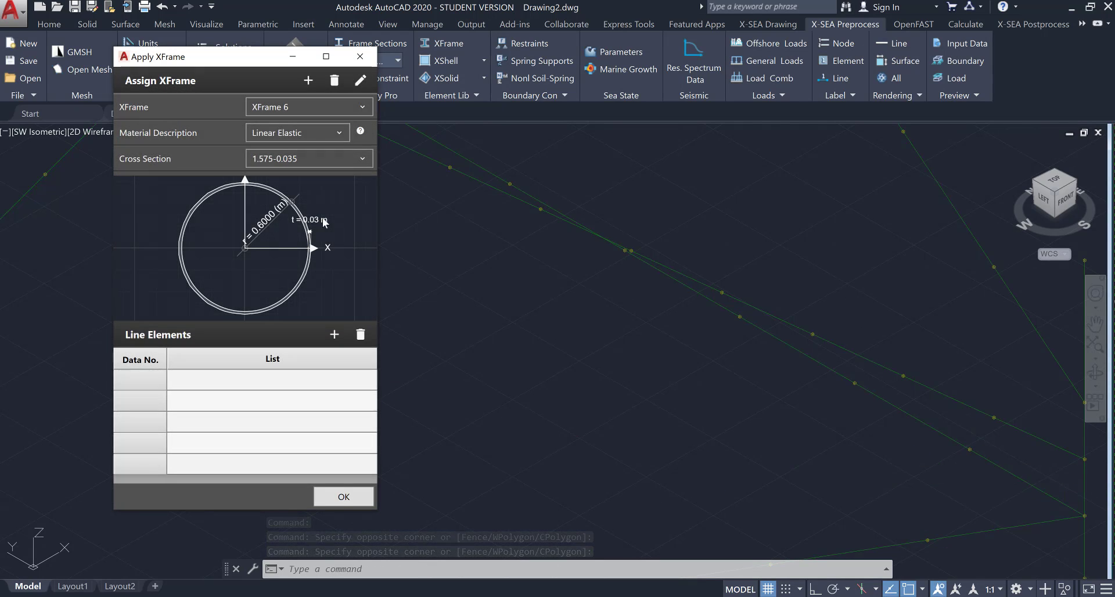
left_click(336, 164)
scroll(349, 253, "down", 2)
left_click(318, 256)
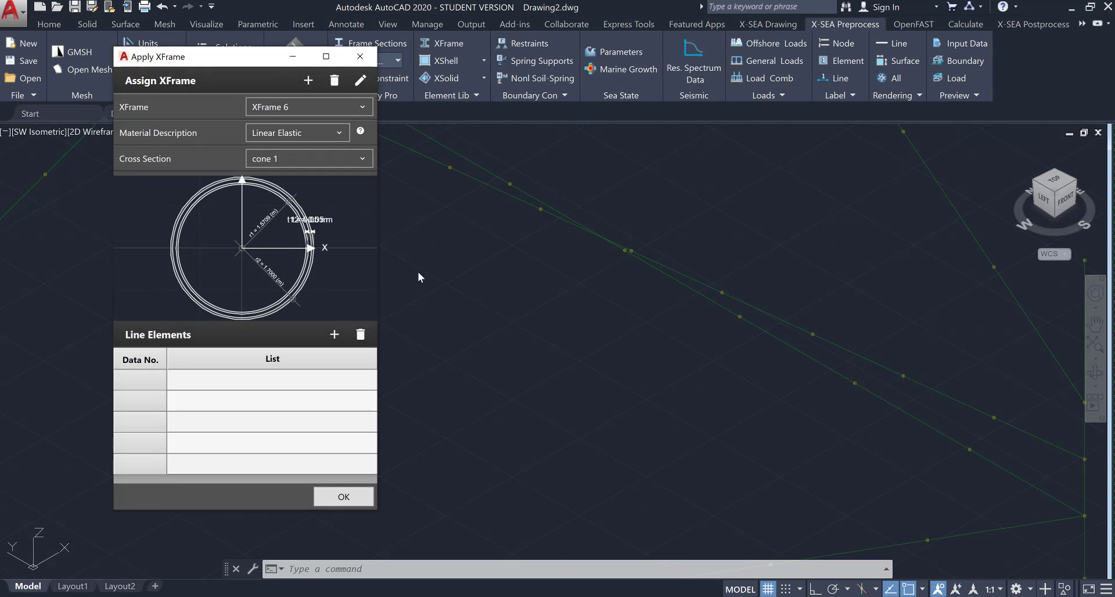
Assign the lowest segment of the central column to the cone 1 XFrame
middle_click_drag(418, 256, 718, 341)
scroll(585, 308, "down", 1)
middle_click_drag(573, 275, 612, 471)
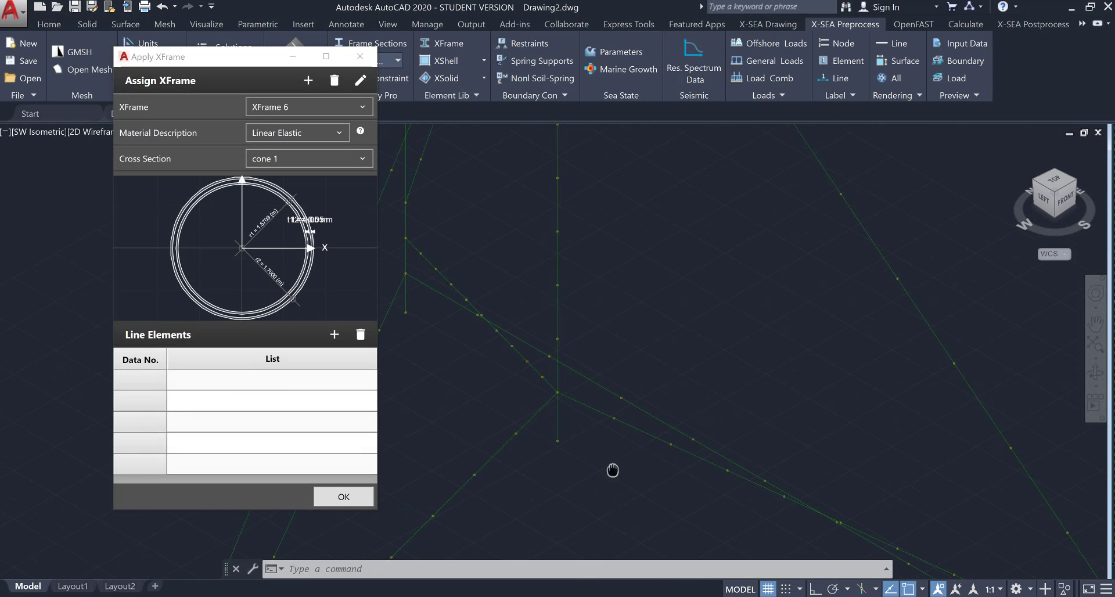
left_click(582, 453)
left_click(537, 427)
left_click(335, 337)
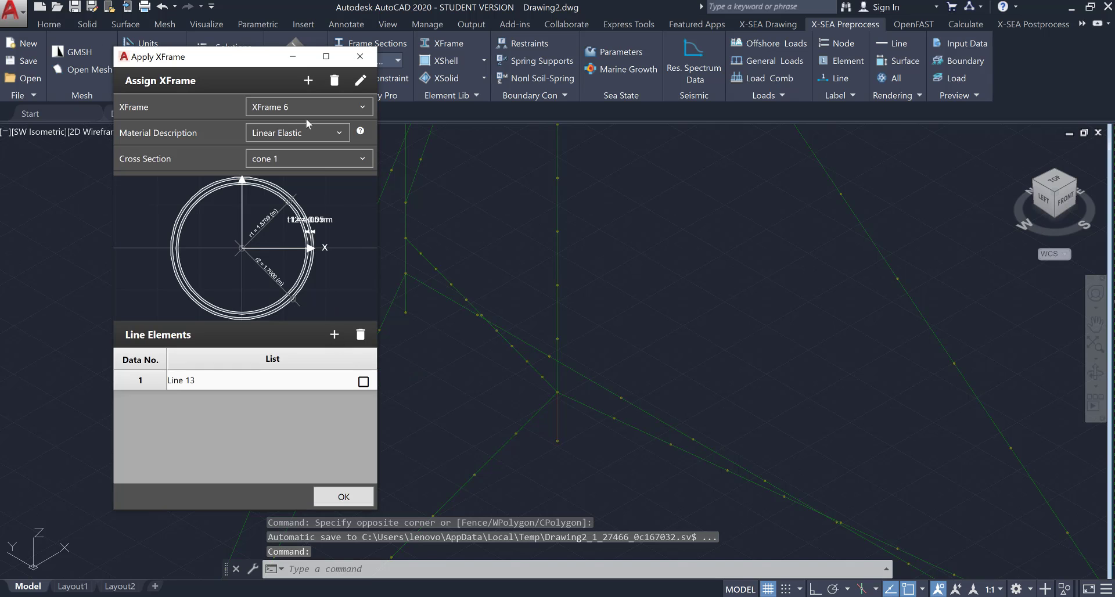
Create a seventh XFrame with the cone 2 cross section and assign the central column's second segment from the bottom to it
left_click(307, 80)
left_click(280, 400)
left_click(316, 165)
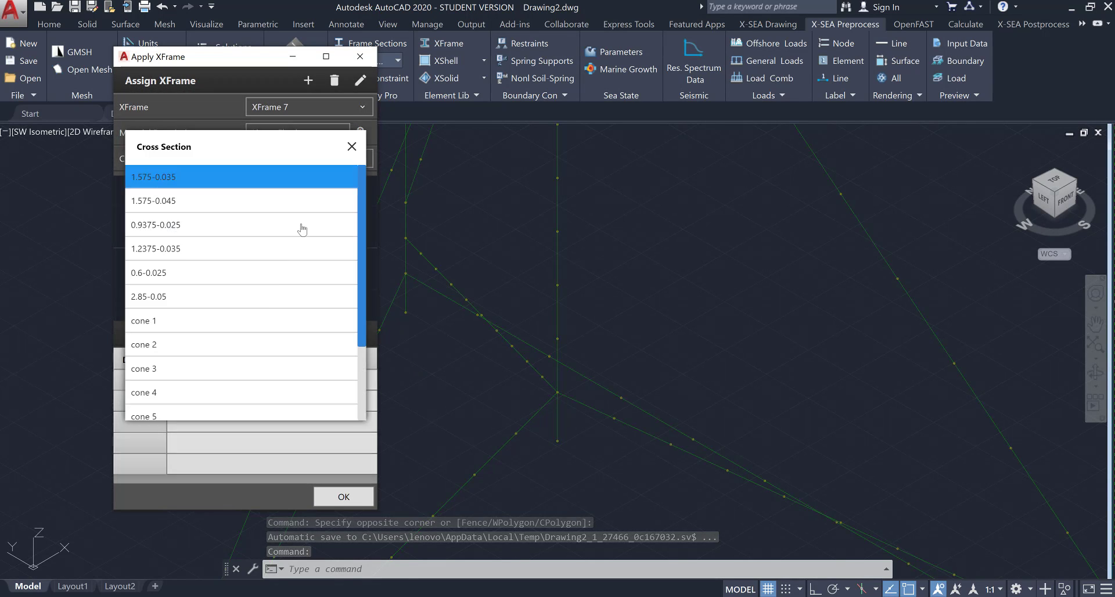
left_click(251, 356)
left_click(557, 376)
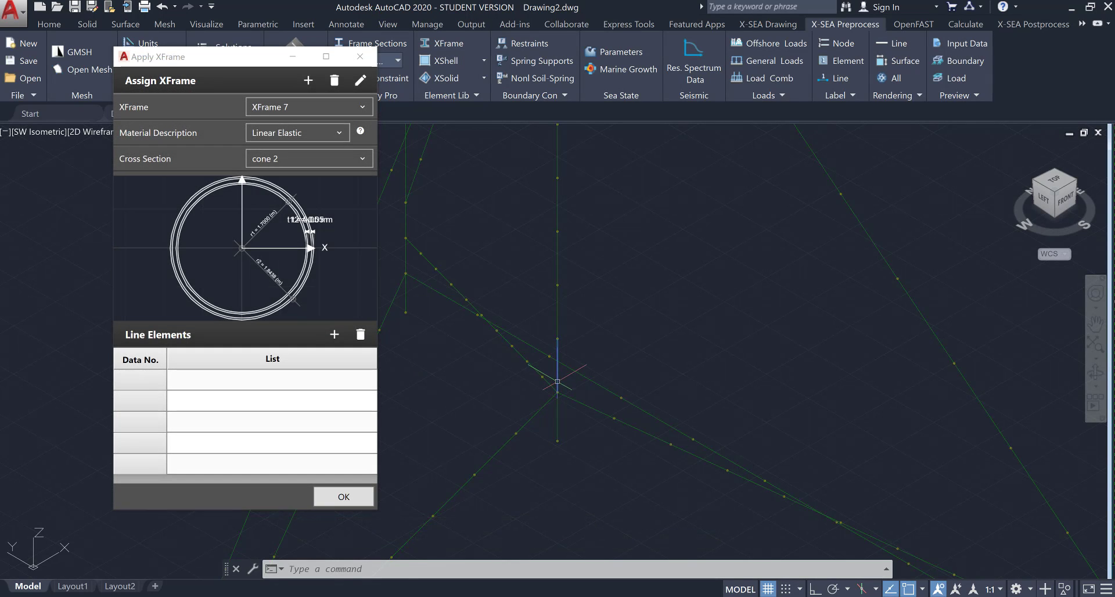
left_click(334, 335)
Create an eighth XFrame with the cone 3 cross section and assign the central column's third segment from the bottom to it
left_click(308, 80)
left_click(284, 400)
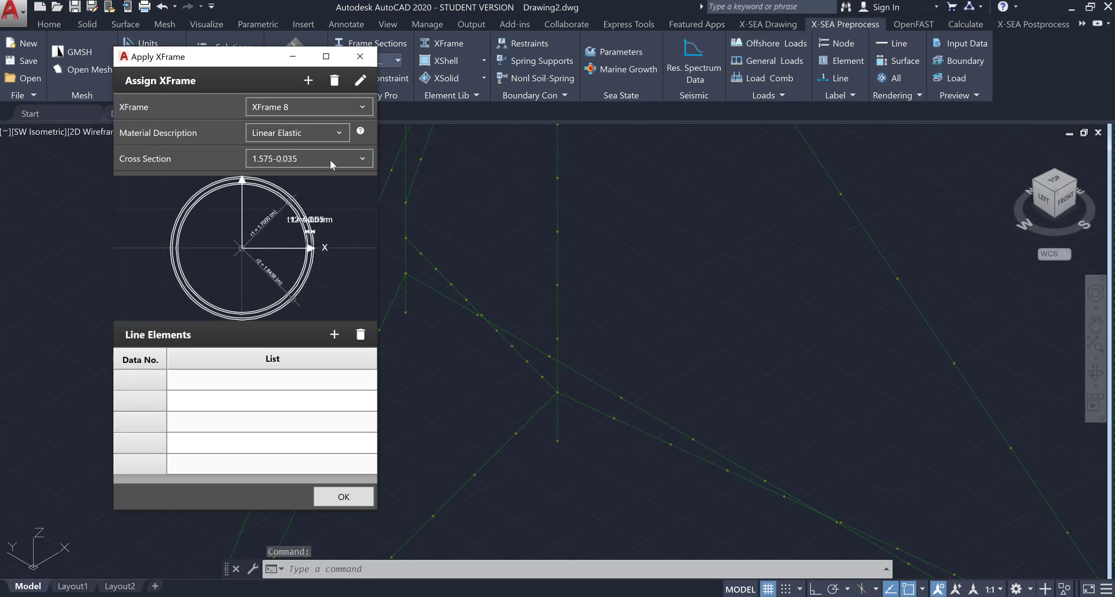
left_click(329, 159)
left_click(273, 365)
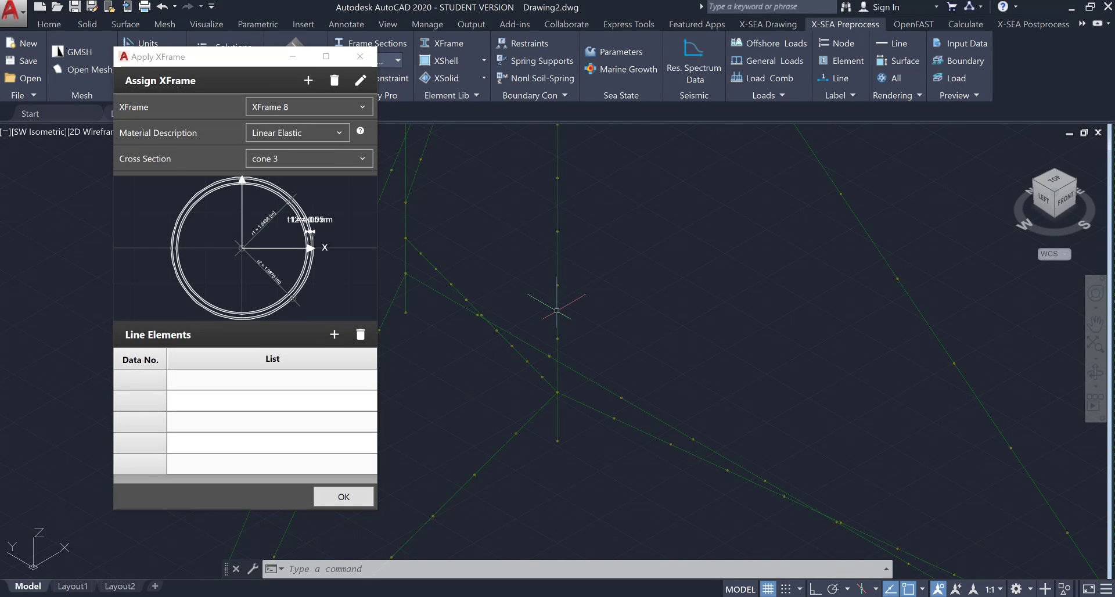
left_click(333, 334)
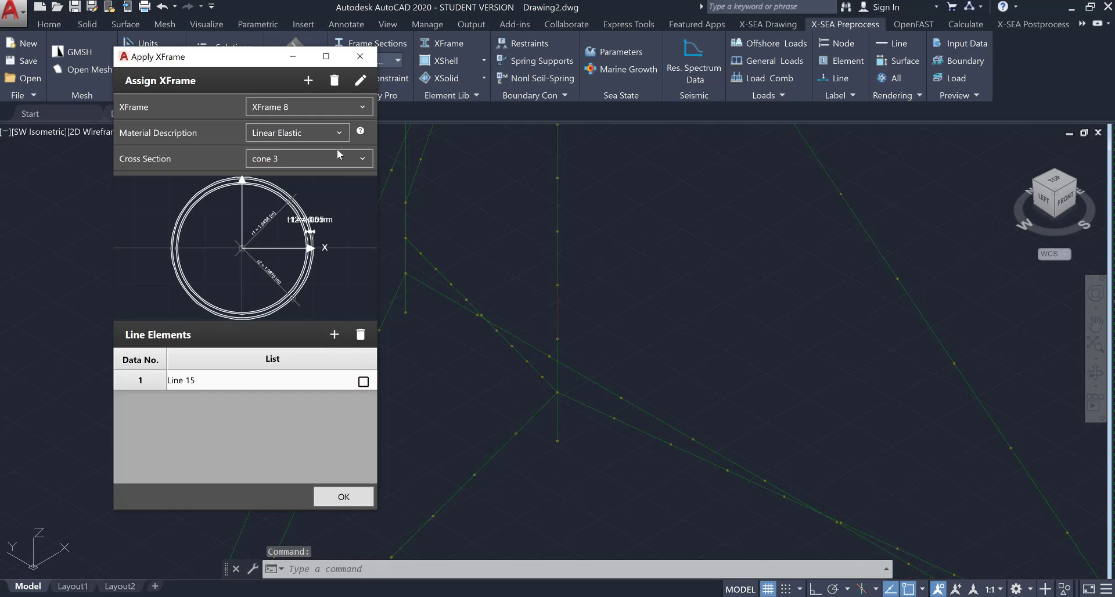
Create a ninth XFrame with the cone 4 cross section and assign the central column's fourth segment from the bottom to it
left_click(308, 80)
left_click(285, 400)
left_click(318, 162)
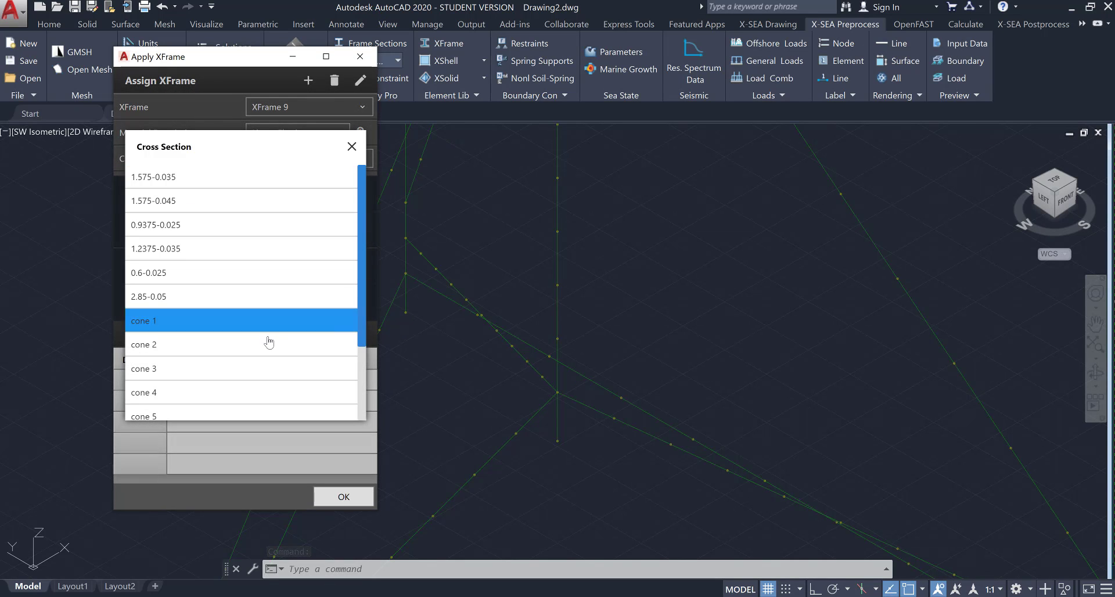
left_click(267, 322)
left_click(557, 253)
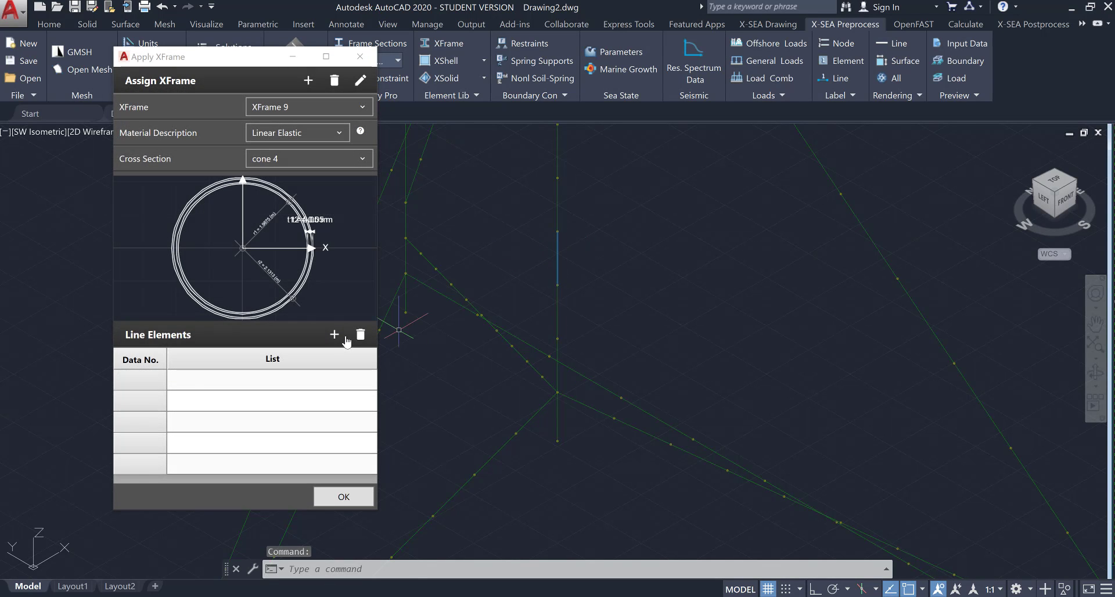
Create a tenth XFrame with the cone 5 cross section and assign the central column's fifth segment from the bottom to it
left_click(311, 84)
left_click(286, 398)
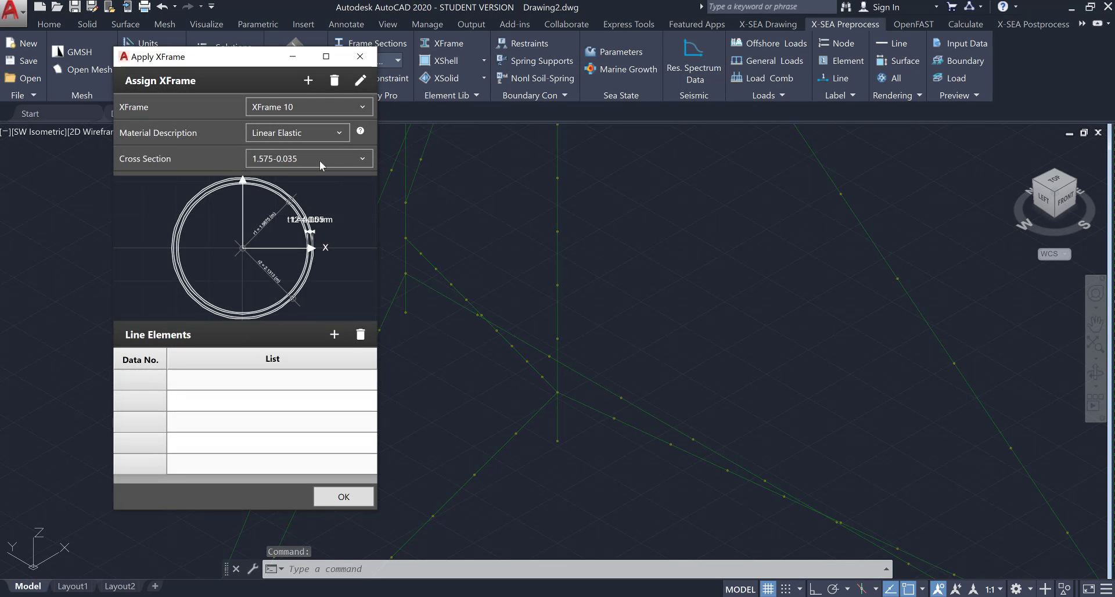
left_click(319, 160)
left_click(243, 414)
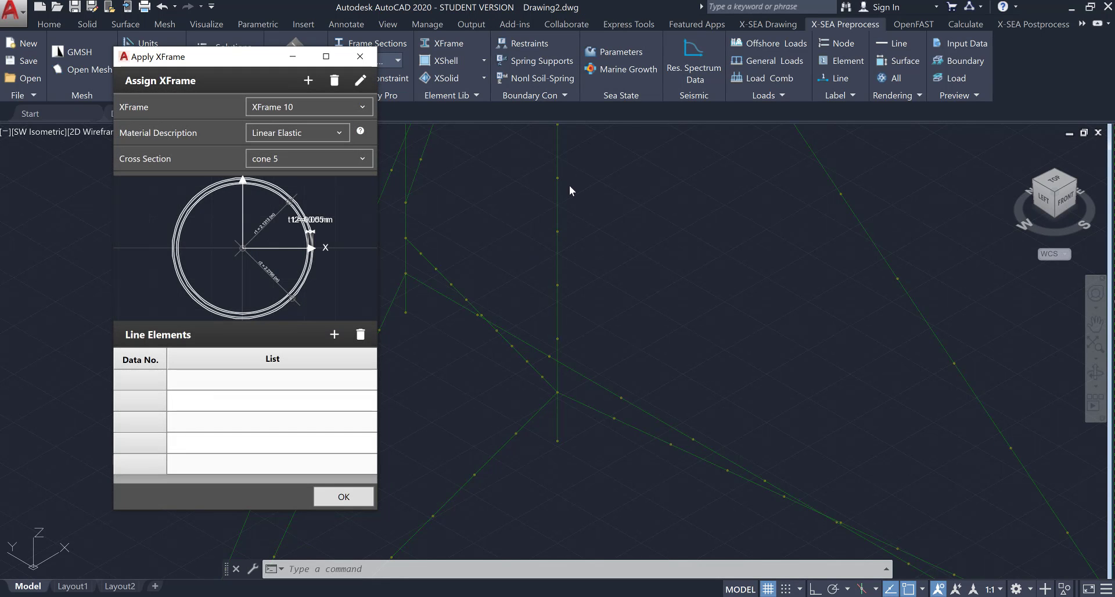
left_click(451, 285)
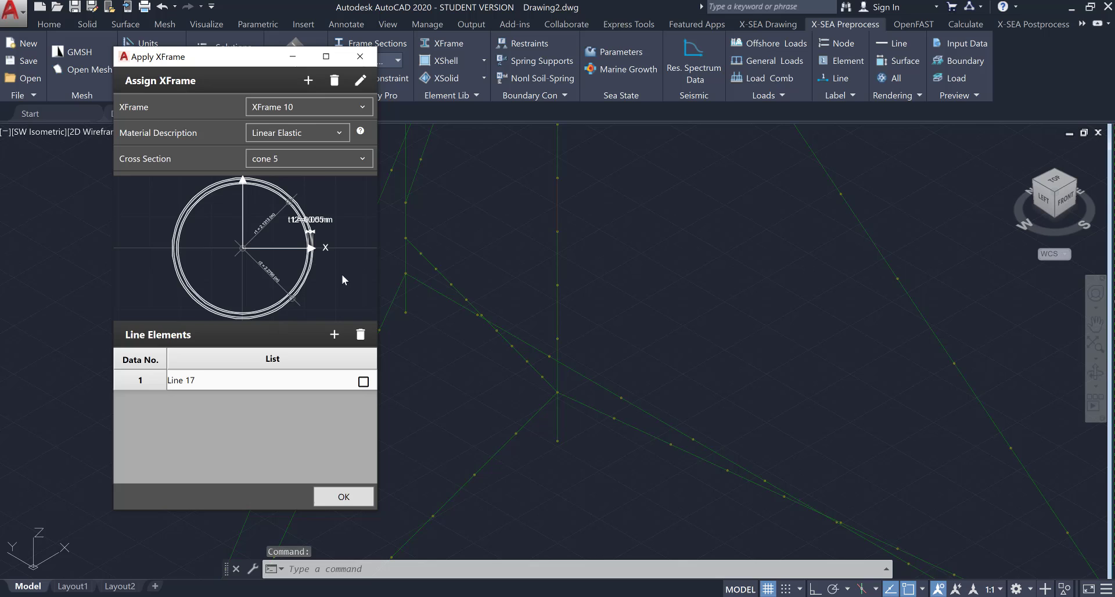
Create an eleventh XFrame with the cone 6 cross section and assign the central column's sixth segment from the bottom to it
left_click(308, 81)
left_click(280, 398)
left_click(313, 161)
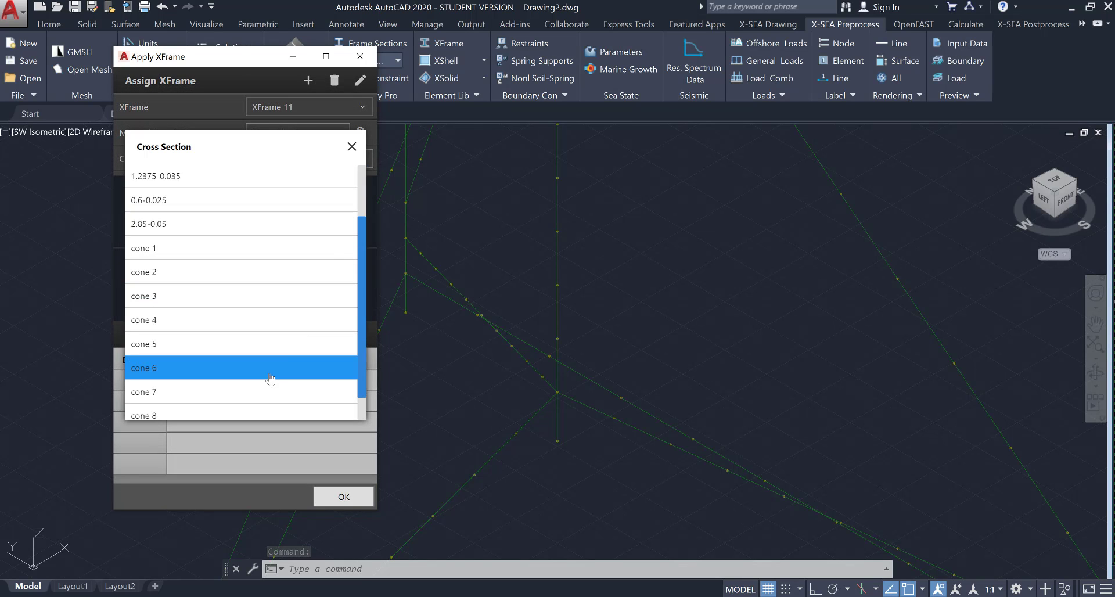
left_click(270, 378)
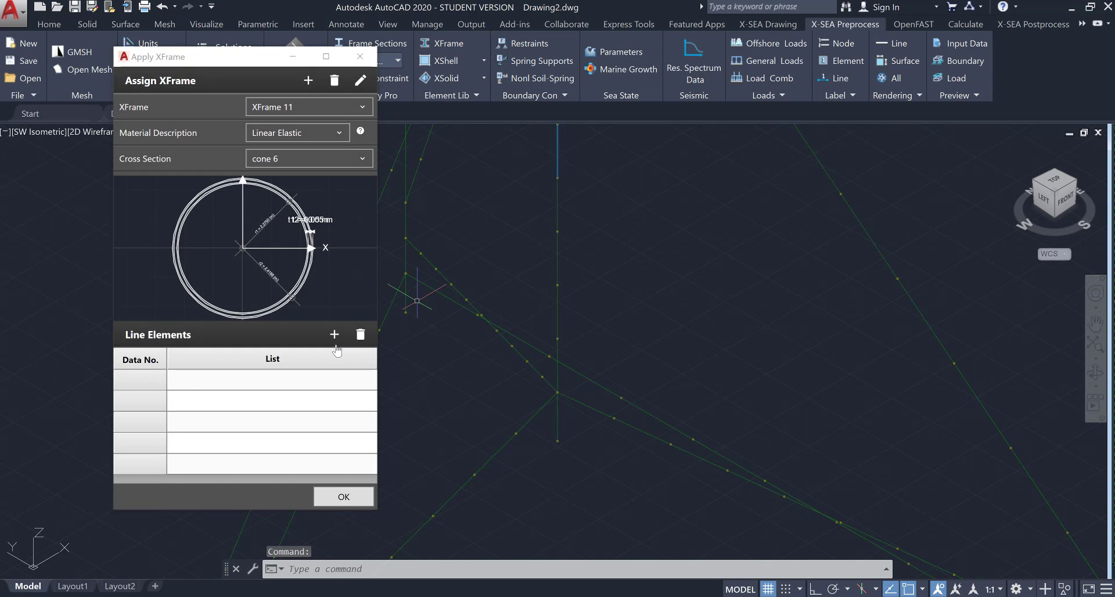
left_click(335, 338)
Create a twelfth XFrame with the cone 7 cross section and assign the central column's seventh segment from the bottom to it
left_click(309, 80)
left_click(280, 398)
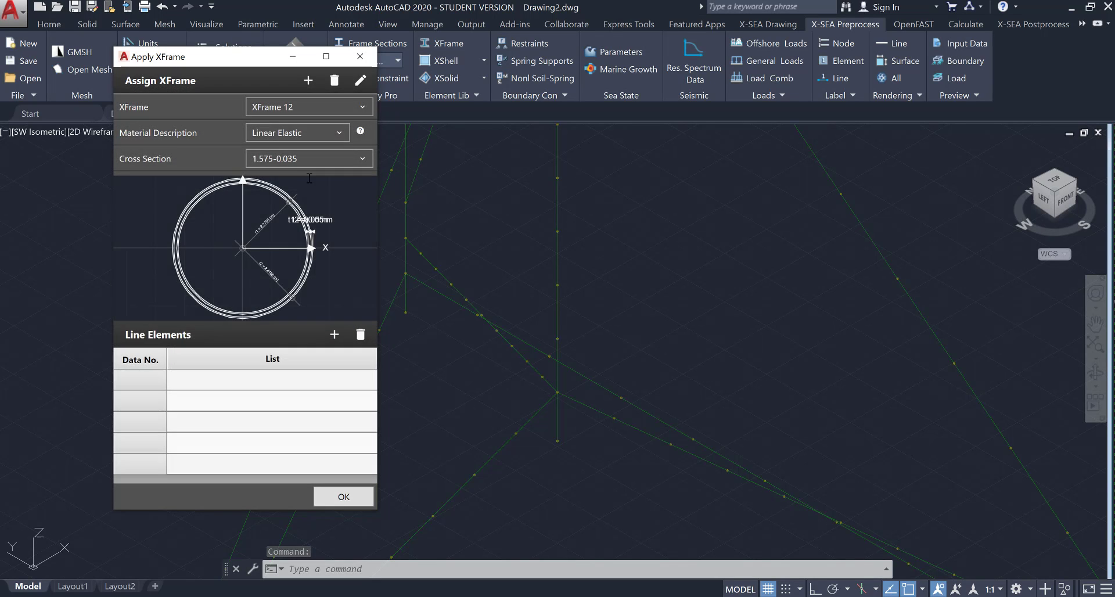
left_click(314, 158)
left_click(259, 392)
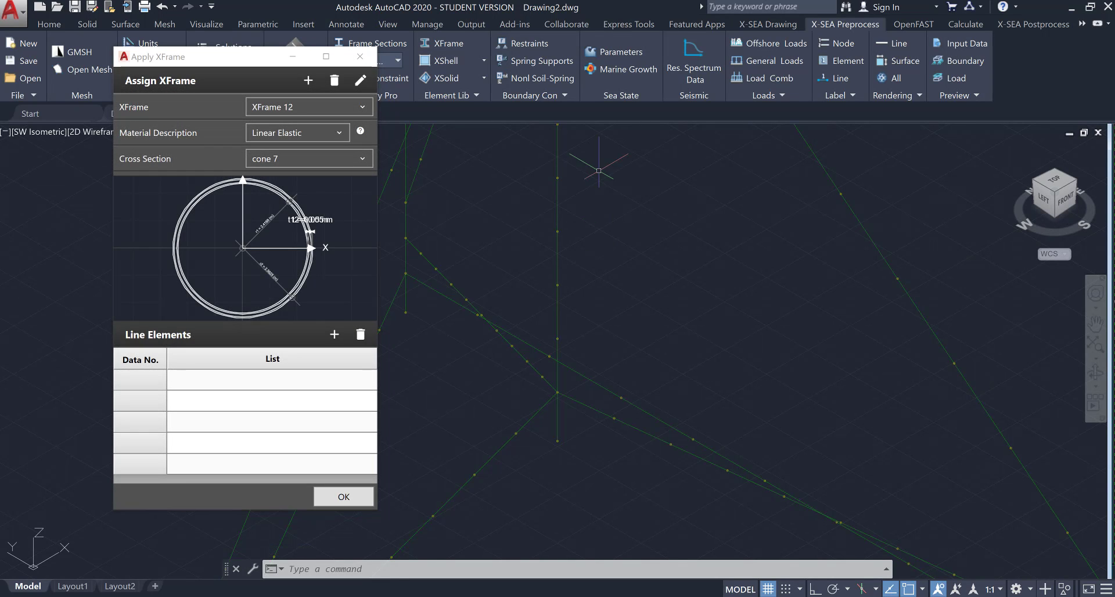
left_click(333, 335)
Create a thirteenth XFrame with the cone 8 cross section and assign the central column's eighth segment from the bottom to it
left_click(308, 80)
key("Return")
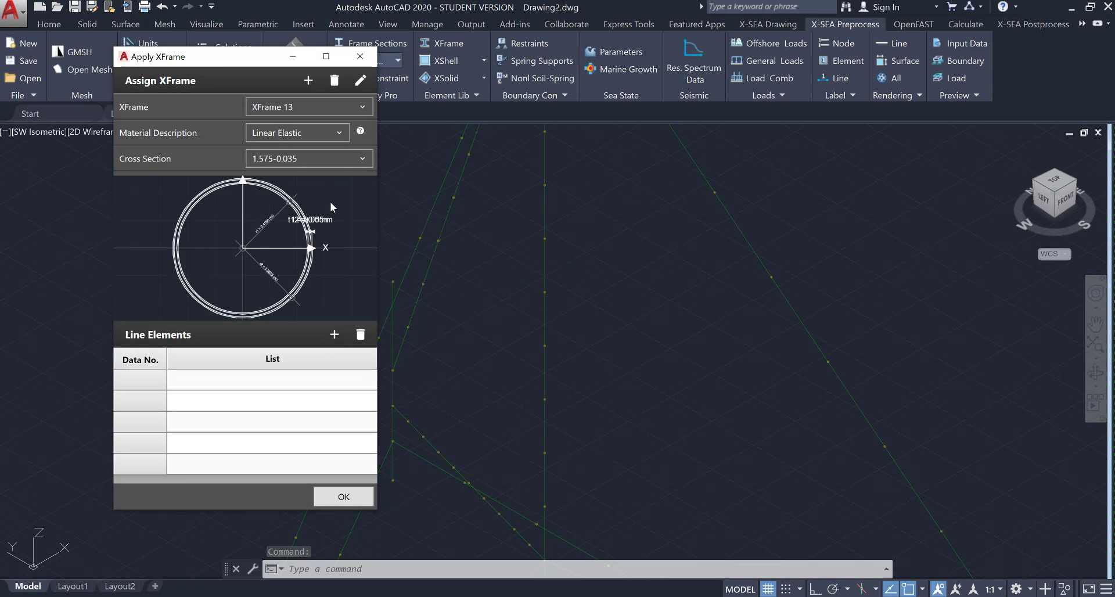
left_click(337, 159)
left_click(311, 393)
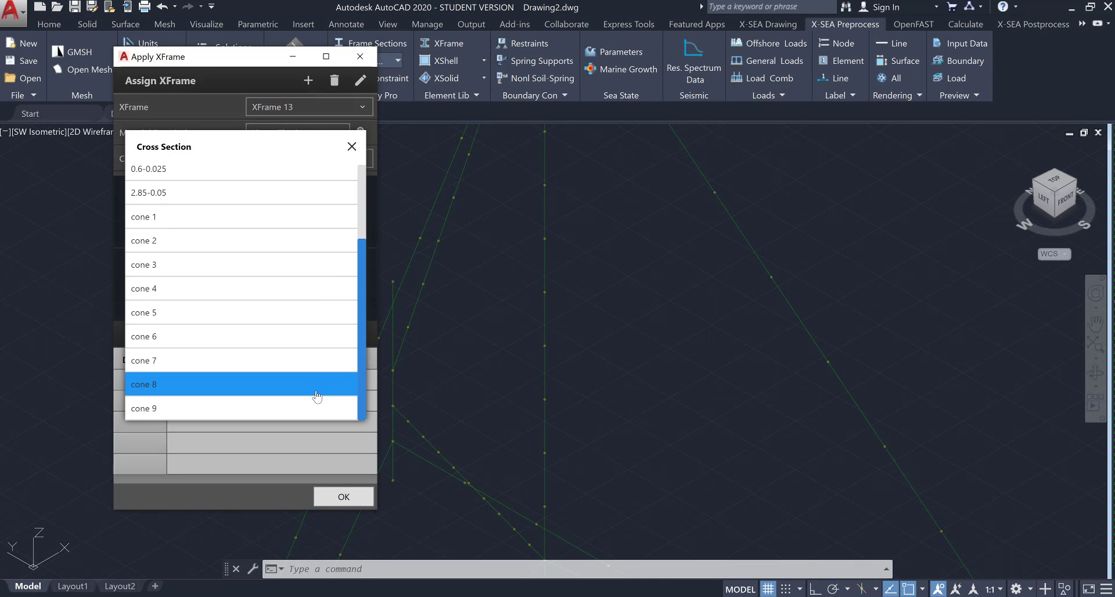
Create a fourteenth XFrame with the cone 9 cross section and assign the central column's ninth segment from the bottom to it
left_click(308, 80)
left_click(280, 402)
left_click(346, 159)
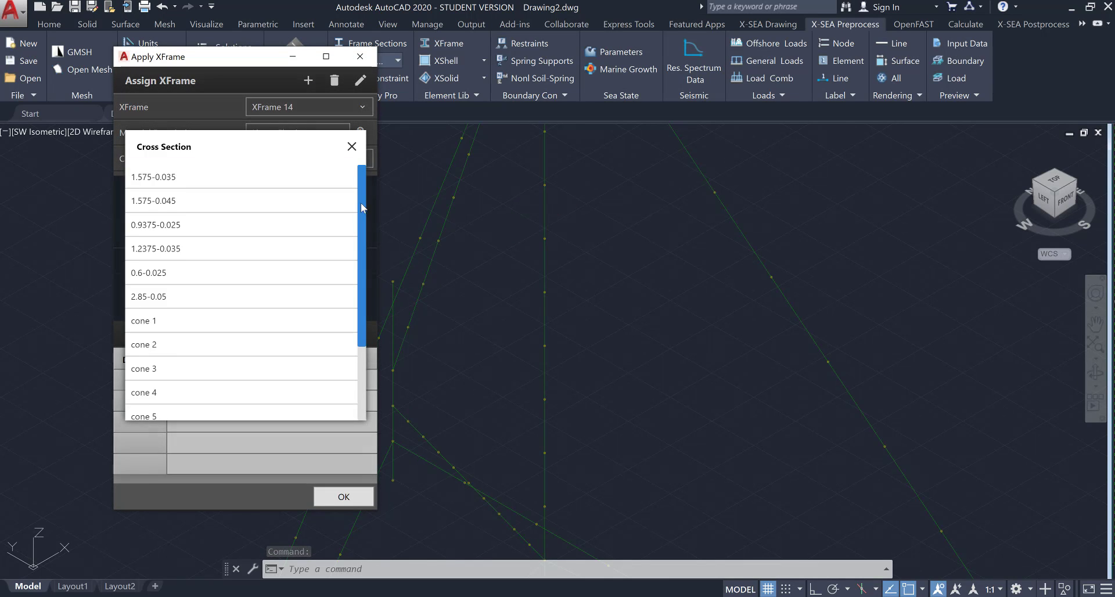
scroll(348, 290, "down", 3)
left_click(319, 407)
middle_click_drag(588, 188, 575, 213)
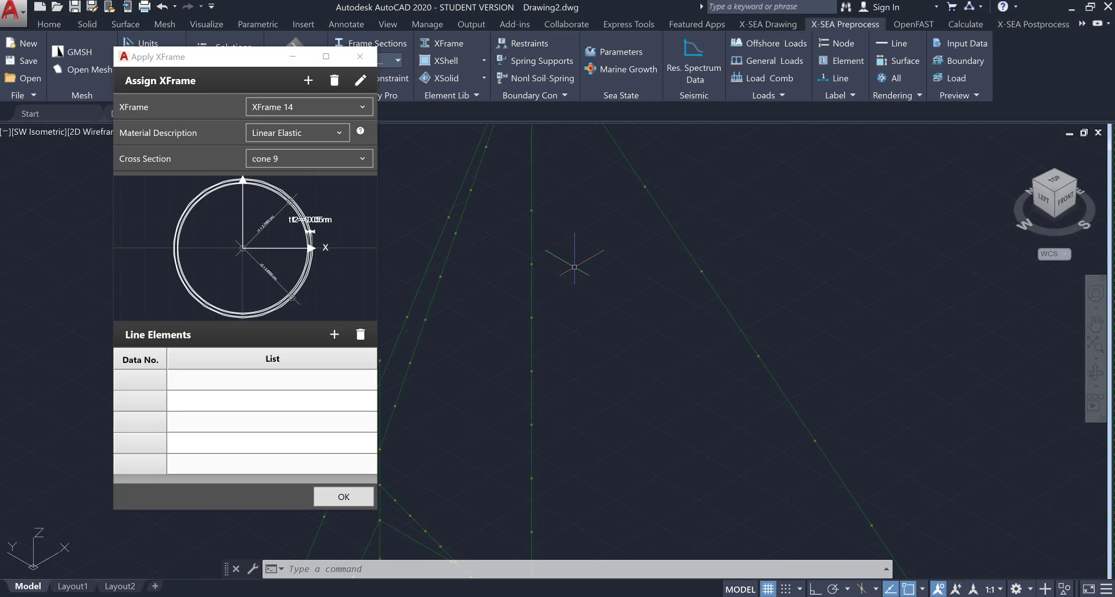
left_click(342, 345)
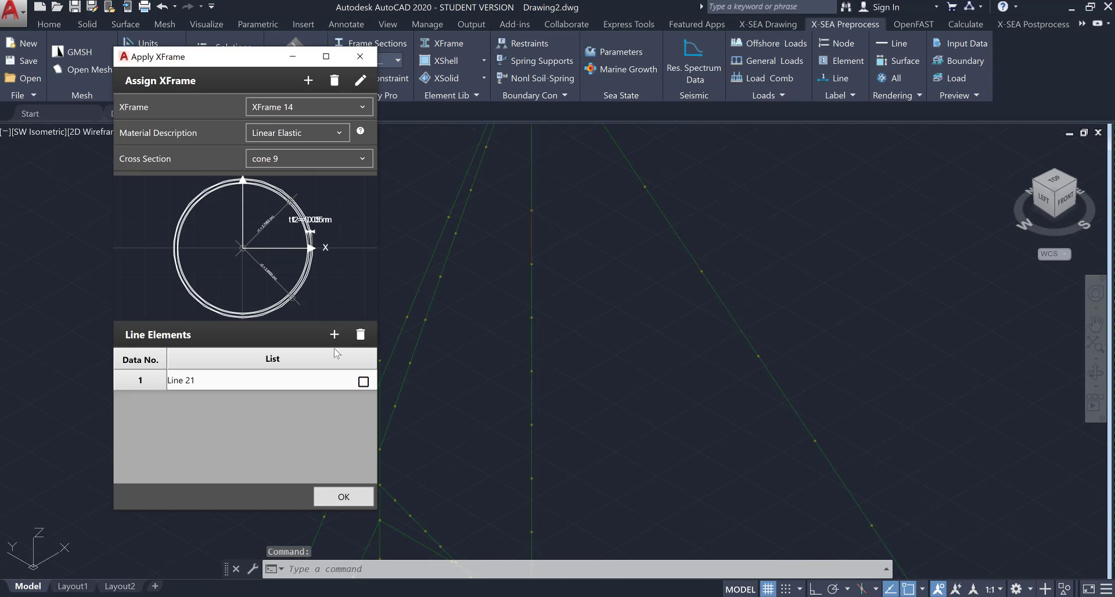
Create a fifteenth XFrame with the 2.85-0.05 cross section and assign the two uppermost segments of the central column to it
left_click(308, 80)
left_click(287, 404)
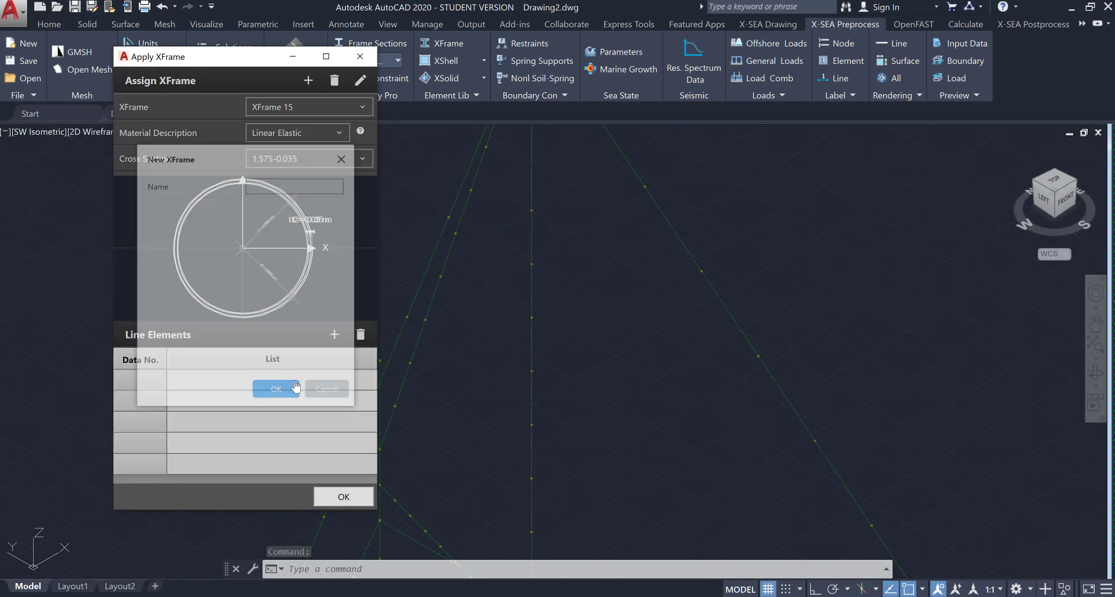
left_click(331, 163)
left_click(286, 292)
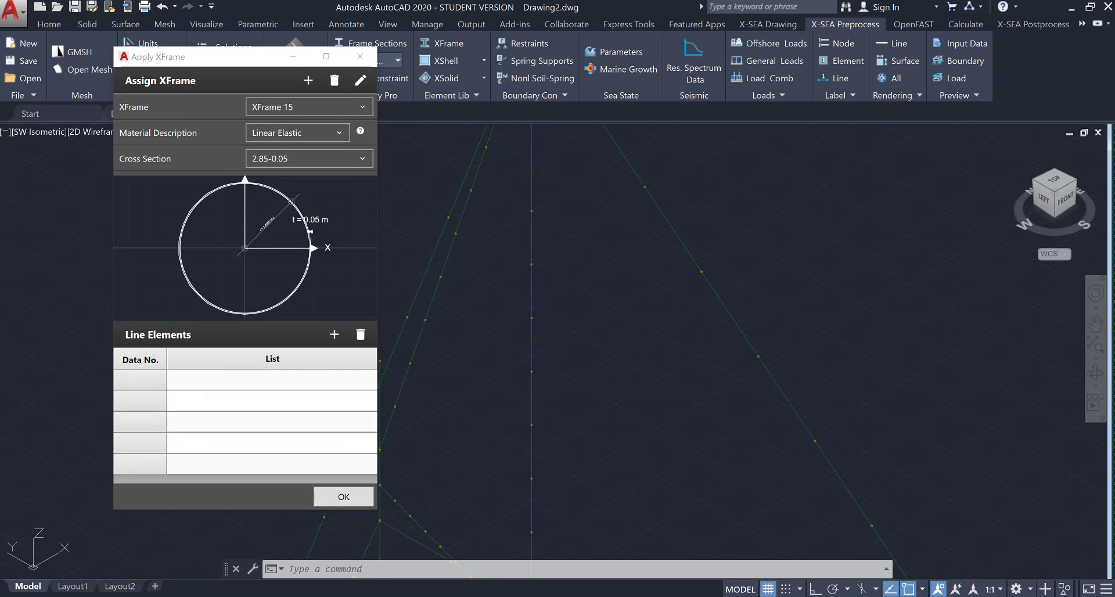
left_click(559, 314)
left_click(522, 277)
middle_click_drag(600, 166, 622, 248)
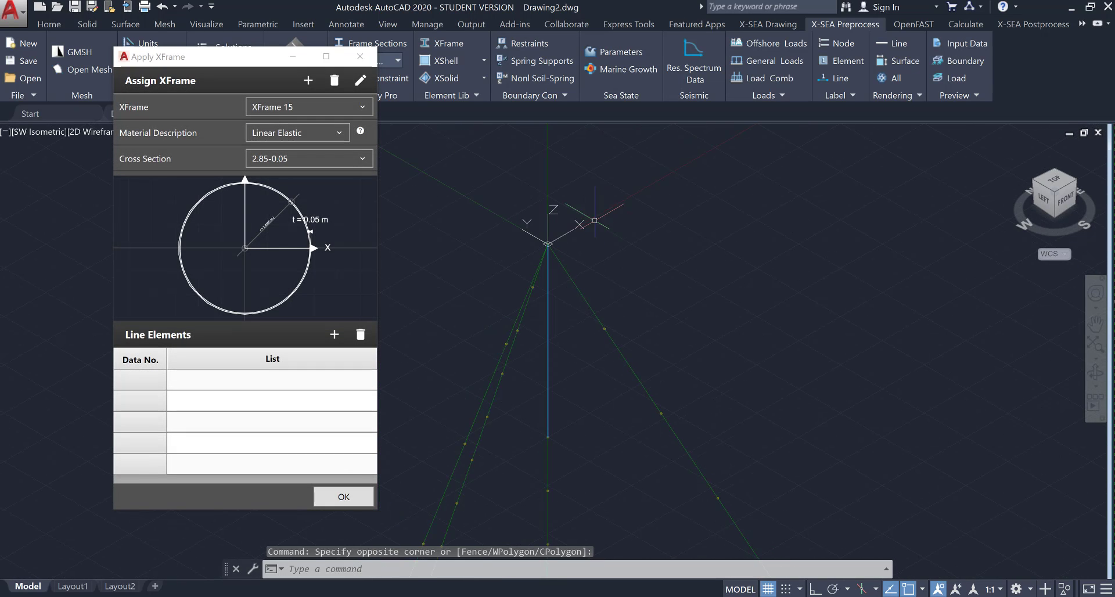
left_click(567, 208)
left_click(530, 168)
left_click(333, 335)
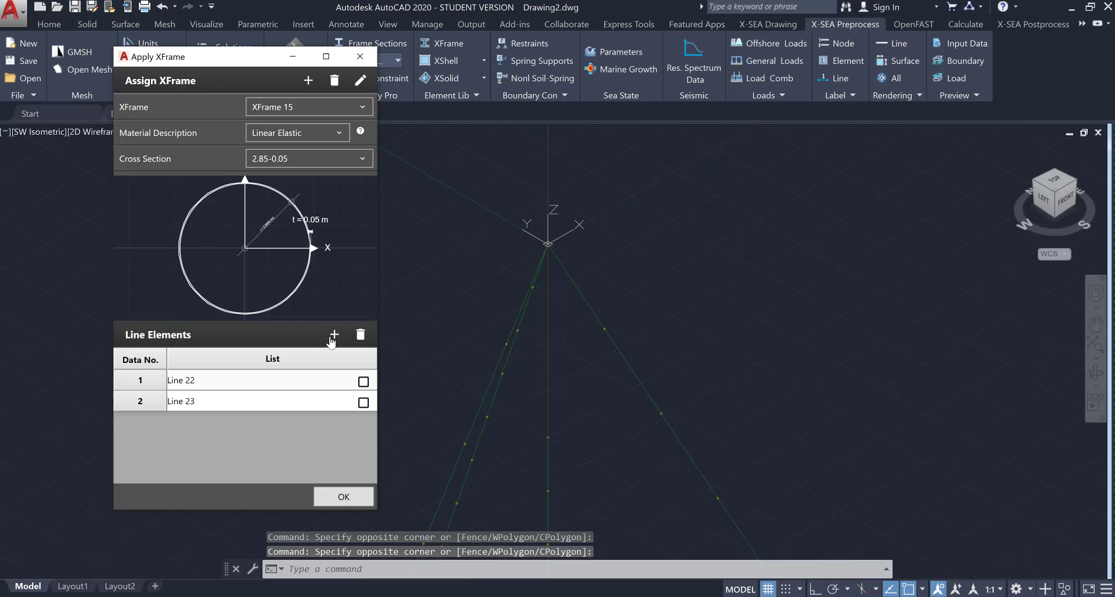
Close the XFrame assignment dialog and restore the SW Isometric view of the whole tripod
left_click(359, 57)
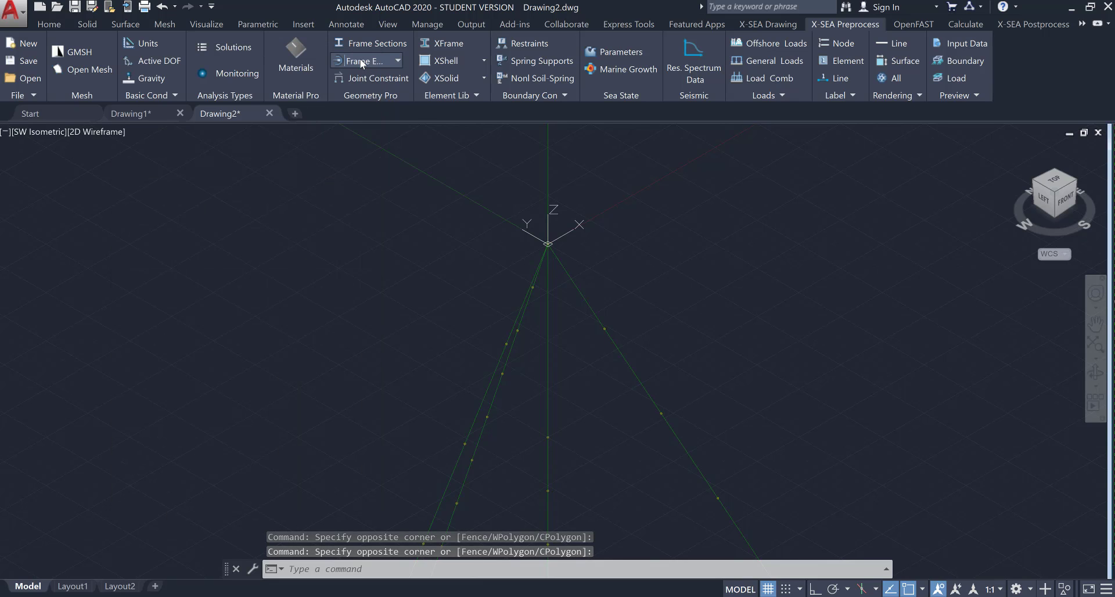
left_click(51, 133)
left_click(105, 239)
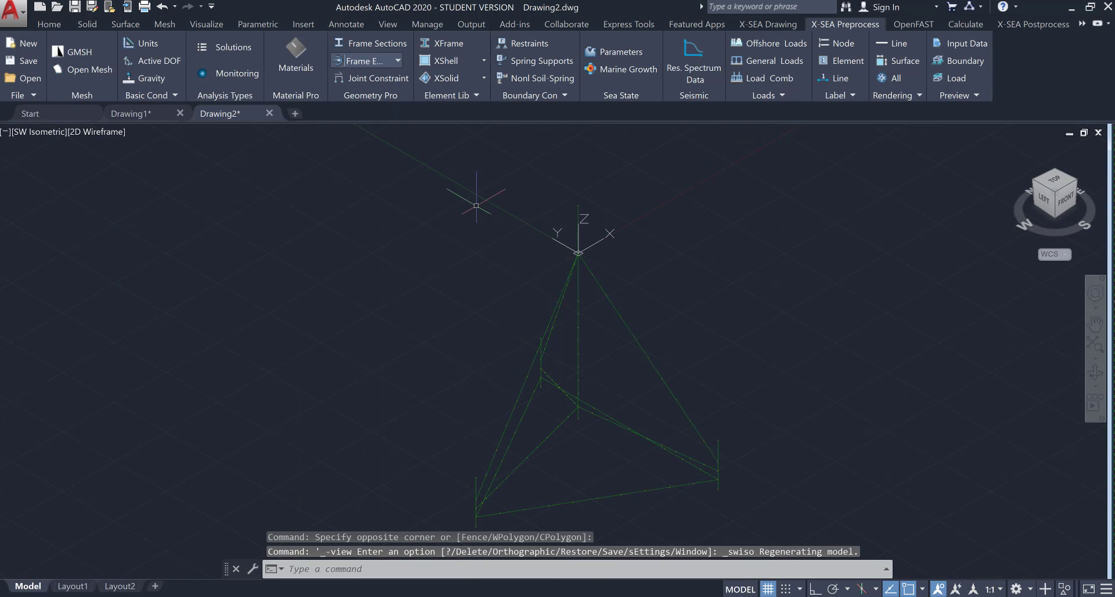
Render the tripod's line sections in the Realistic visual style to inspect them, and turn the section rendering off
left_click(900, 46)
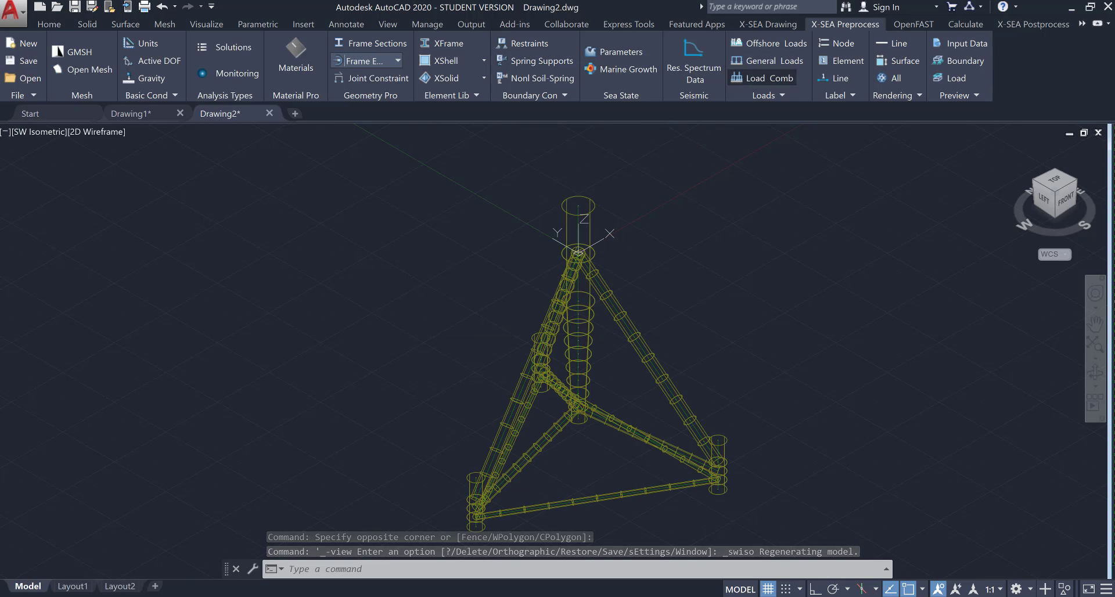
left_click(93, 132)
left_click(122, 201)
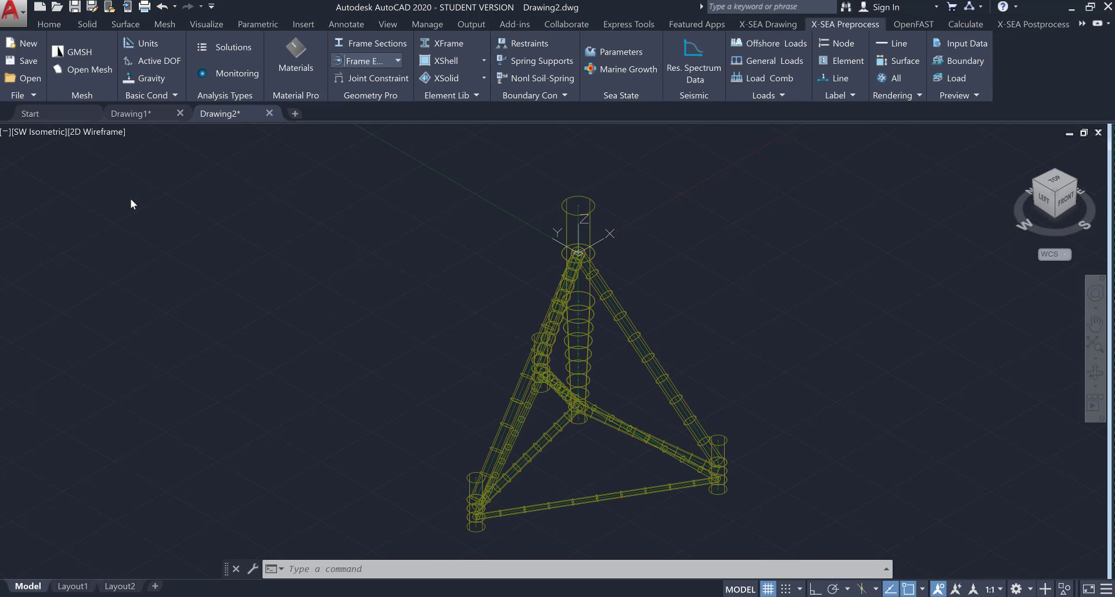
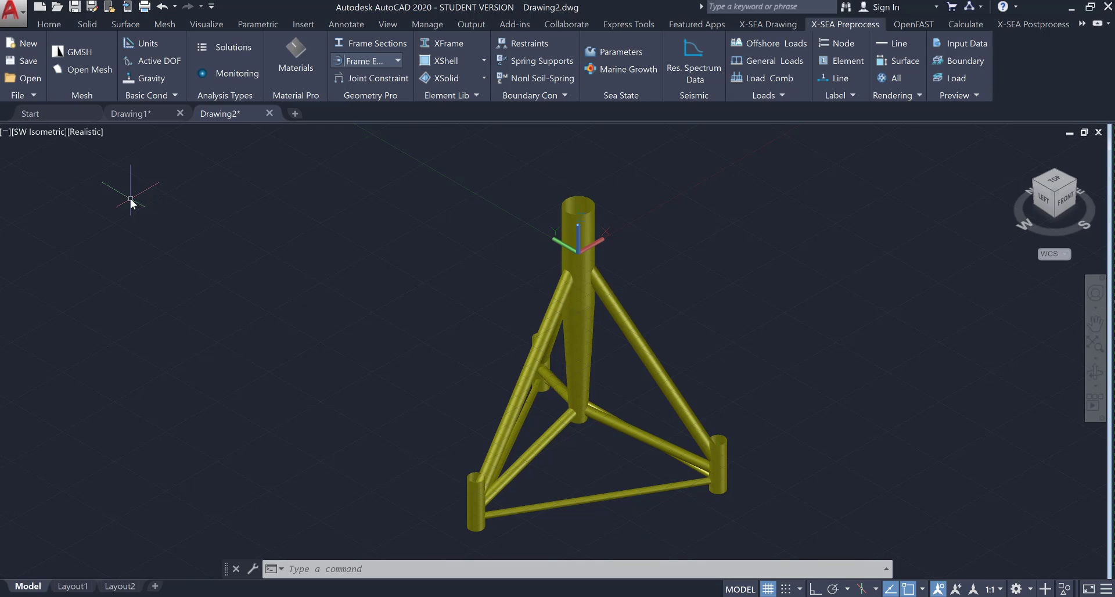
left_click(880, 45)
Enable all six constraints, U, V, W, Θx, Θy and Θz, in Restraints 1
left_click(535, 49)
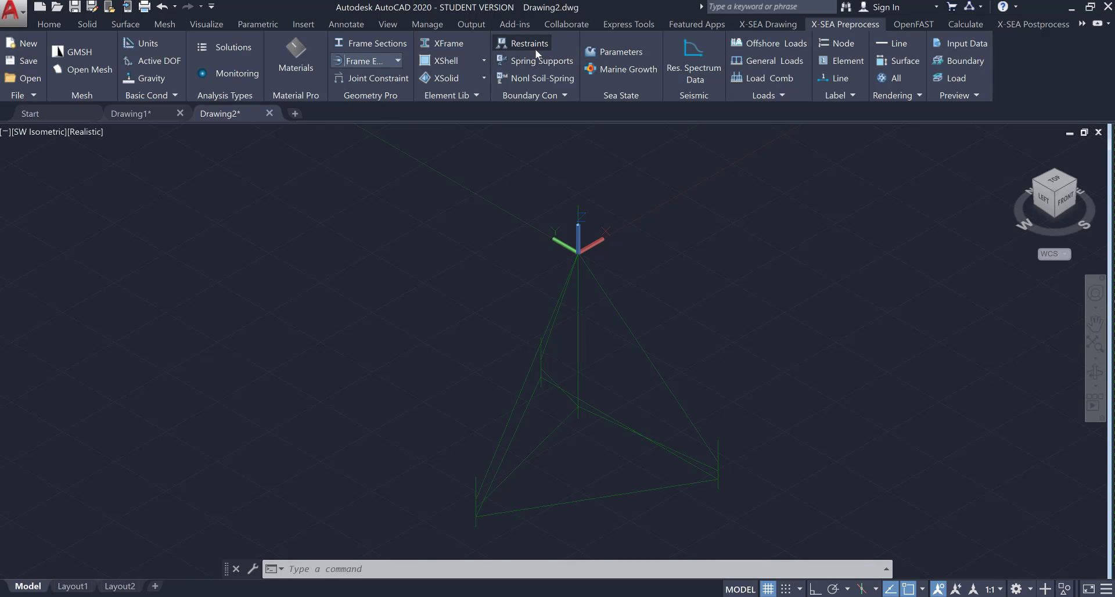
left_click(361, 165)
left_click(362, 193)
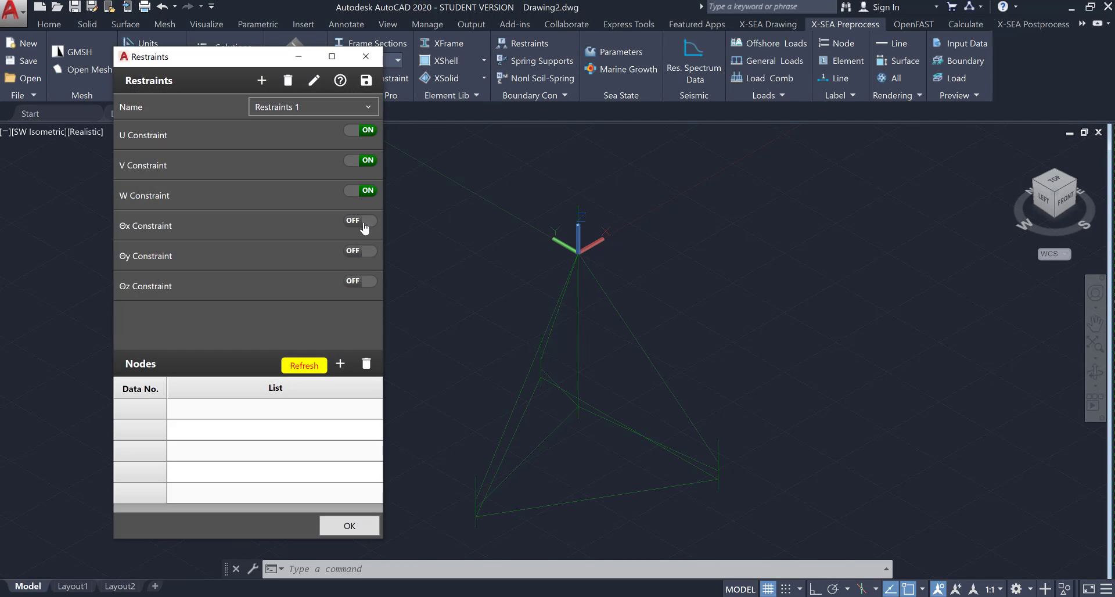
left_click(361, 225)
left_click(362, 255)
left_click(362, 287)
Assign Restraints 1 to the bottom ends of the three vertical legs, and restore the SW Isometric view
middle_click_drag(495, 370, 541, 283)
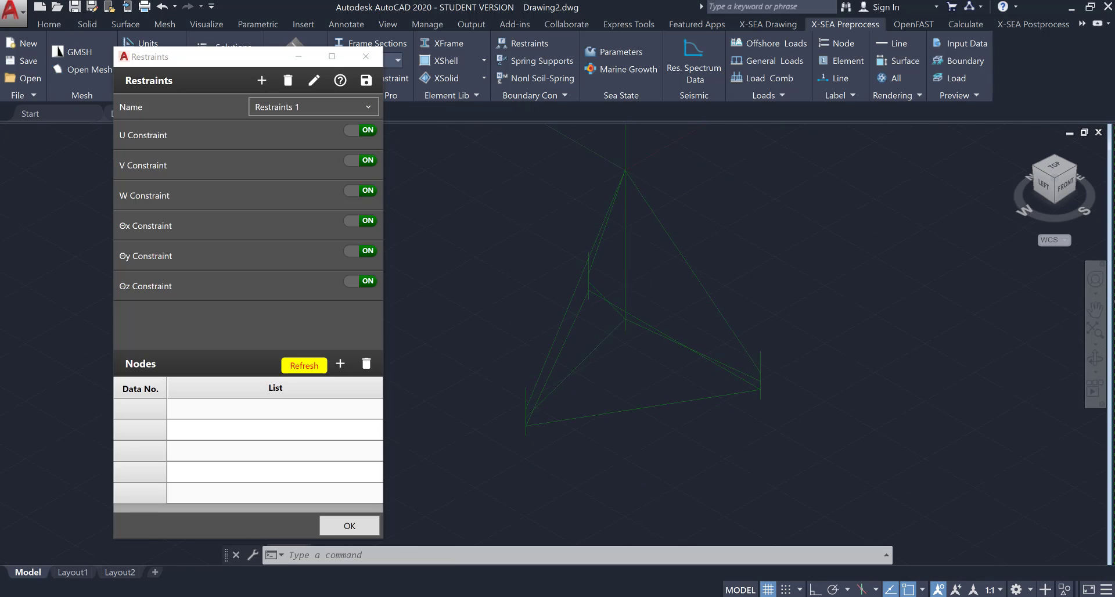
scroll(591, 301, "up", 3)
left_click(582, 287)
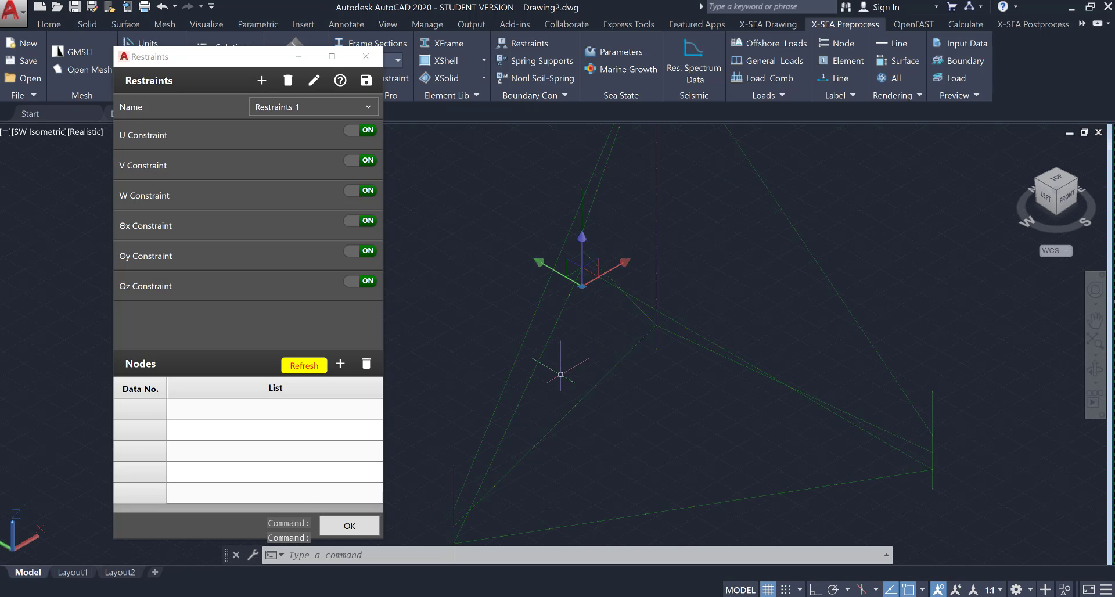
middle_click_drag(549, 394, 606, 321)
left_click(544, 495)
left_click(493, 487)
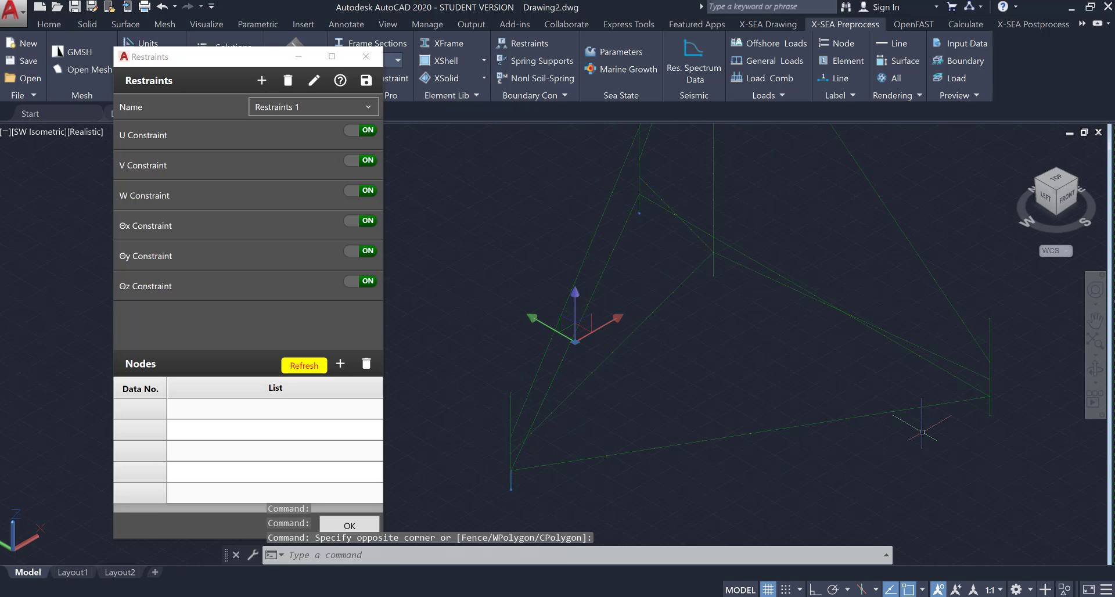
left_click(997, 424)
left_click(974, 407)
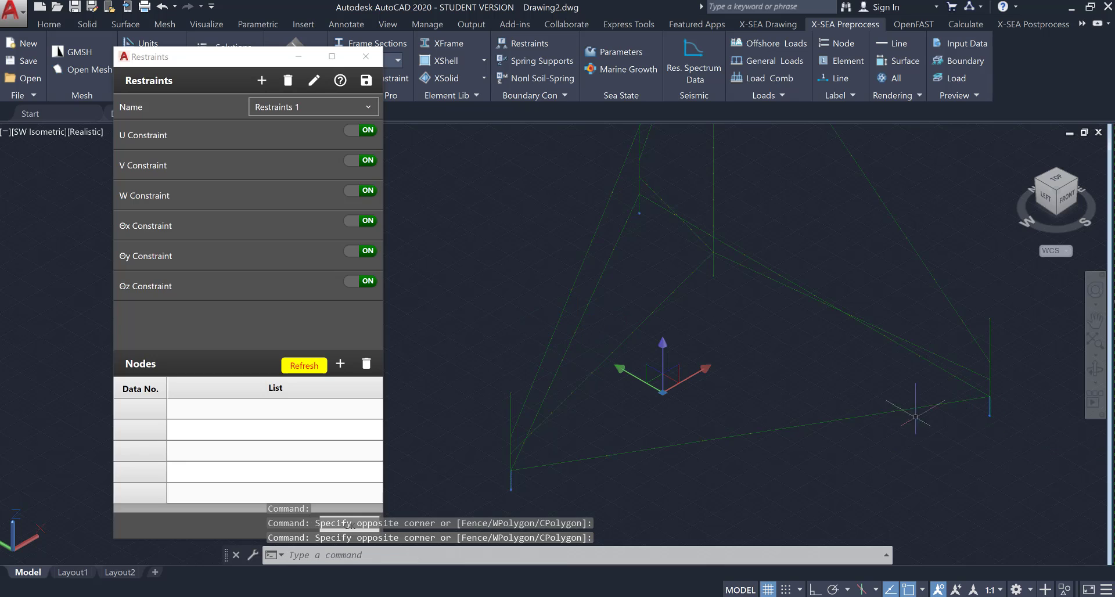
left_click(342, 365)
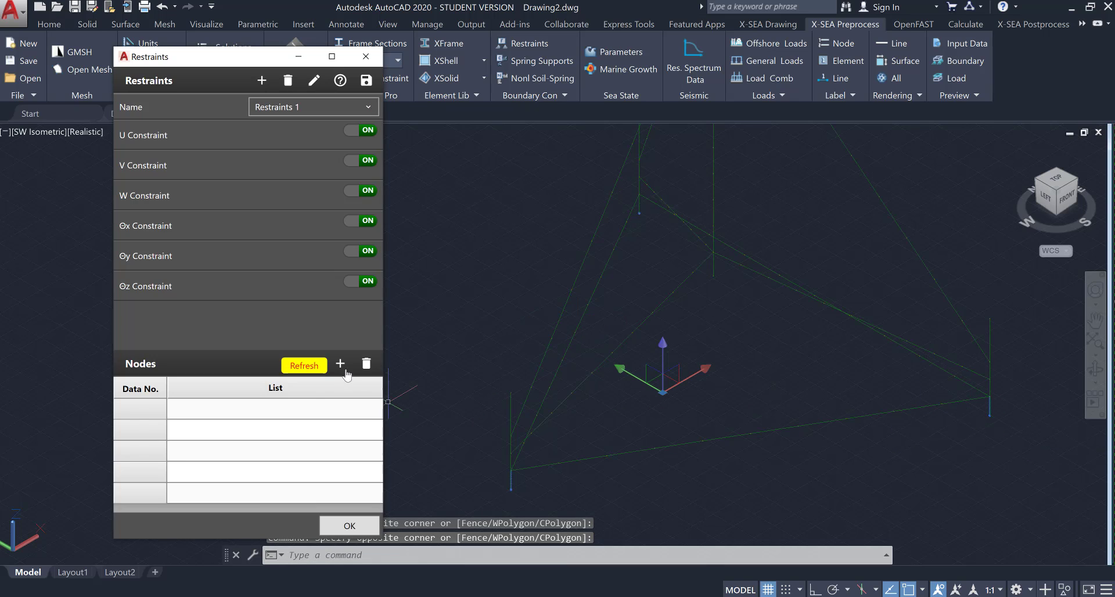
left_click(365, 56)
left_click(54, 132)
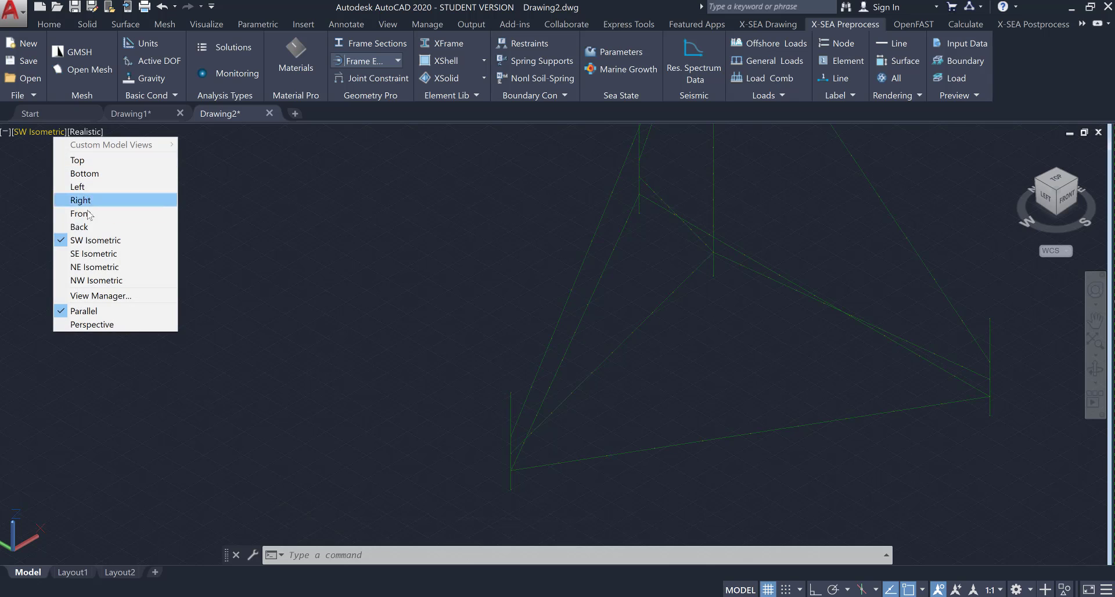
left_click(81, 239)
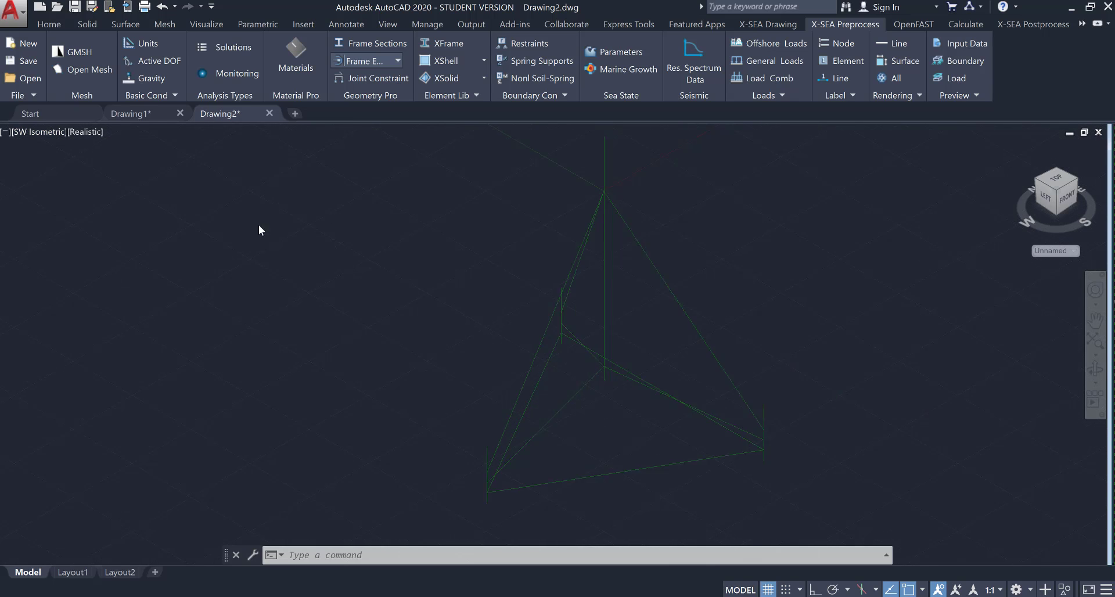
Enter the sea bed level and a water depth of 45 m in the general description of Sea State Parameter 1
left_click(616, 55)
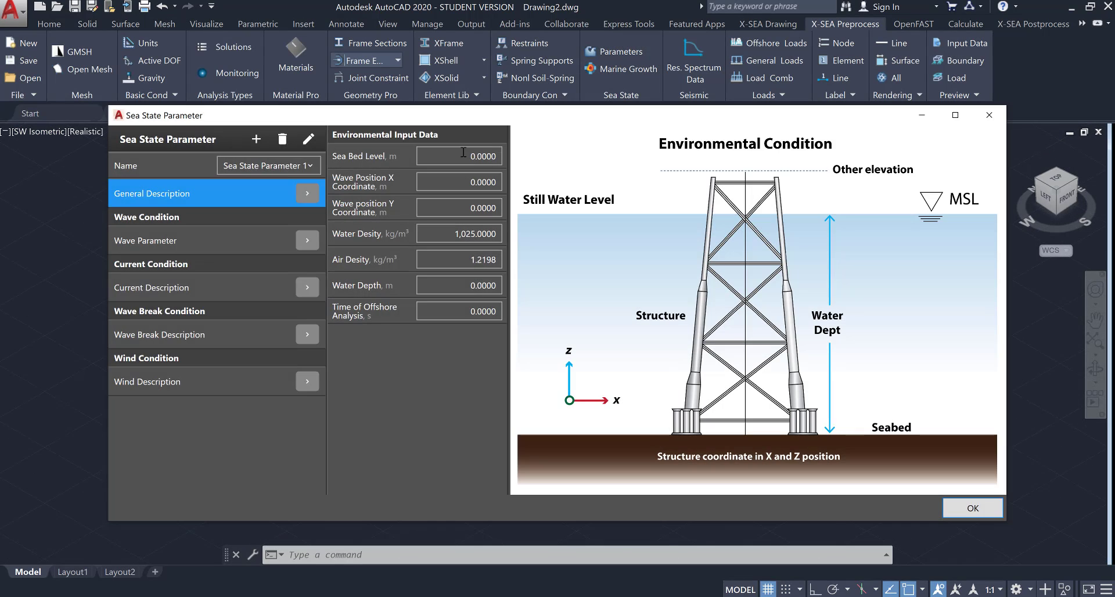
double_click(482, 155)
key("BackSpace")
double_click(491, 285)
type("45")
Set the wave height to 8.0 m and the wave period to 10 s for the Airy wave
left_click(306, 242)
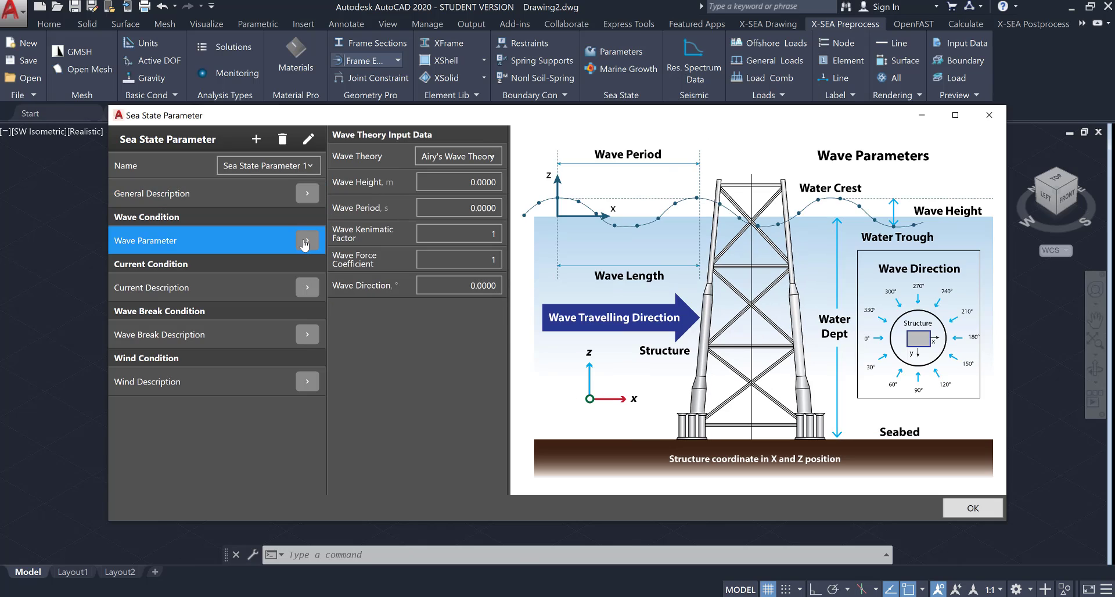
type("8.0")
key("Tab")
type("10")
Define the current as Power Law Current with a velocity of 2.0 m/s and an exponent of 0.142
left_click(306, 287)
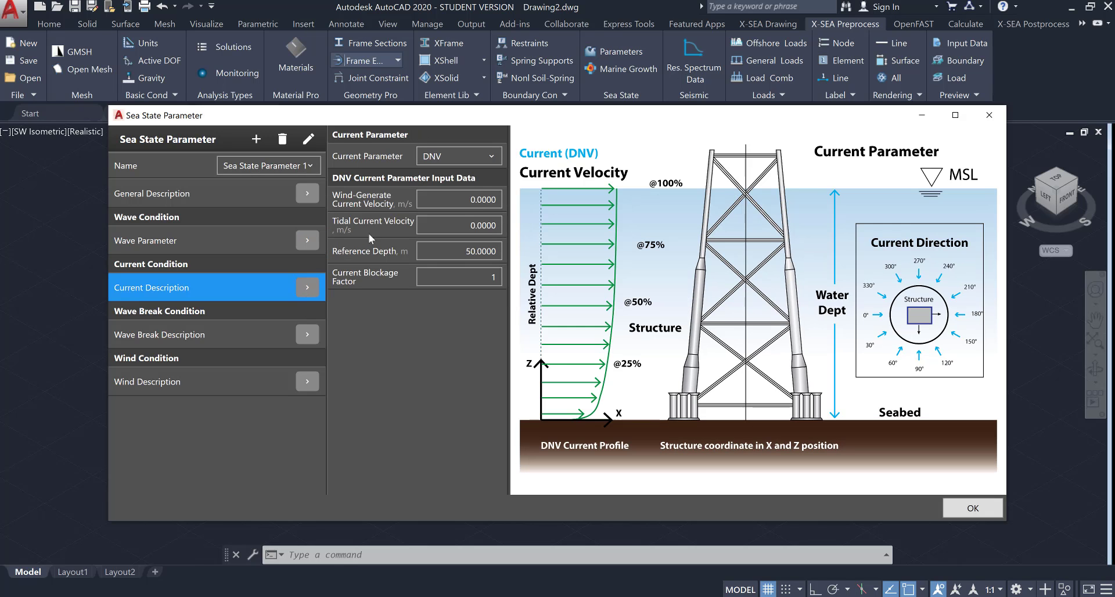
left_click(464, 162)
left_click(473, 286)
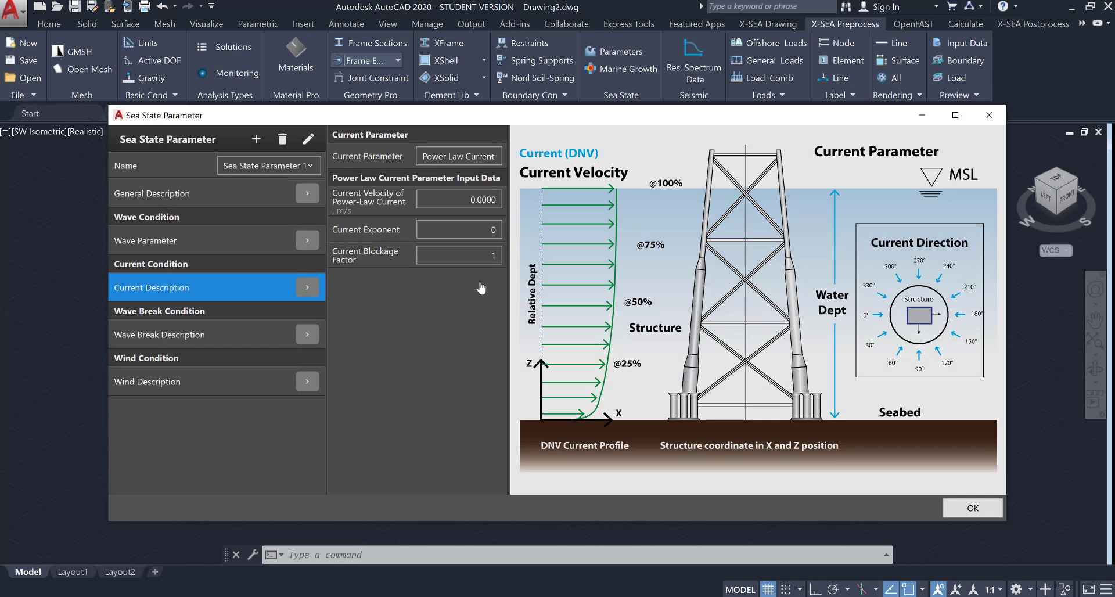
left_click(471, 205)
type("2")
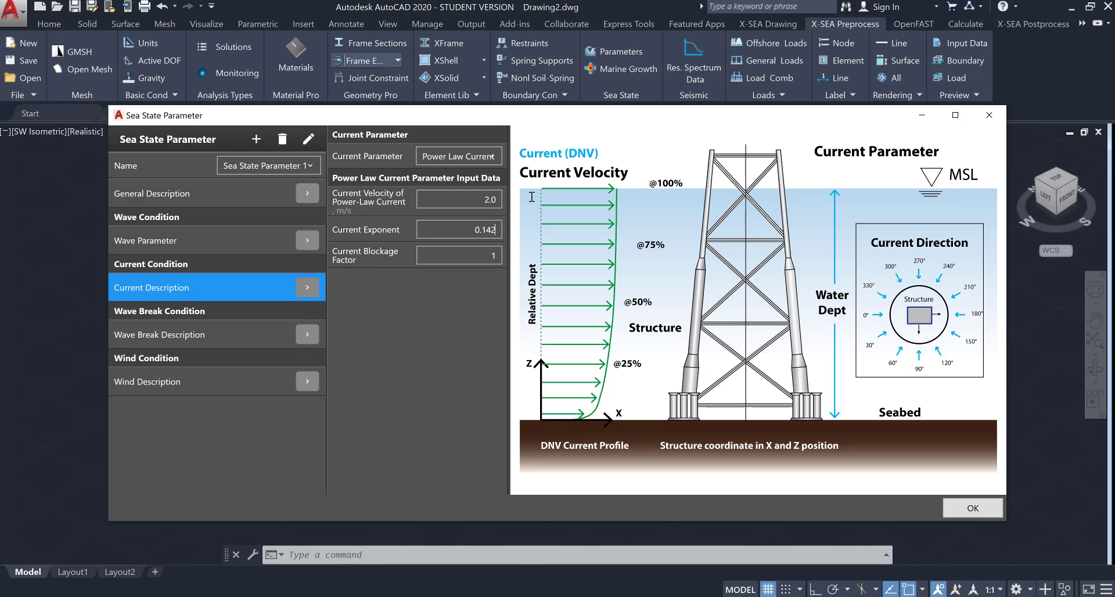
Define the wind as Power Law Profile (DNV) with a mean speed of 12 m/s, enter the power law exponent, and accept the sea state
left_click(307, 382)
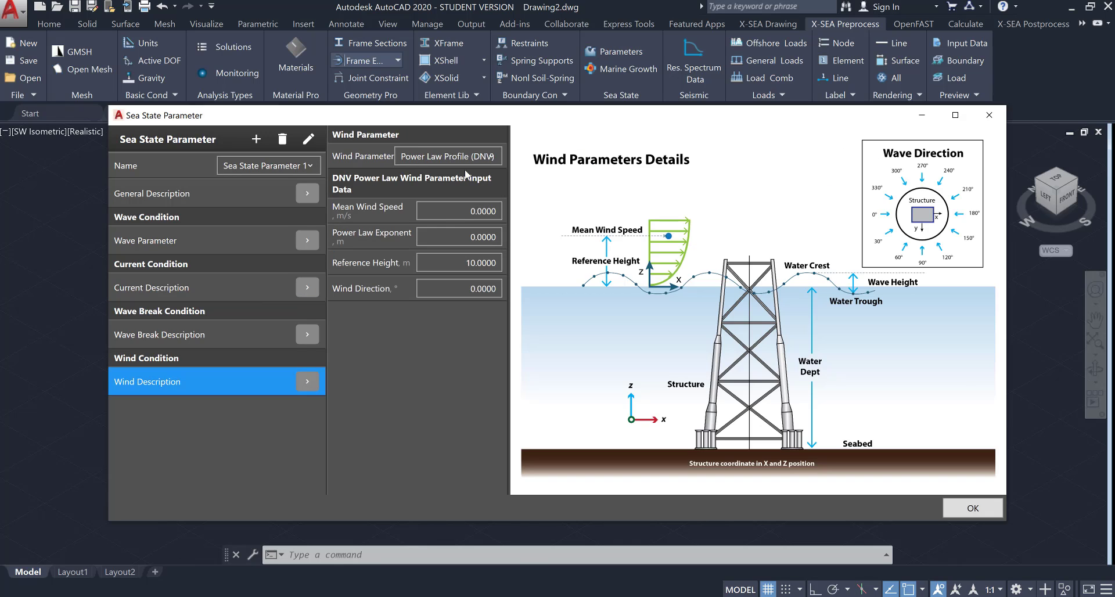
left_click(474, 158)
left_click(486, 248)
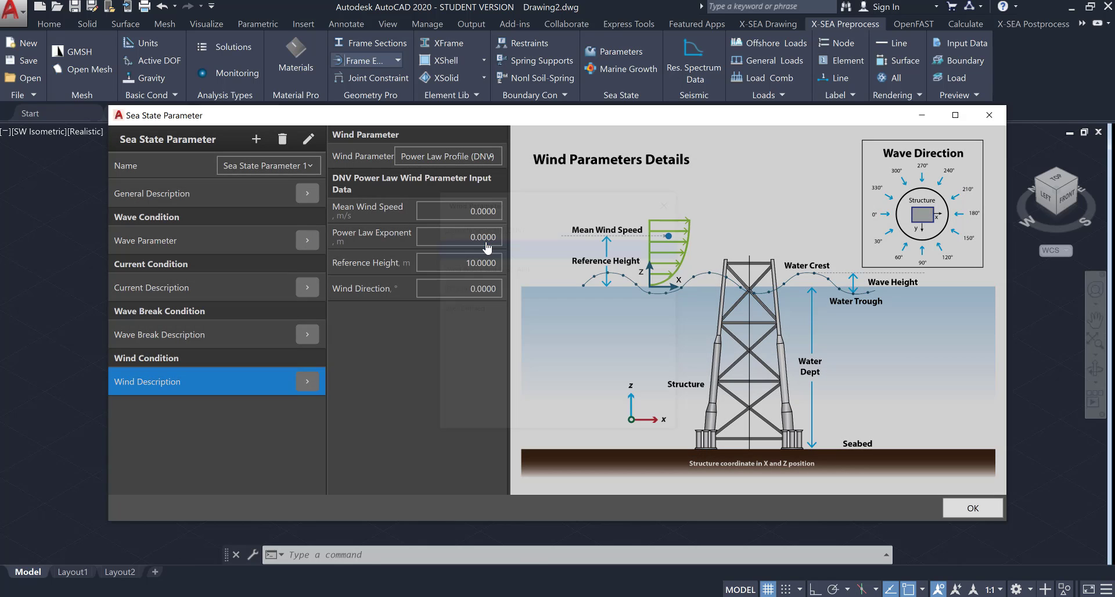
type("12")
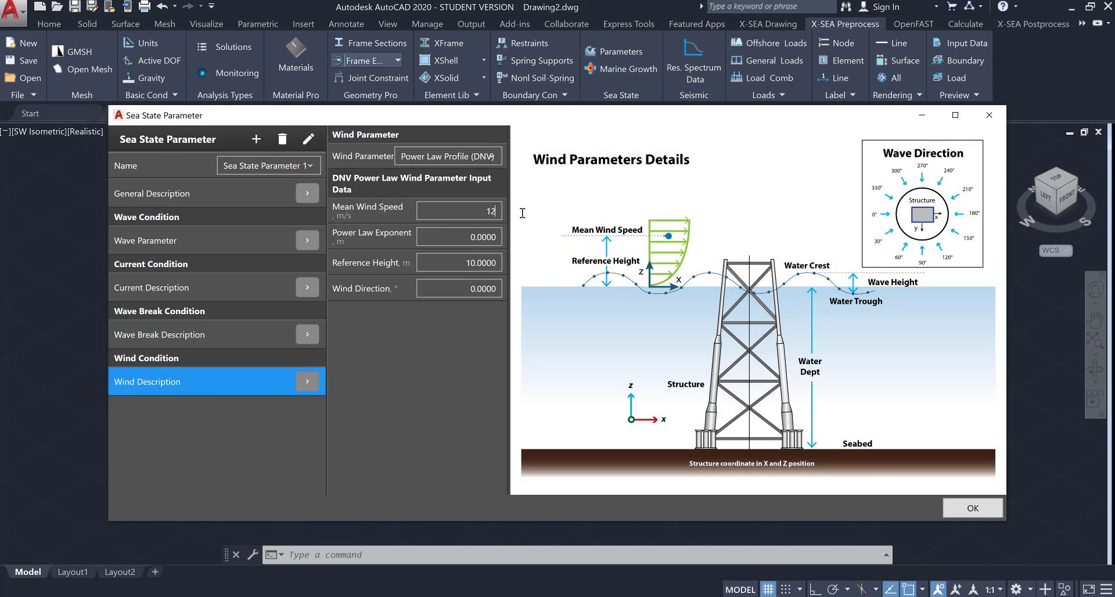
key("Tab")
type("0")
left_click(973, 508)
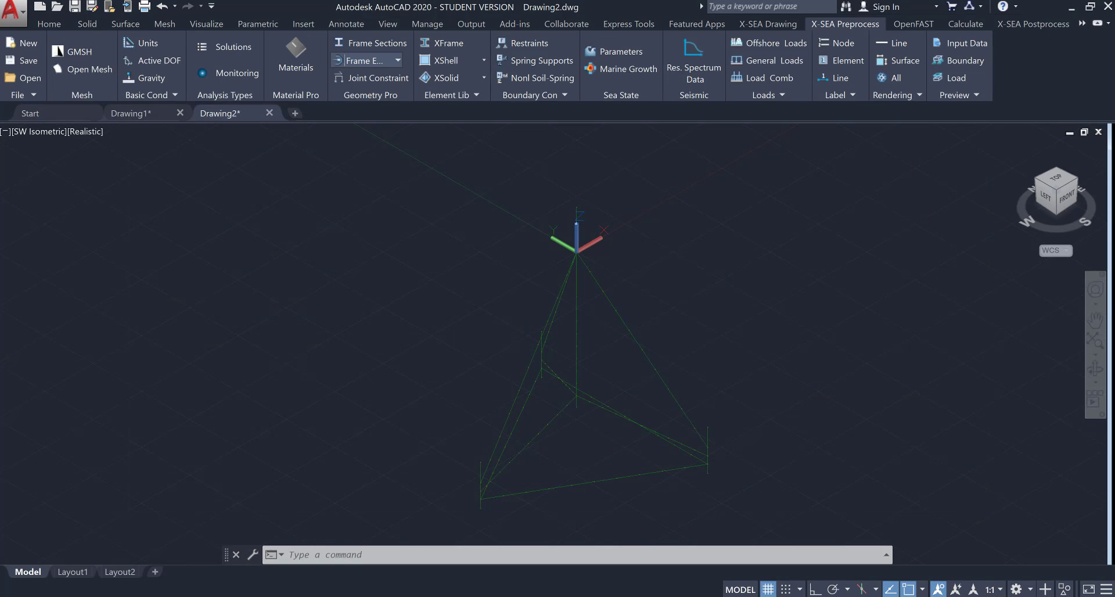
Set the seismic code type of Spectrum Curve 1 to Korea-Se-Zone-II and accept the response spectrum data
left_click(694, 58)
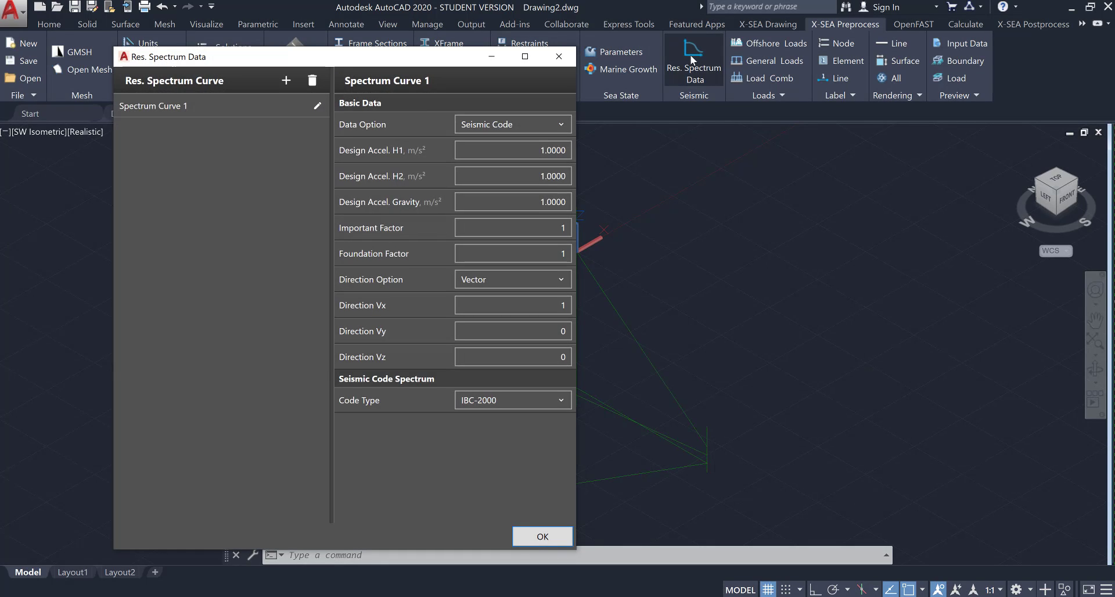
left_click(515, 401)
scroll(464, 372, "down", 1)
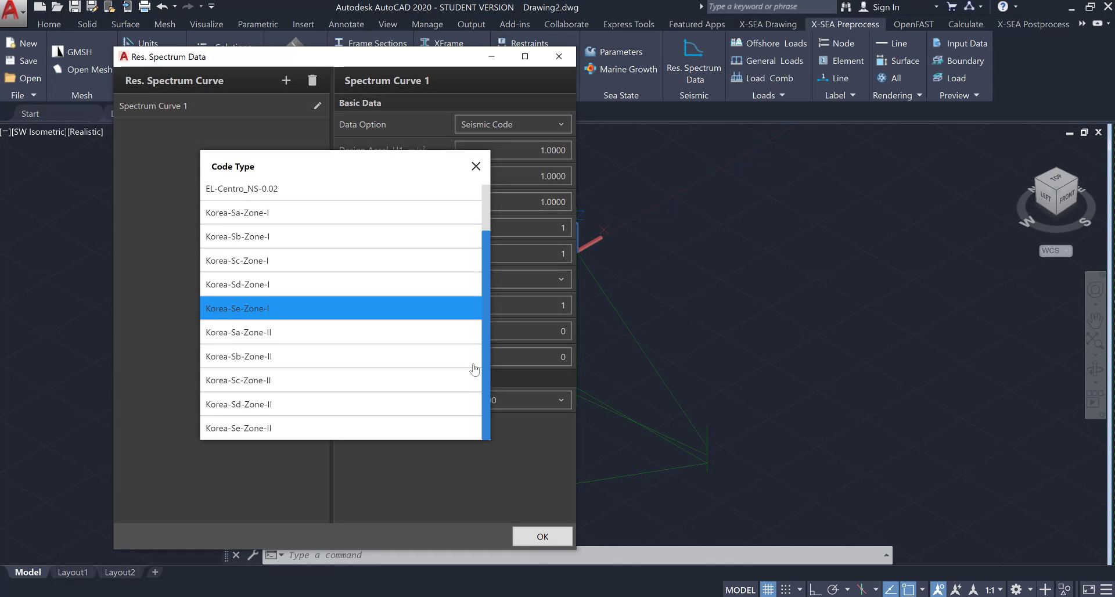
left_click(436, 428)
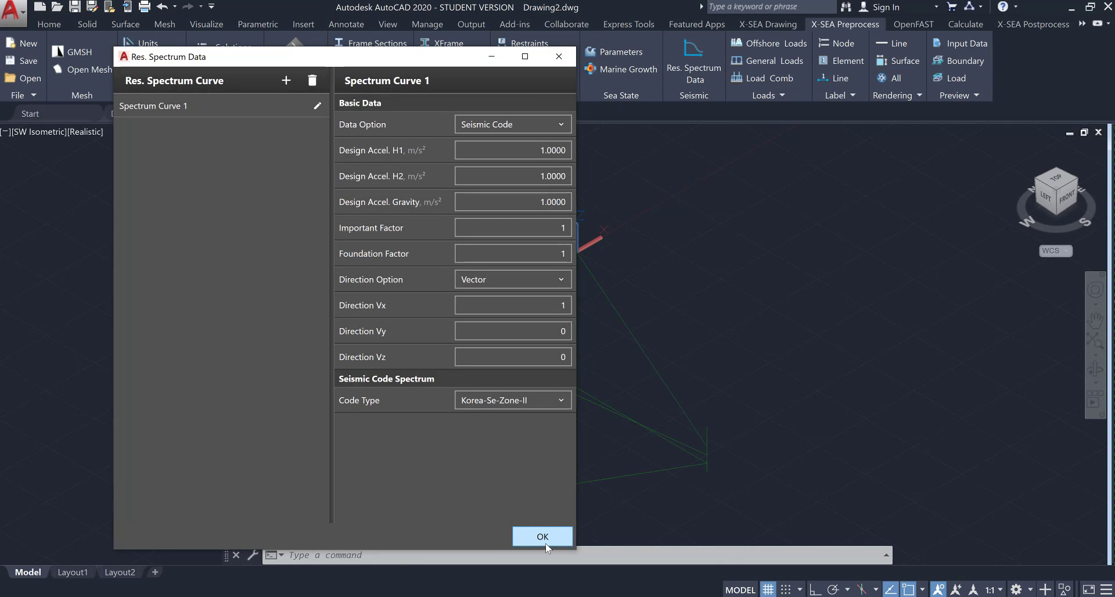
left_click(542, 536)
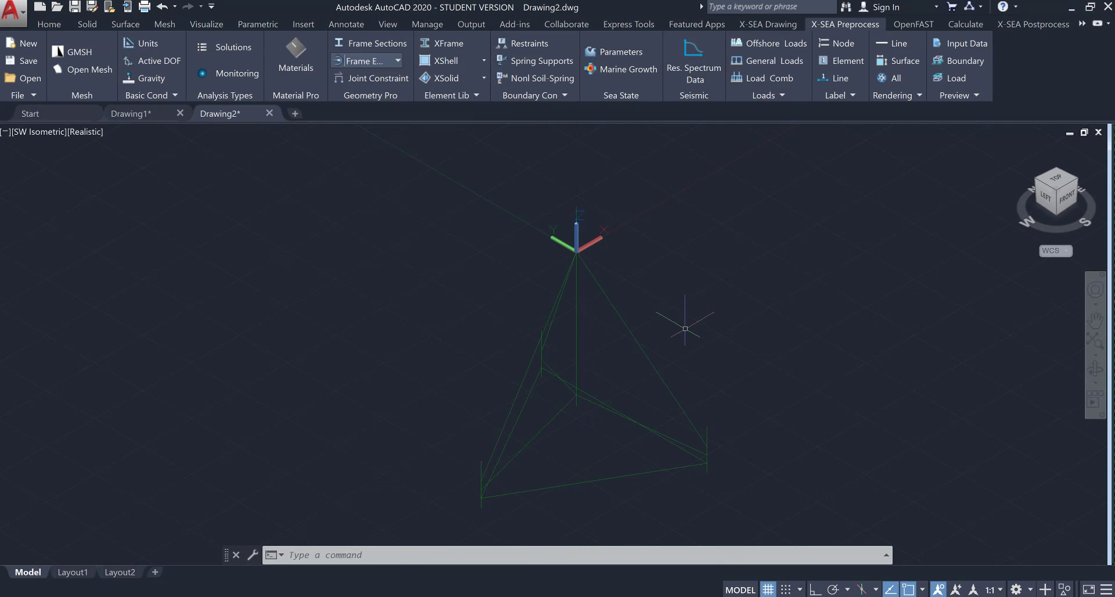
Create a Selfweight Load offshore load case named Self weight and assign all the tripod's lines to it
left_click(769, 47)
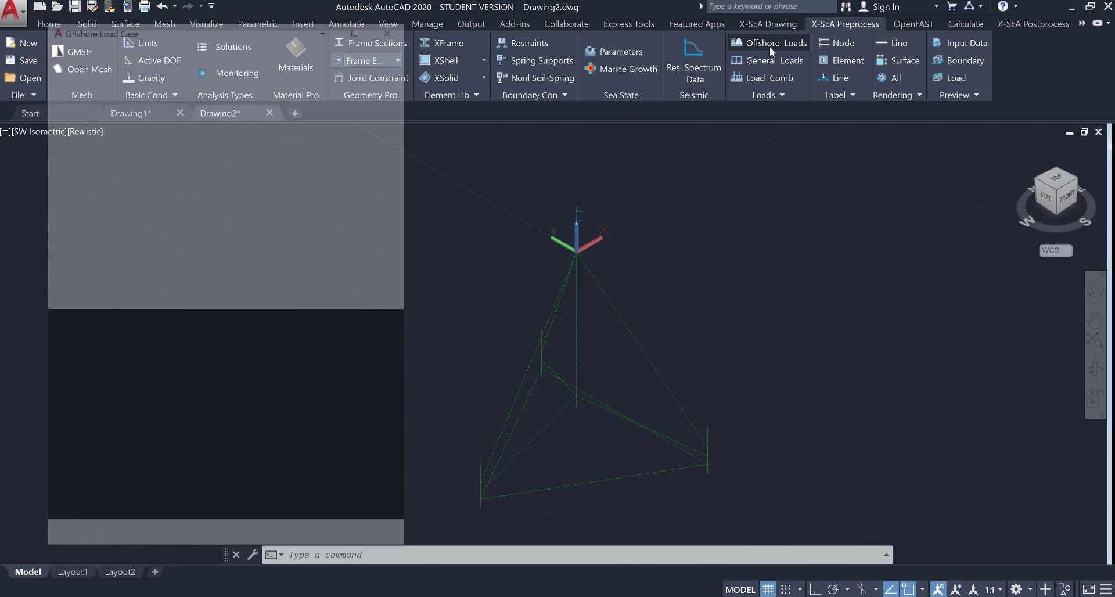
left_click(117, 246)
left_click(310, 187)
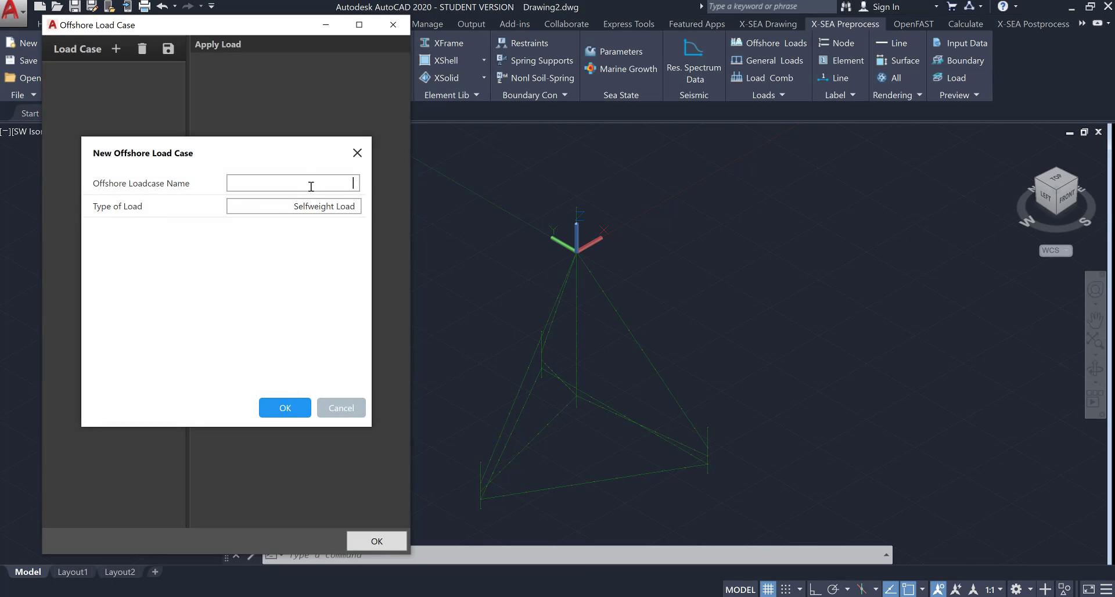
type("Self weight")
left_click(285, 407)
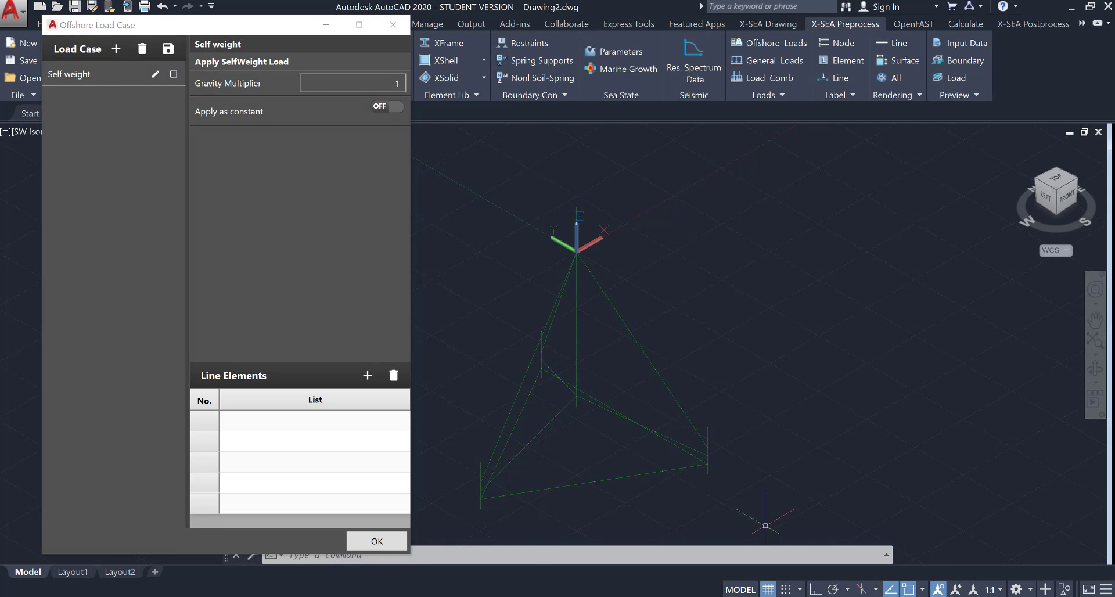
left_click(765, 525)
left_click(478, 230)
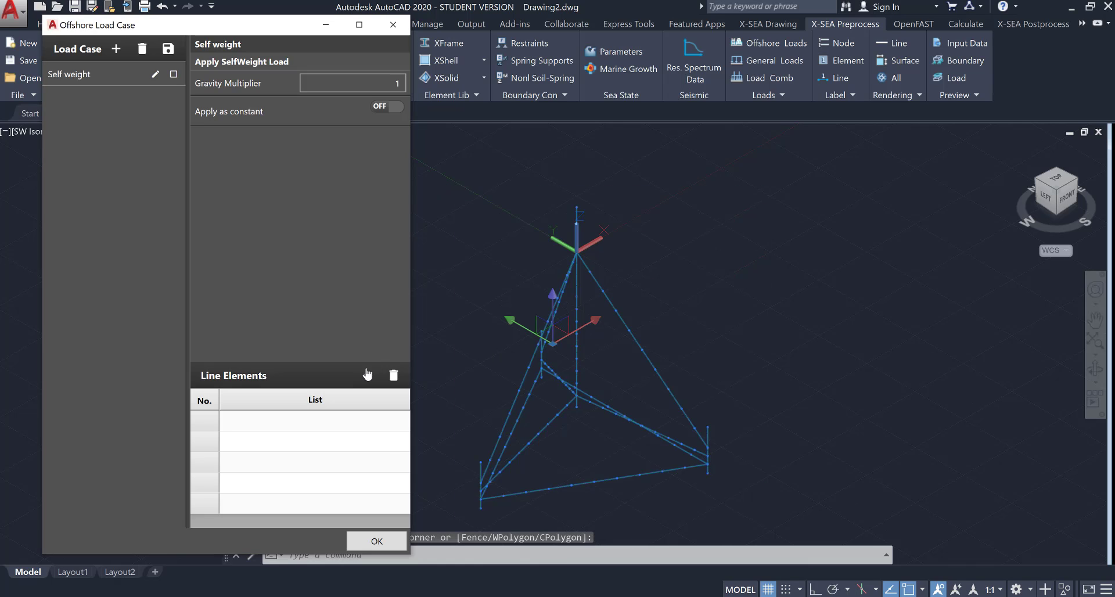
Create a wave-type offshore load case named Wave load that uses Sea State Parameter 1
left_click(118, 52)
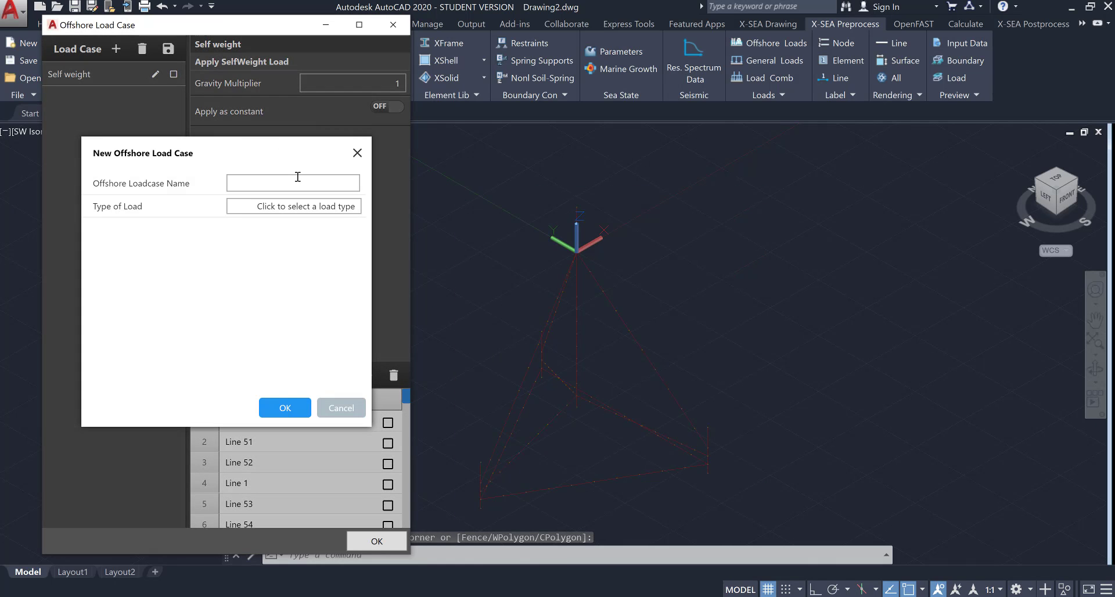
type("Wave Load")
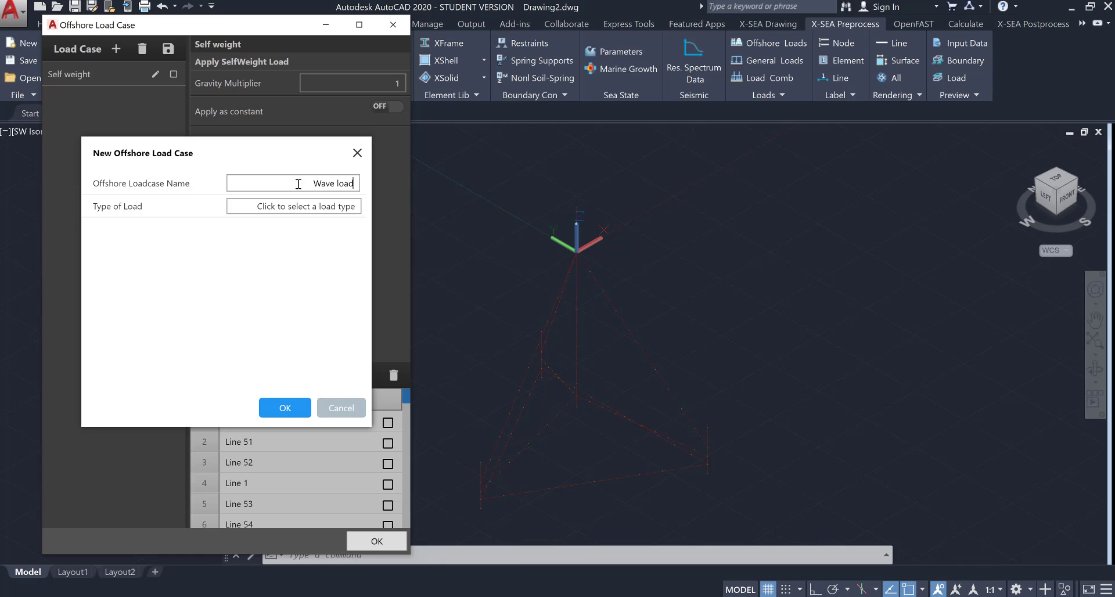
left_click(299, 207)
left_click(187, 235)
left_click(293, 403)
left_click(357, 85)
left_click(321, 183)
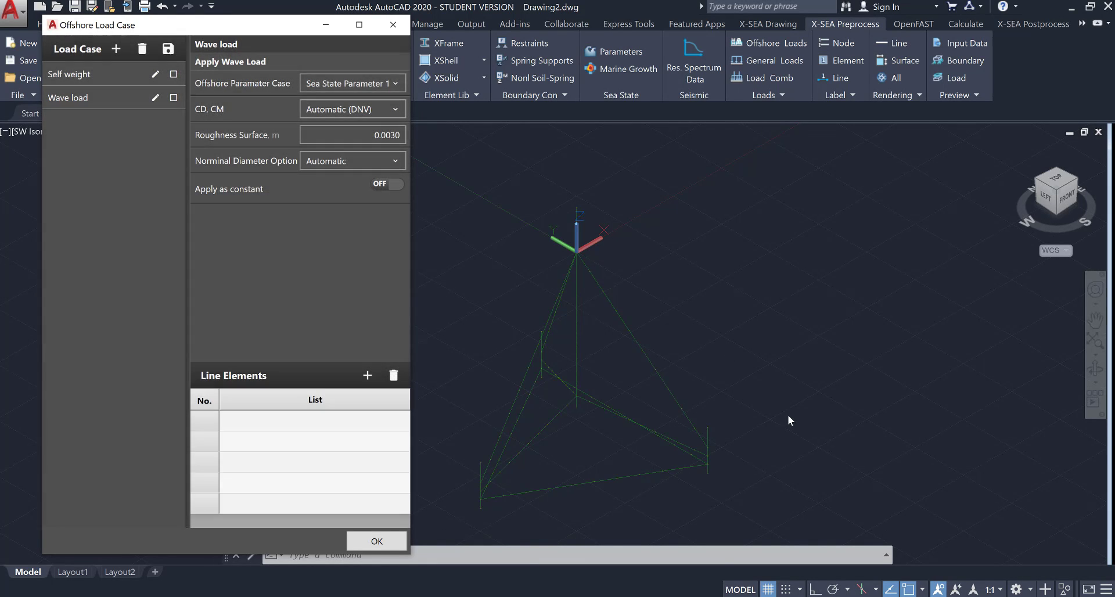
Assign all of the tripod's line elements to the Wave load case
left_click(782, 515)
left_click(423, 160)
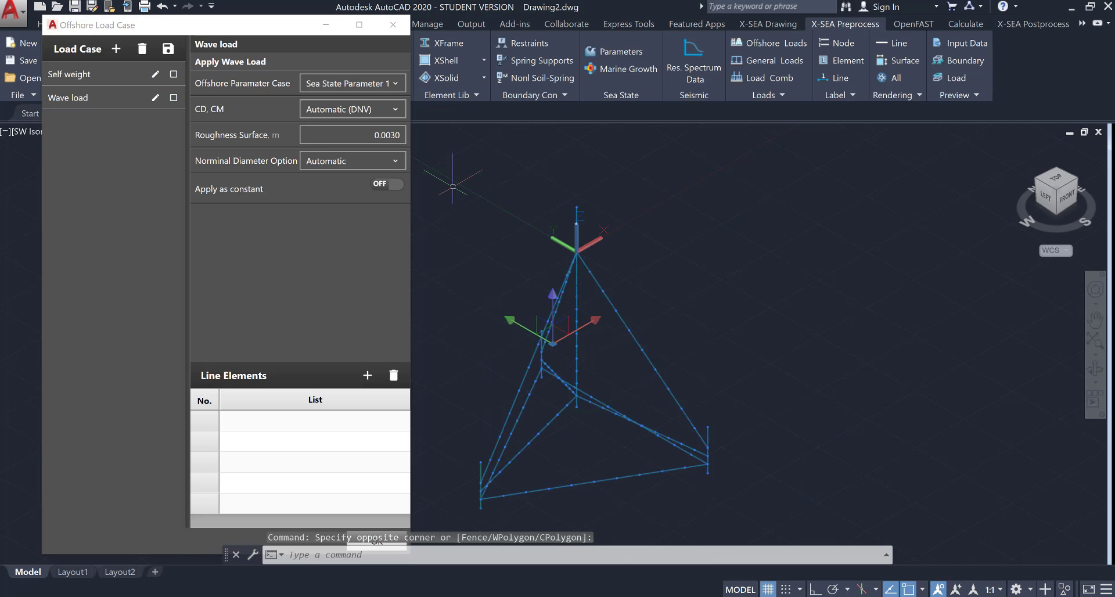
left_click(369, 379)
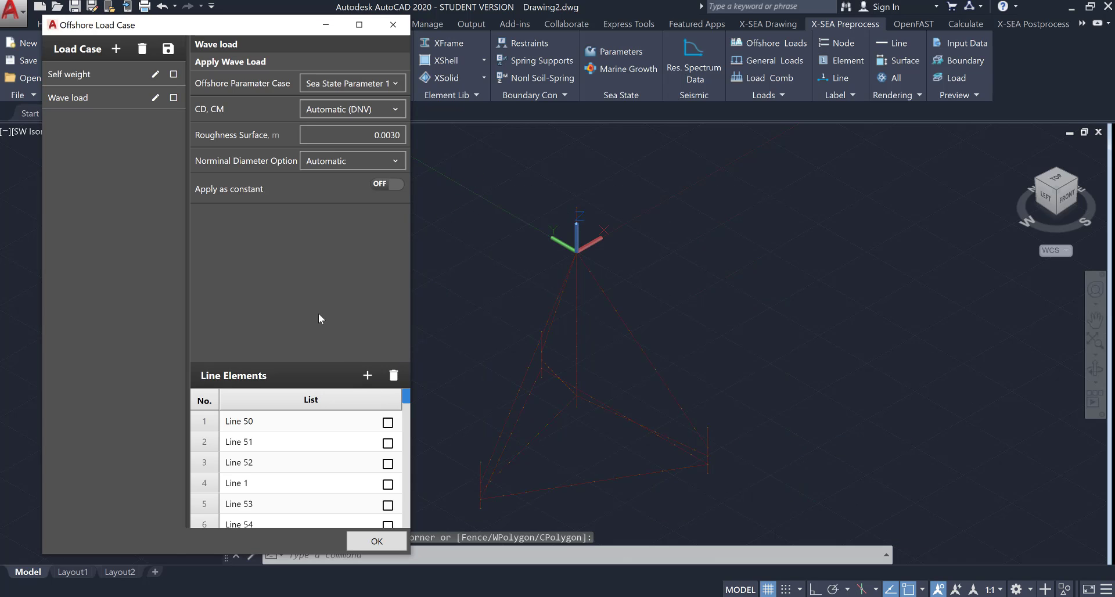
Create an offshore load case named Current load of type Current Load that uses Sea State Parameter 1
left_click(118, 51)
left_click(282, 183)
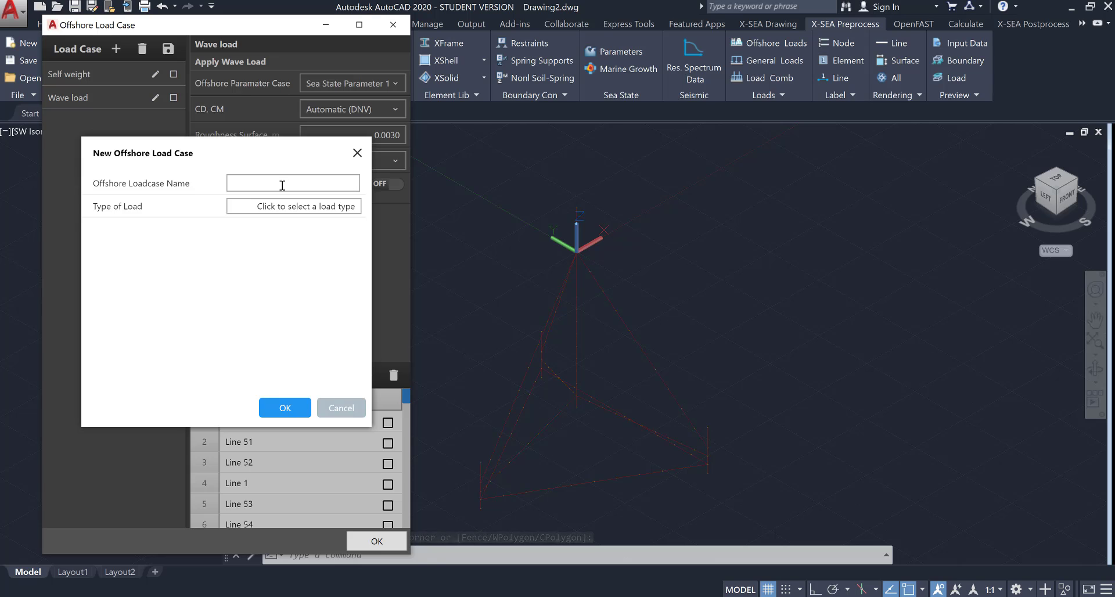
type("Current load")
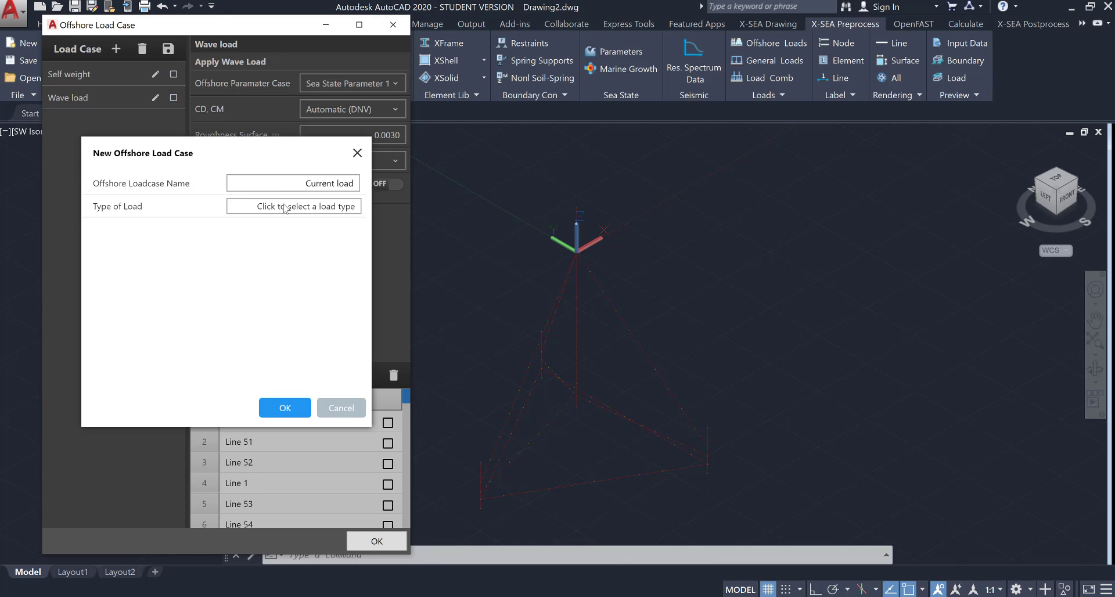
left_click(286, 206)
left_click(273, 230)
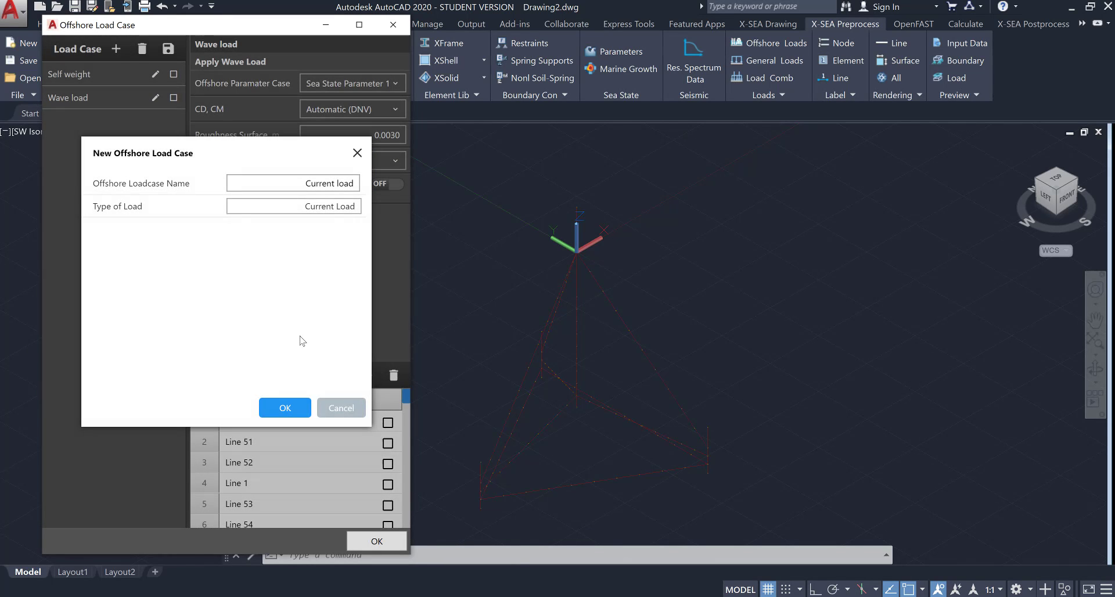
left_click(298, 410)
left_click(344, 84)
left_click(306, 181)
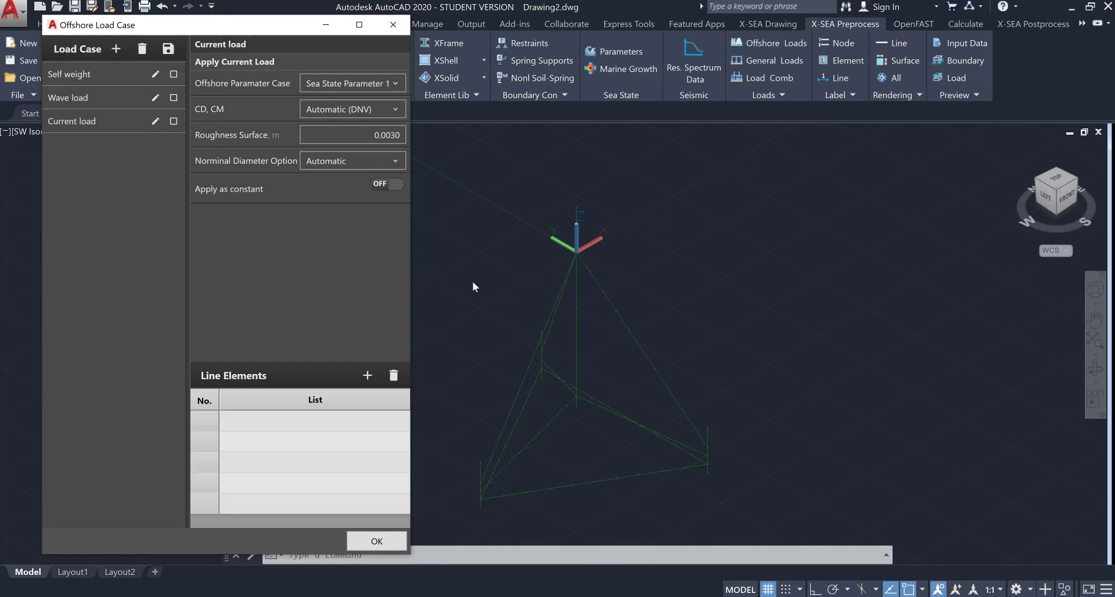
Assign all of the tripod's line elements to the Current load case
left_click(366, 375)
left_click(779, 515)
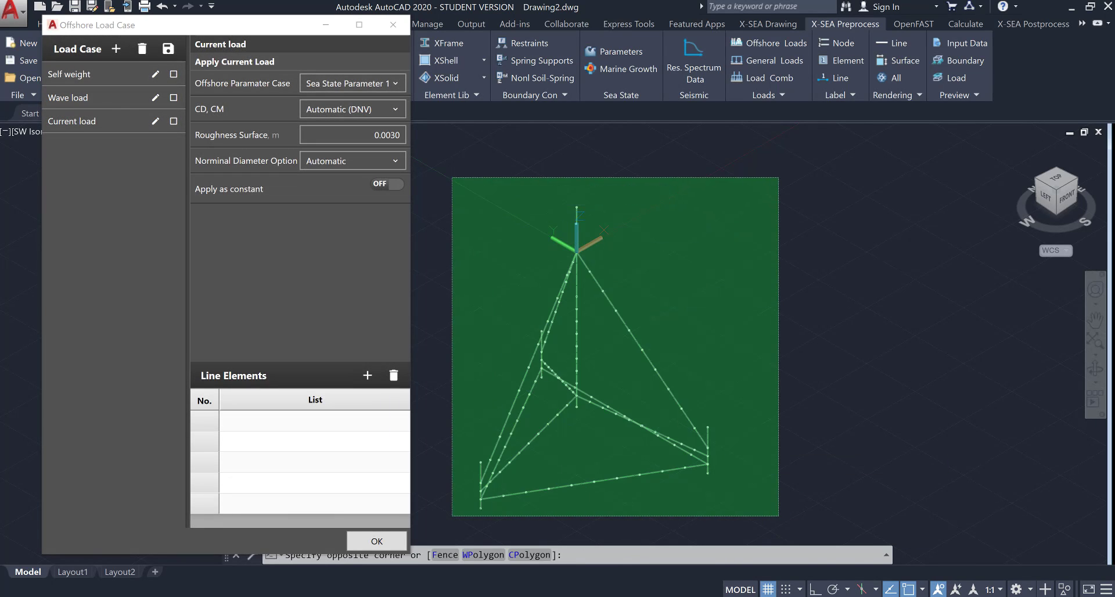
left_click(452, 177)
key("Return")
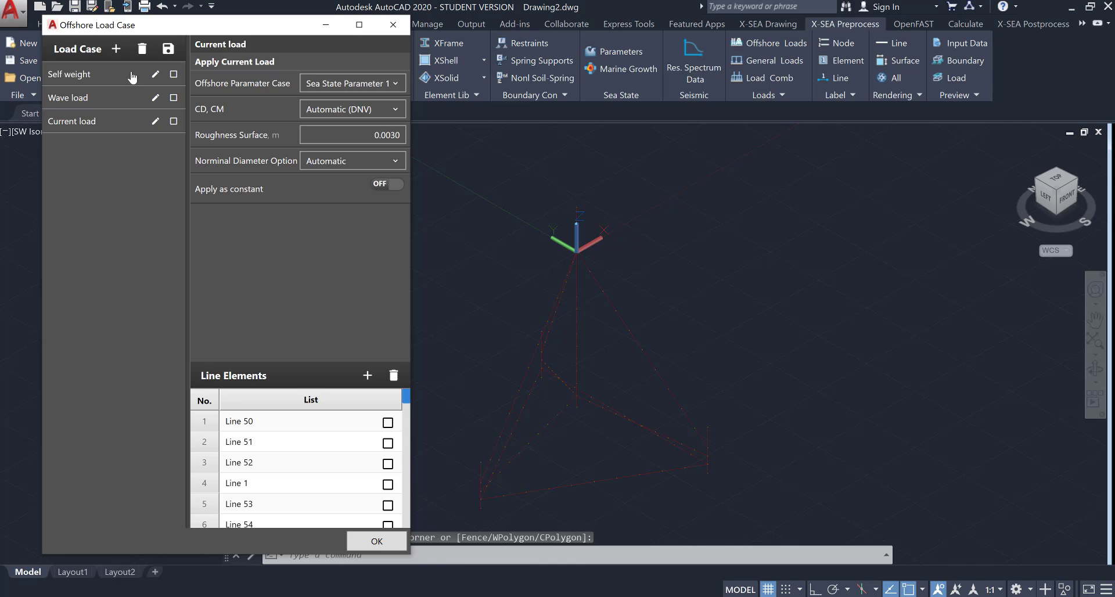
Create a Wind Load offshore load case named Wind load, using Sea State Parameter 1 and a shape coefficient of 0.5
left_click(116, 49)
type("Wind load")
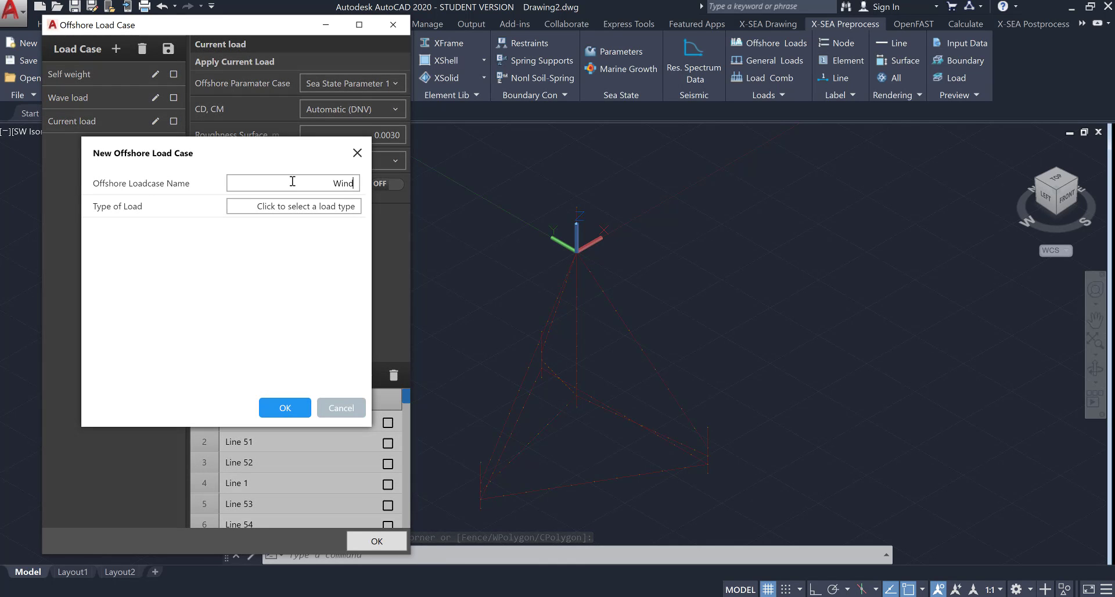
left_click(297, 206)
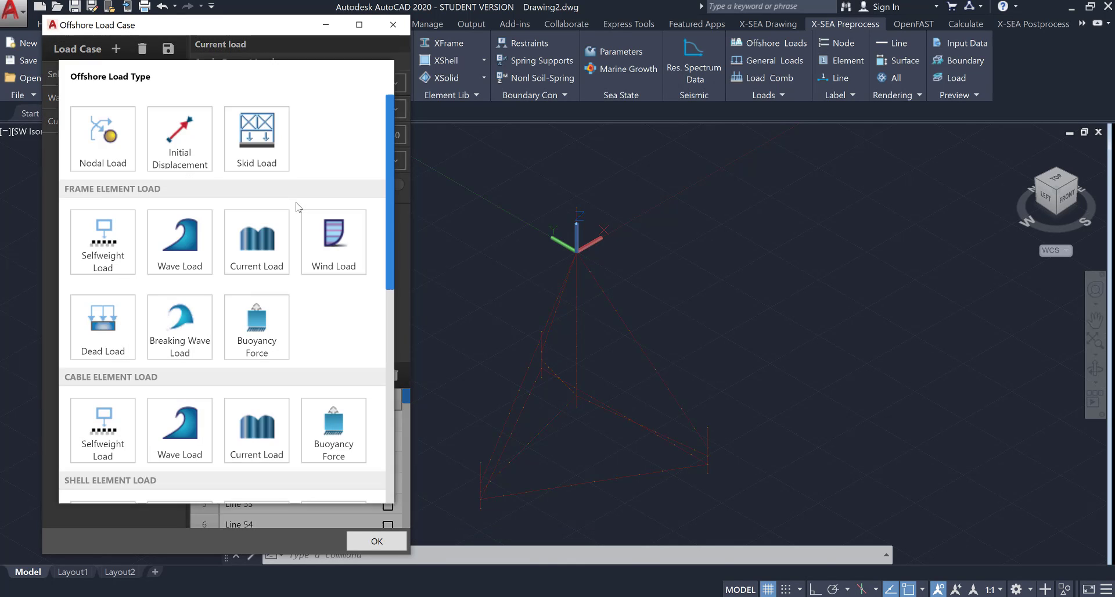
left_click(322, 235)
left_click(286, 406)
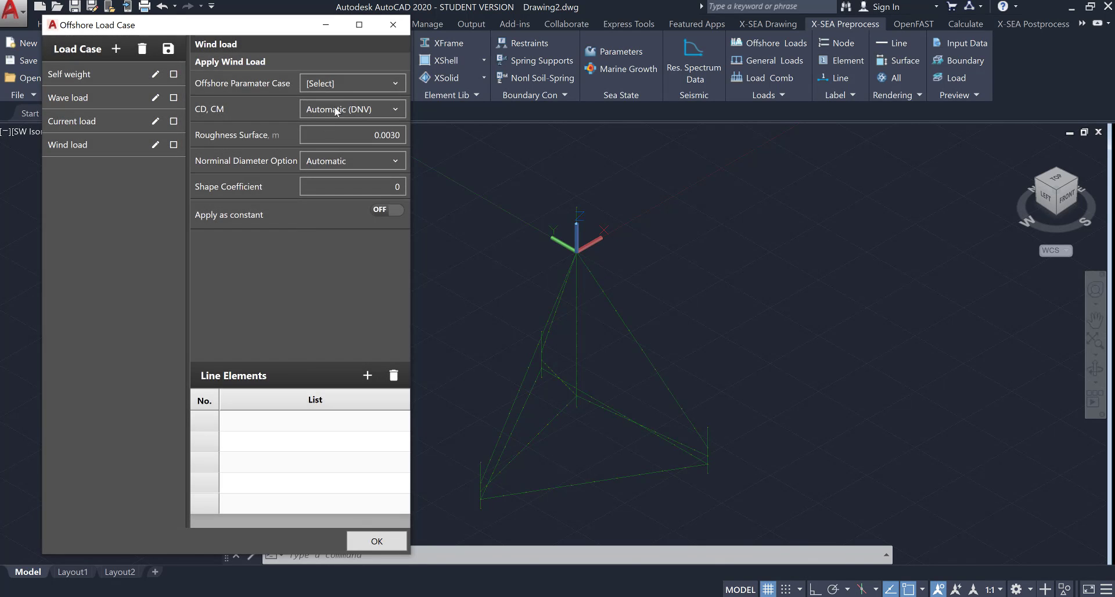
left_click(346, 84)
left_click(316, 192)
type(".5")
Assign all of the tripod's line elements to the Wind load case
left_click(781, 511)
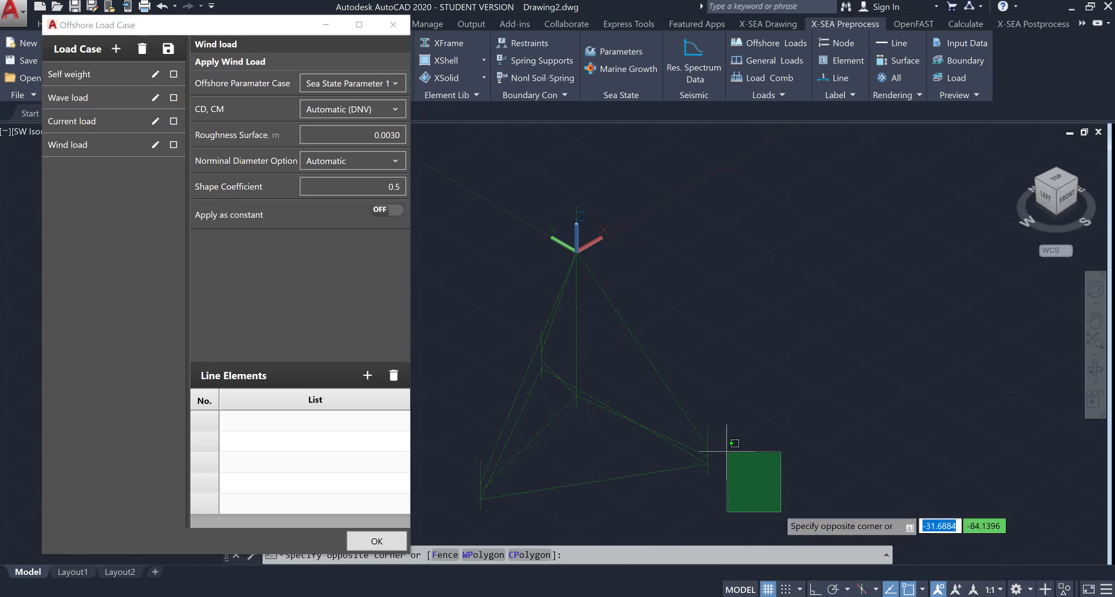
left_click(446, 178)
key("Return")
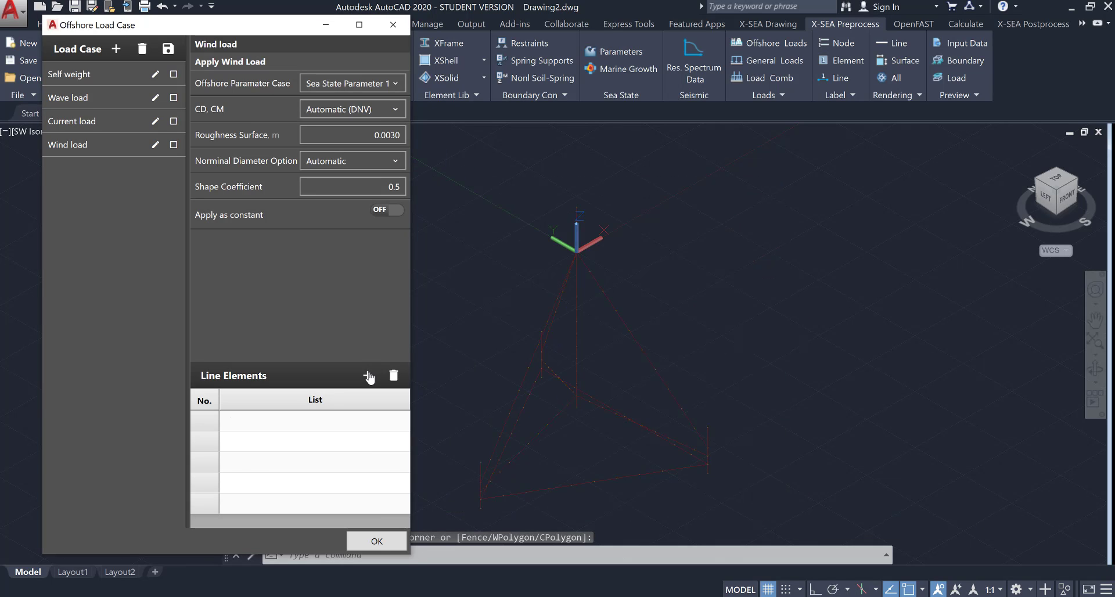
Create an offshore load case named Tower base load of type Nodal Load
left_click(116, 49)
left_click(270, 182)
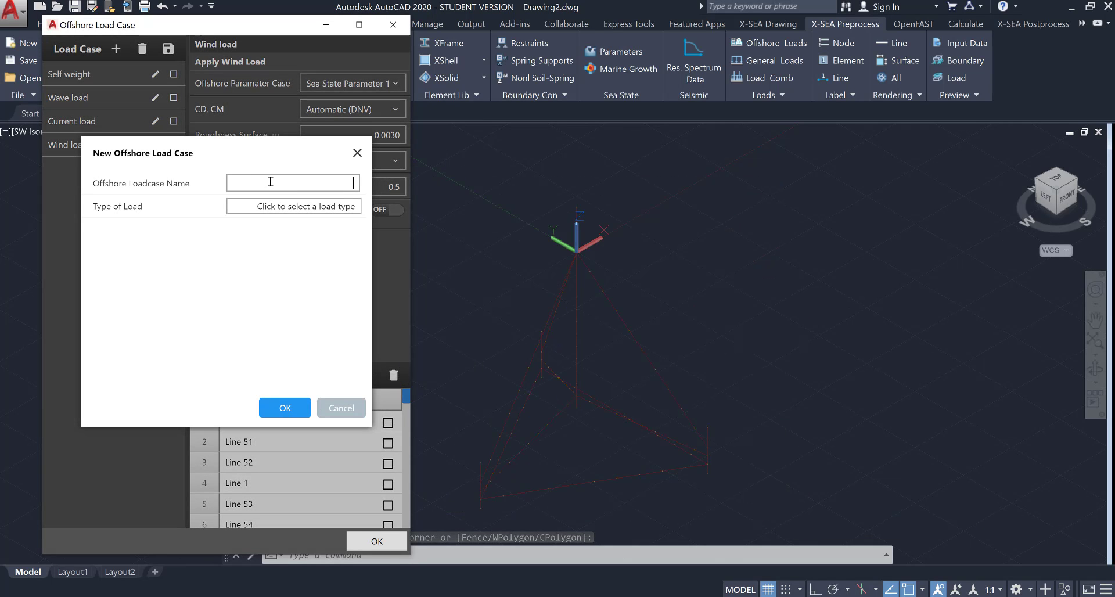
type("Tower base load")
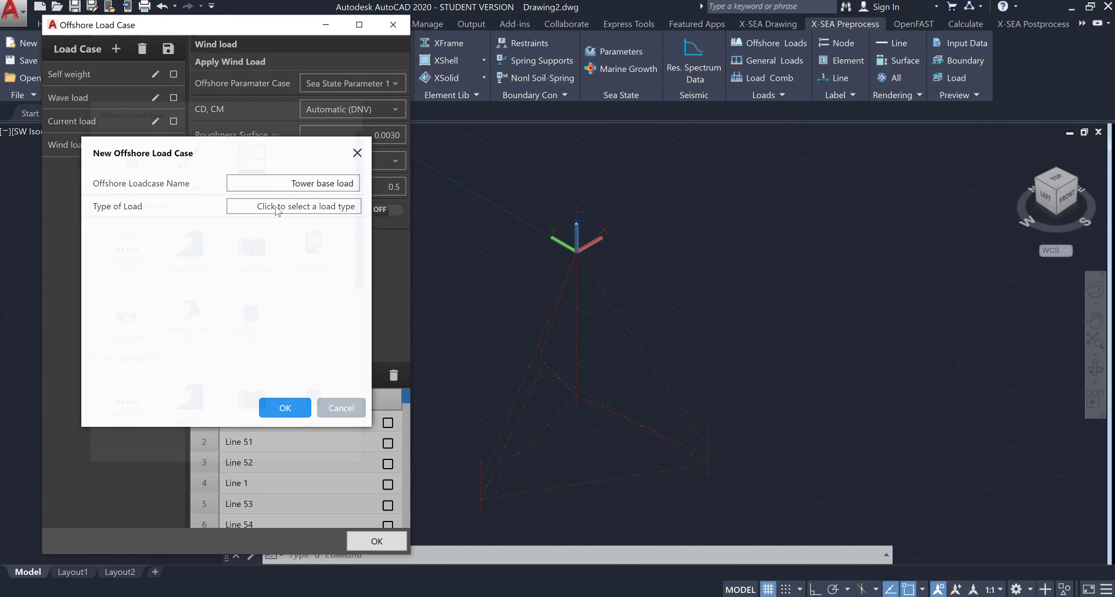
left_click(278, 206)
left_click(116, 143)
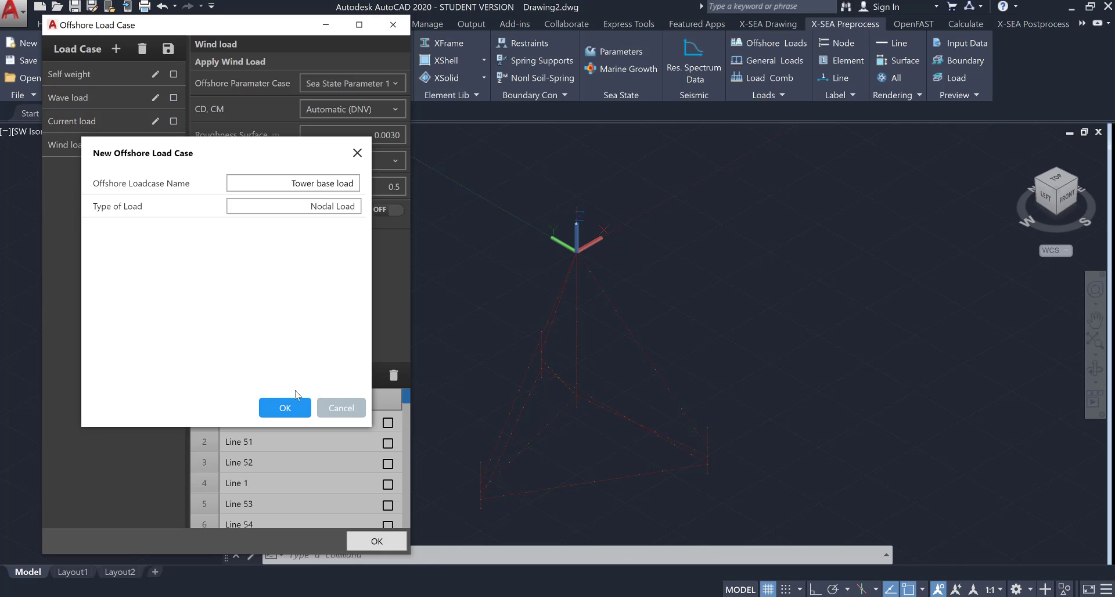
left_click(284, 408)
Set the nodal forces to X 805200, Y 90700, Z -6834000 N and the moments to X 4673000, Y 55060000, Z 554700 N-m
left_click(376, 84)
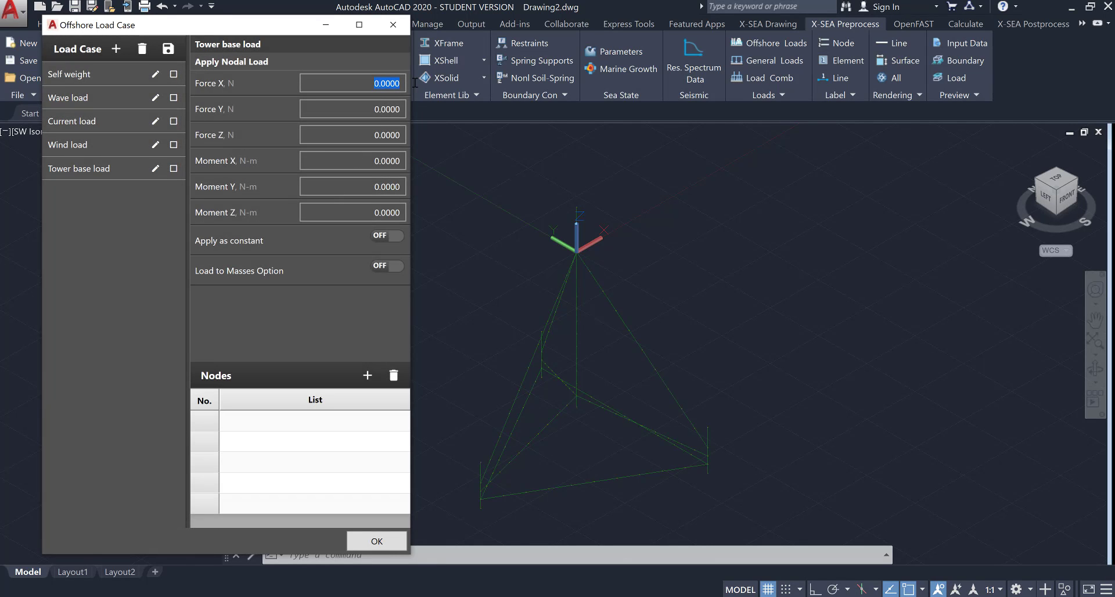
type("8052")
key("Tab")
type("90700")
key("Tab")
type("-6")
key("Tab")
type("4673000")
key("Tab")
type("55060000")
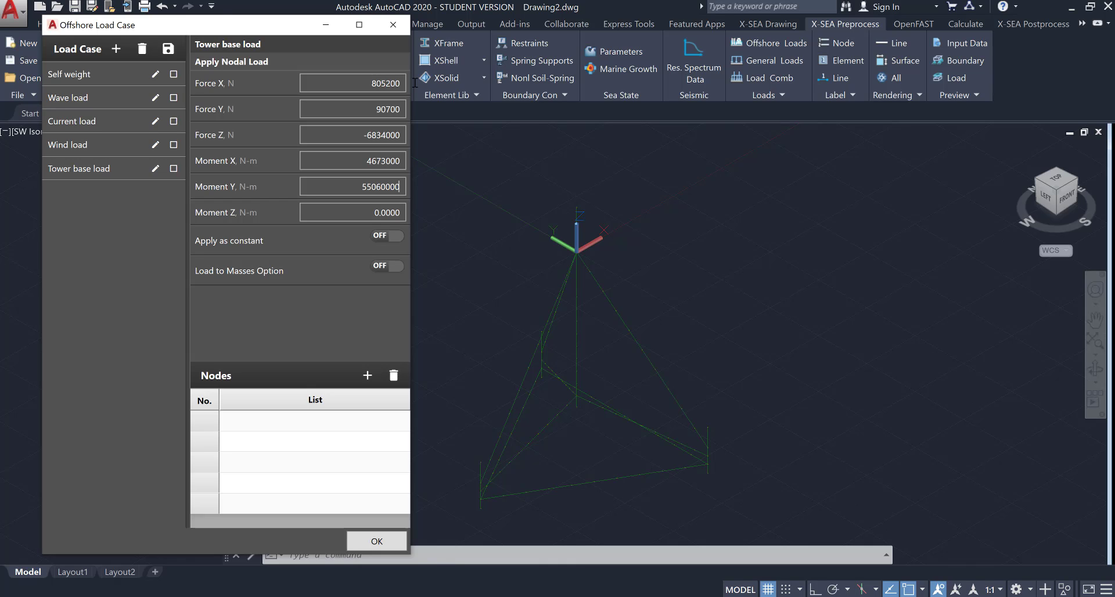
key("Tab")
type("55")
Assign the tripod's topmost node to the Tower base load case and close the offshore load cases
left_click(576, 210)
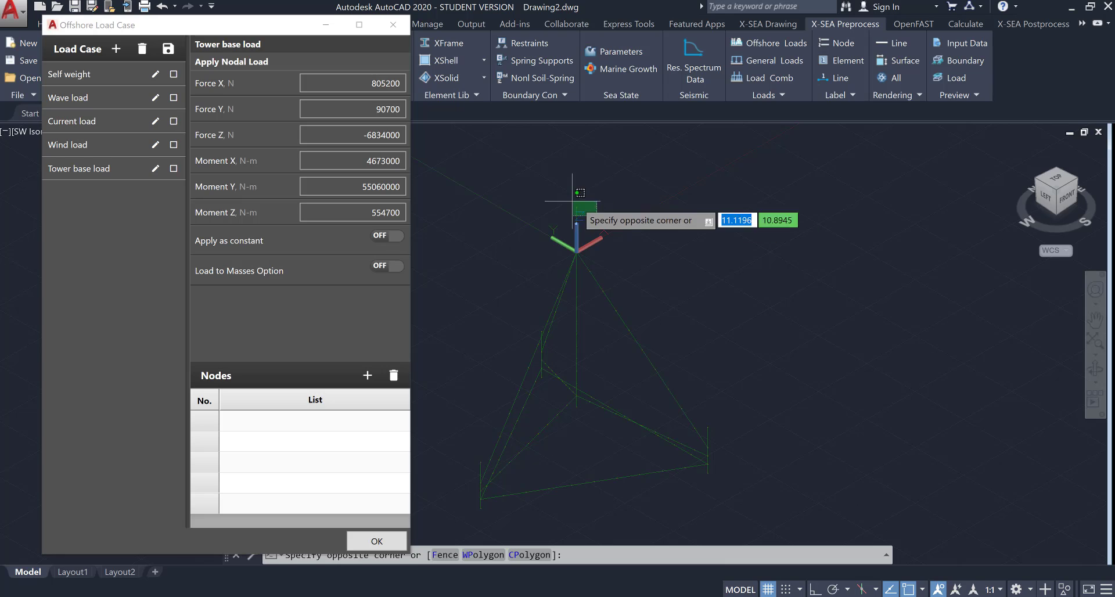
left_click(368, 376)
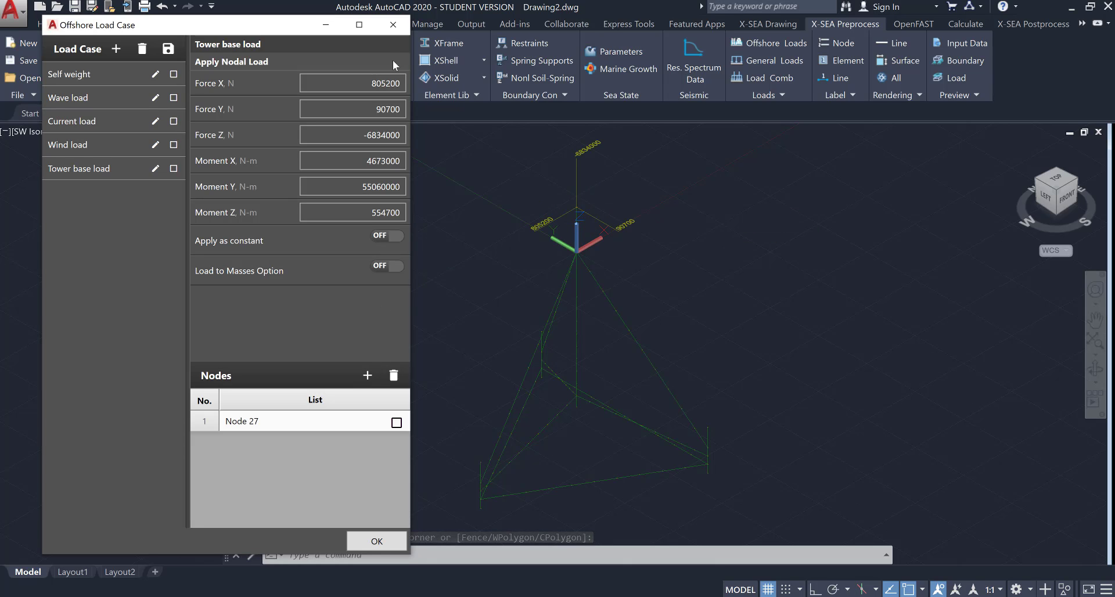
left_click(394, 32)
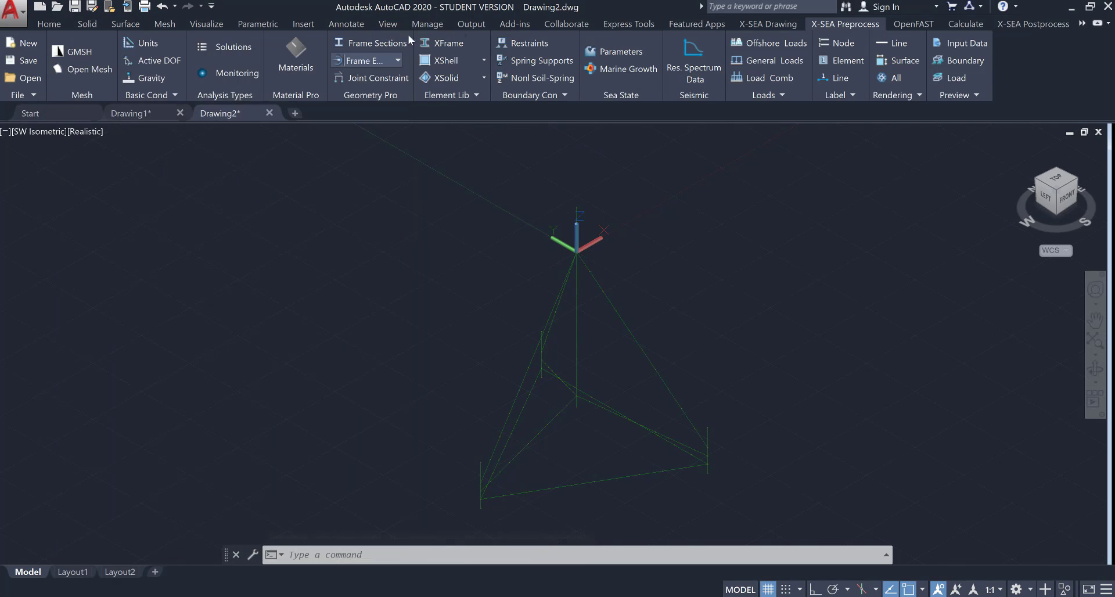
Create a general load case named seismic load of type Earthquake Load and accept the general load cases
left_click(756, 63)
left_click(124, 436)
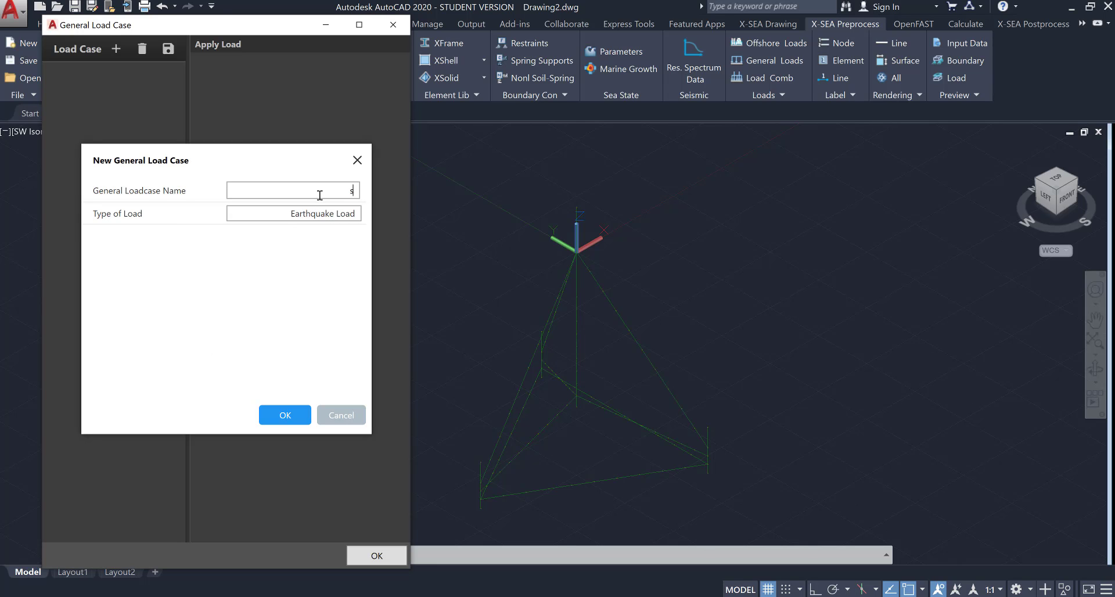
left_click(319, 195)
type("seismic load")
left_click(290, 415)
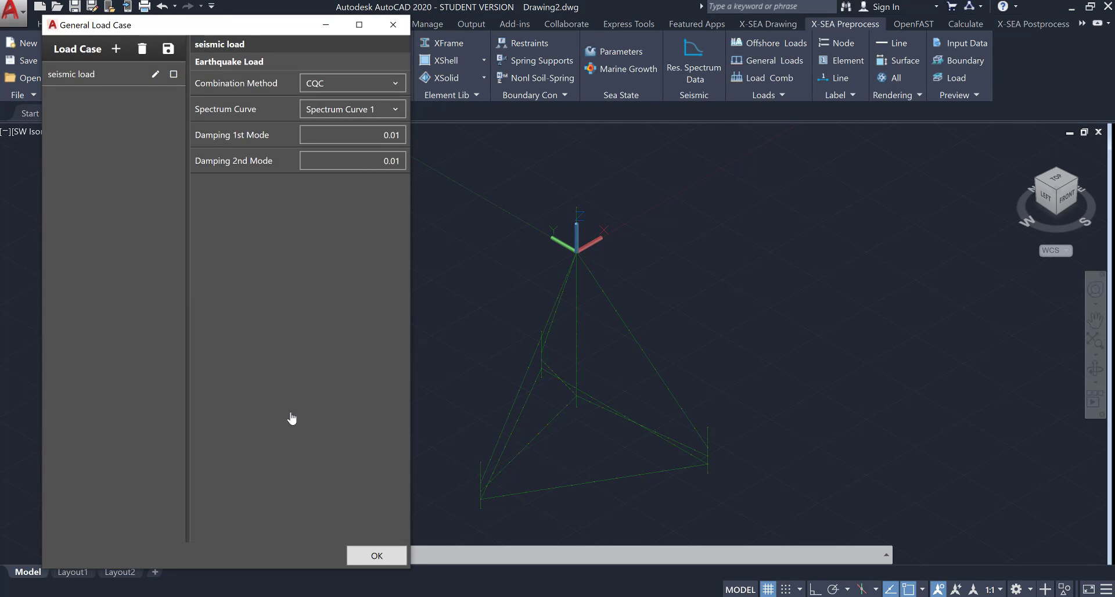
left_click(375, 557)
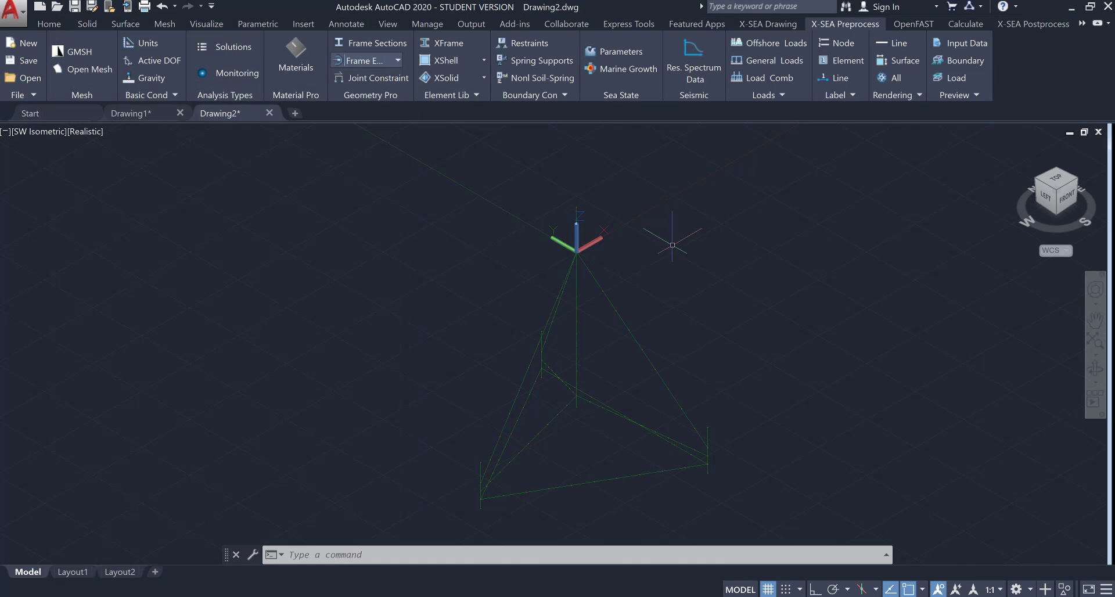
Create a load combination and add the seismic load case to it with a factor of 1
left_click(761, 79)
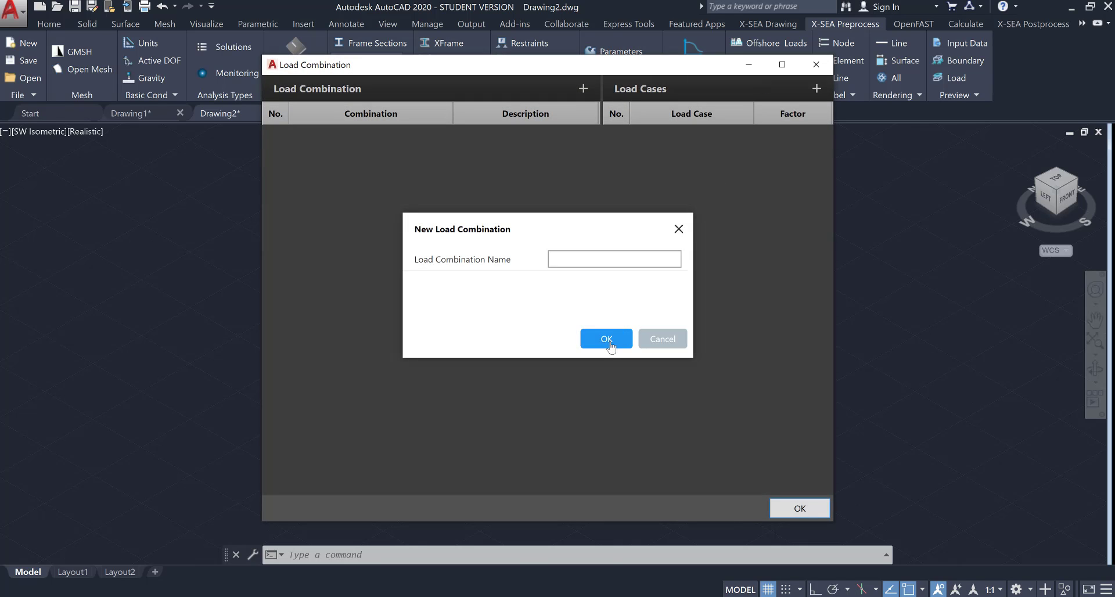
left_click(606, 340)
left_click(424, 136)
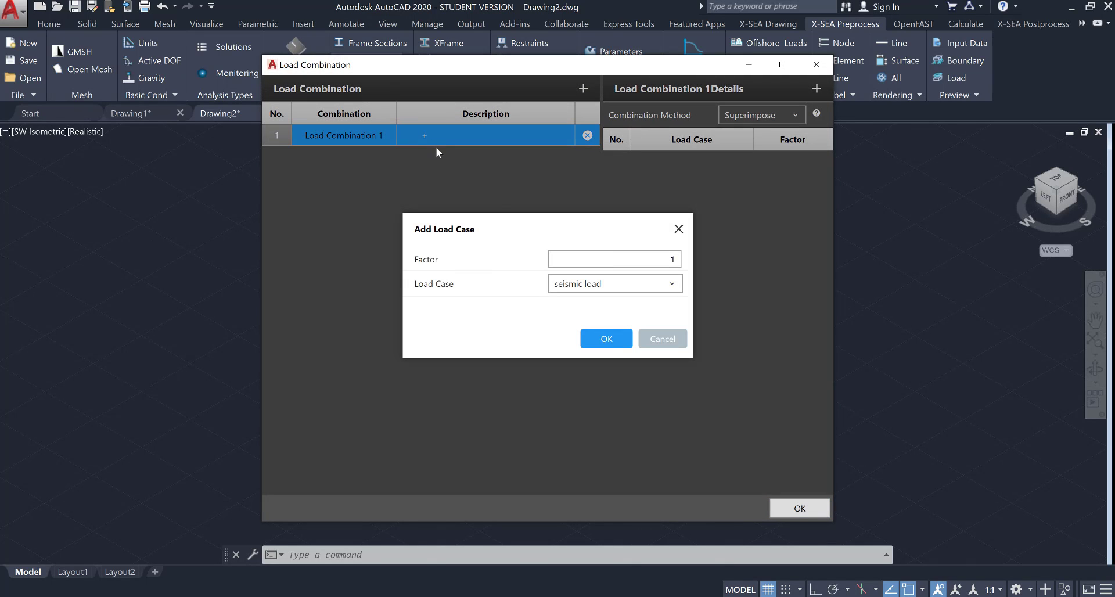
left_click(606, 340)
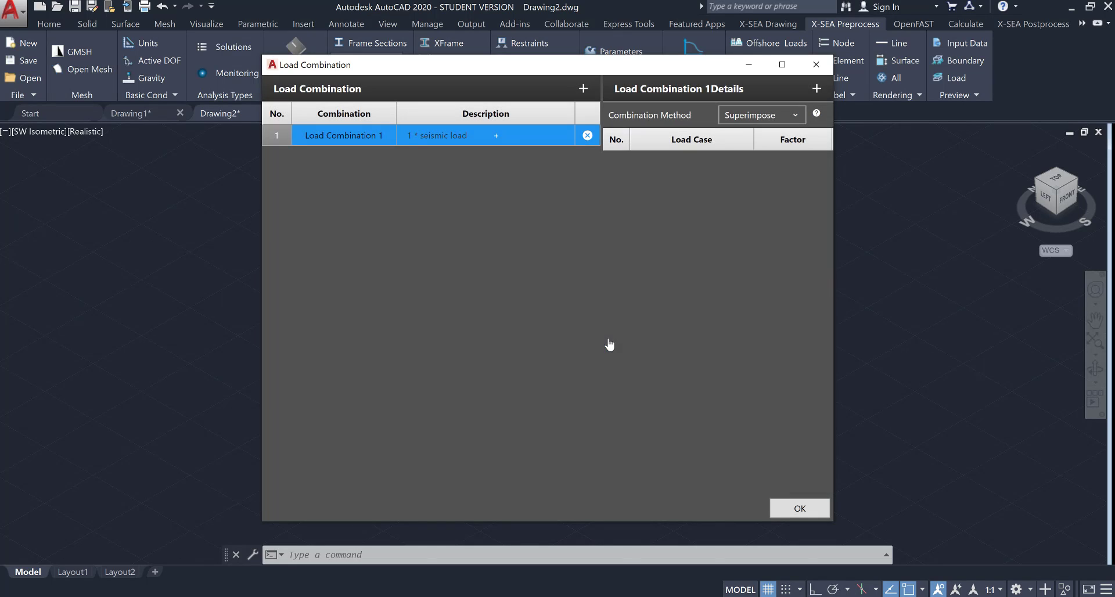
Add the Self weight case to the load combination with a factor of 1.25
left_click(496, 136)
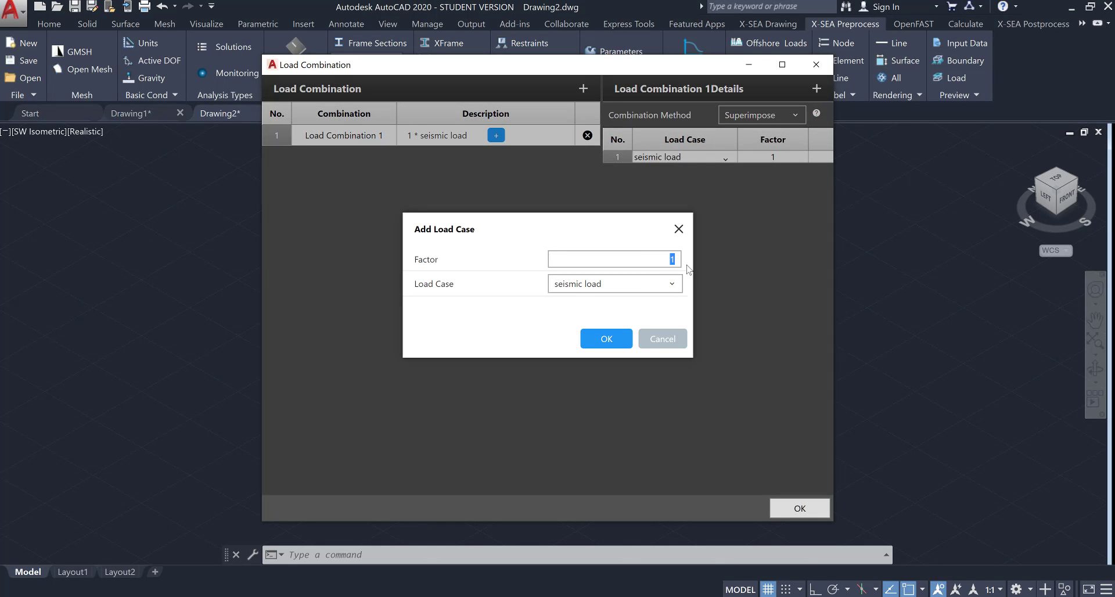
left_click(661, 284)
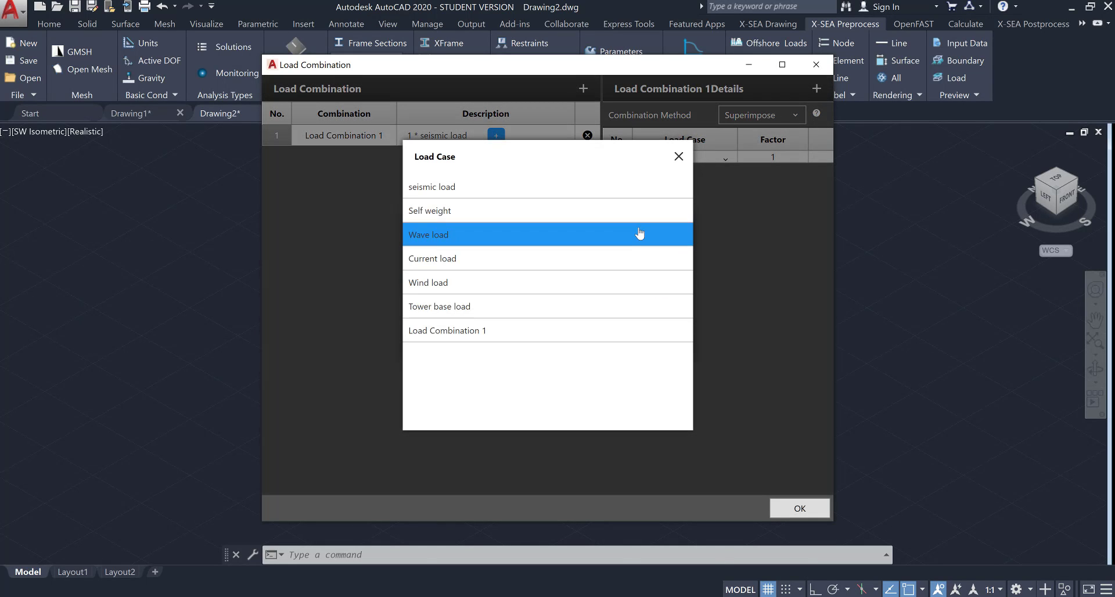
left_click(641, 210)
left_click(603, 338)
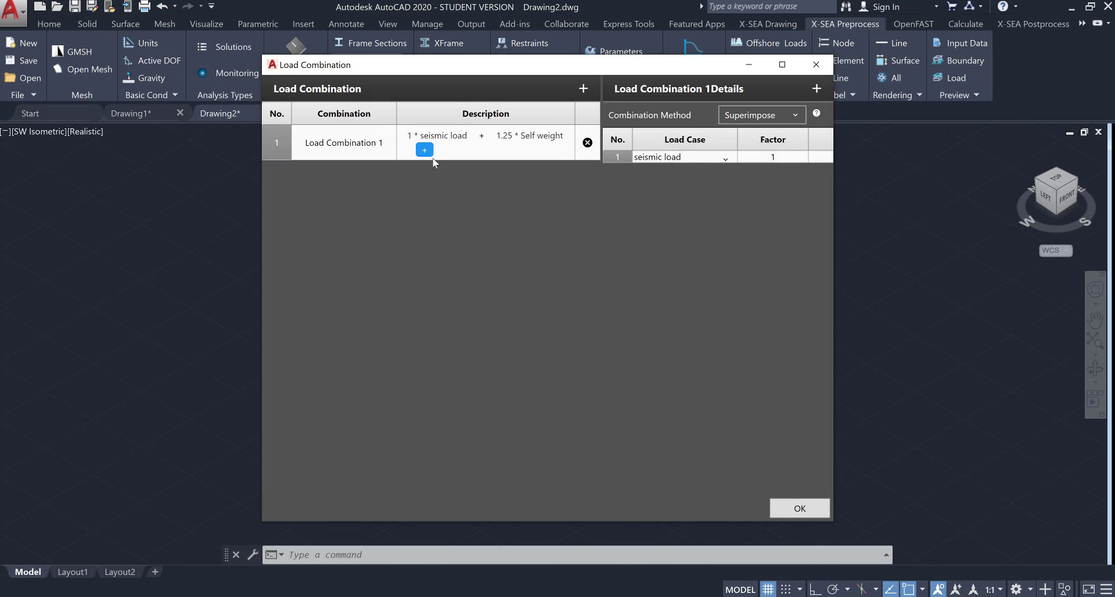
Add the Wave load and Current load cases to the load combination, each with a factor of 1
left_click(425, 150)
left_click(652, 290)
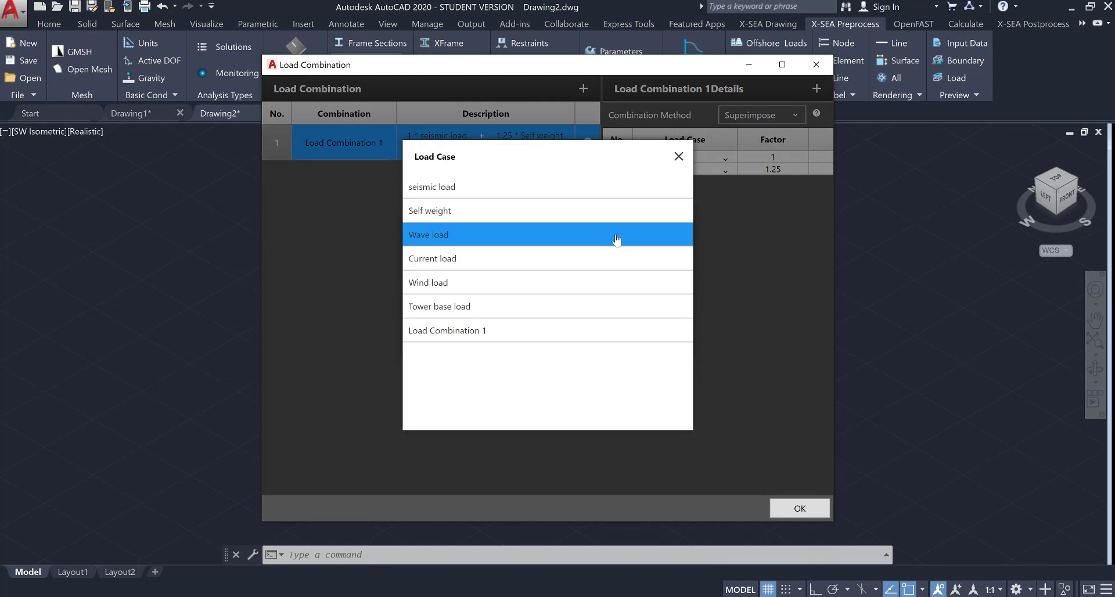
left_click(641, 236)
left_click(619, 339)
left_click(507, 151)
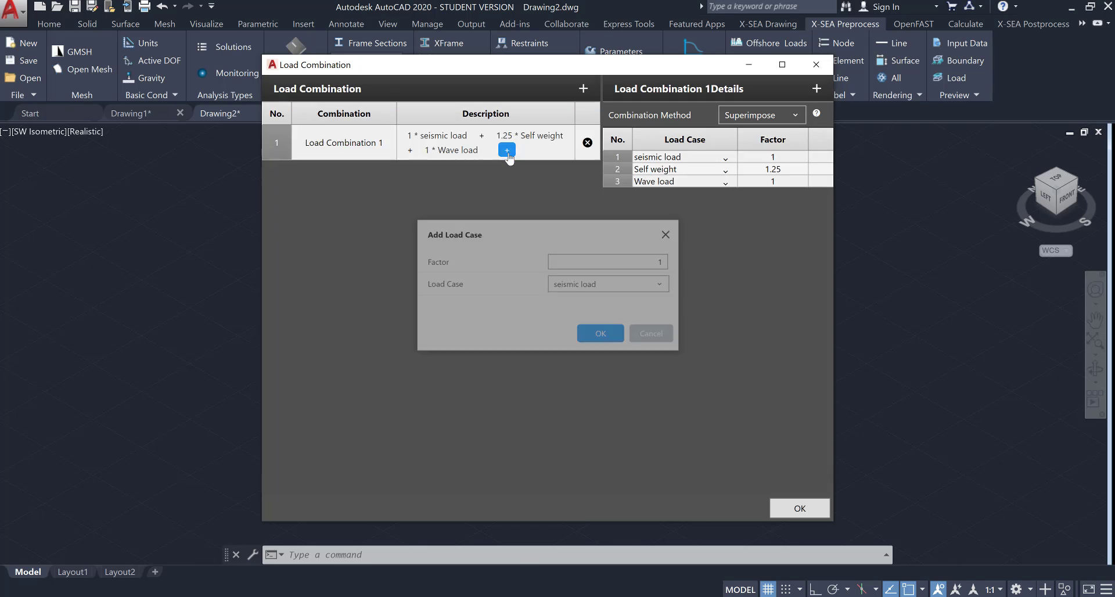
left_click(672, 356)
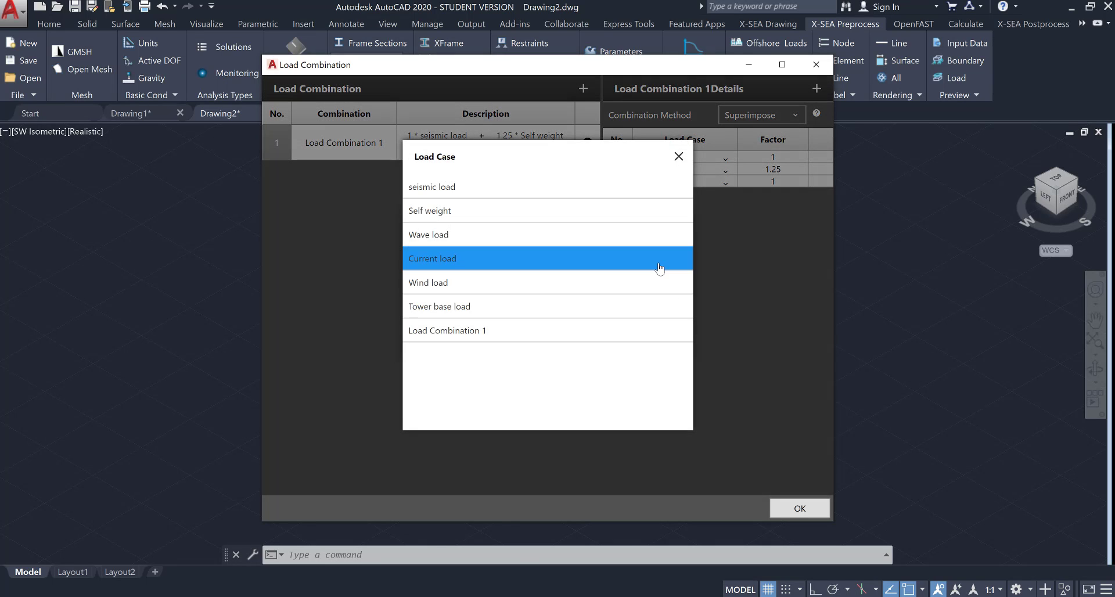
left_click(656, 258)
left_click(615, 338)
Add the Wind load and Tower base load cases to the combination with a factor of 1 each, and accept the load combination
left_click(498, 167)
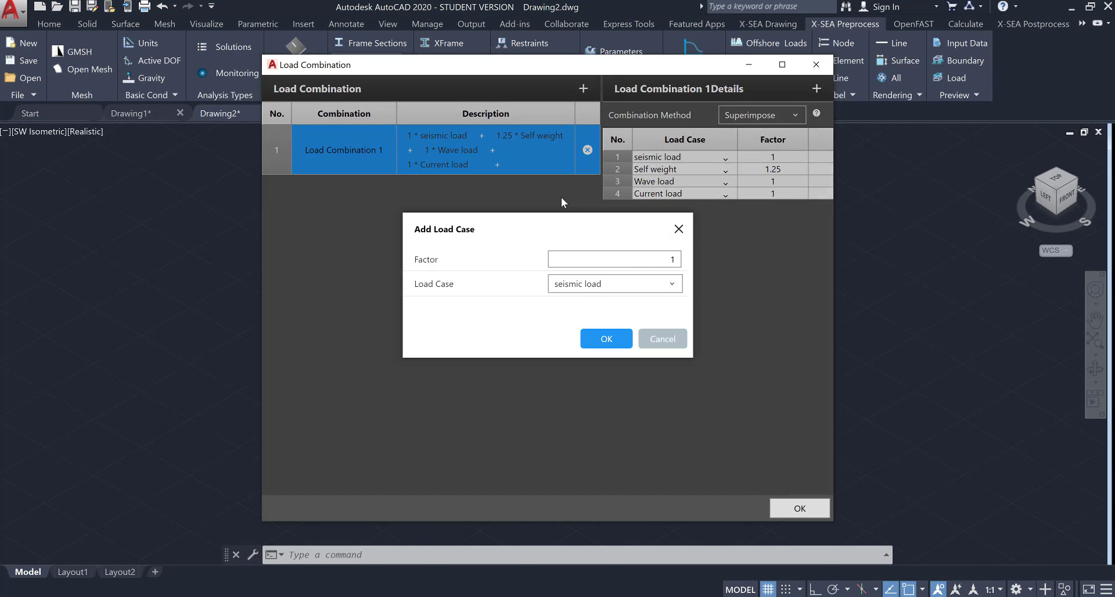
left_click(666, 287)
left_click(665, 287)
left_click(614, 338)
left_click(424, 179)
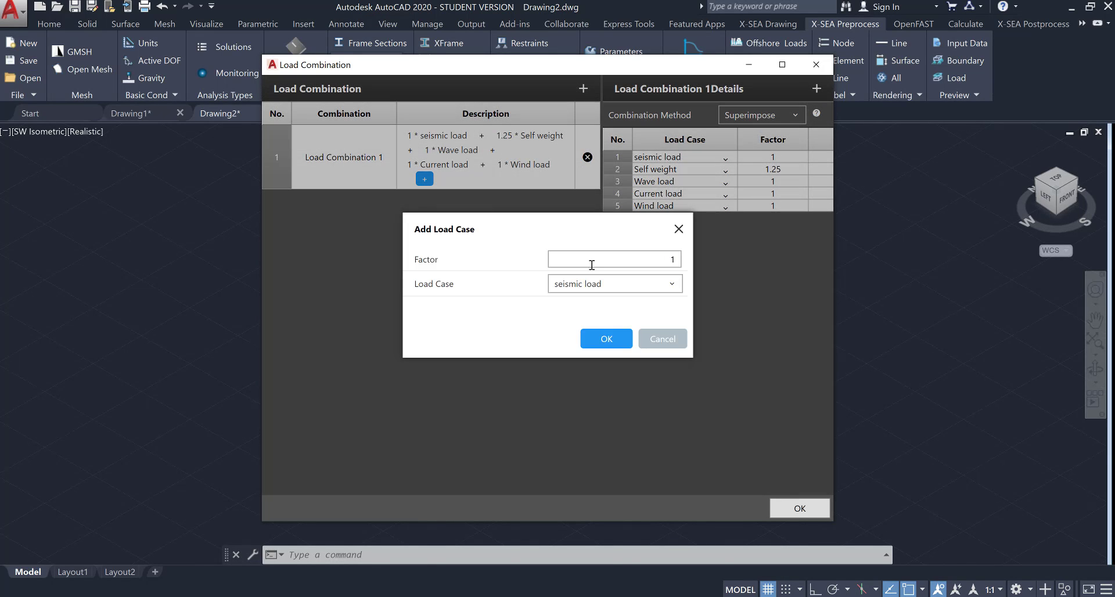
left_click(667, 284)
left_click(647, 308)
left_click(606, 339)
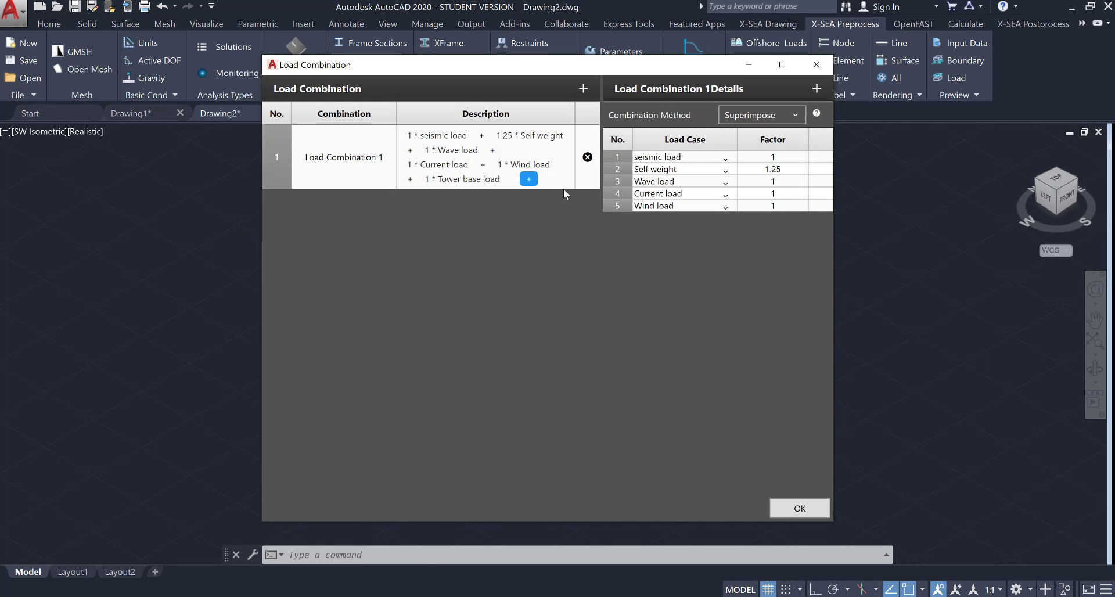
left_click(800, 508)
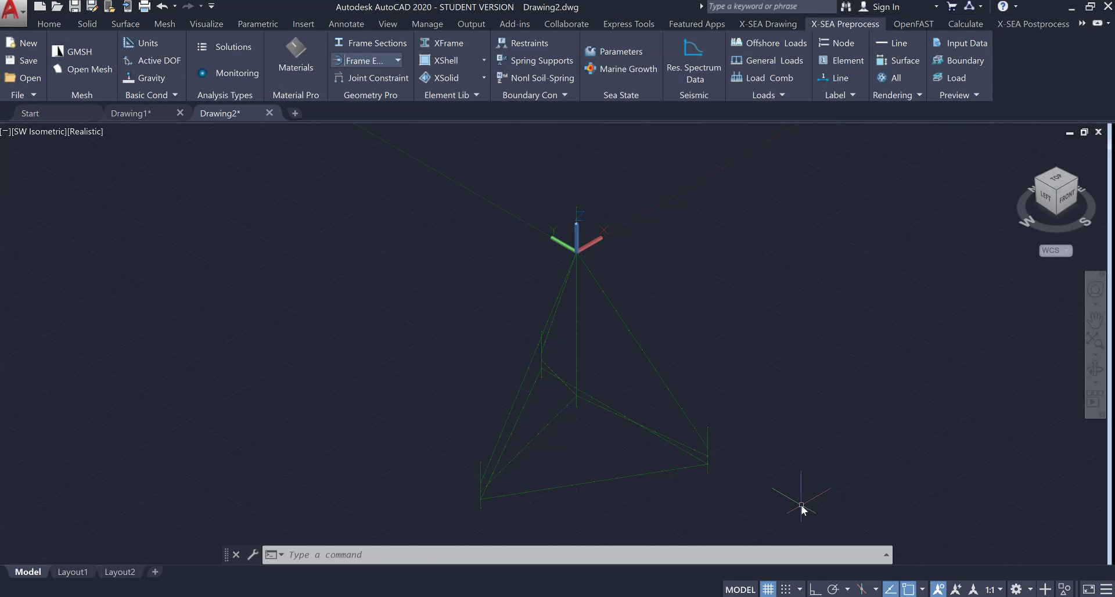
Preview the generated input data through to the end of the file, and close the preview
left_click(957, 42)
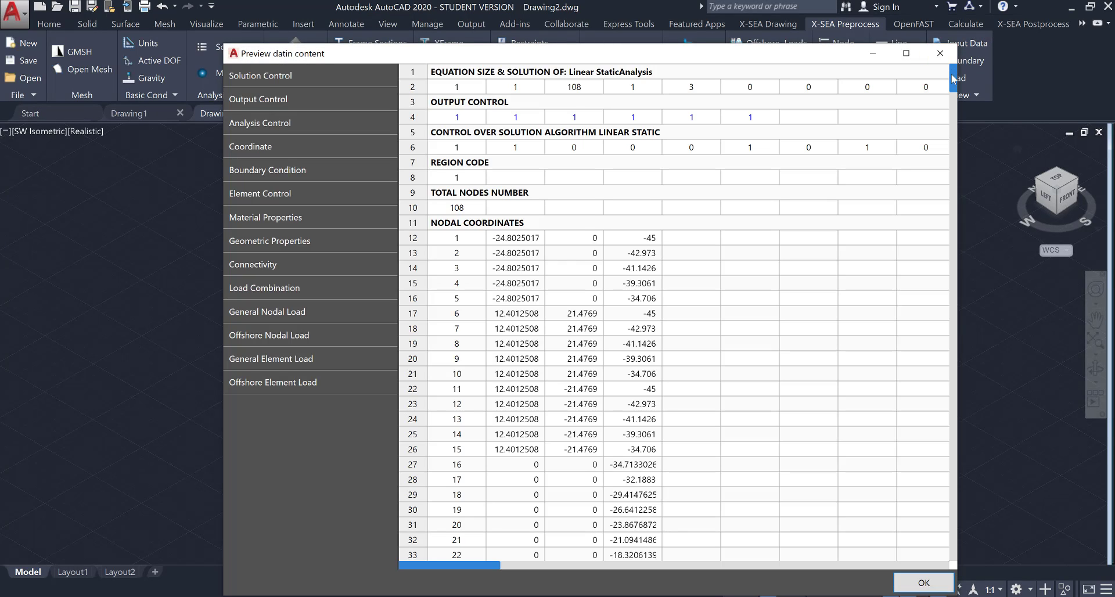
left_click_drag(951, 74, 981, 548)
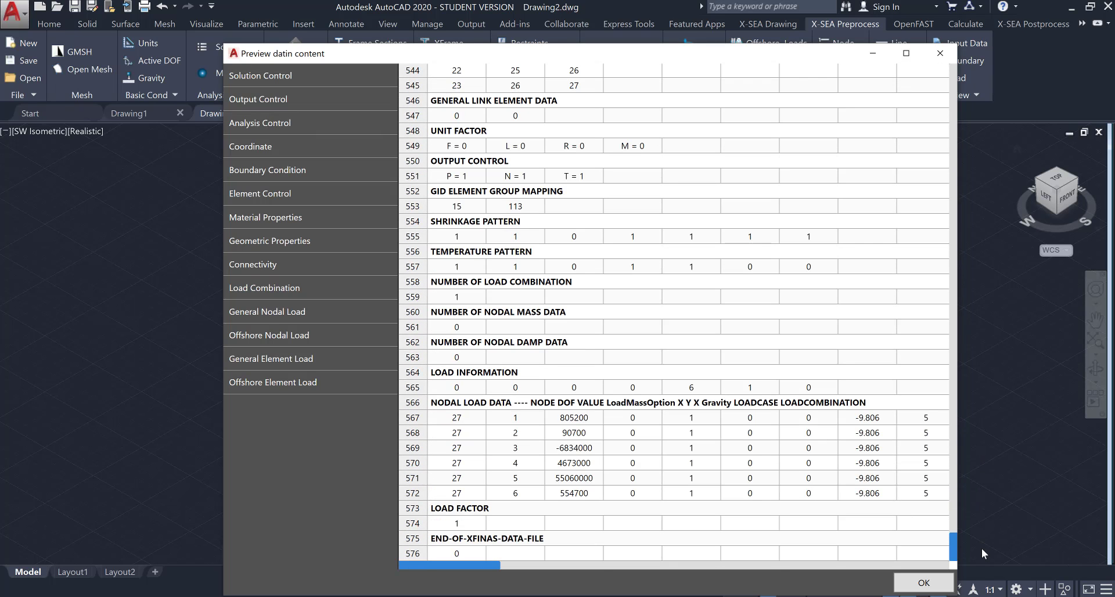
left_click(925, 582)
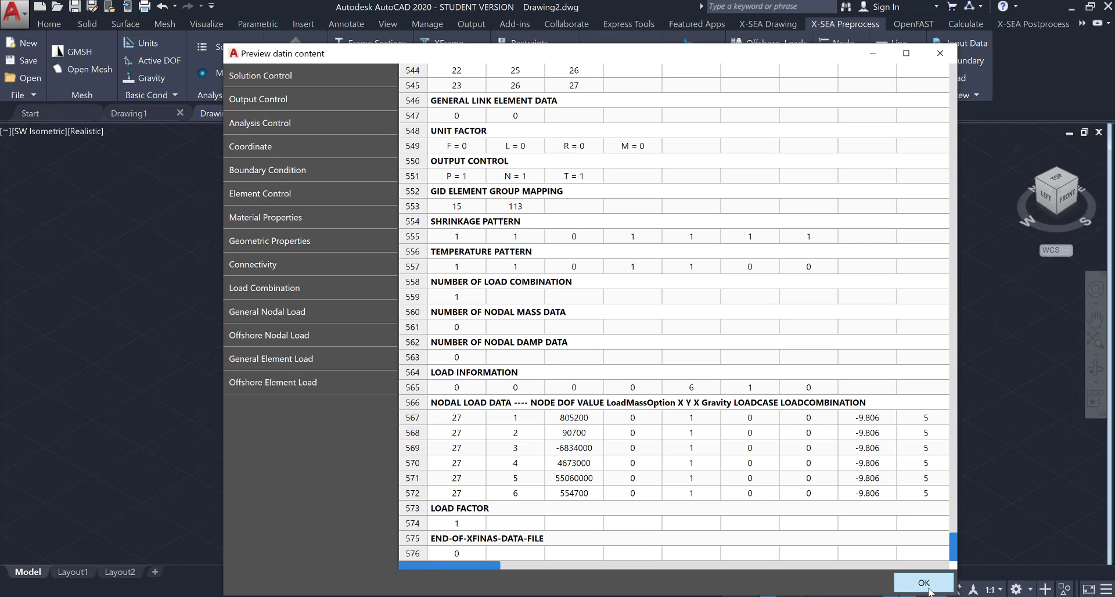
Run the analysis, saving the X-SEA model as Tripod model in the Tripod Model folder, and close the results text window
left_click(964, 24)
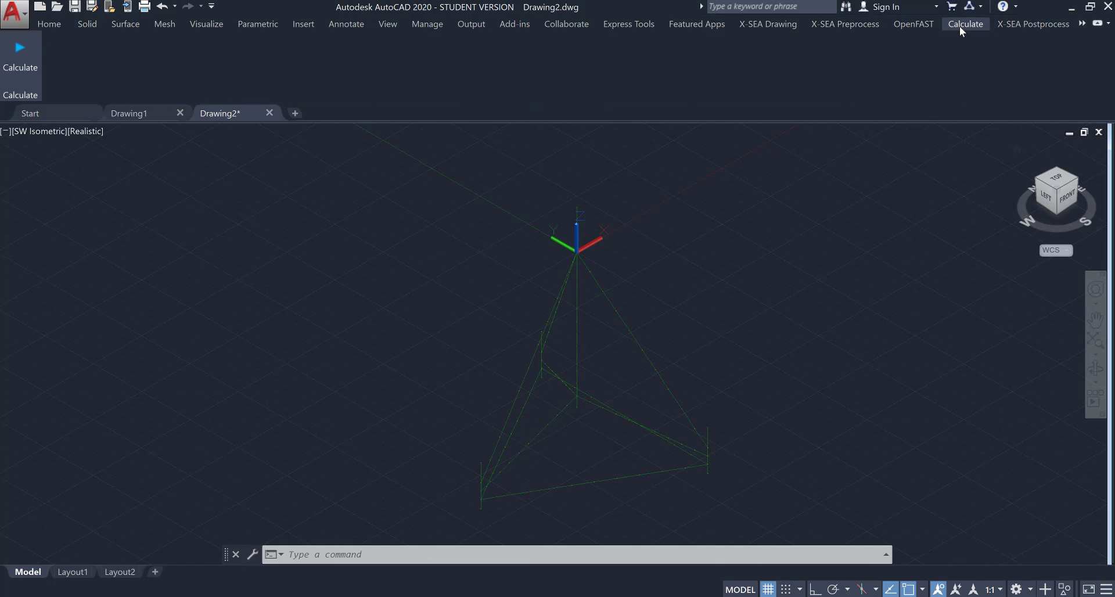
left_click(26, 68)
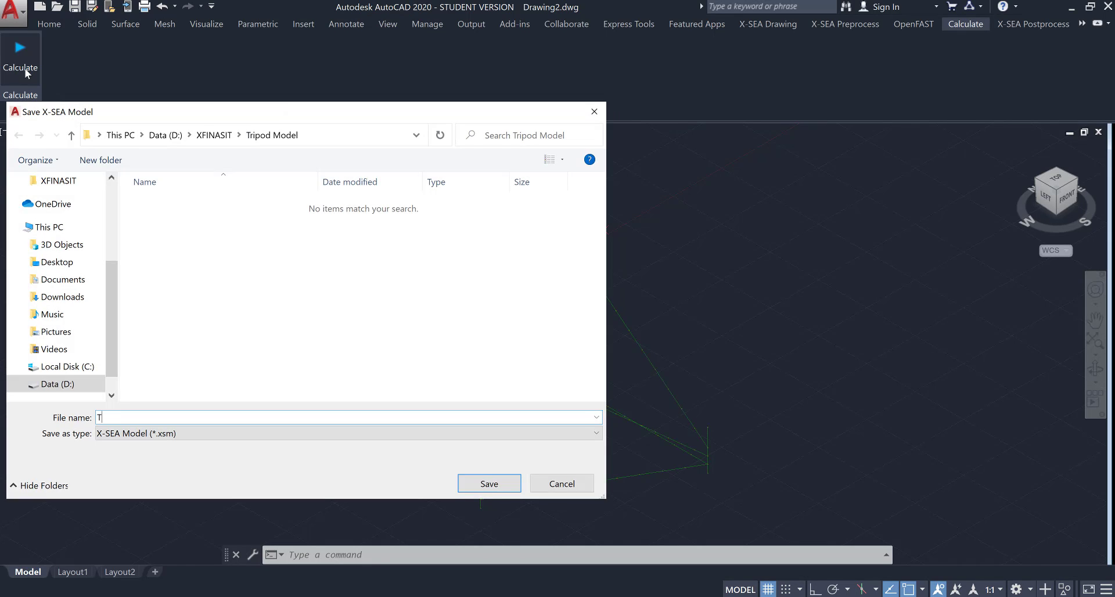
type("Tripod model")
key("Return")
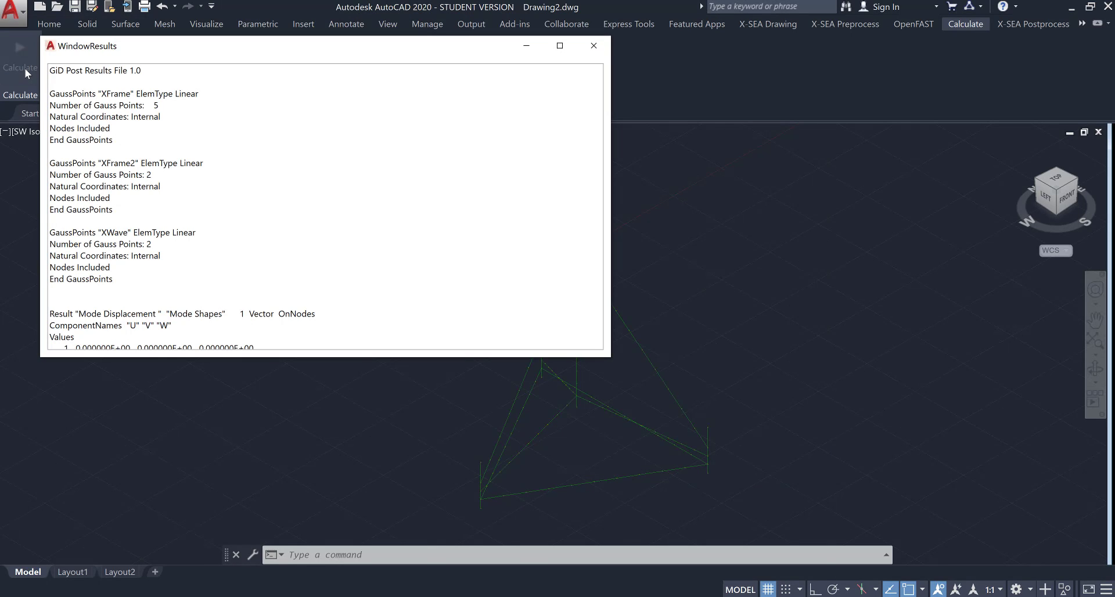
left_click(592, 46)
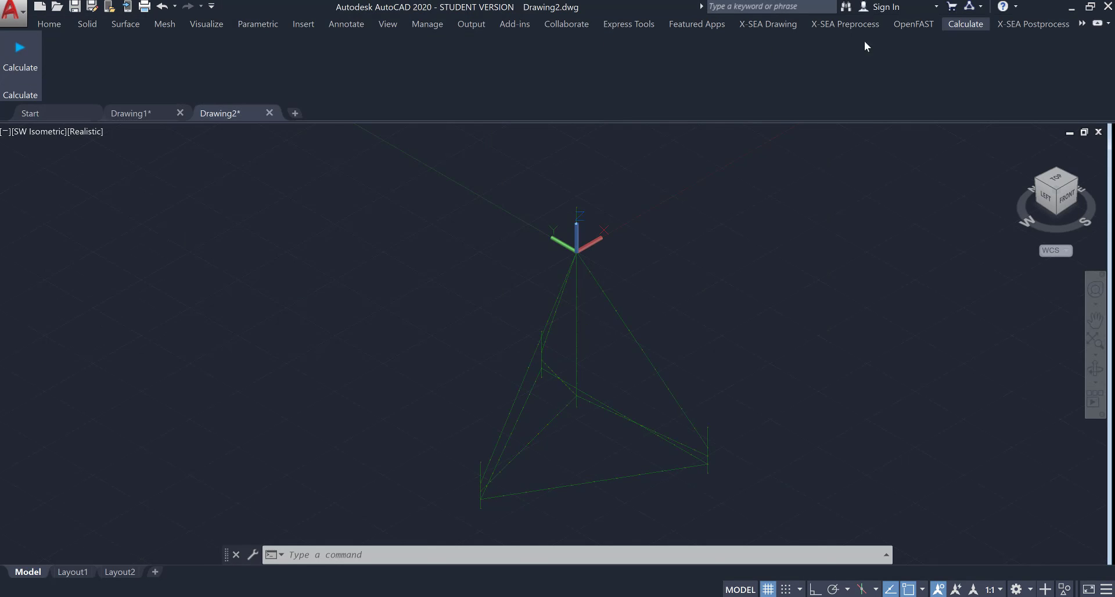
Display the maximum resultant displacement diagram (Displacement MAX, MAX) of the tripod for Load Combination 1
left_click(1016, 28)
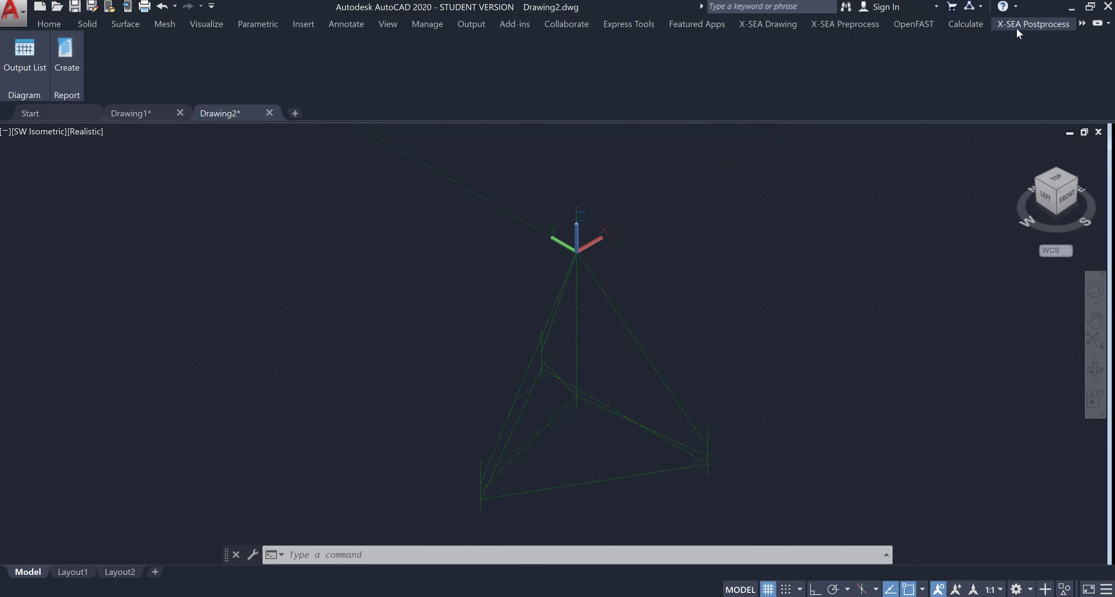
left_click(25, 68)
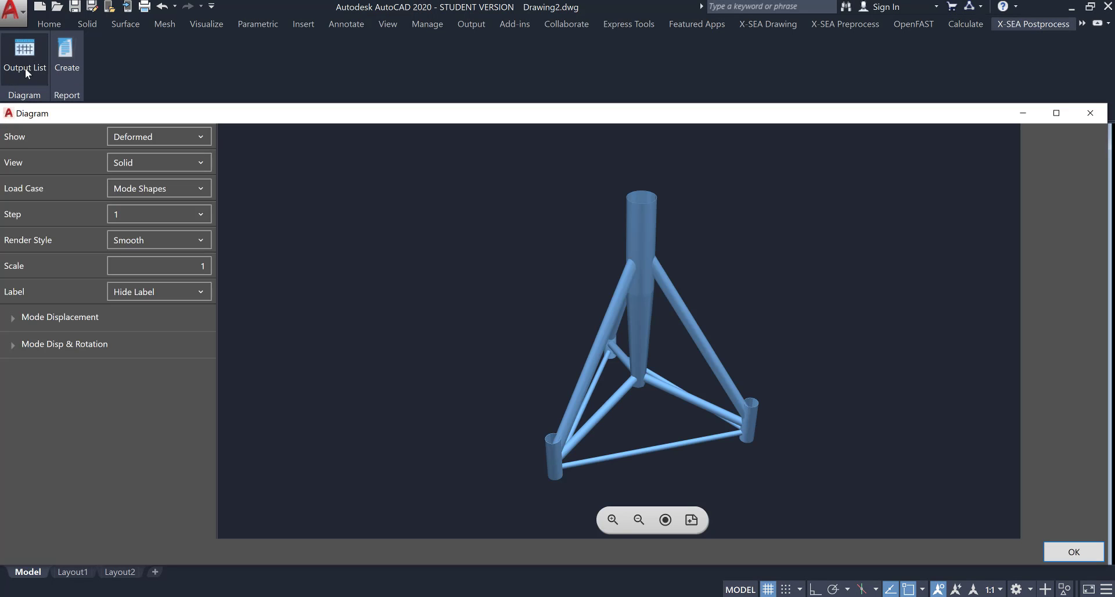
left_click(163, 189)
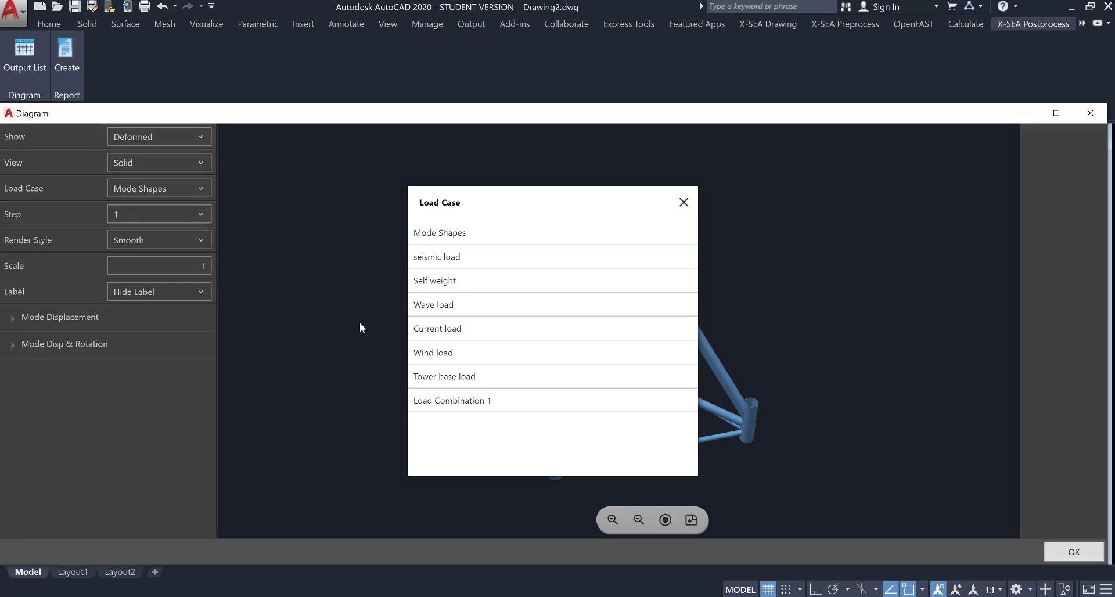
left_click(453, 401)
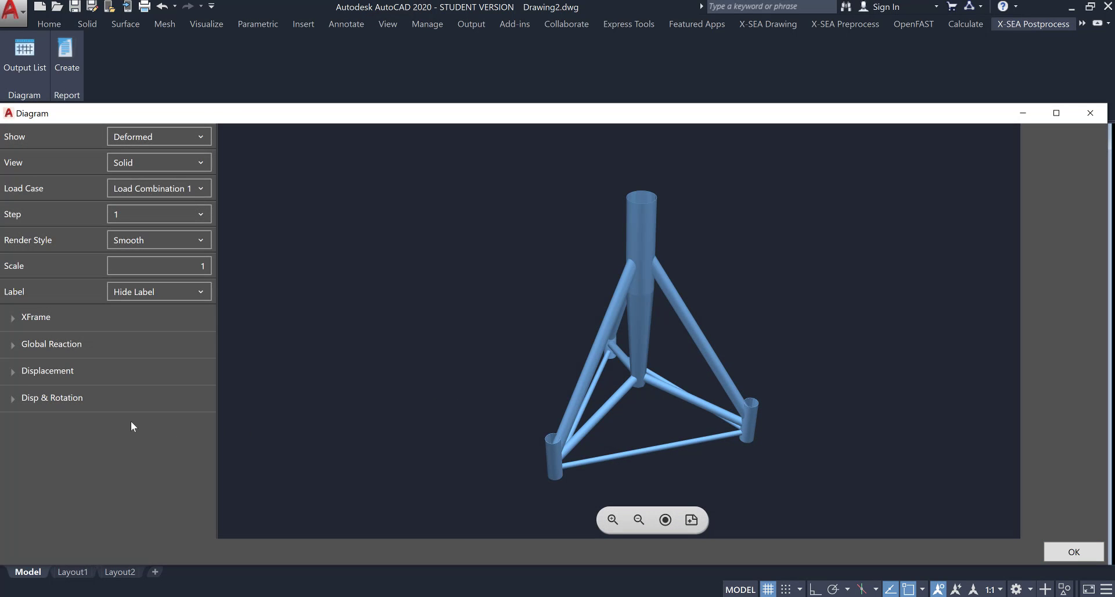
left_click(17, 375)
left_click(30, 400)
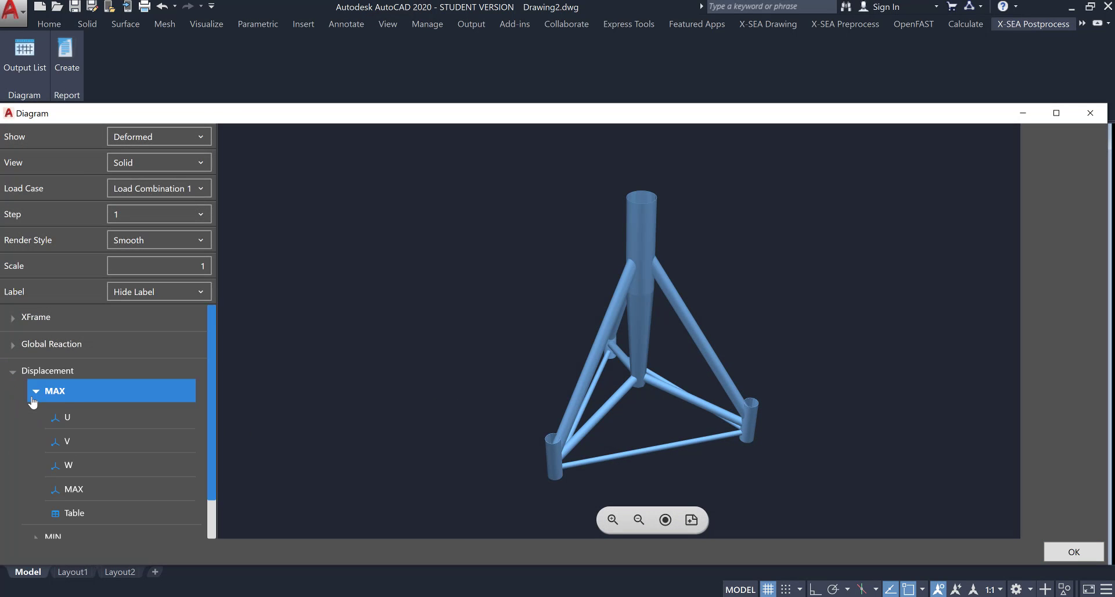
left_click(76, 490)
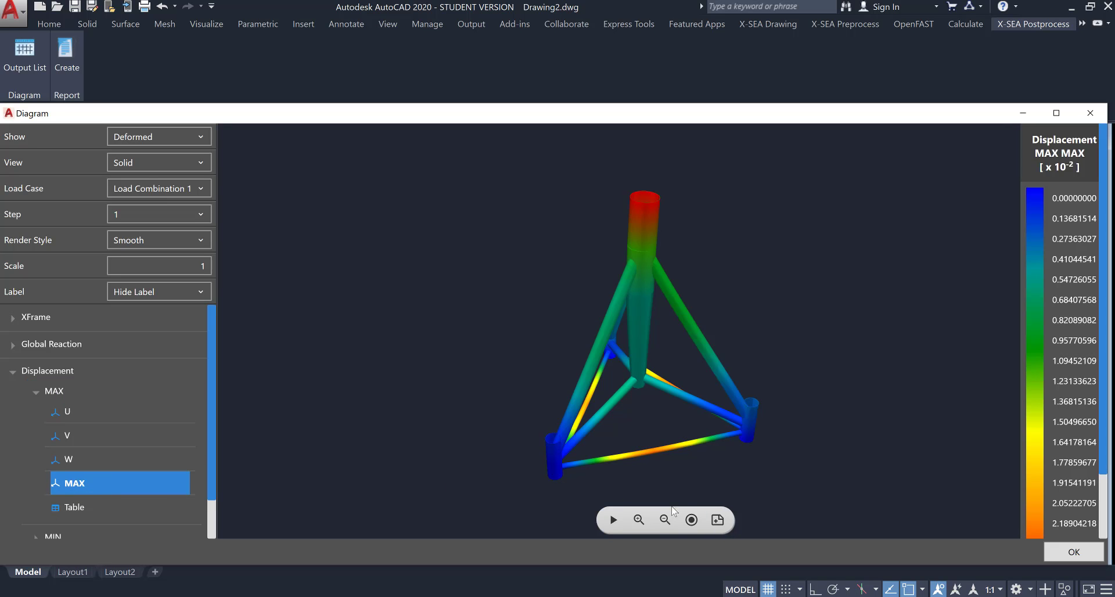
Add a screenshot of the displacement diagram to the report and close the diagram window
left_click(716, 519)
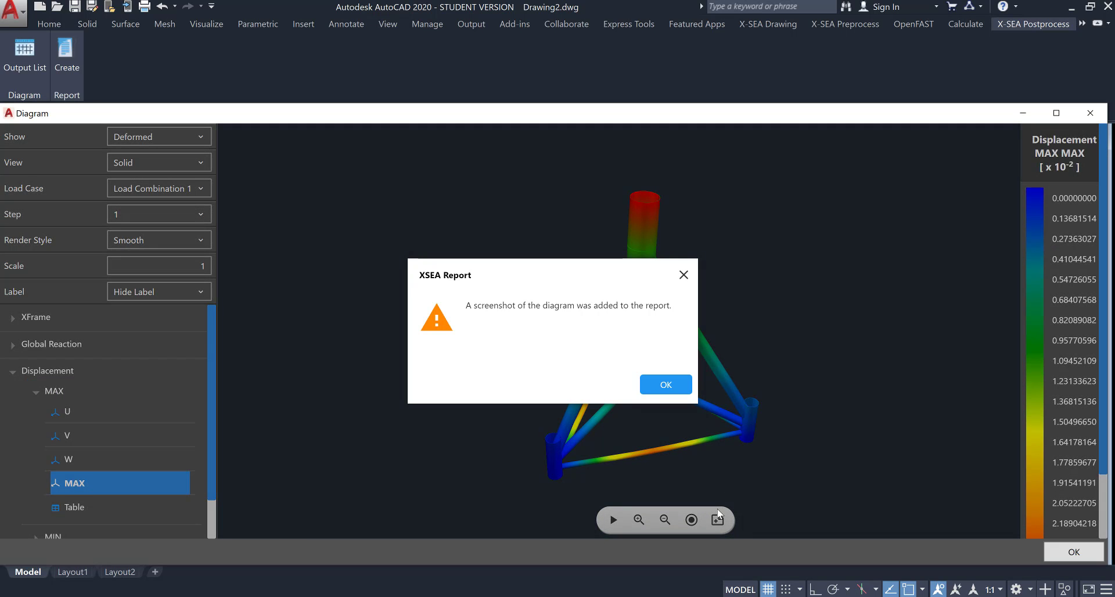
left_click(668, 384)
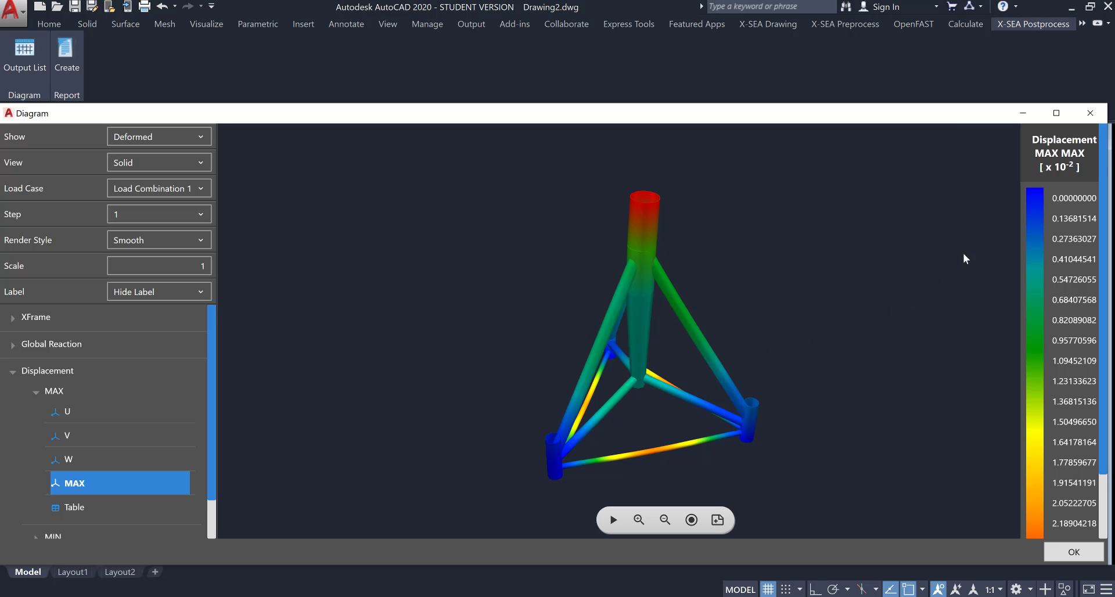
left_click(1080, 114)
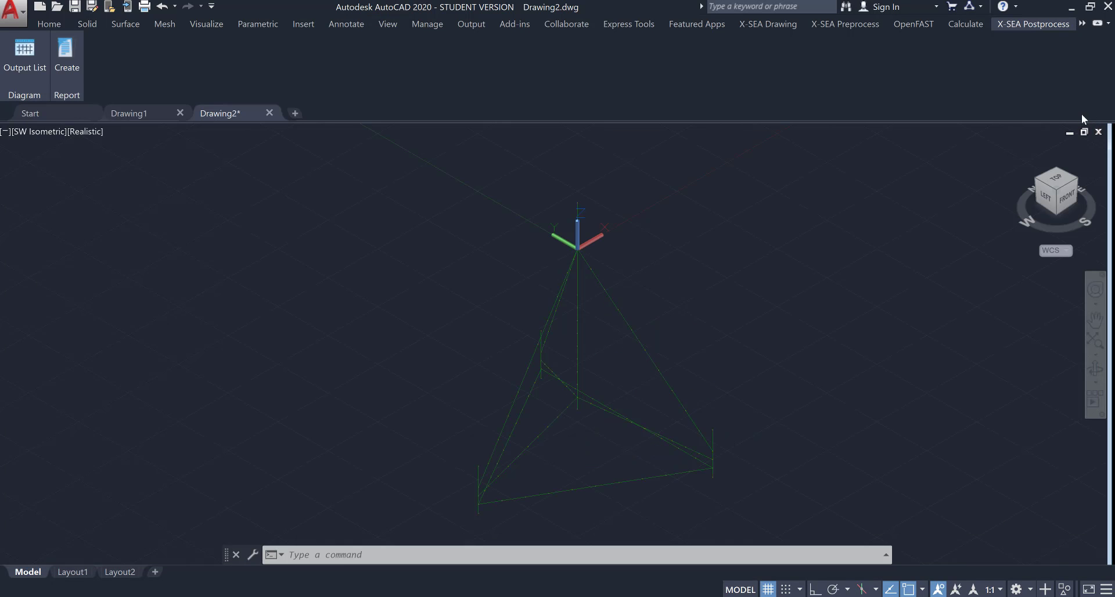
Create a report with the project title Tripod model and the company name XFINASIT
left_click(74, 68)
left_click(666, 247)
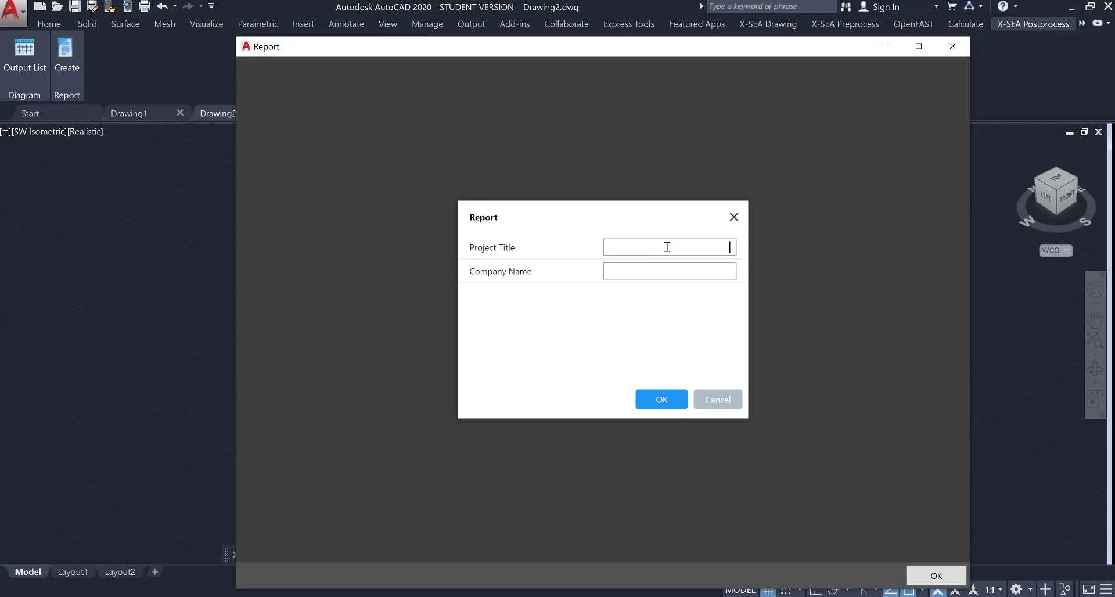
type("Tripod modelXFINASIT")
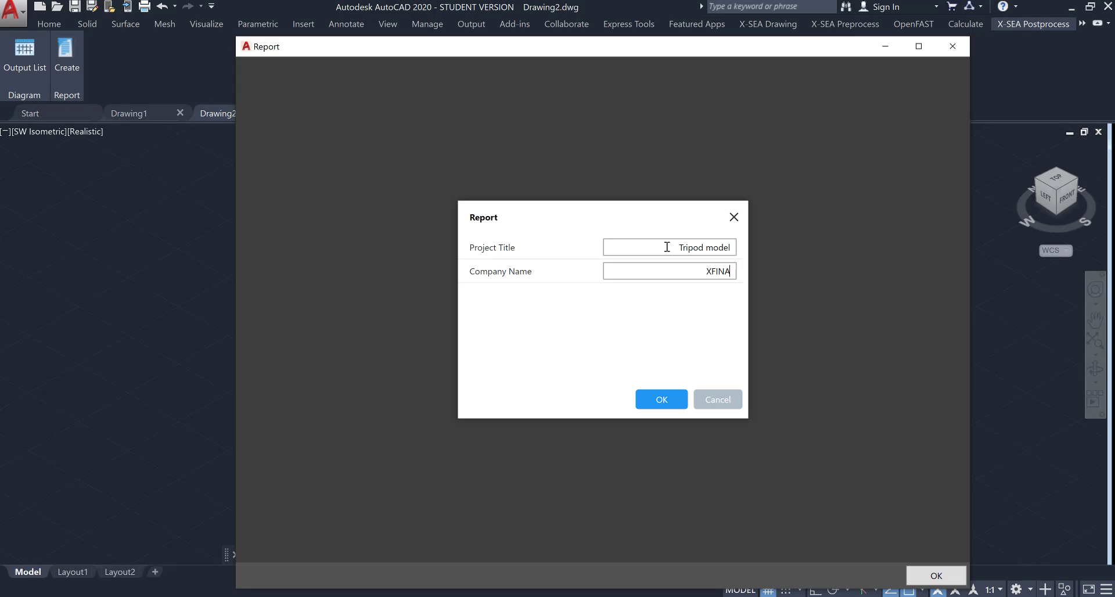